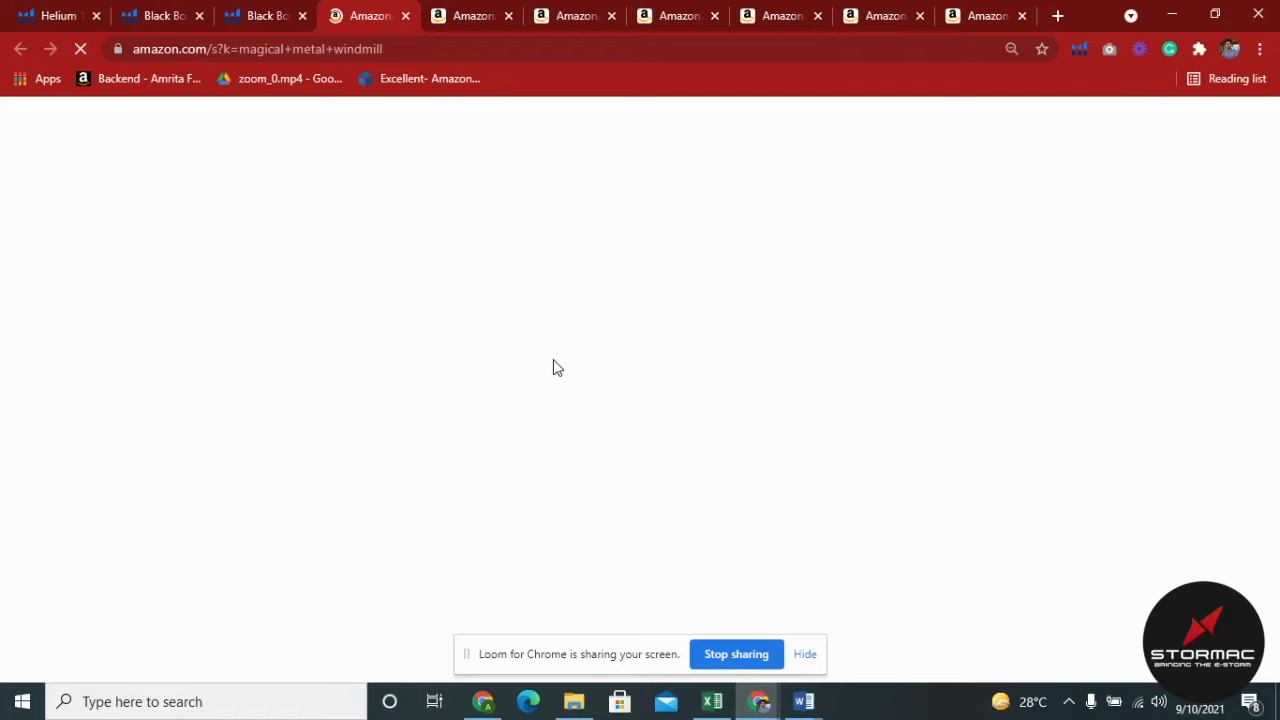
# Look through the Amazon search results for "magical metal windmill" and close that results page
pyautogui.scroll(-3, 654, 360)
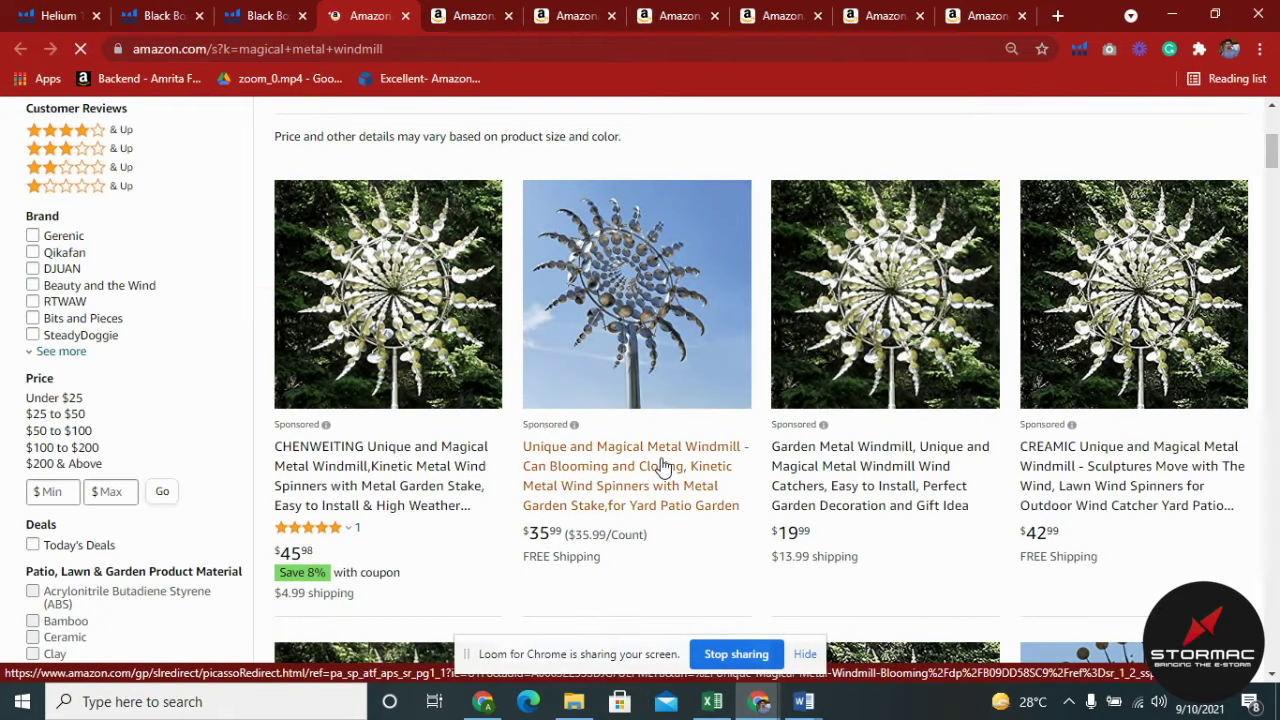
pyautogui.scroll(-4, 790, 445)
pyautogui.scroll(-12, 630, 432)
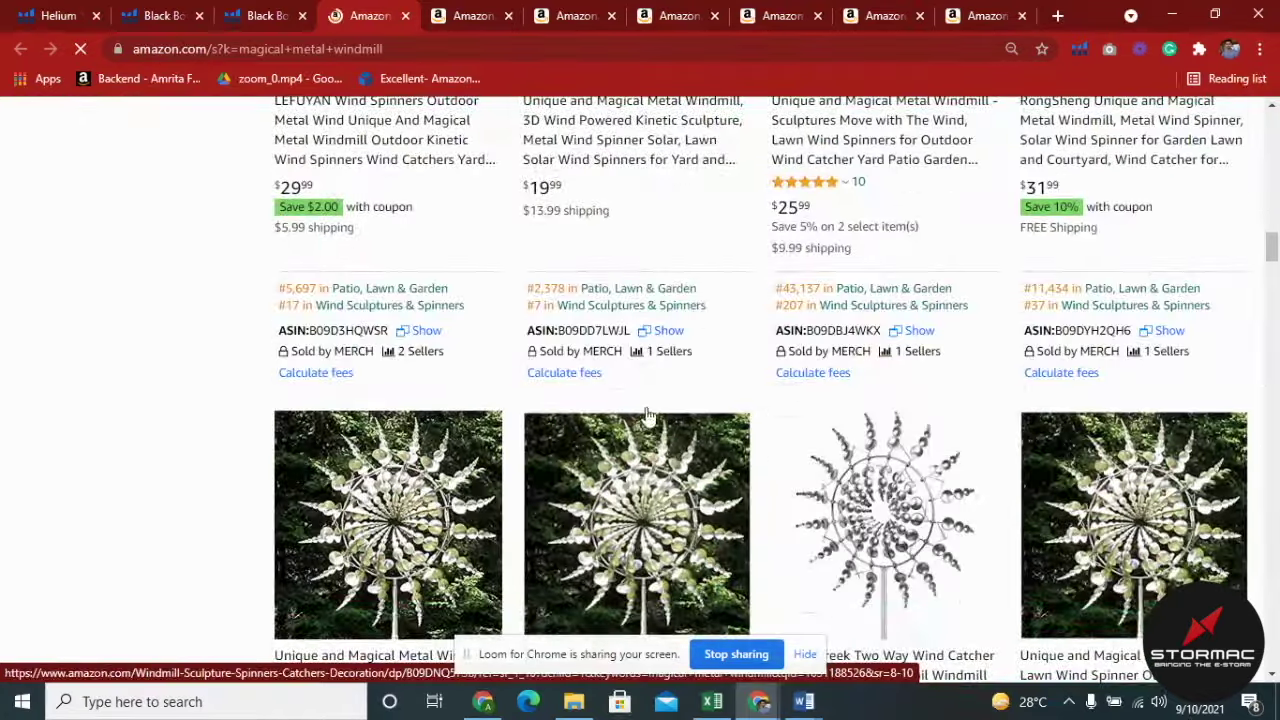
pyautogui.scroll(12, 731, 283)
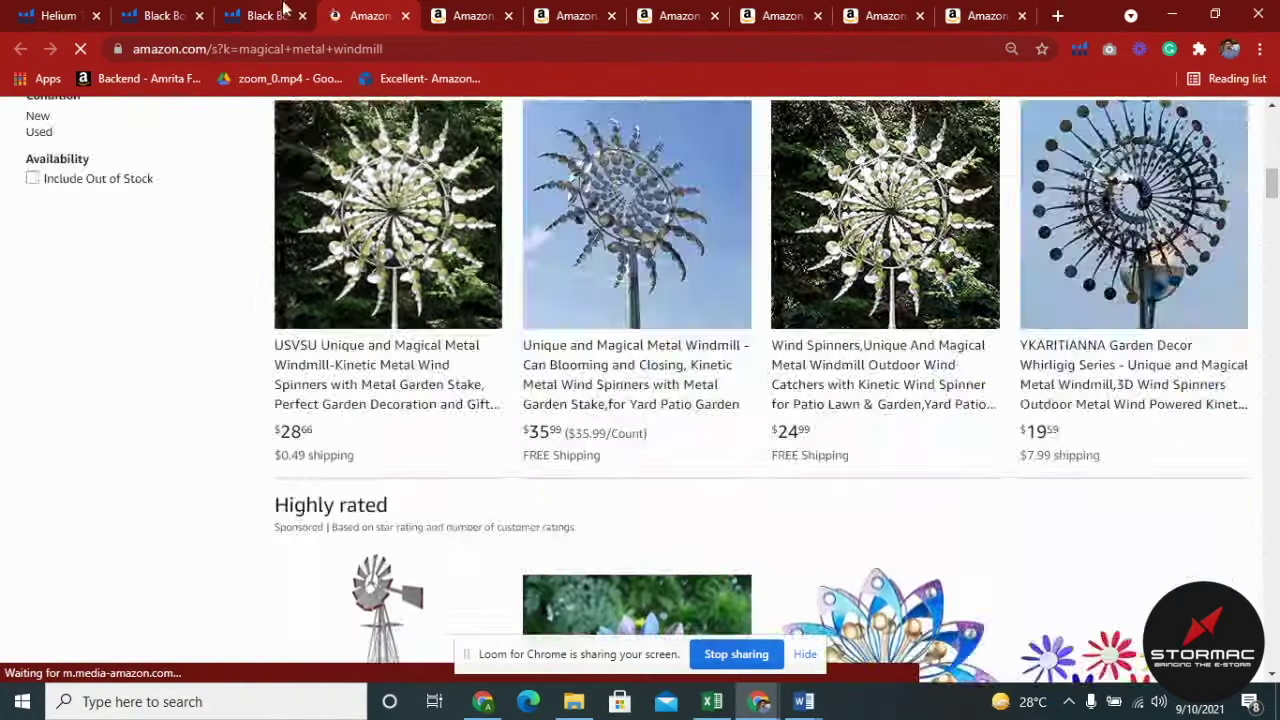
pyautogui.click(406, 15)
# Open Trendster in place of the first Black Box page and close the duplicate Black Box page
pyautogui.click(157, 10)
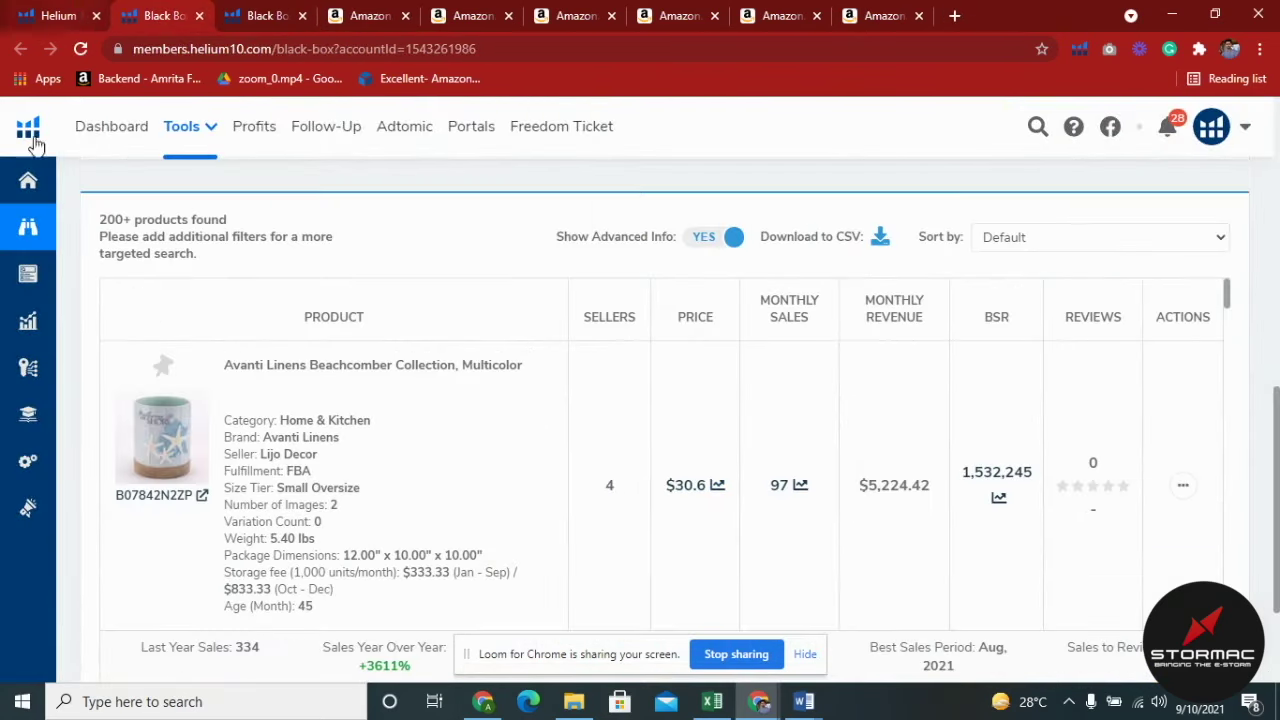
pyautogui.moveTo(40, 180)
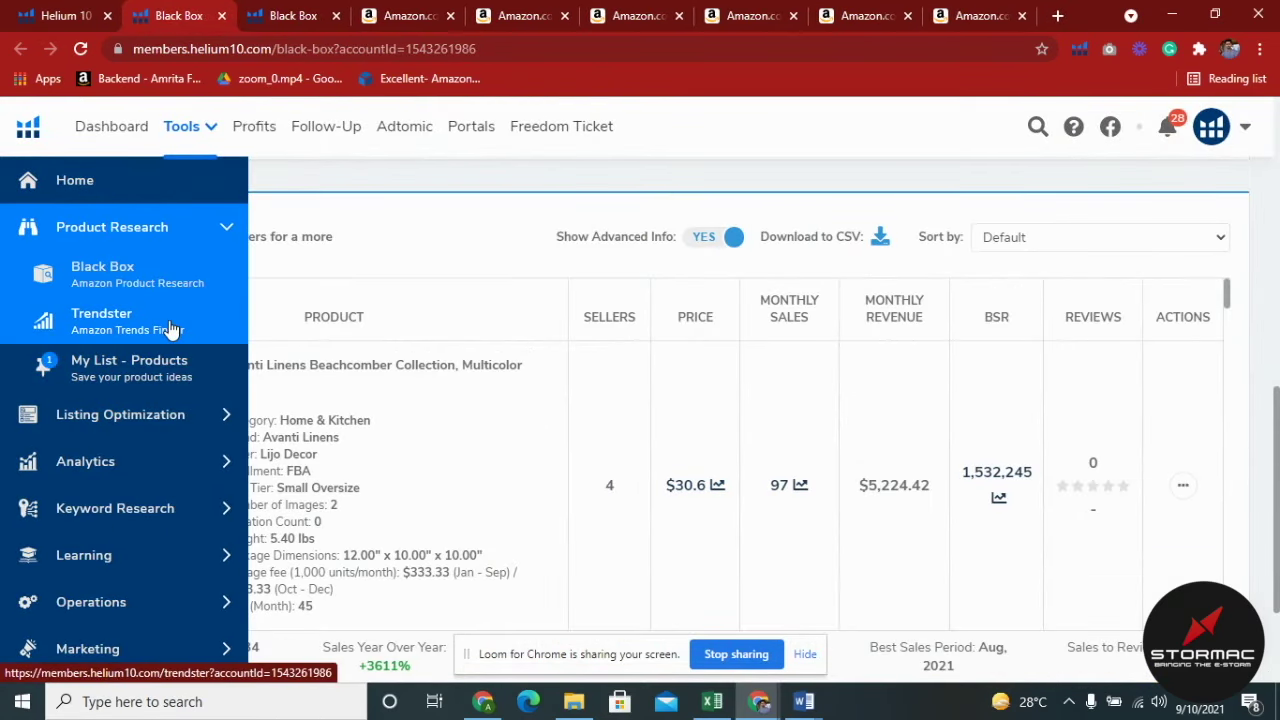
pyautogui.click(292, 12)
pyautogui.click(334, 16)
pyautogui.click(190, 15)
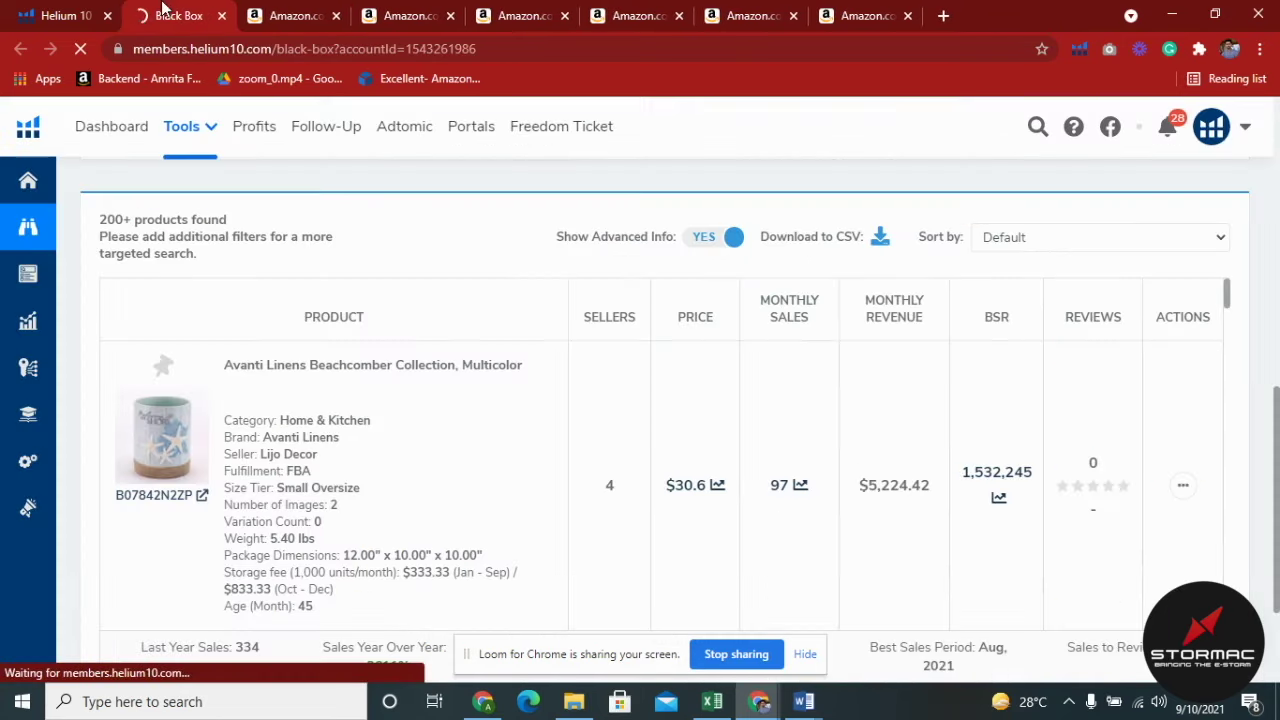
# Close the Avanti Linens Beachcomber product page and return to the Trendster page
pyautogui.click(343, 12)
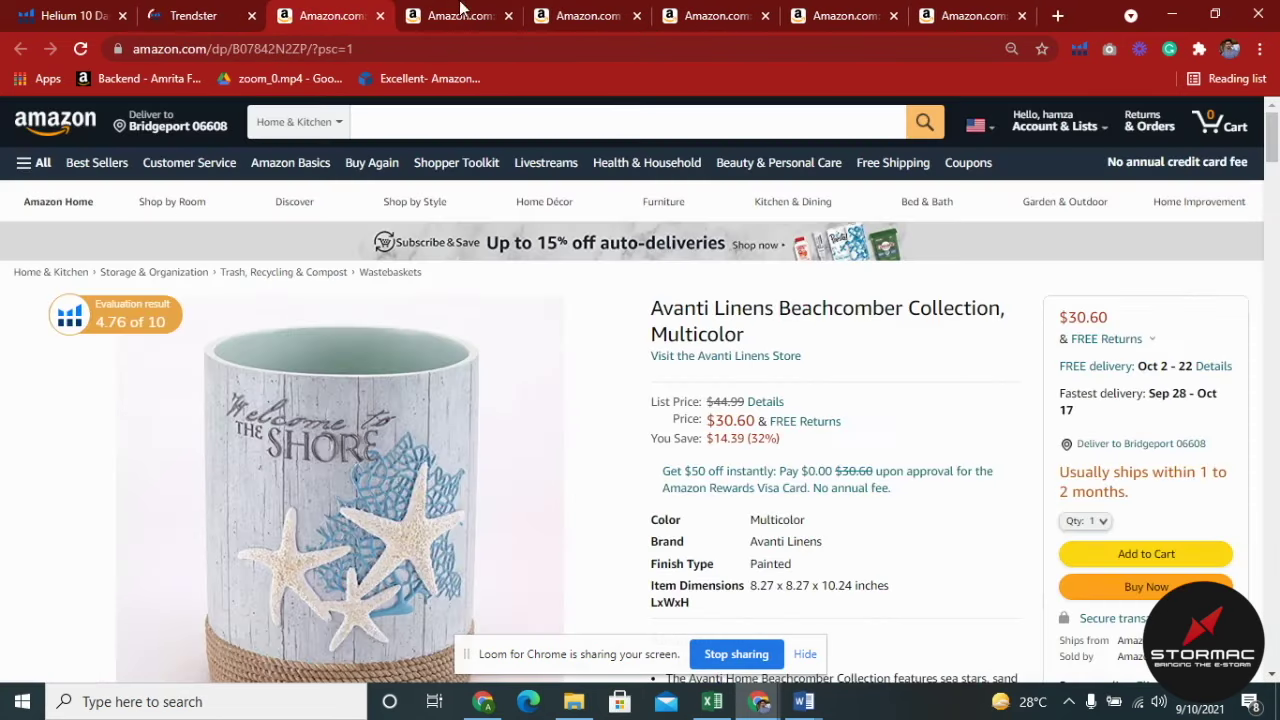
pyautogui.click(380, 16)
pyautogui.click(193, 15)
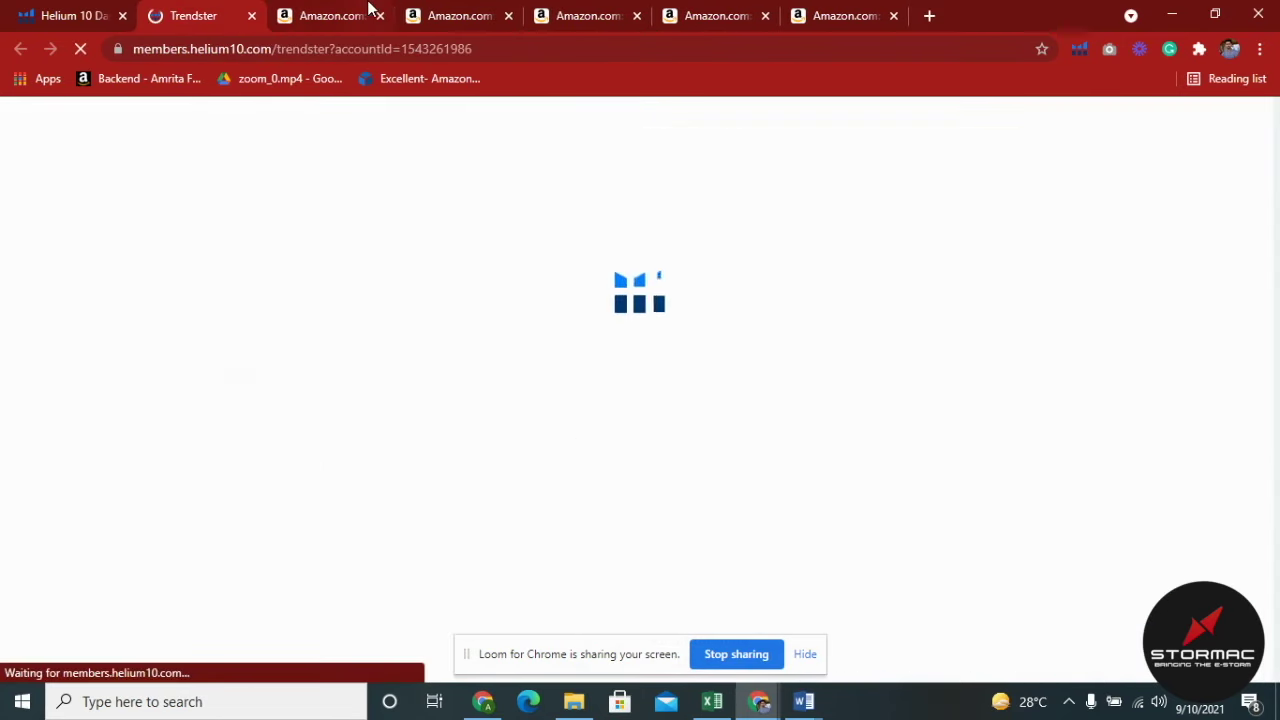
pyautogui.click(368, 10)
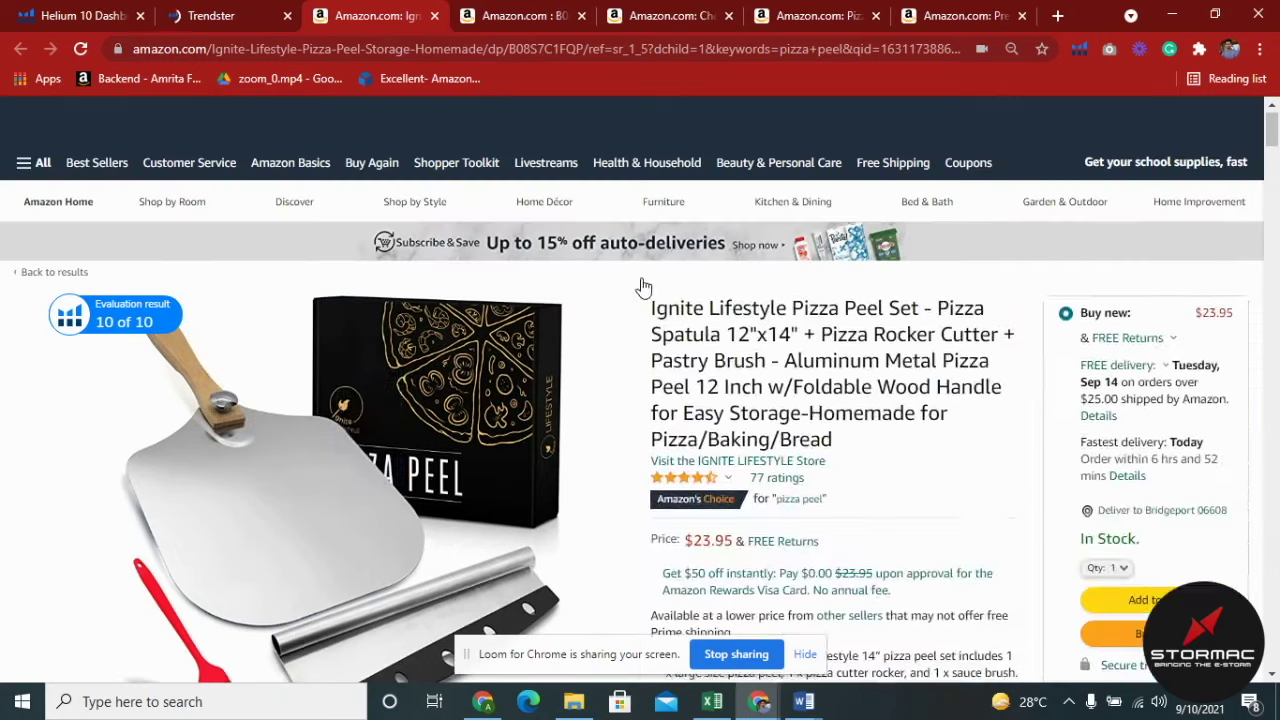
pyautogui.hotkey('ctrl', 'shift', 'Tab')
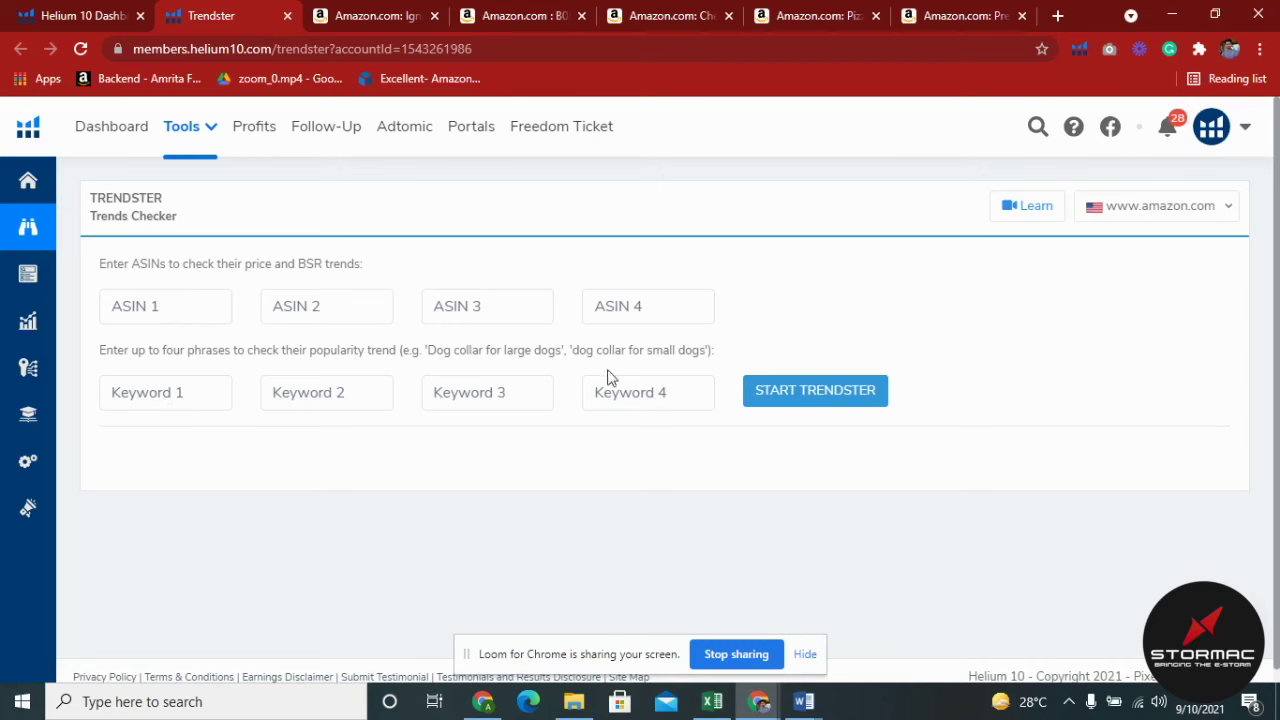
# Copy the ASIN B08S7C1FQP from the Ignite Lifestyle Pizza Peel Set's web address into Trendster as ASIN 1
pyautogui.click(375, 16)
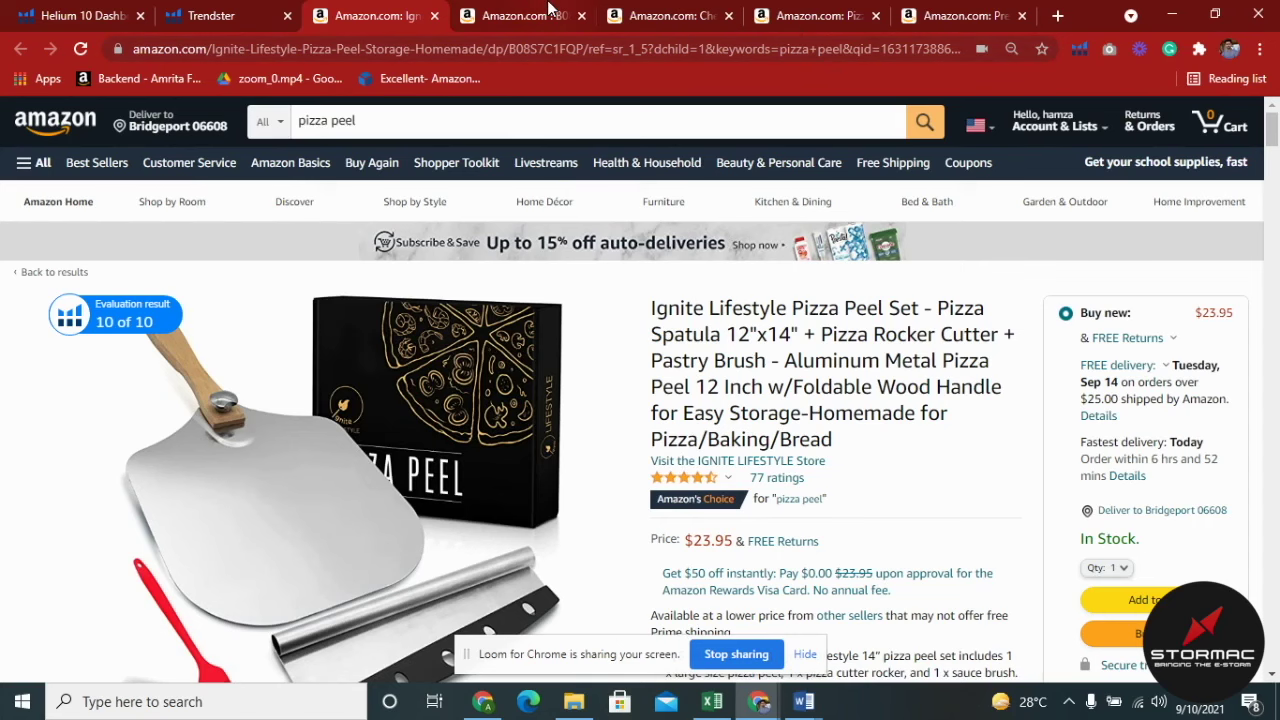
pyautogui.moveTo(548, 8); pyautogui.dragTo(440, 12)
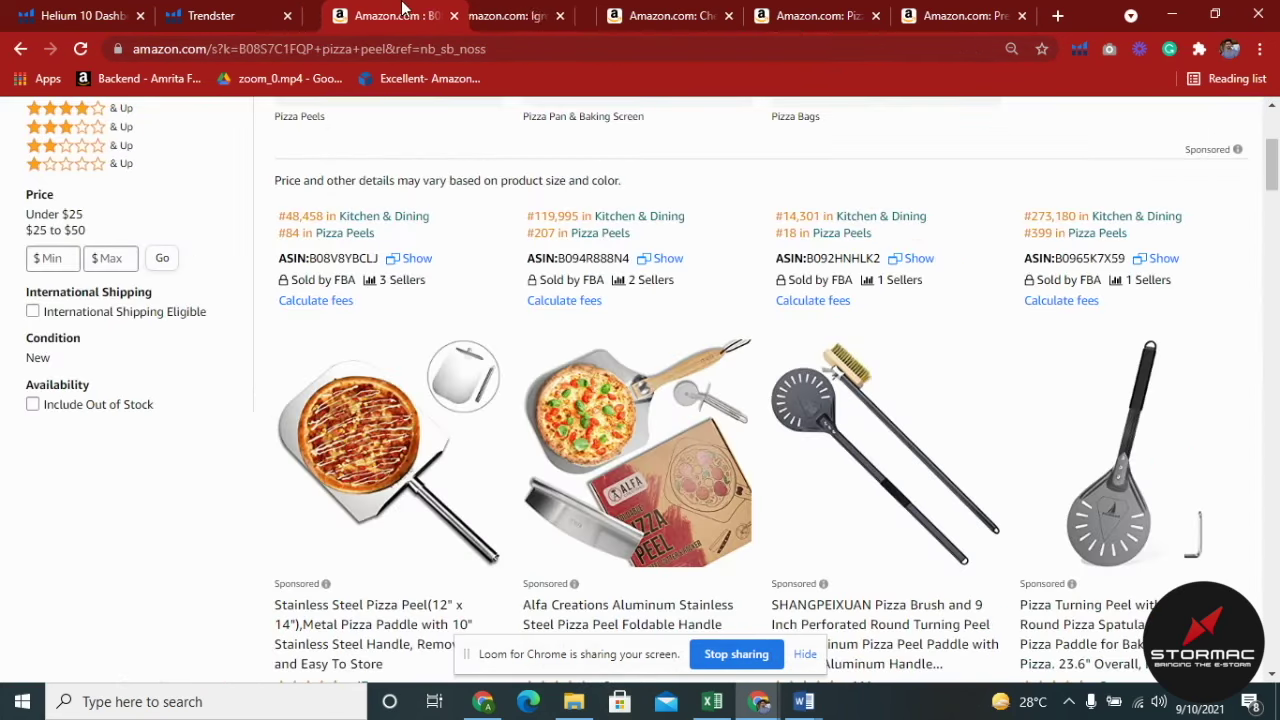
pyautogui.click(525, 16)
pyautogui.doubleClick(551, 50)
pyautogui.hotkey('ctrl', 'c')
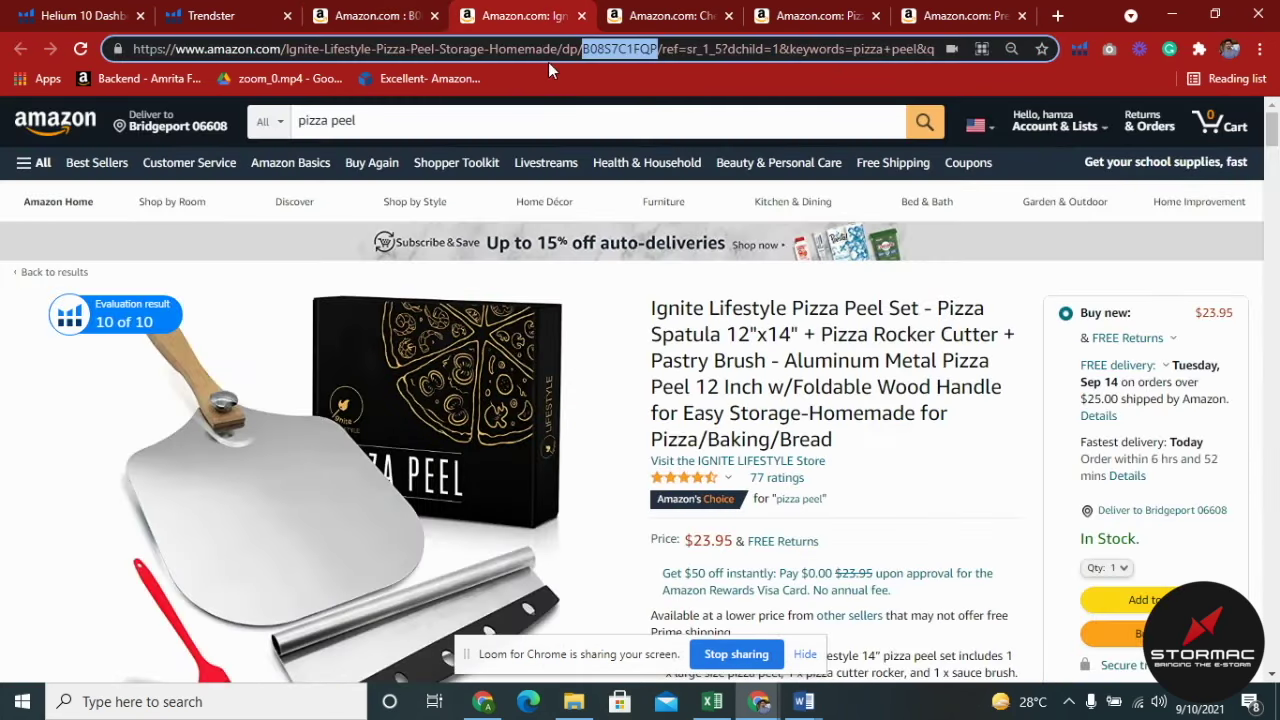
pyautogui.click(227, 12)
pyautogui.click(187, 311)
pyautogui.hotkey('ctrl', 'v')
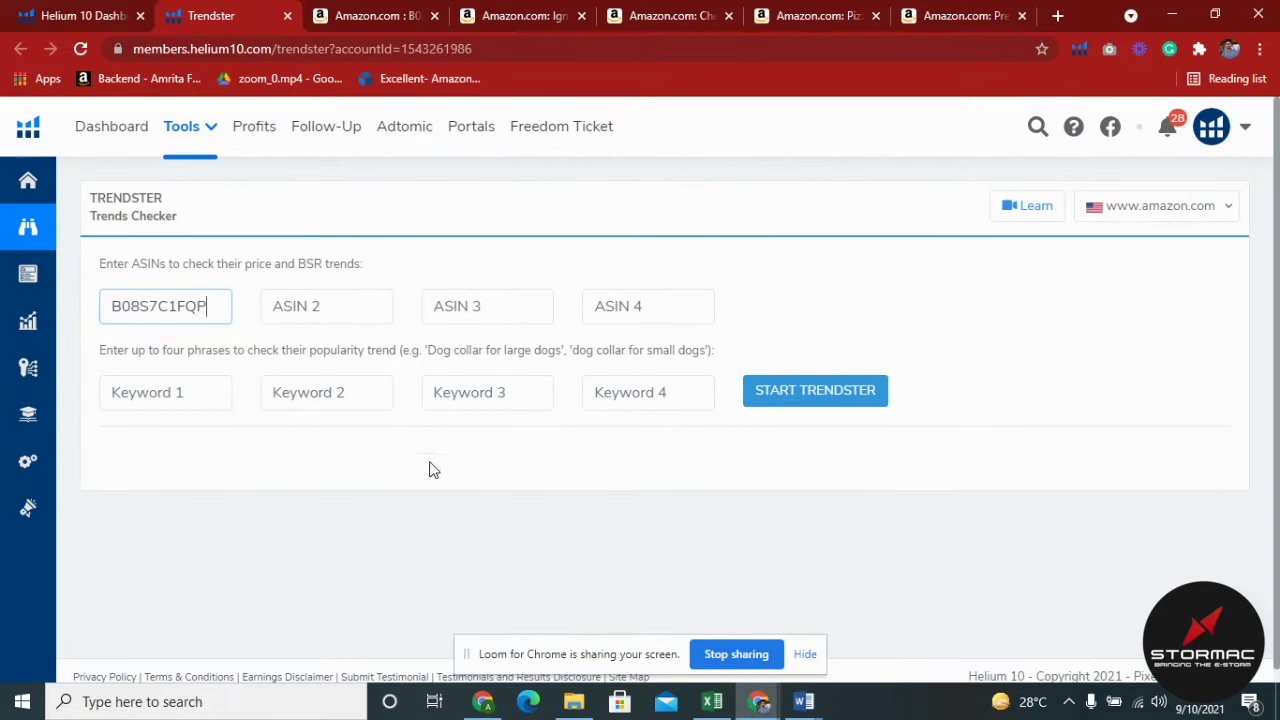
# Copy the ASIN B07GSJKTVM from the Checkered Chef Pizza Paddle's web address into Trendster as ASIN 2
pyautogui.click(699, 18)
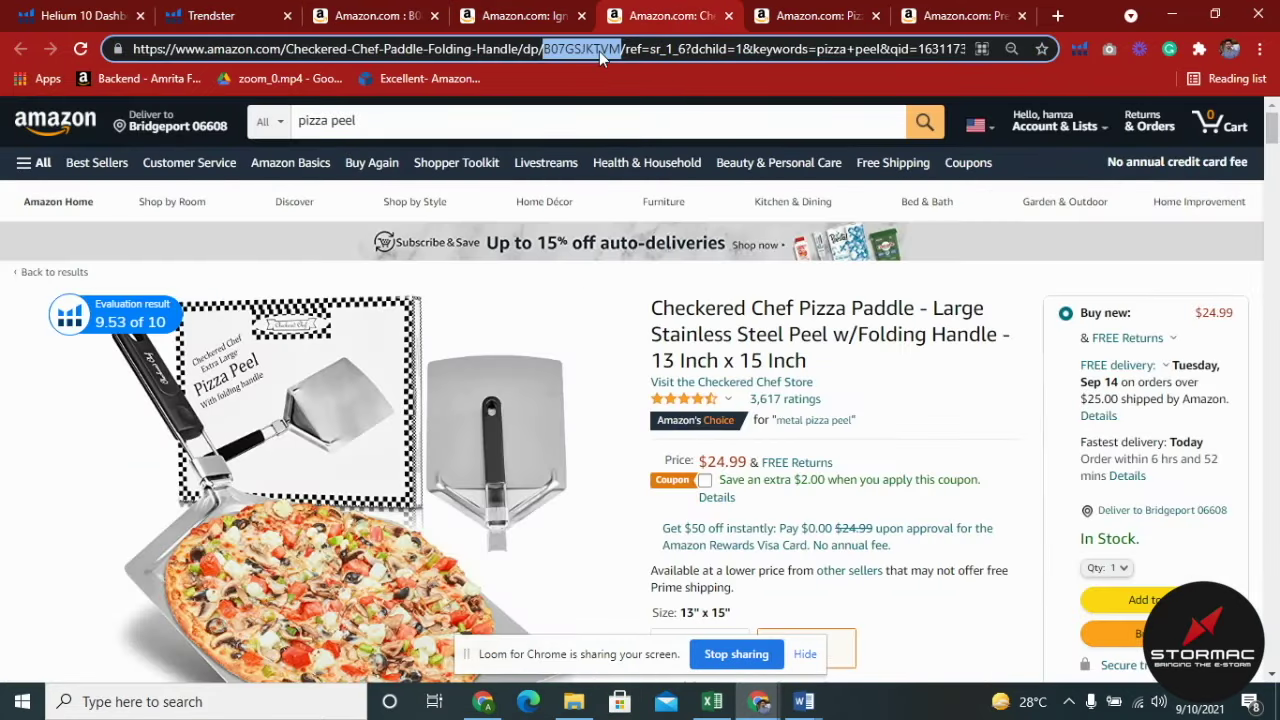
pyautogui.click(249, 10)
pyautogui.click(319, 318)
pyautogui.hotkey('ctrl', 'v')
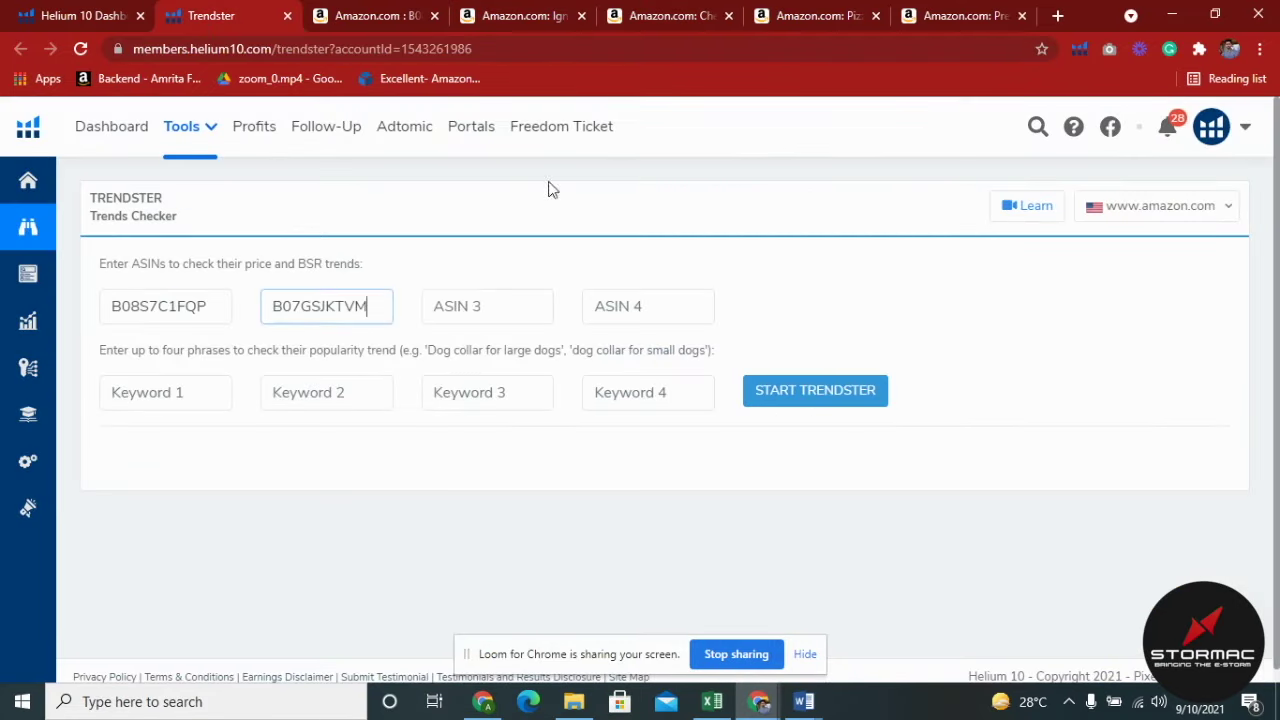
# Copy the ASIN B07GGYF23H from the bamboo pizza peel's product page into Trendster as ASIN 3
pyautogui.click(668, 15)
pyautogui.click(815, 15)
pyautogui.click(242, 10)
pyautogui.click(484, 314)
pyautogui.write('B07GGYF23H')
pyautogui.click(491, 350)
# Copy the ASIN B07F9LJ4Z5 from the Premium Natural Wood Pizza Peel's web address into Trendster as ASIN 4
pyautogui.click(936, 10)
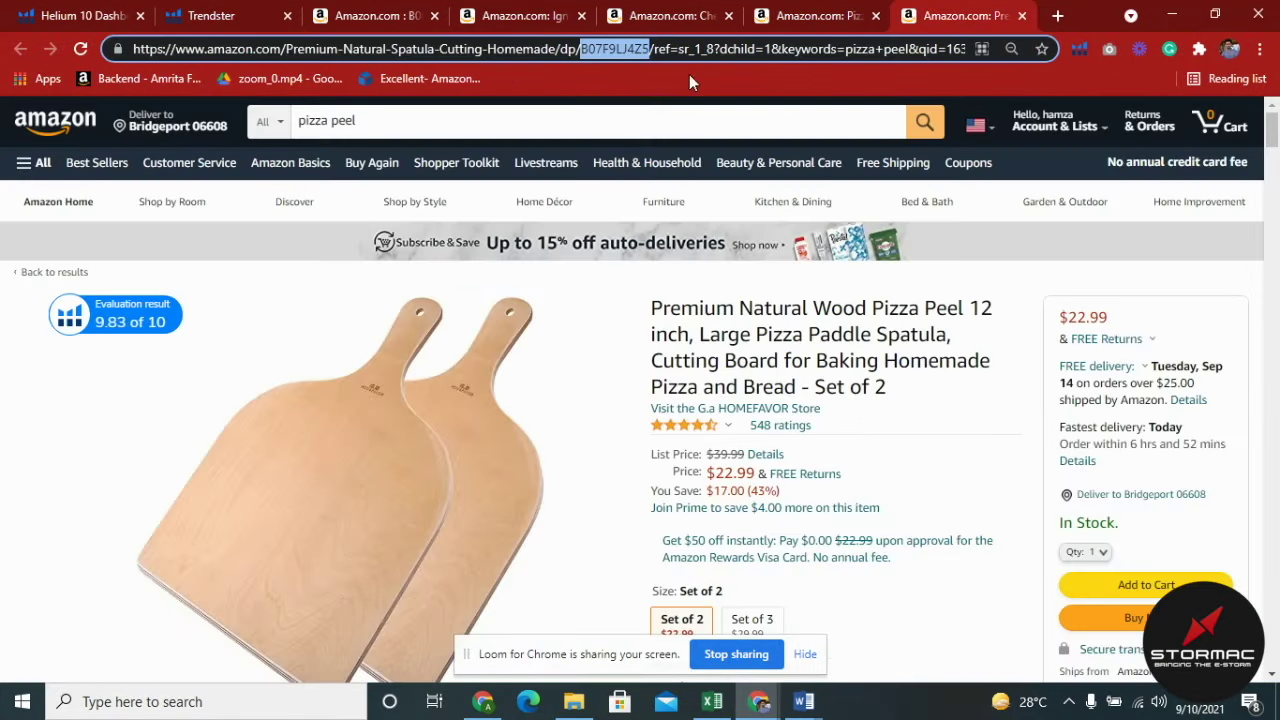
pyautogui.click(226, 12)
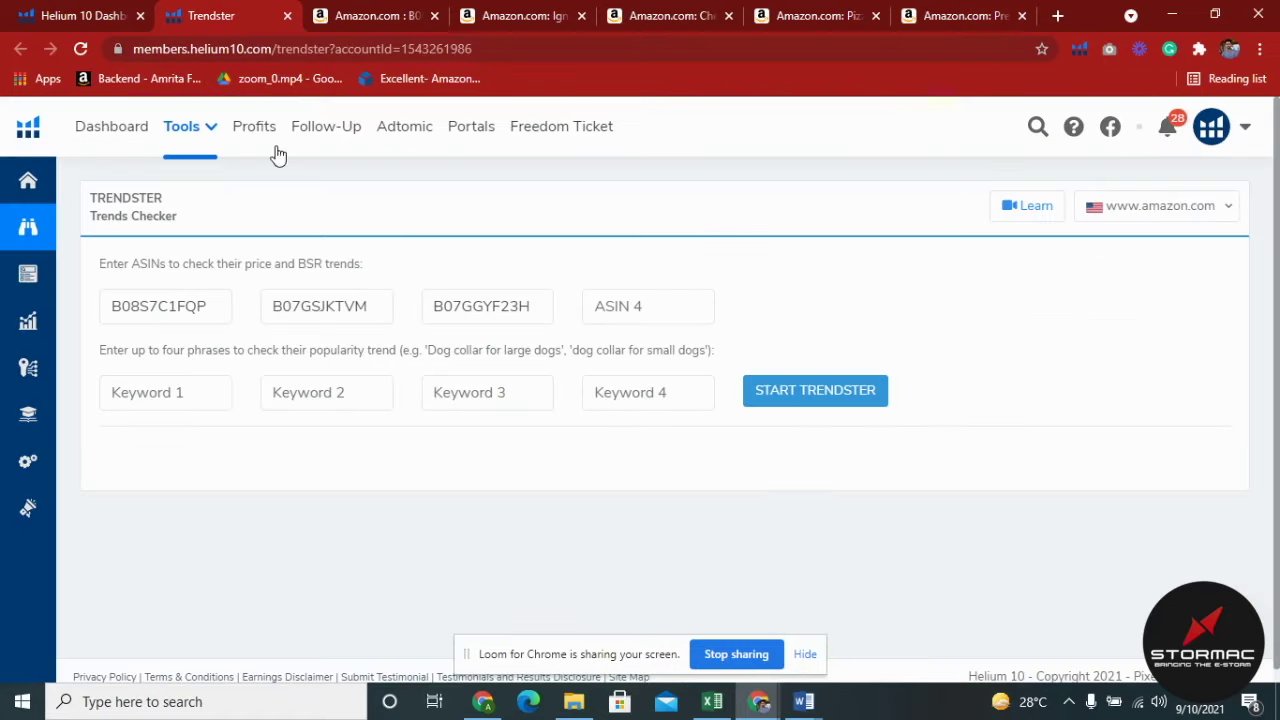
pyautogui.click(675, 318)
pyautogui.write('B07F9LJ4Z5')
pyautogui.click(421, 472)
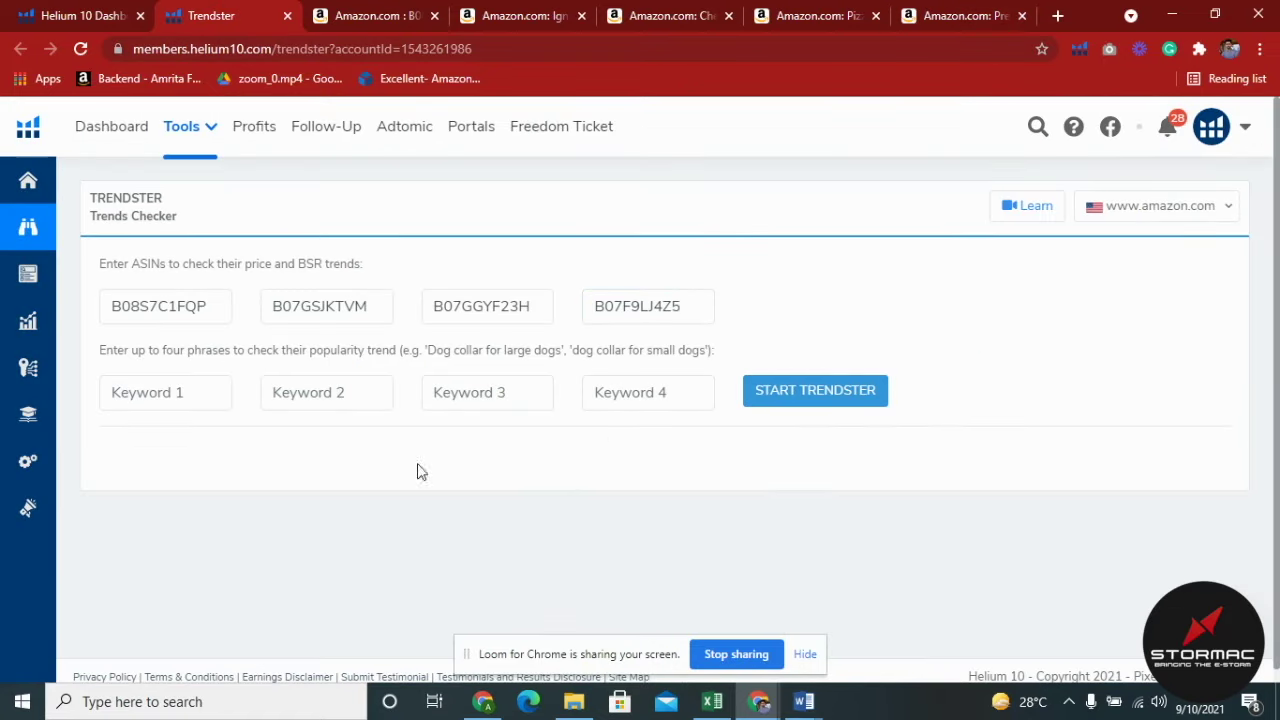
# Enter the keywords Pizza peel, Large pizza peel, wooden pizza peel and pizza spatula, and run the Trendster check
pyautogui.click(183, 402)
pyautogui.click(168, 469)
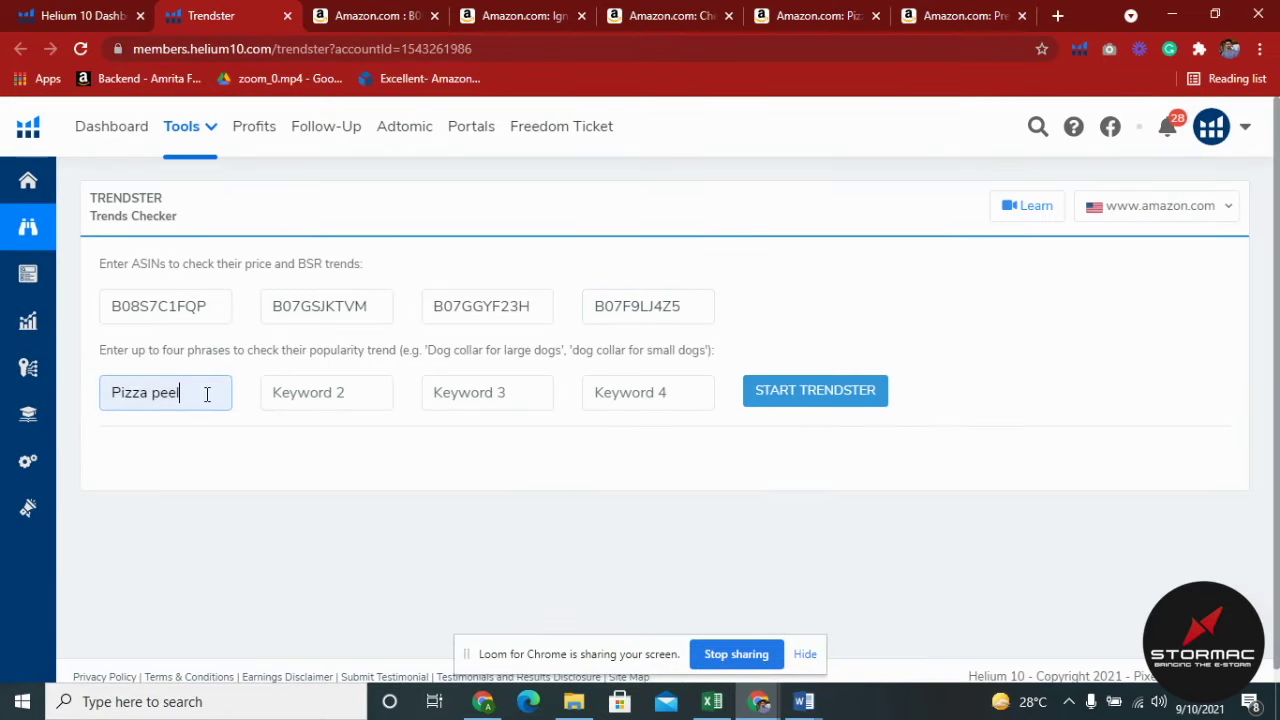
pyautogui.click(341, 393)
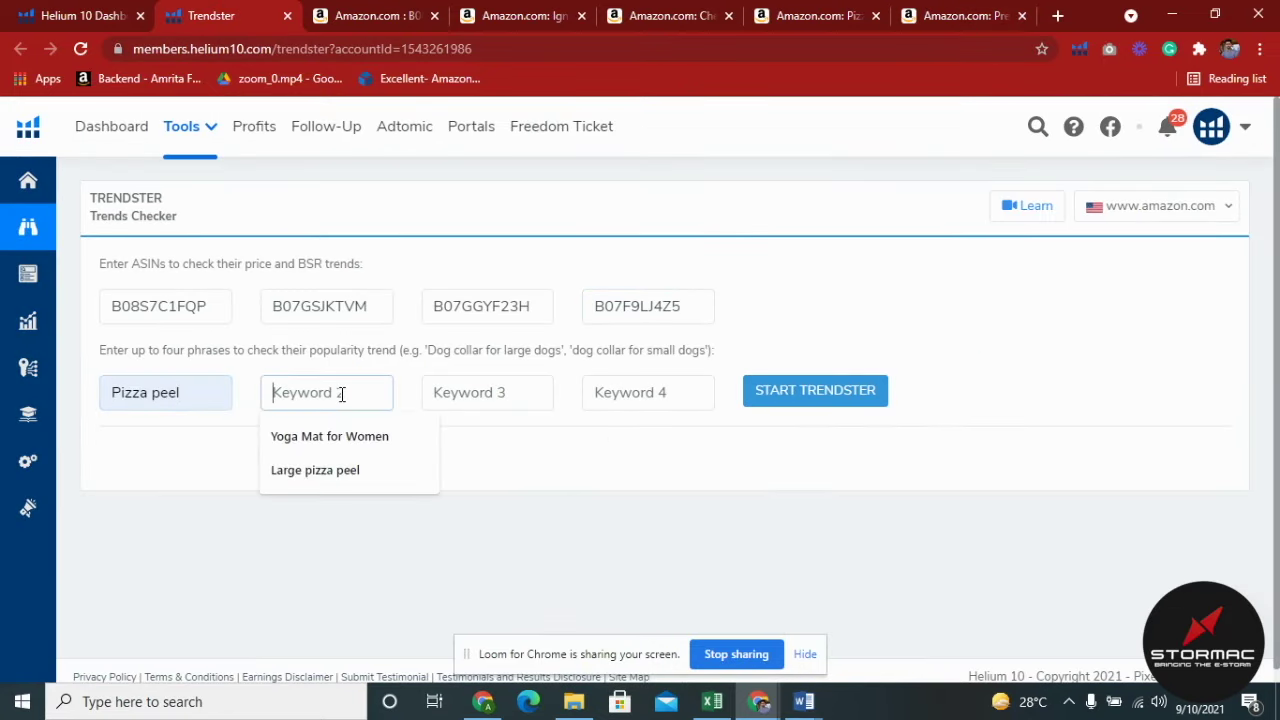
pyautogui.click(334, 468)
pyautogui.click(466, 391)
pyautogui.click(523, 440)
pyautogui.click(640, 395)
pyautogui.click(640, 443)
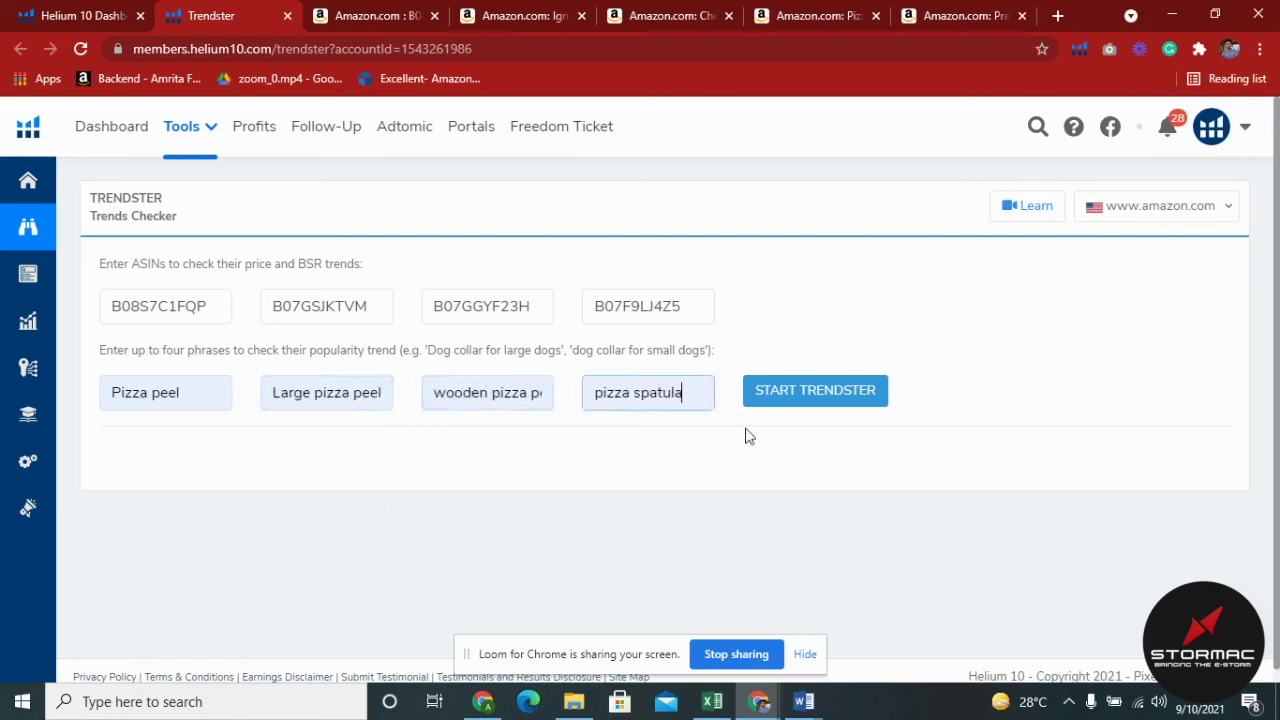
pyautogui.click(808, 398)
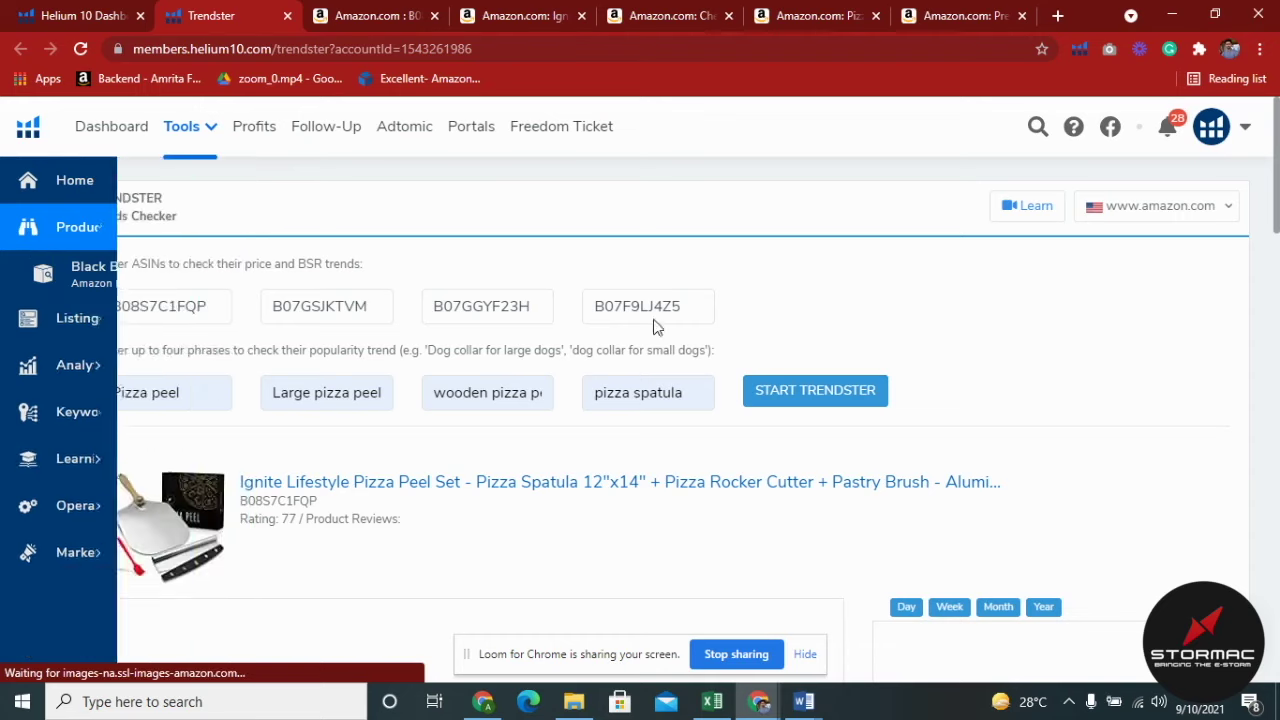
# Examine the Trendster results for the four pizza peel products, including the Google Trends graph for Pizza peel
pyautogui.scroll(-2, 928, 378)
pyautogui.scroll(2, 331, 314)
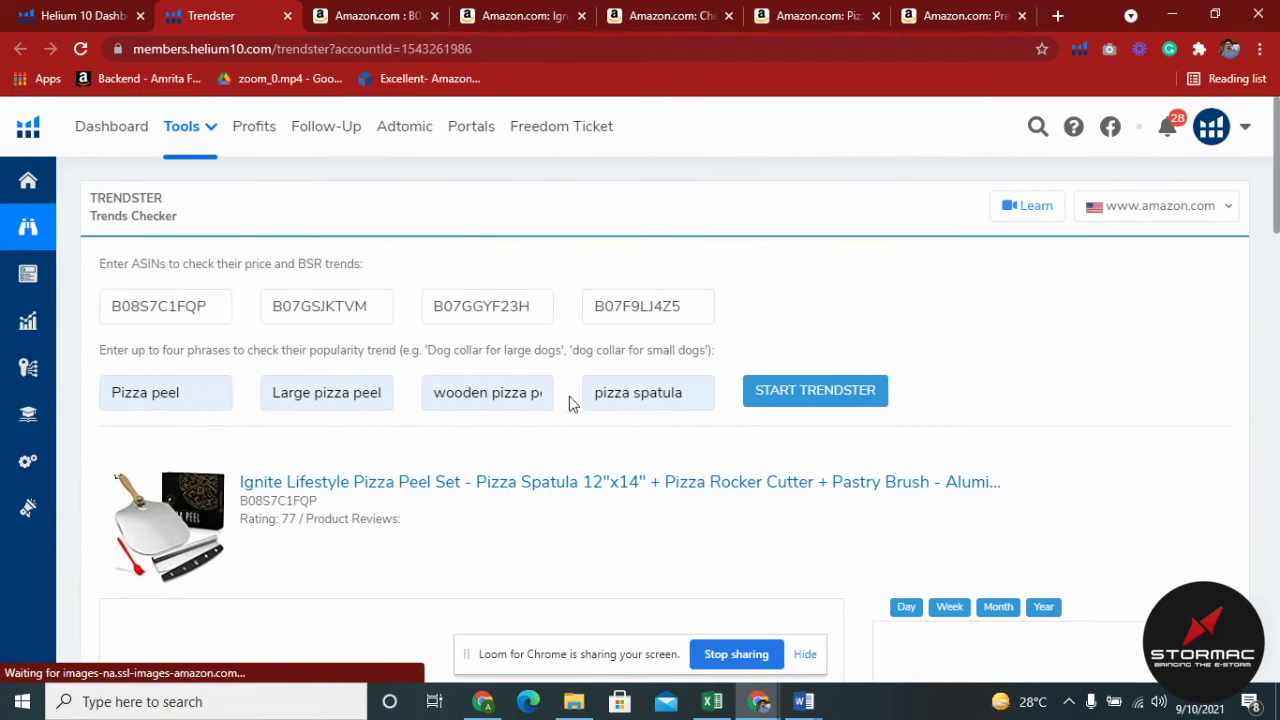
pyautogui.scroll(-12, 594, 406)
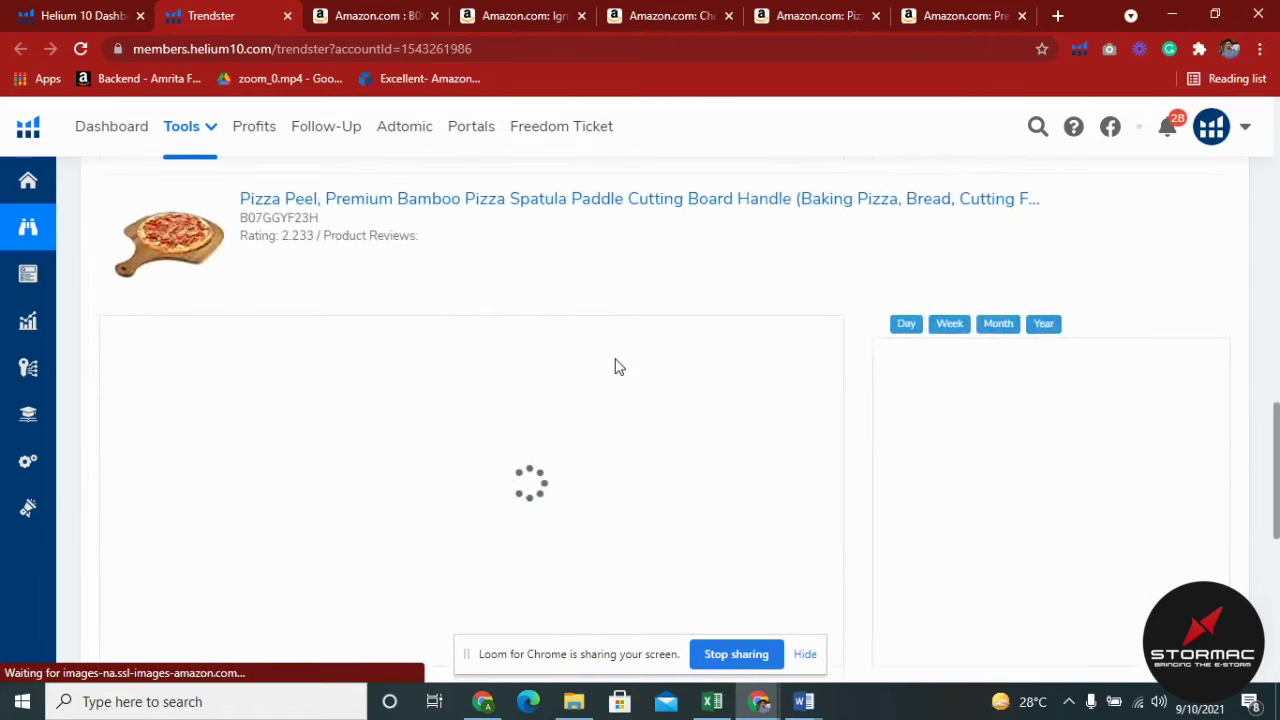
pyautogui.scroll(-3, 615, 367)
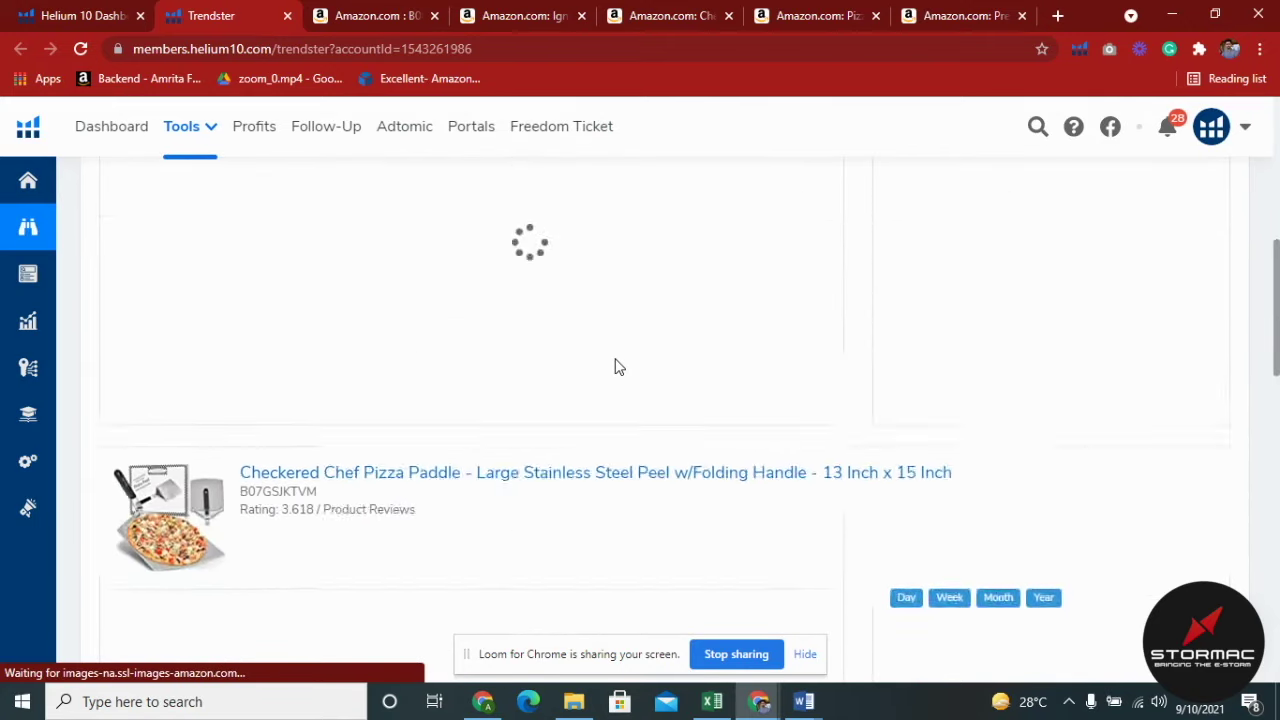
pyautogui.scroll(3, 615, 367)
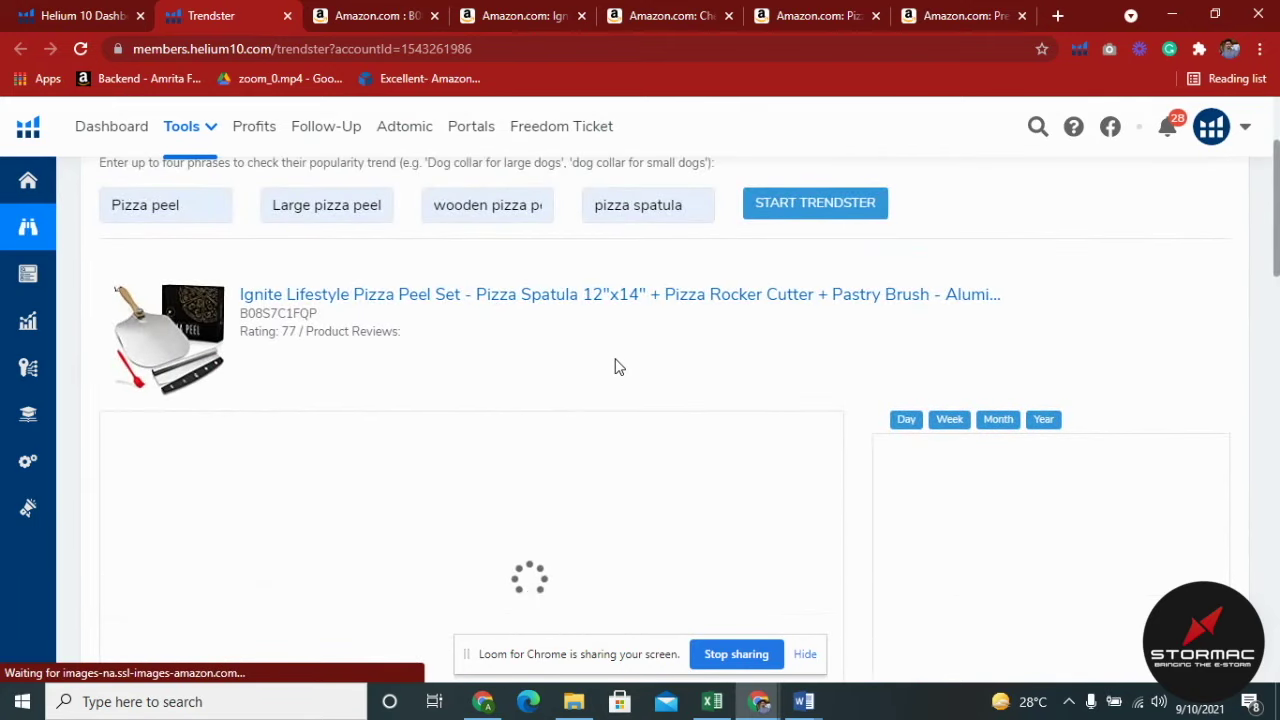
pyautogui.scroll(-2, 762, 352)
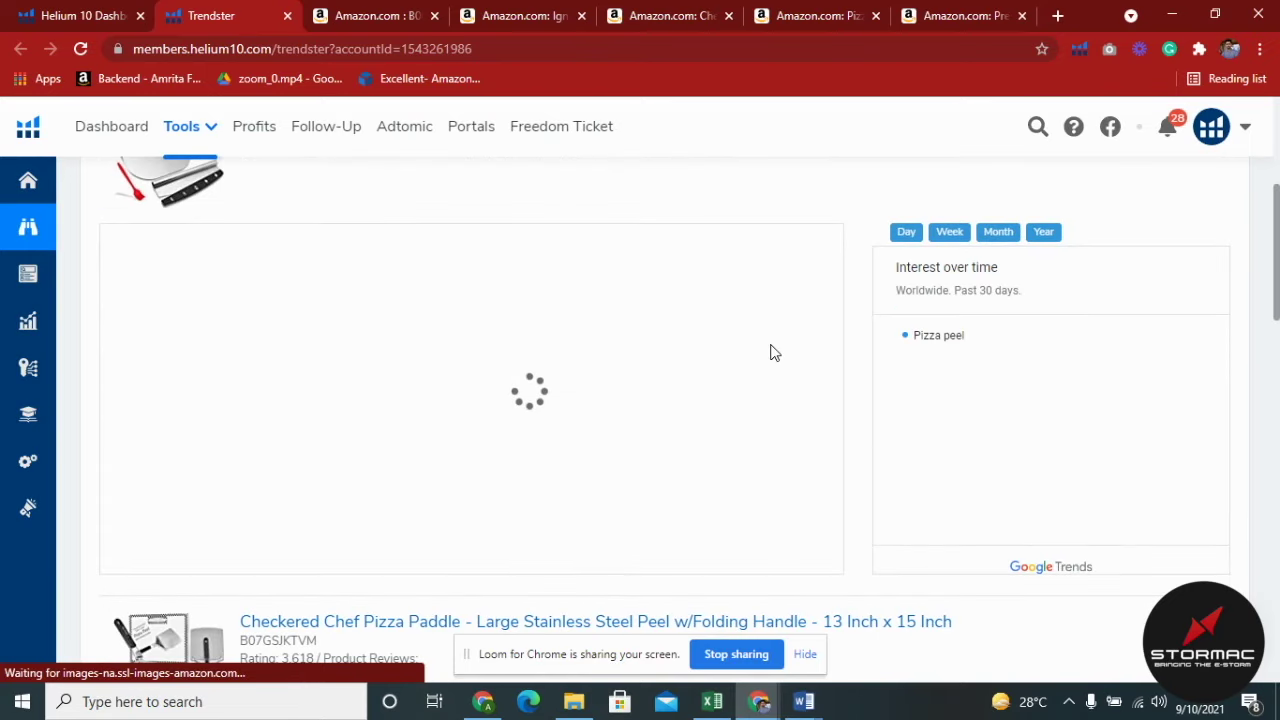
pyautogui.scroll(3, 770, 352)
pyautogui.scroll(-2, 565, 374)
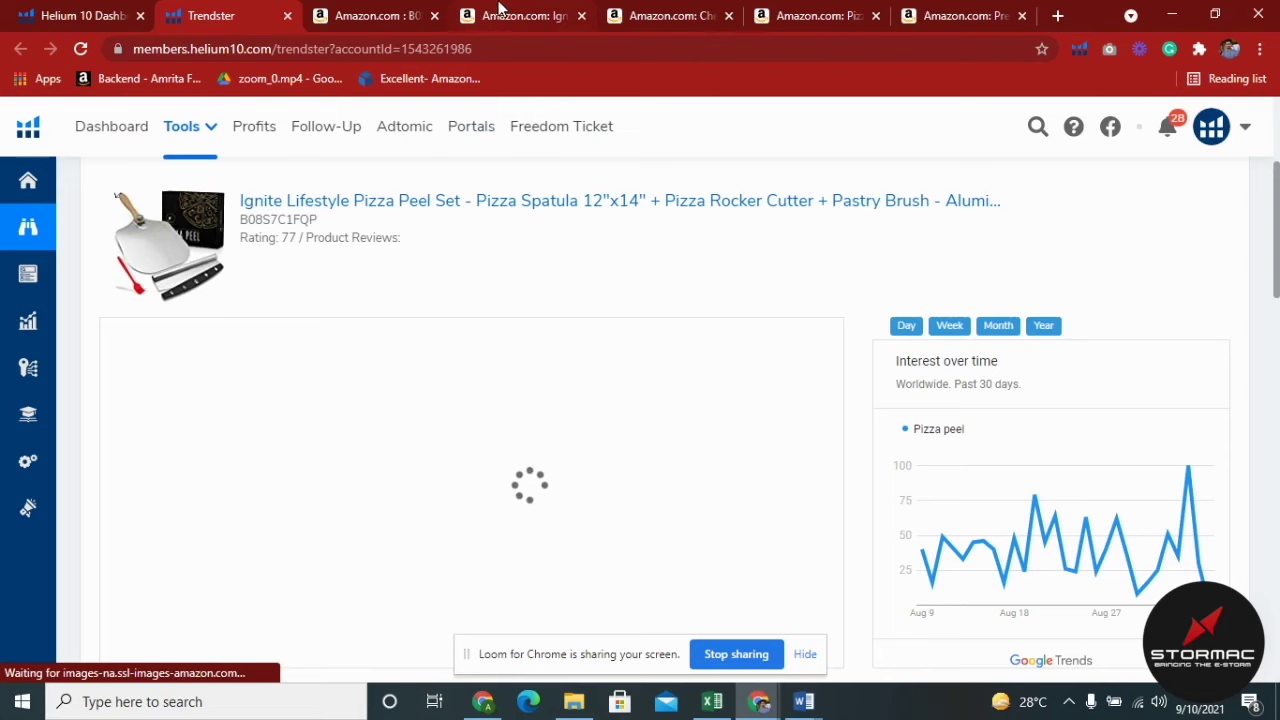
pyautogui.scroll(-3, 523, 228)
pyautogui.scroll(2, 517, 341)
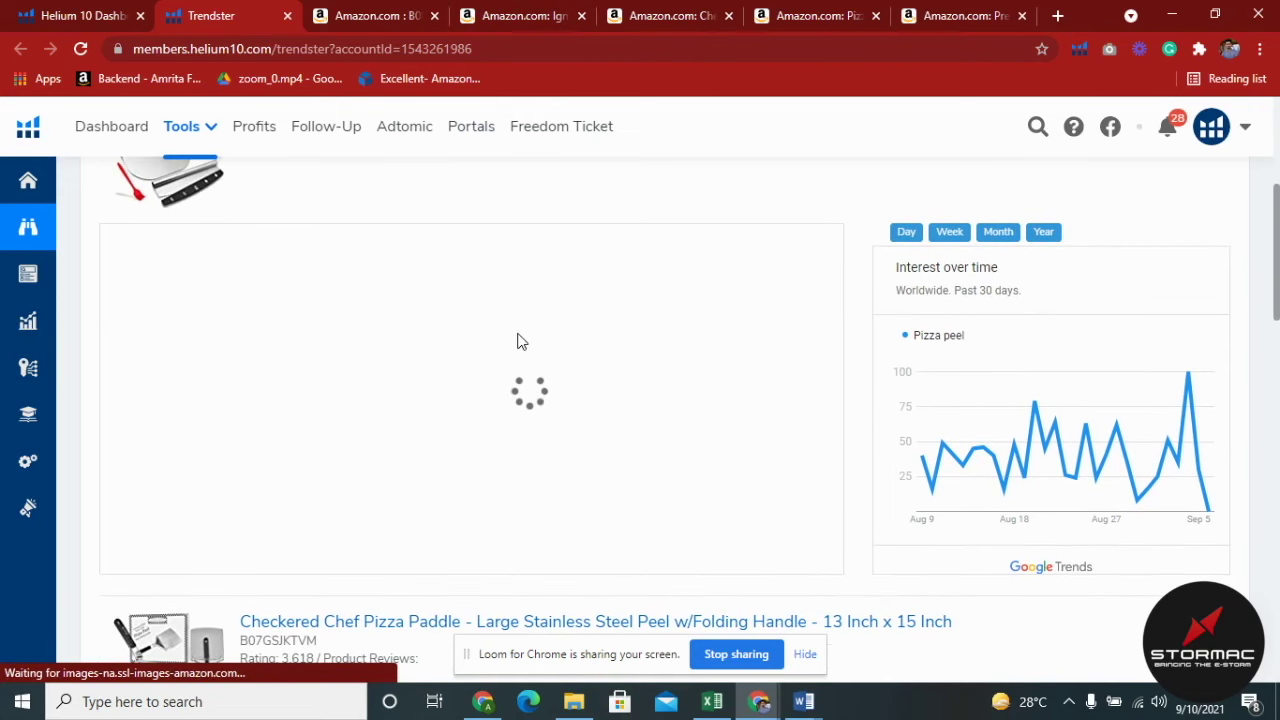
pyautogui.scroll(-10, 517, 341)
pyautogui.scroll(12, 517, 340)
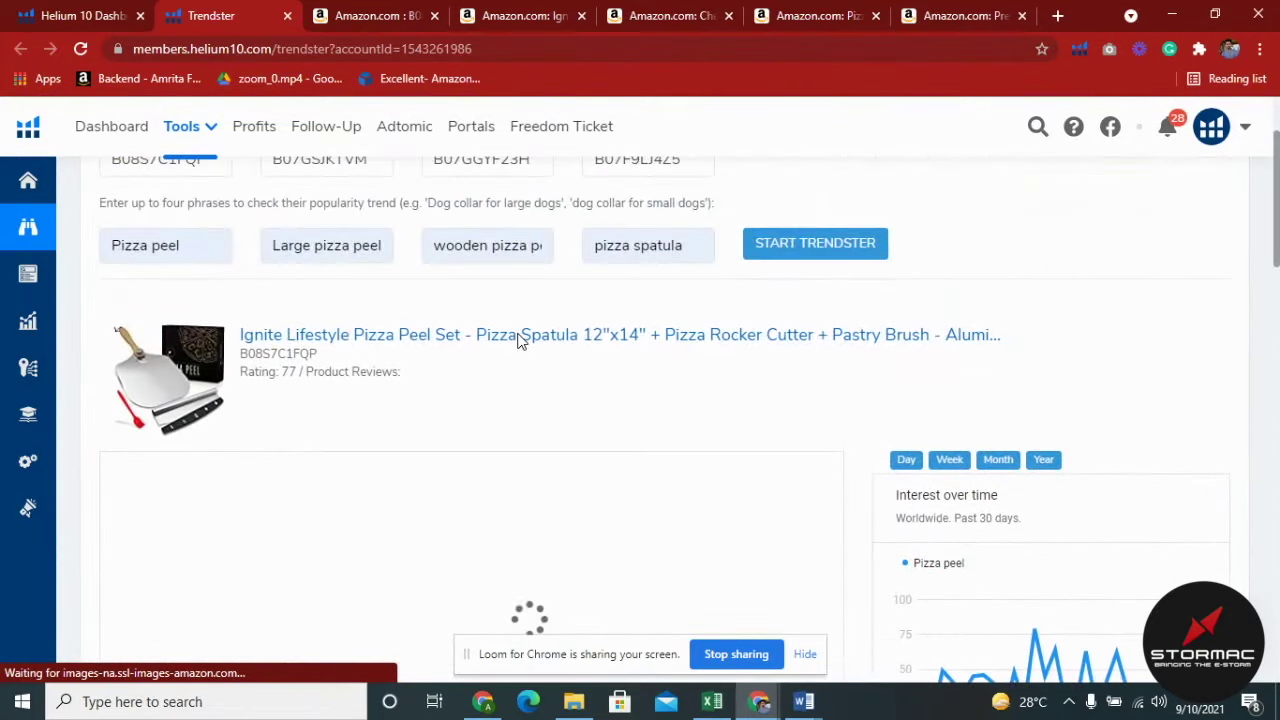
pyautogui.scroll(2, 519, 334)
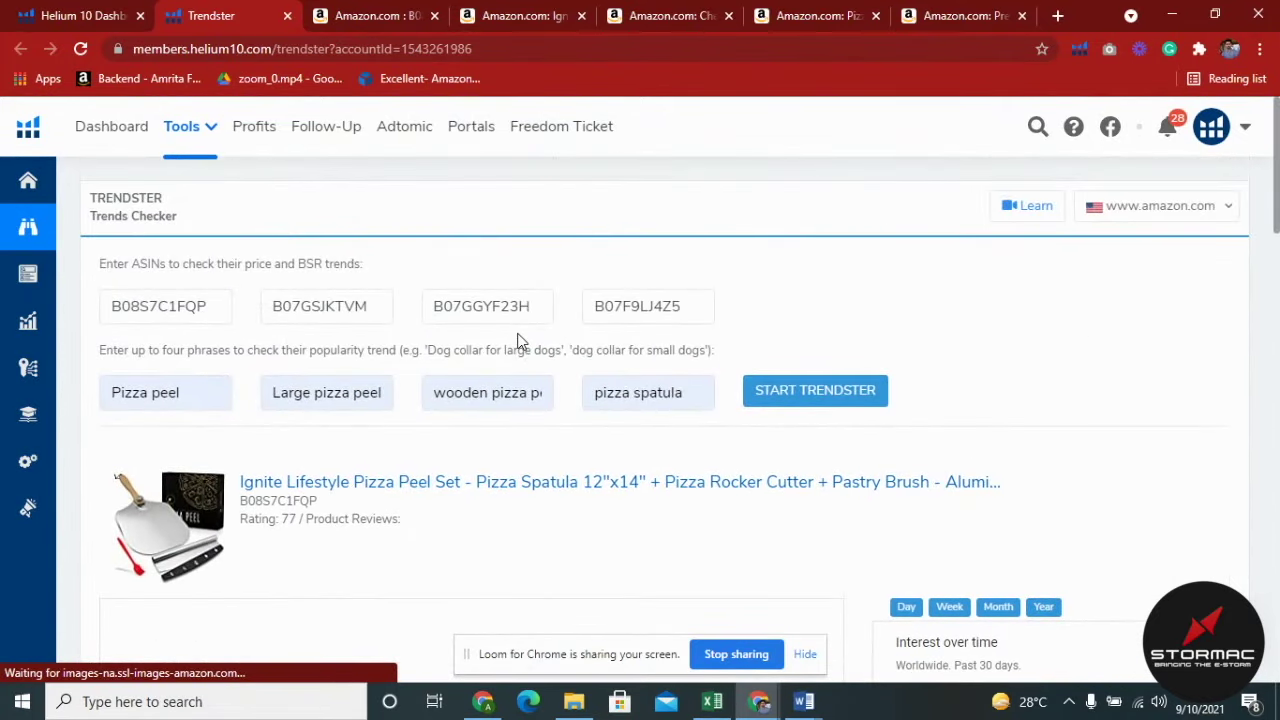
pyautogui.scroll(-3, 517, 341)
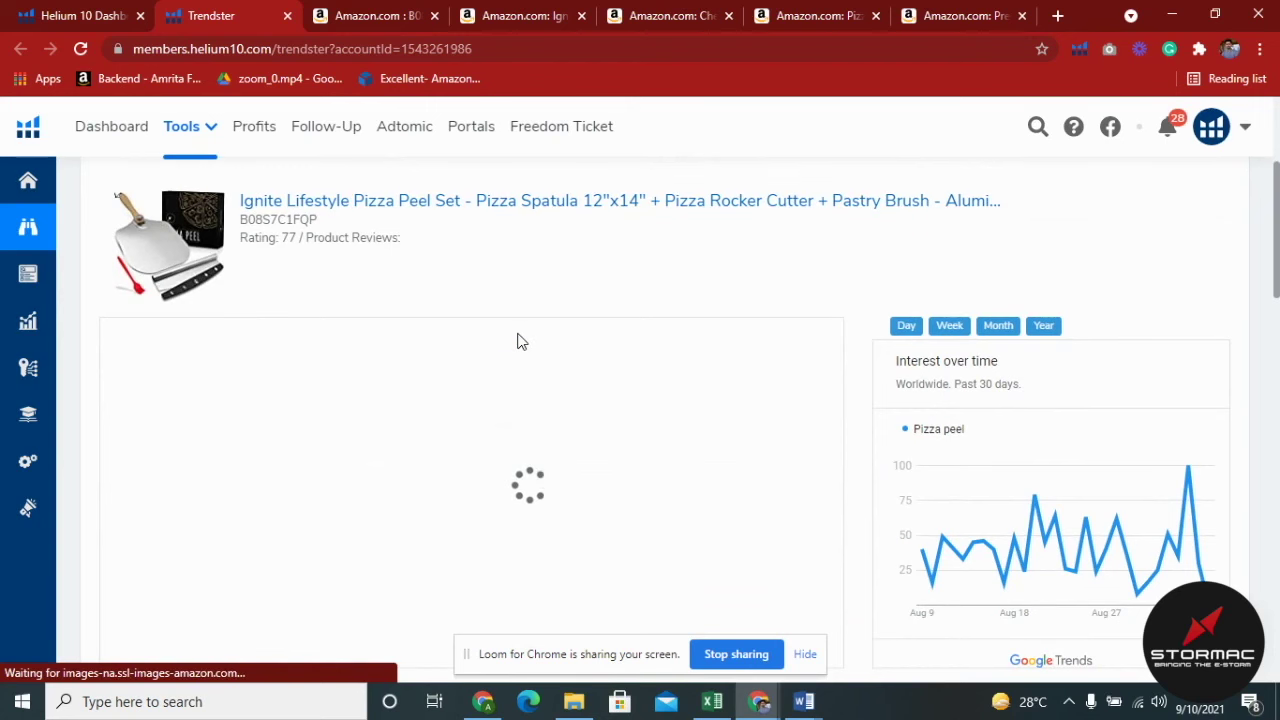
# Set the Ignite Lifestyle pizza peel set's price and sales rank chart to All Time
pyautogui.scroll(-1, 517, 341)
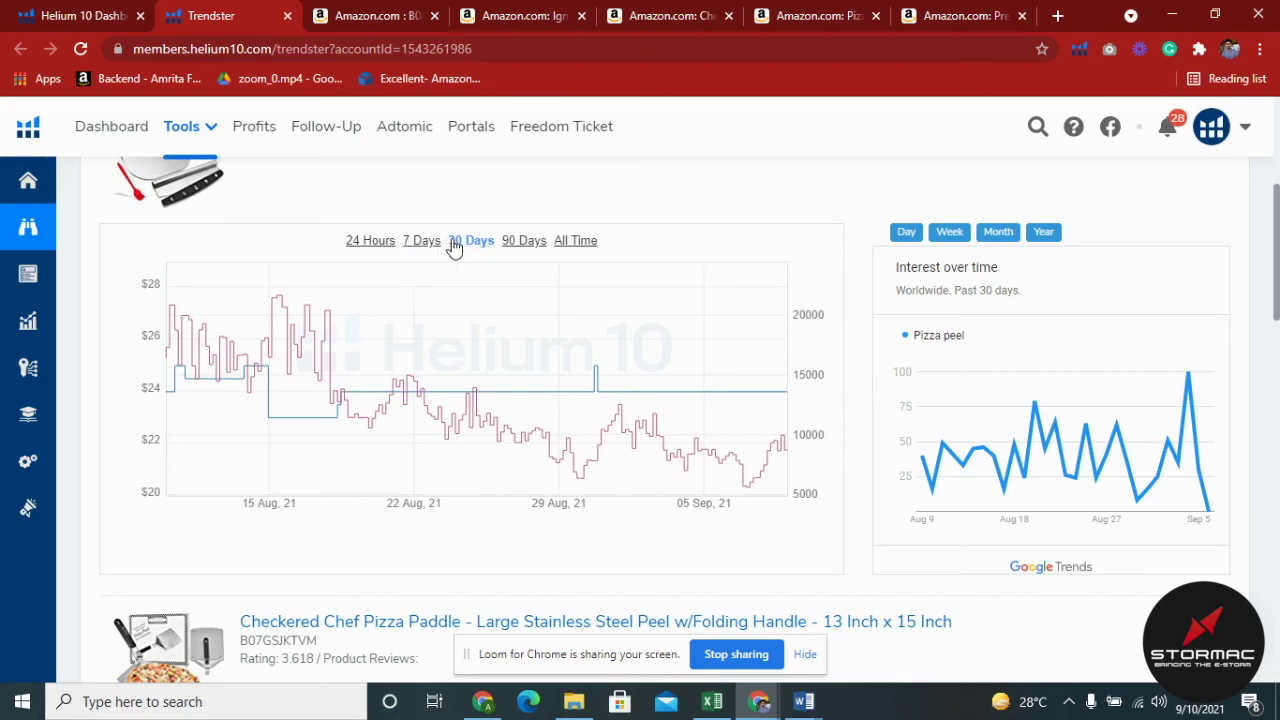
pyautogui.click(575, 241)
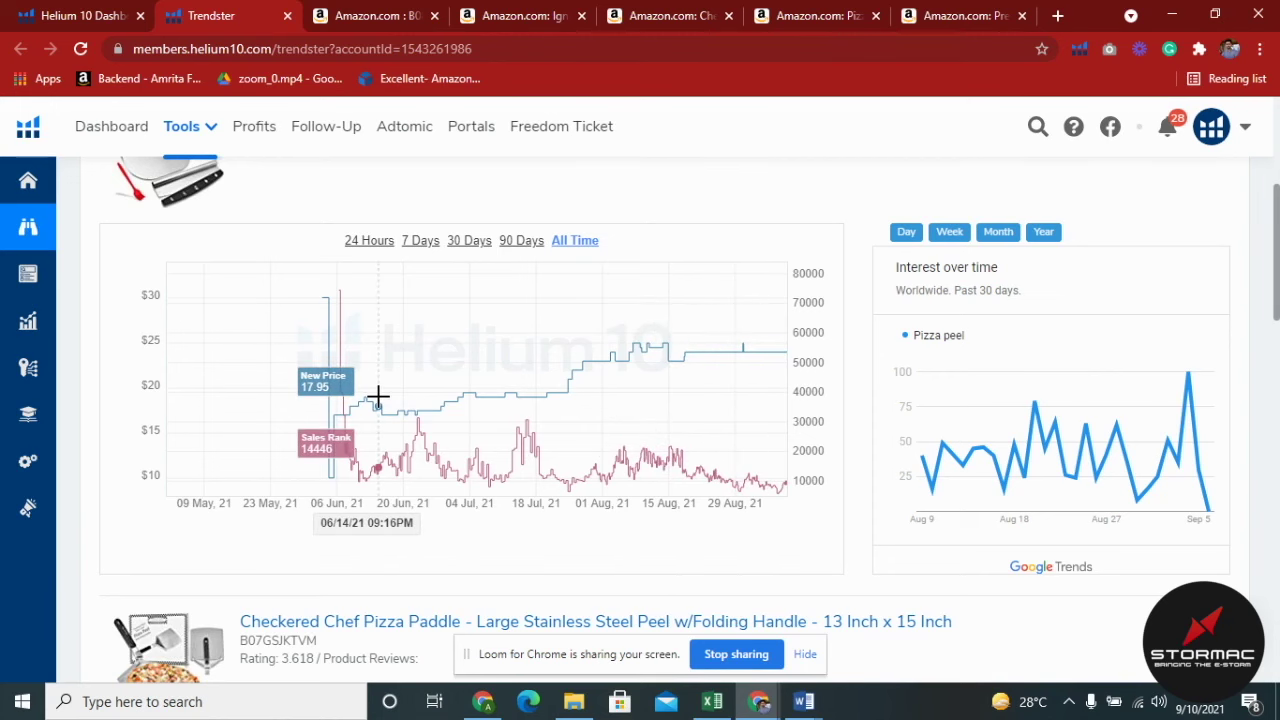
# Check the Ignite Lifestyle pizza peel set's price and sales rank chart over 90 Days, then 30 Days
pyautogui.scroll(2, 350, 385)
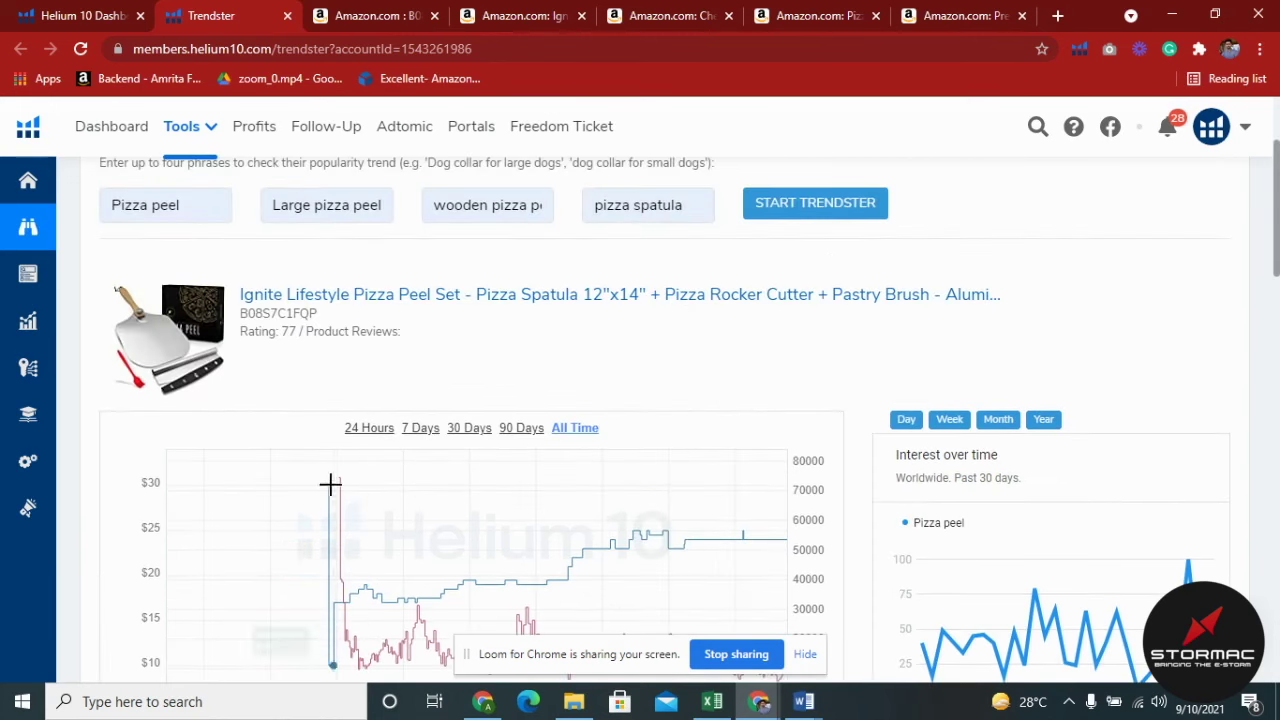
pyautogui.click(504, 430)
pyautogui.scroll(-1, 490, 430)
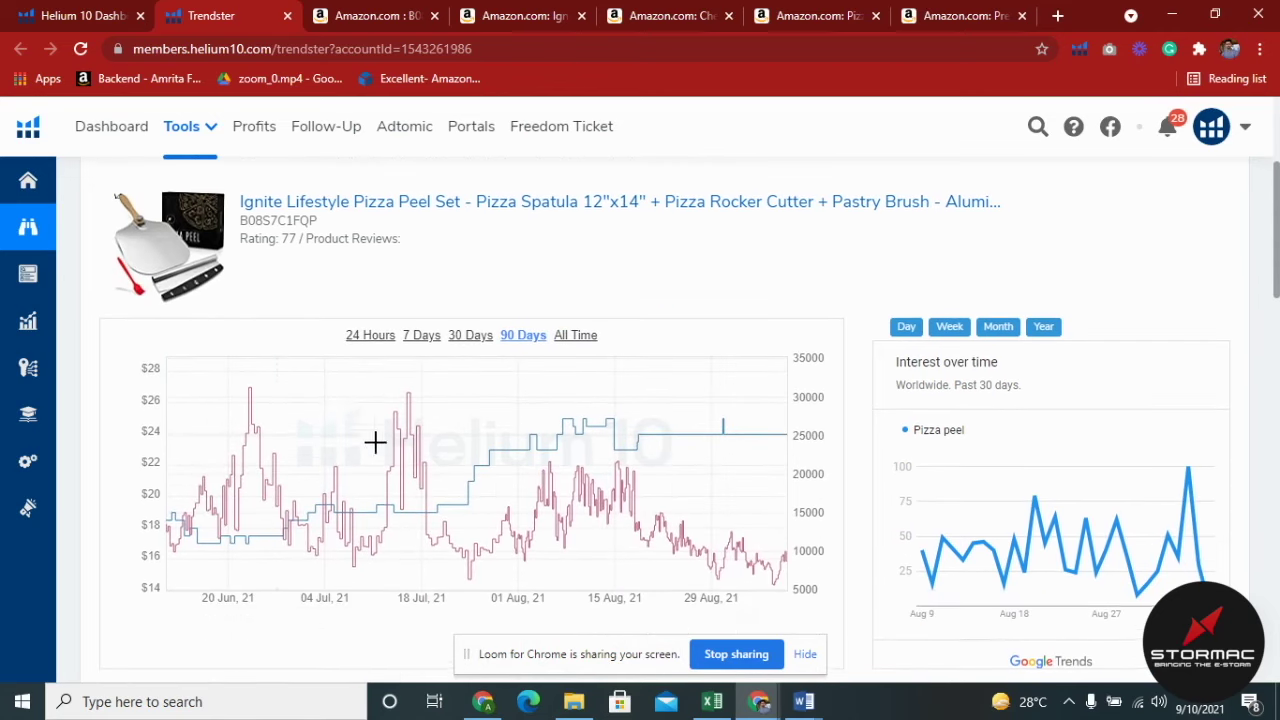
pyautogui.click(469, 336)
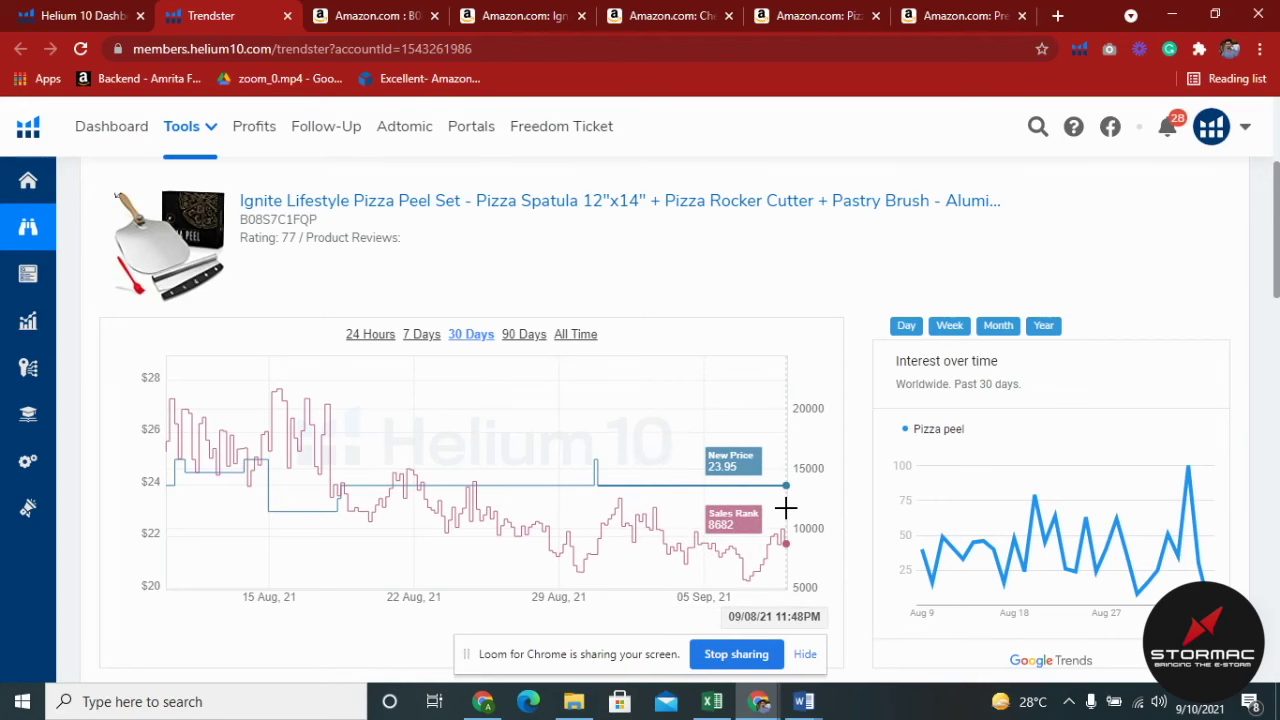
# Compare the price and sales rank charts and the Google Trends graphs across all four pizza peel products
pyautogui.scroll(-8, 510, 425)
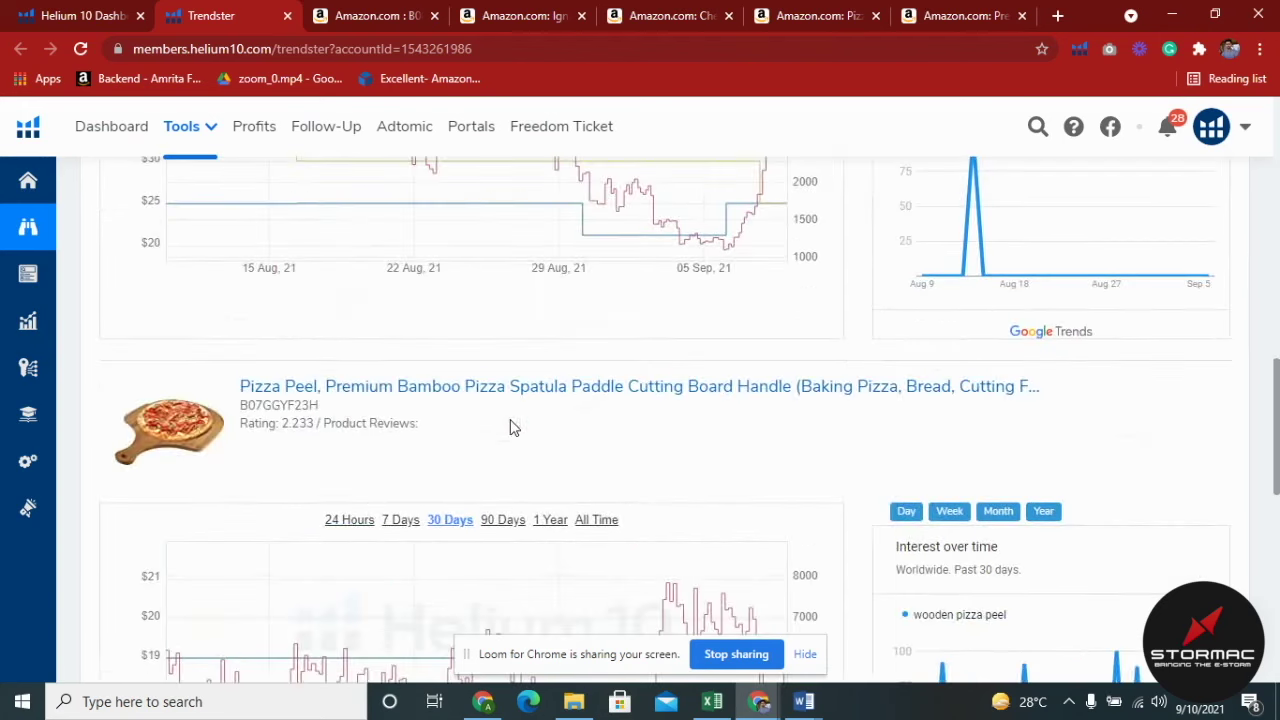
pyautogui.scroll(-5, 487, 455)
pyautogui.scroll(6, 485, 448)
pyautogui.scroll(8, 485, 448)
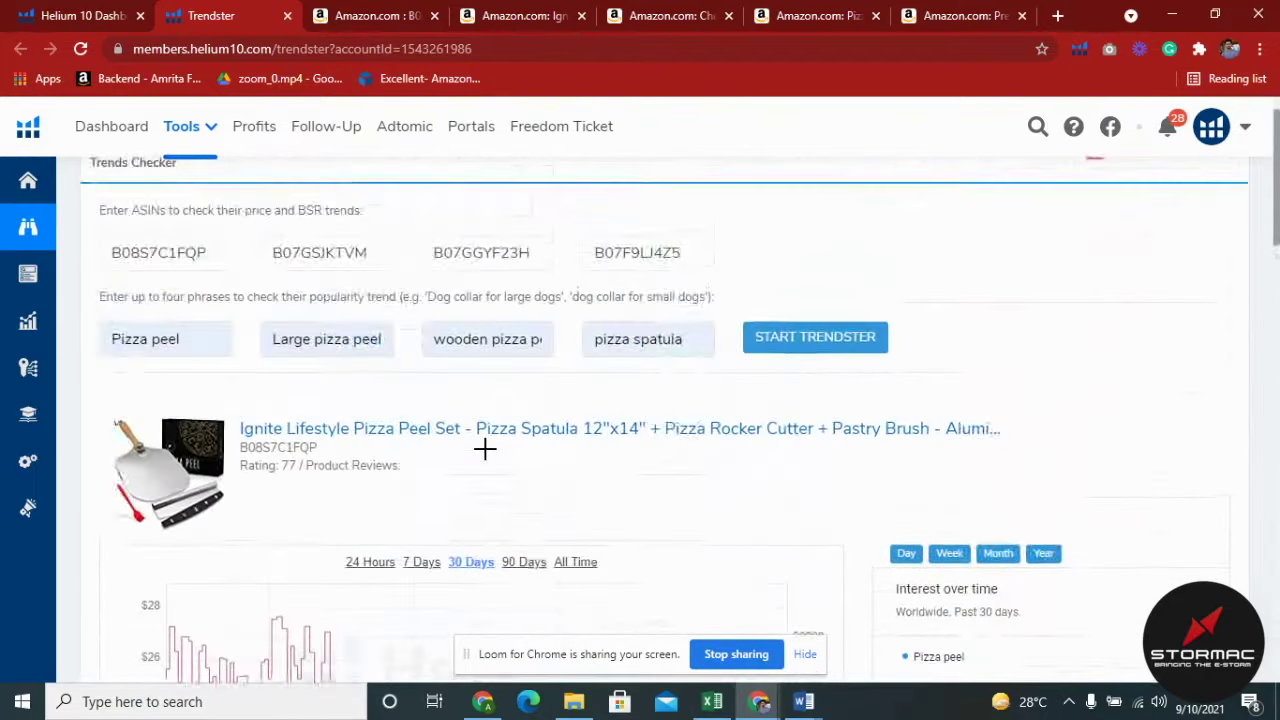
pyautogui.scroll(-2, 487, 455)
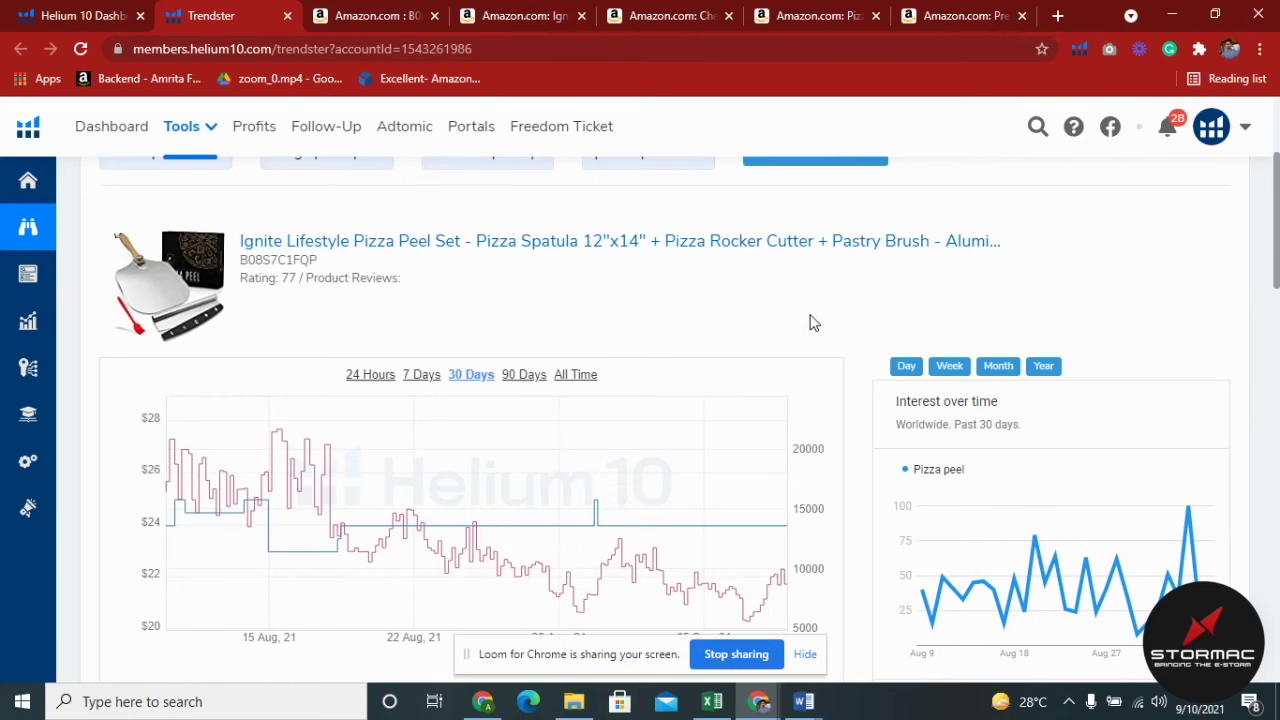
pyautogui.scroll(2, 811, 357)
pyautogui.scroll(-2, 714, 357)
pyautogui.scroll(2, 205, 322)
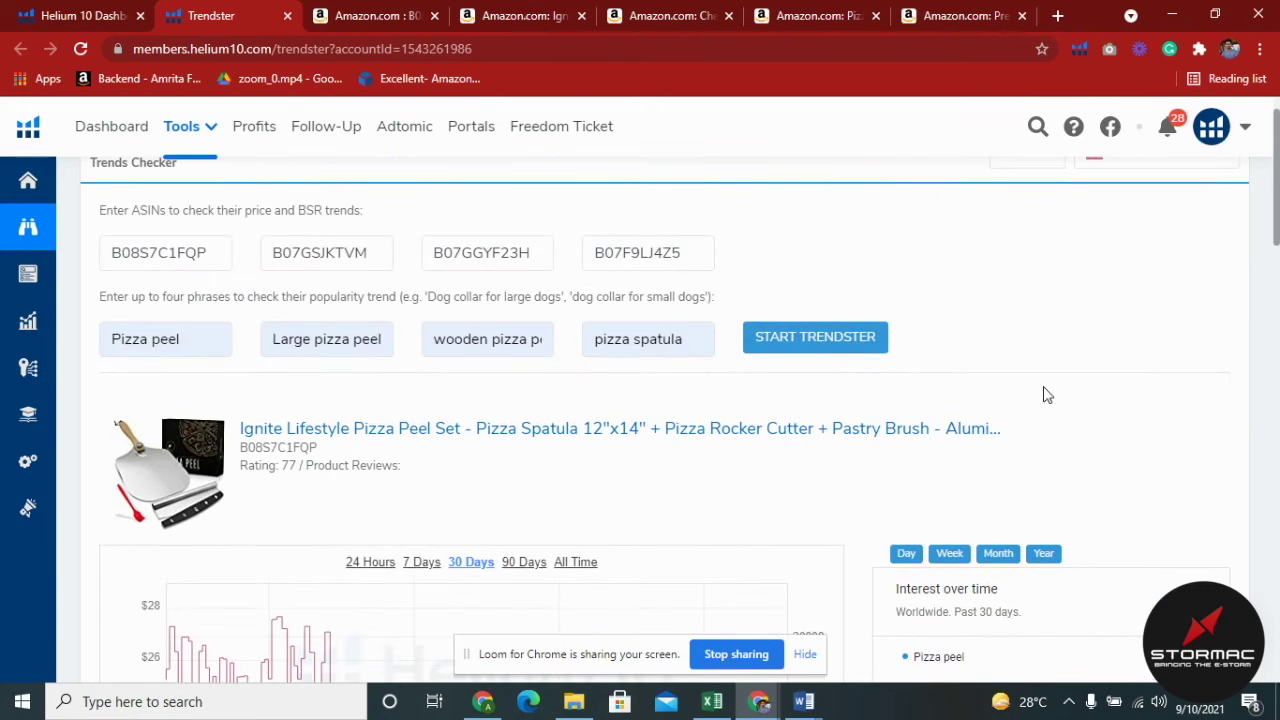
pyautogui.scroll(-4, 1041, 395)
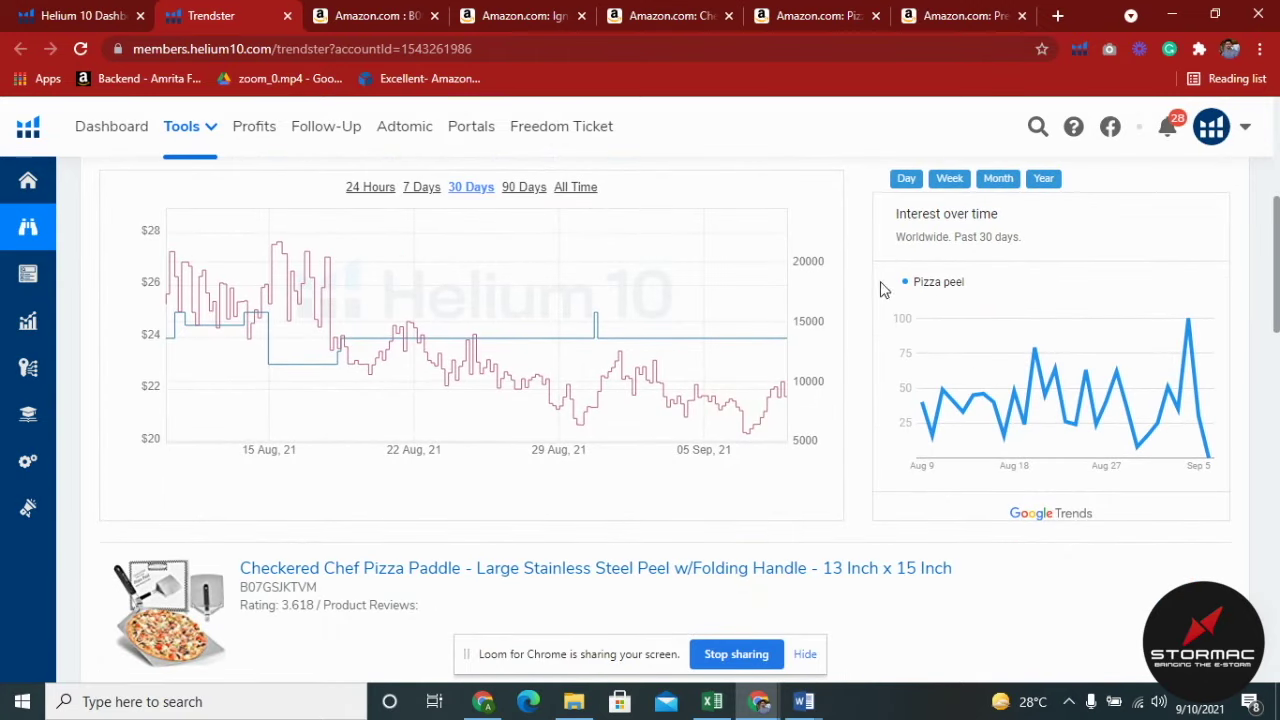
pyautogui.scroll(-3, 940, 350)
pyautogui.scroll(-4, 946, 446)
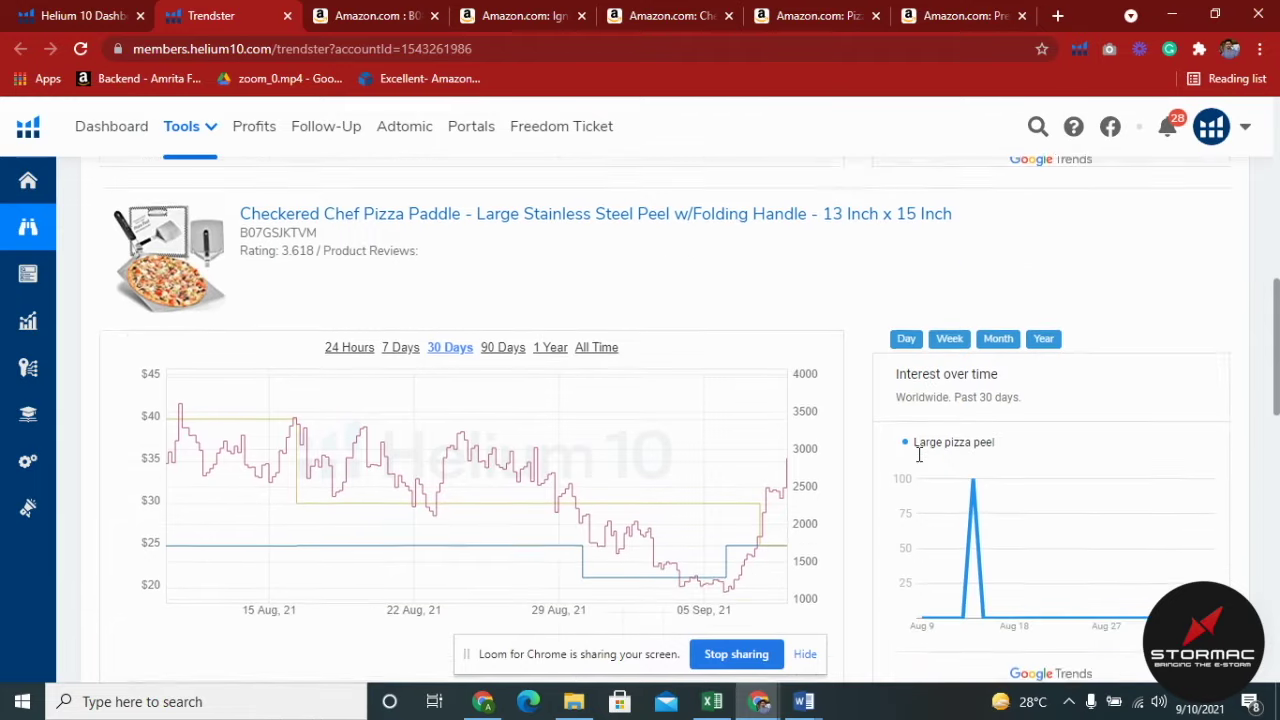
pyautogui.scroll(-7, 950, 452)
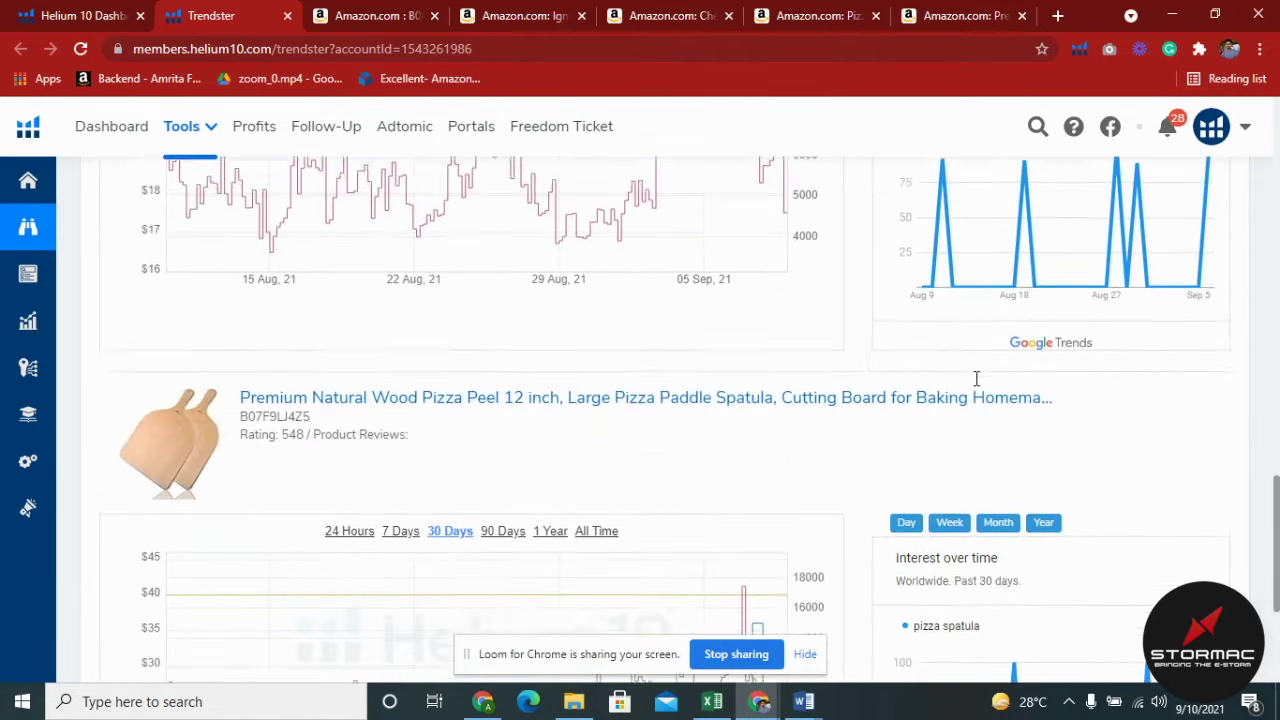
pyautogui.scroll(-2, 978, 512)
pyautogui.scroll(16, 777, 509)
# Open the Cerebro reverse product lookup tool from the Keyword Research tools
pyautogui.moveTo(23, 257)
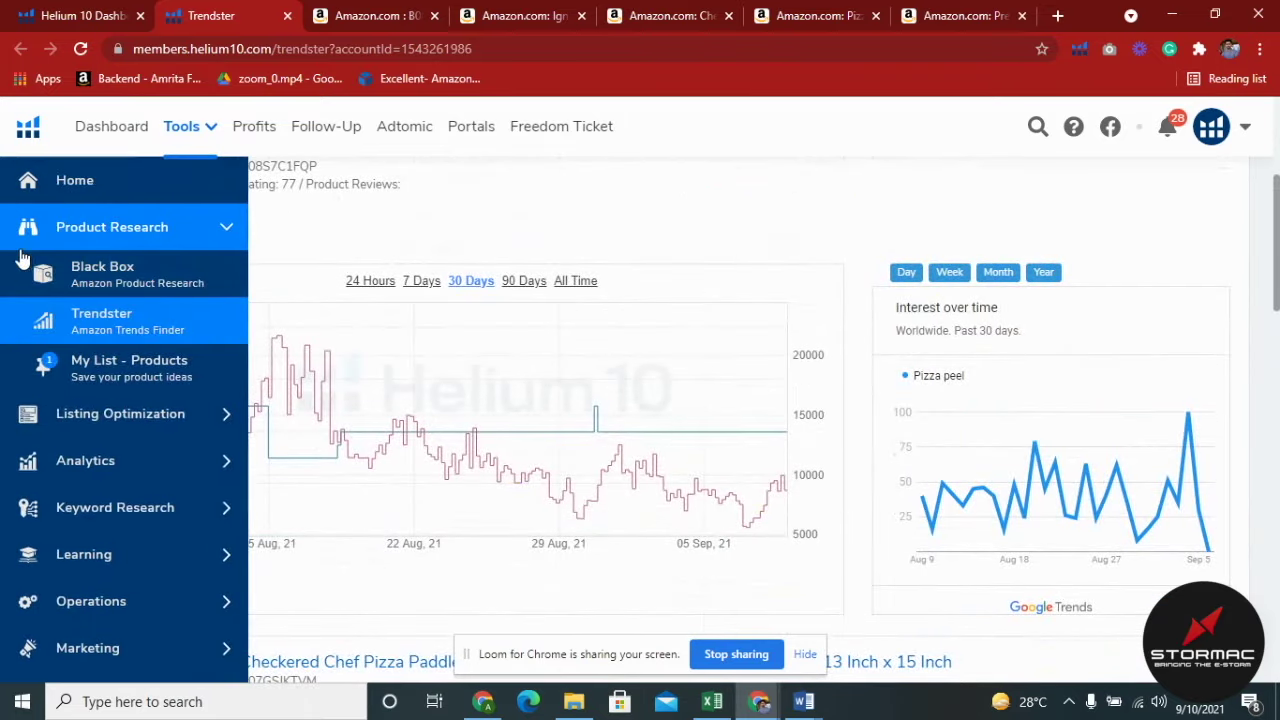
pyautogui.click(115, 508)
pyautogui.scroll(-1, 263, 331)
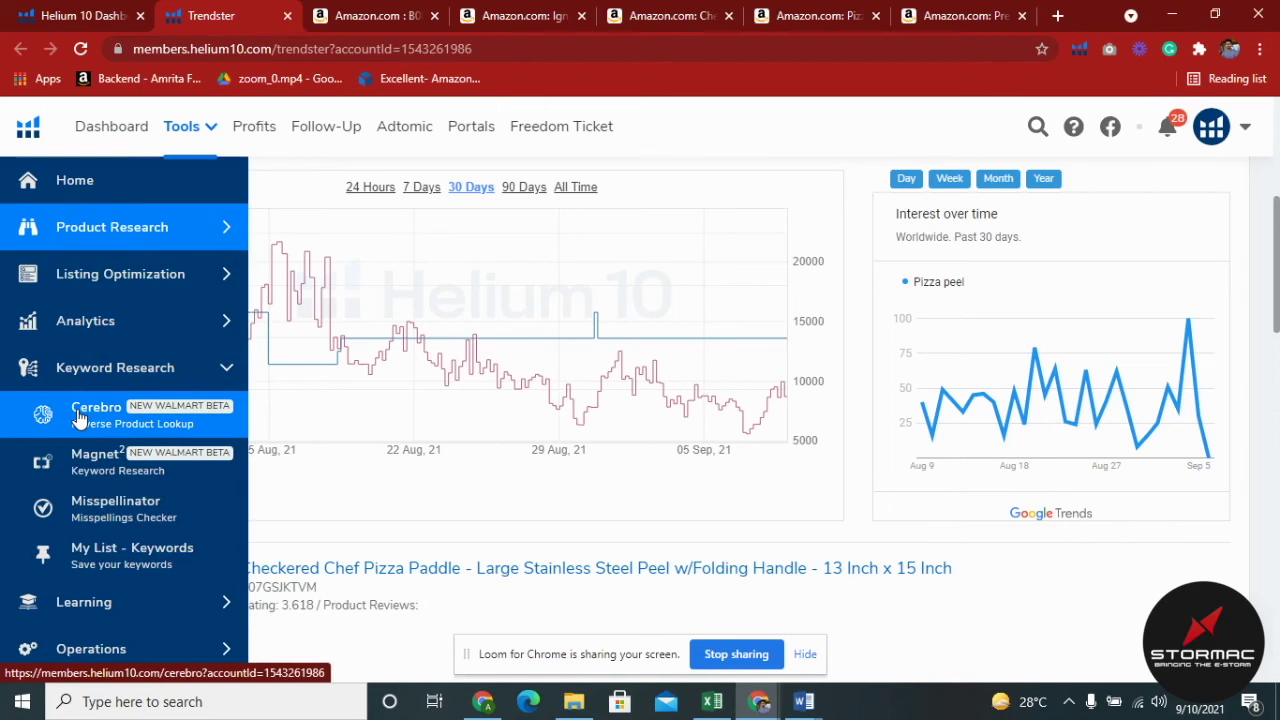
pyautogui.click(86, 410)
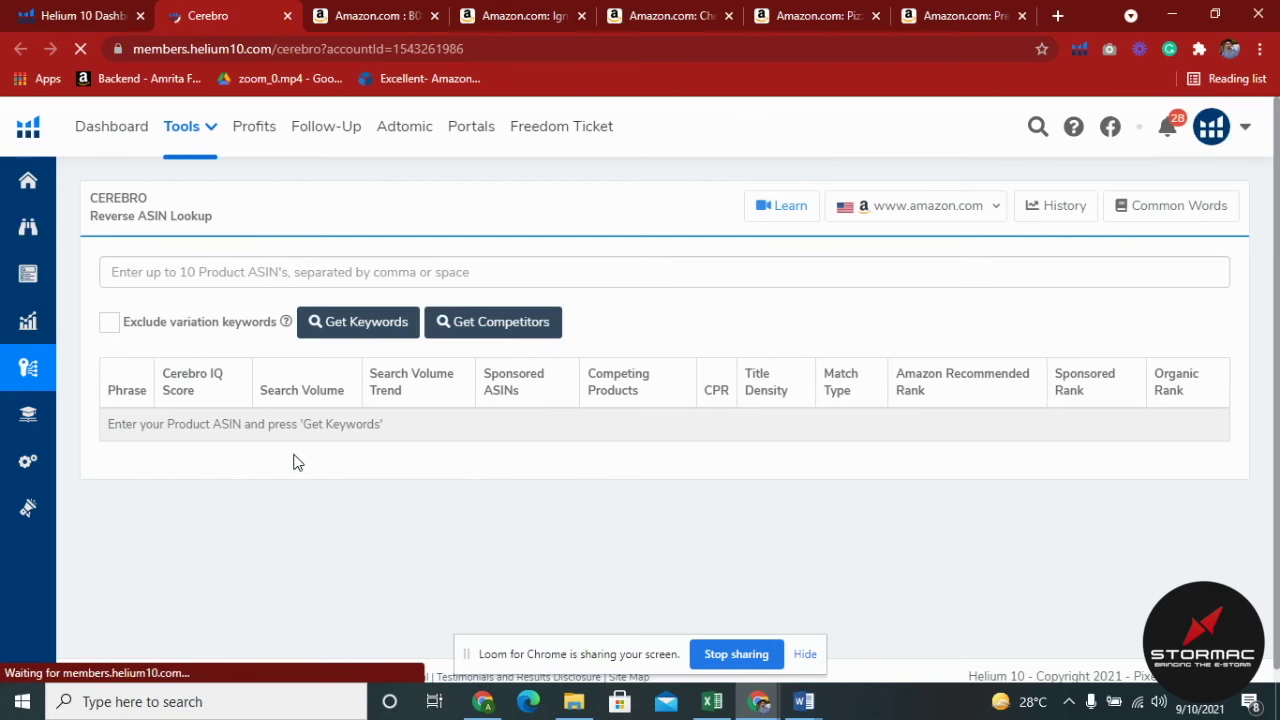
# Add the Ignite Lifestyle pizza peel set's ASIN B08S7C1FQP to the Cerebro lookup
pyautogui.click(368, 15)
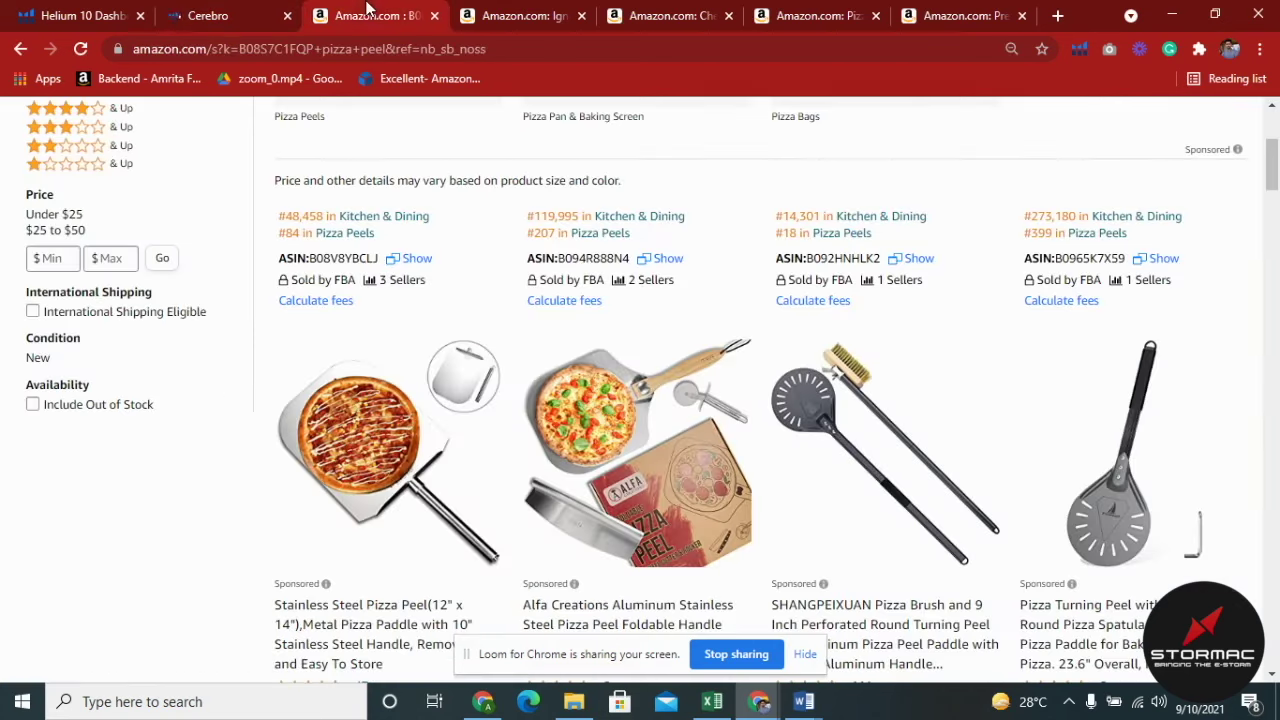
pyautogui.click(490, 12)
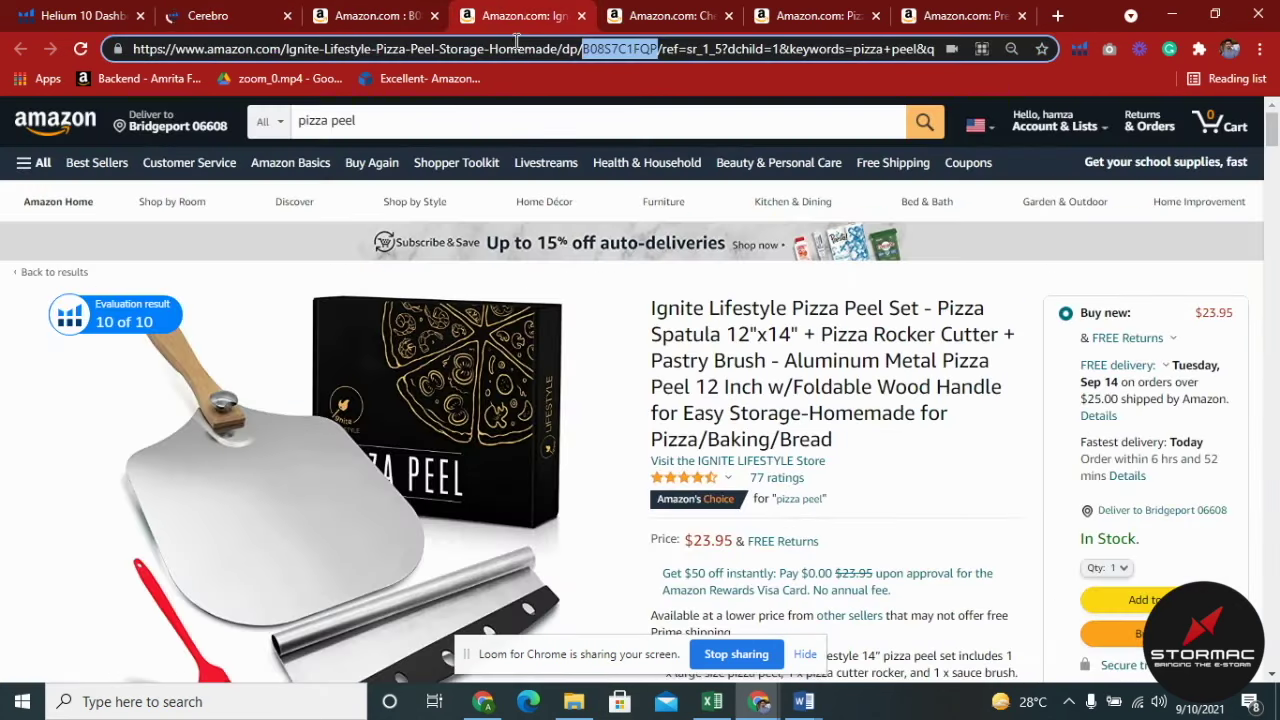
pyautogui.click(246, 12)
pyautogui.click(482, 12)
pyautogui.click(252, 12)
pyautogui.click(268, 272)
pyautogui.write('B08S7C1FQP')
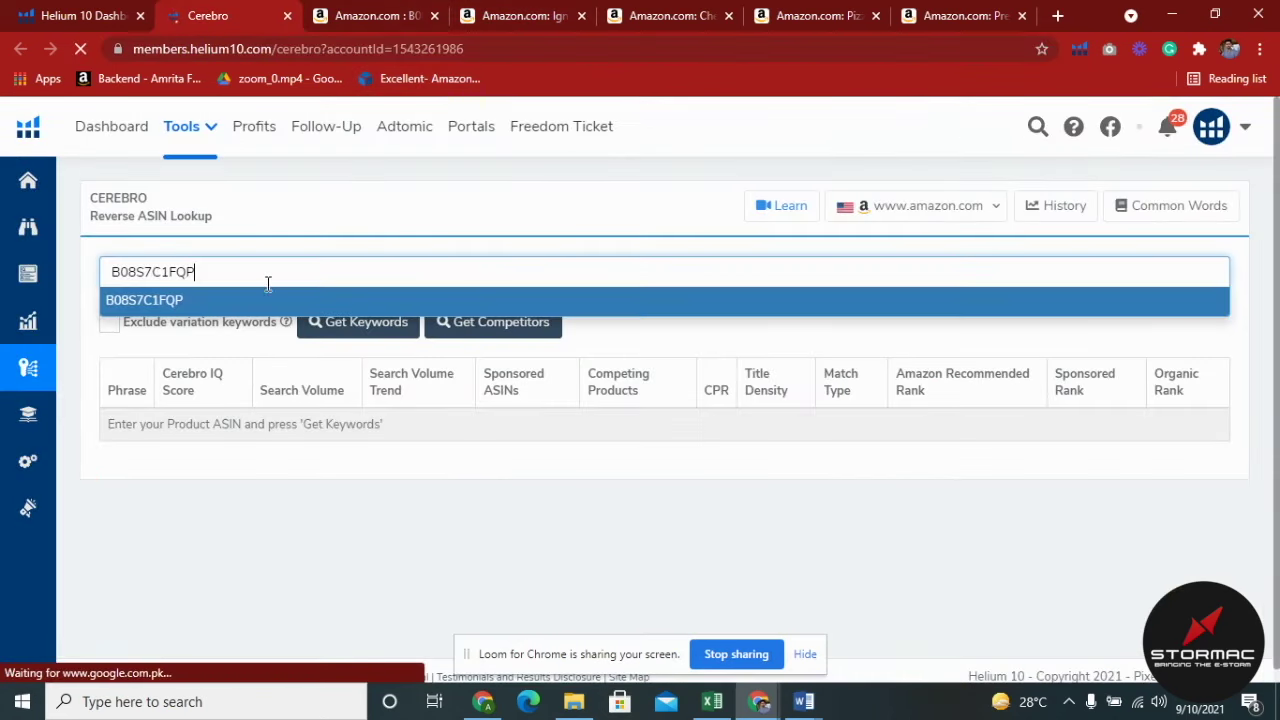
pyautogui.press('Return')
# Add the Checkered Chef pizza paddle's ASIN B07GSJKTVM as the second product in the Cerebro lookup
pyautogui.click(617, 12)
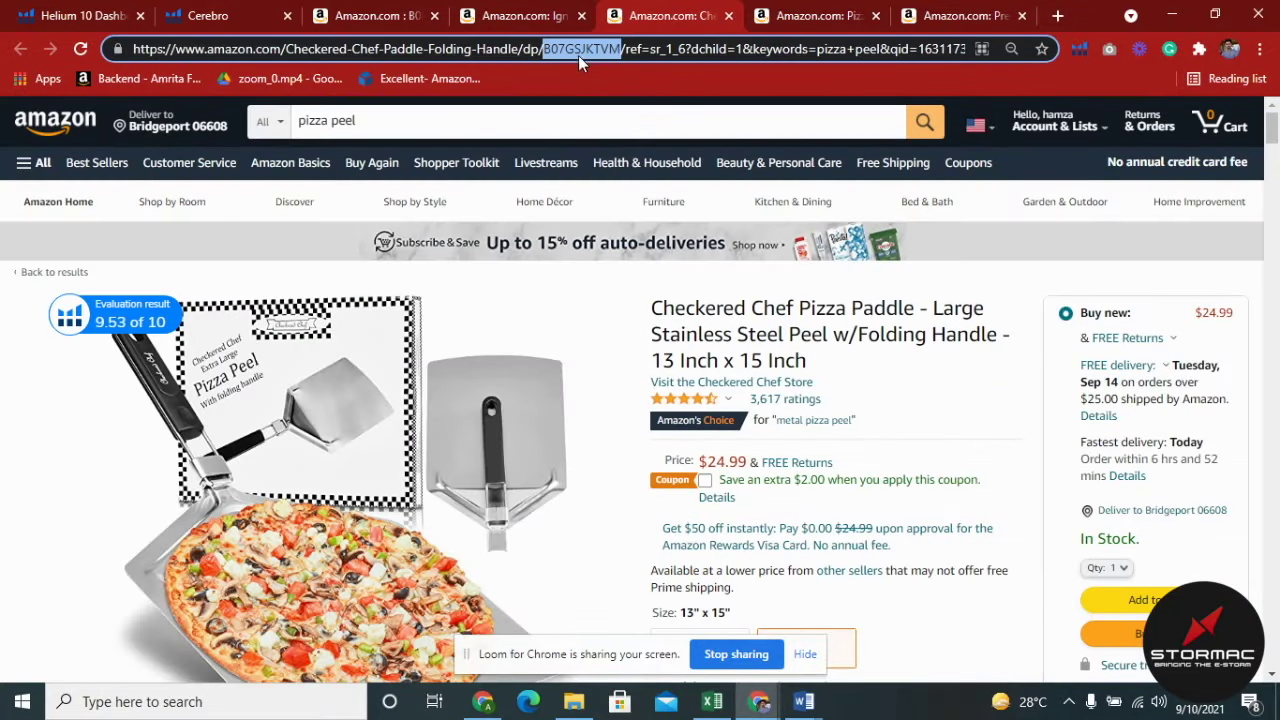
pyautogui.click(230, 14)
pyautogui.write('B07GSJKTVM')
pyautogui.press('Return')
# Exclude variation keywords and run the Cerebro keyword lookup for both ASINs
pyautogui.click(152, 333)
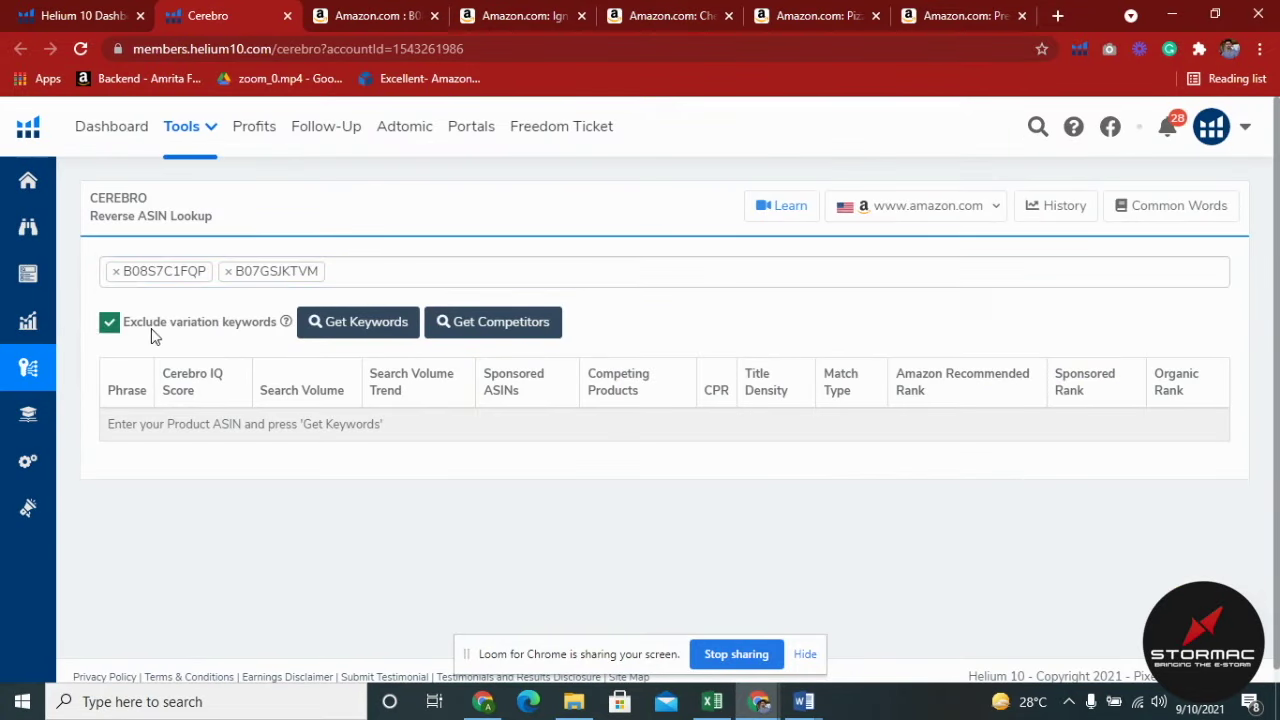
pyautogui.click(356, 336)
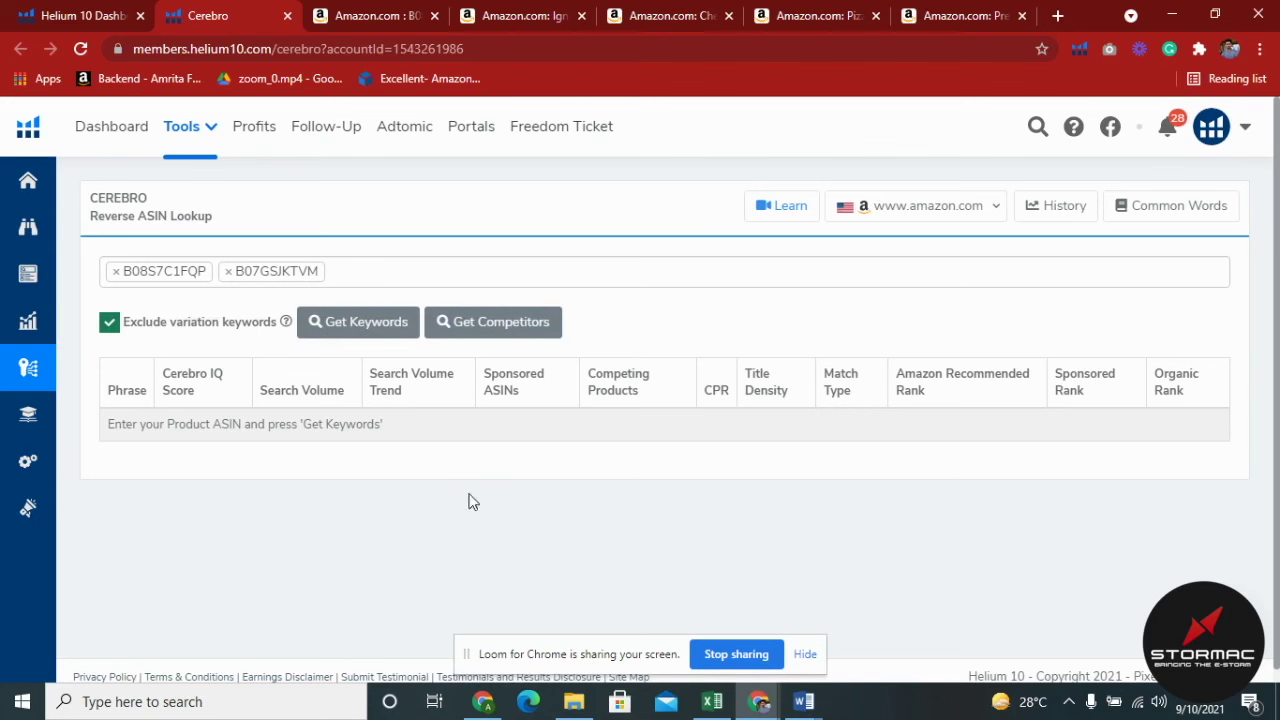
pyautogui.click(459, 321)
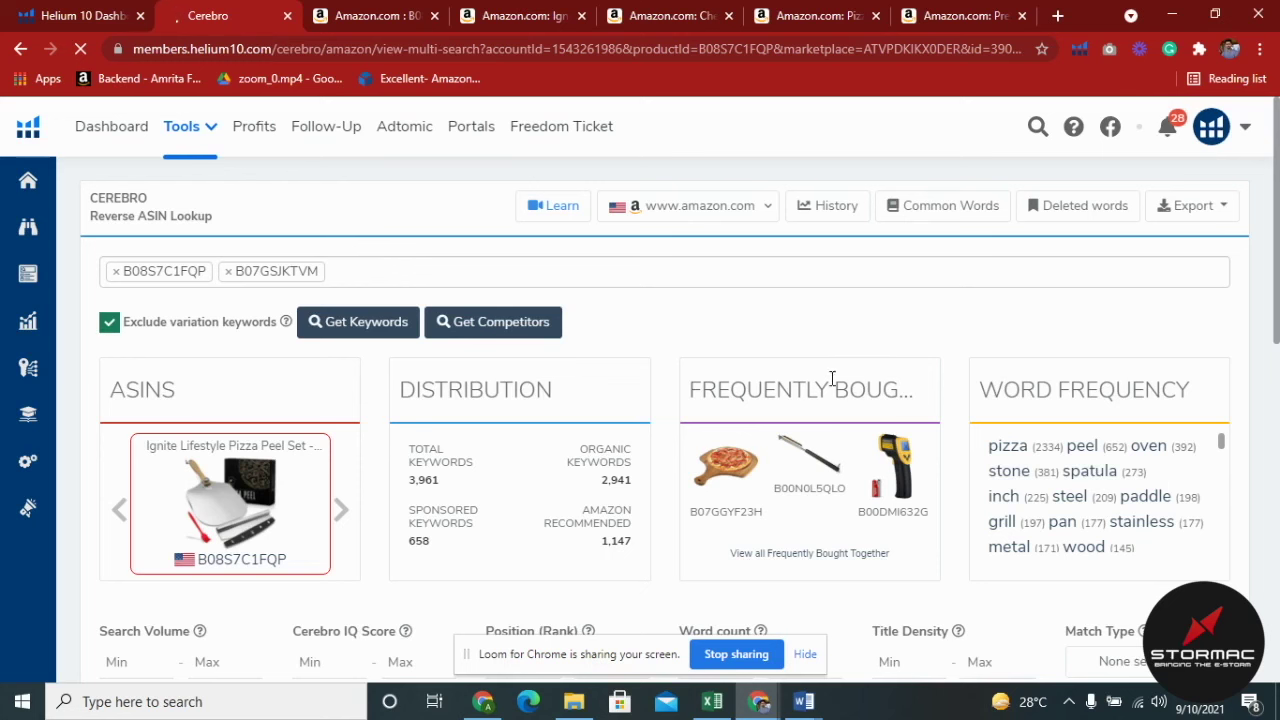
# Review the available Amazon marketplaces and the export options for the Cerebro results without changing anything
pyautogui.click(745, 212)
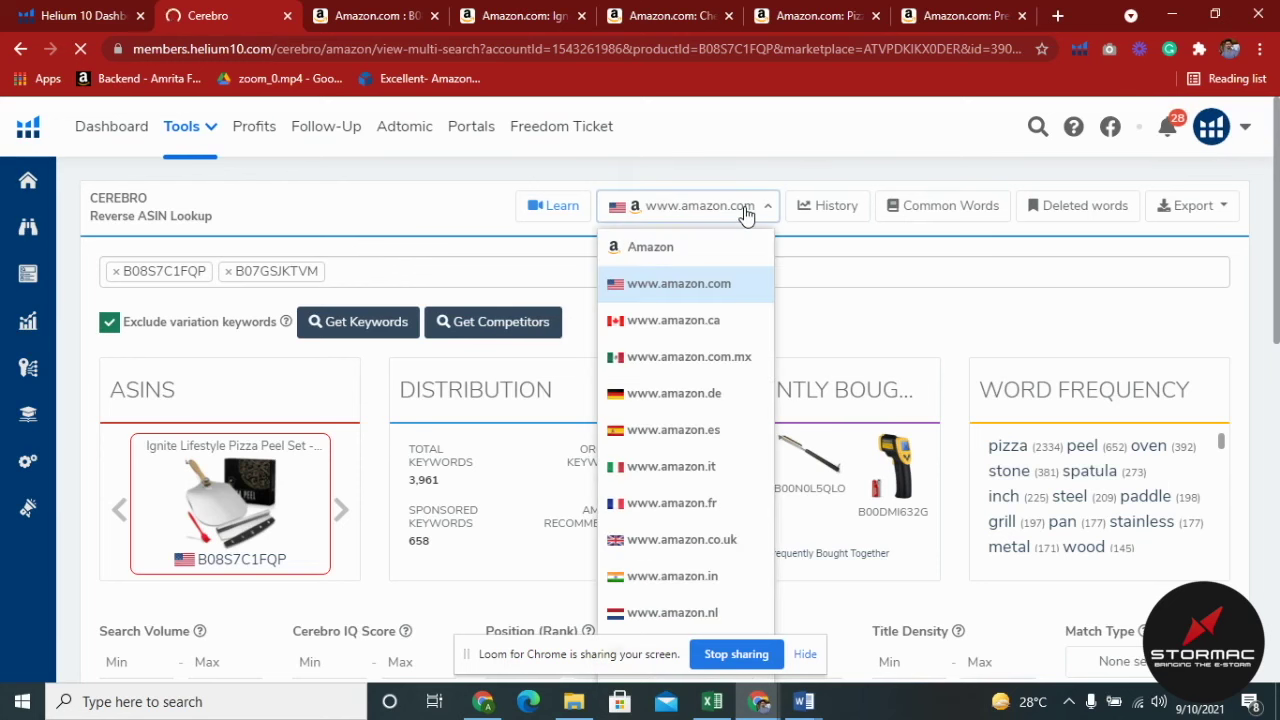
pyautogui.click(745, 212)
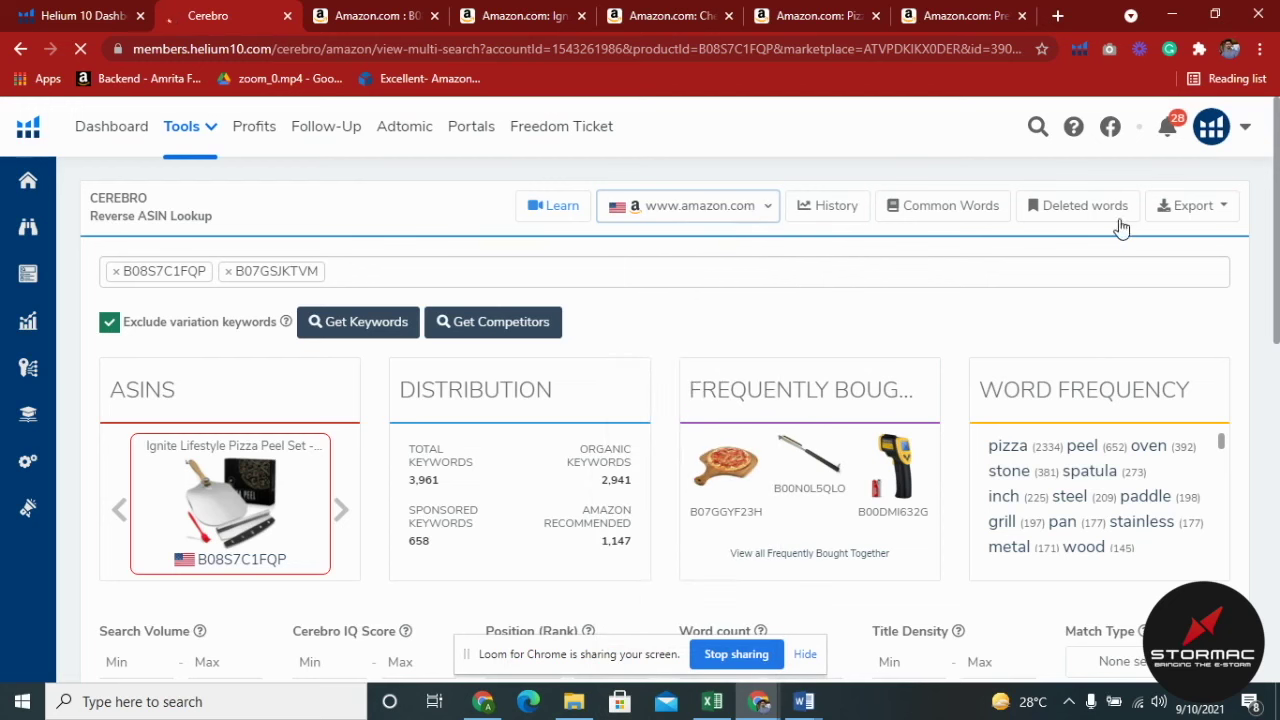
pyautogui.click(1165, 215)
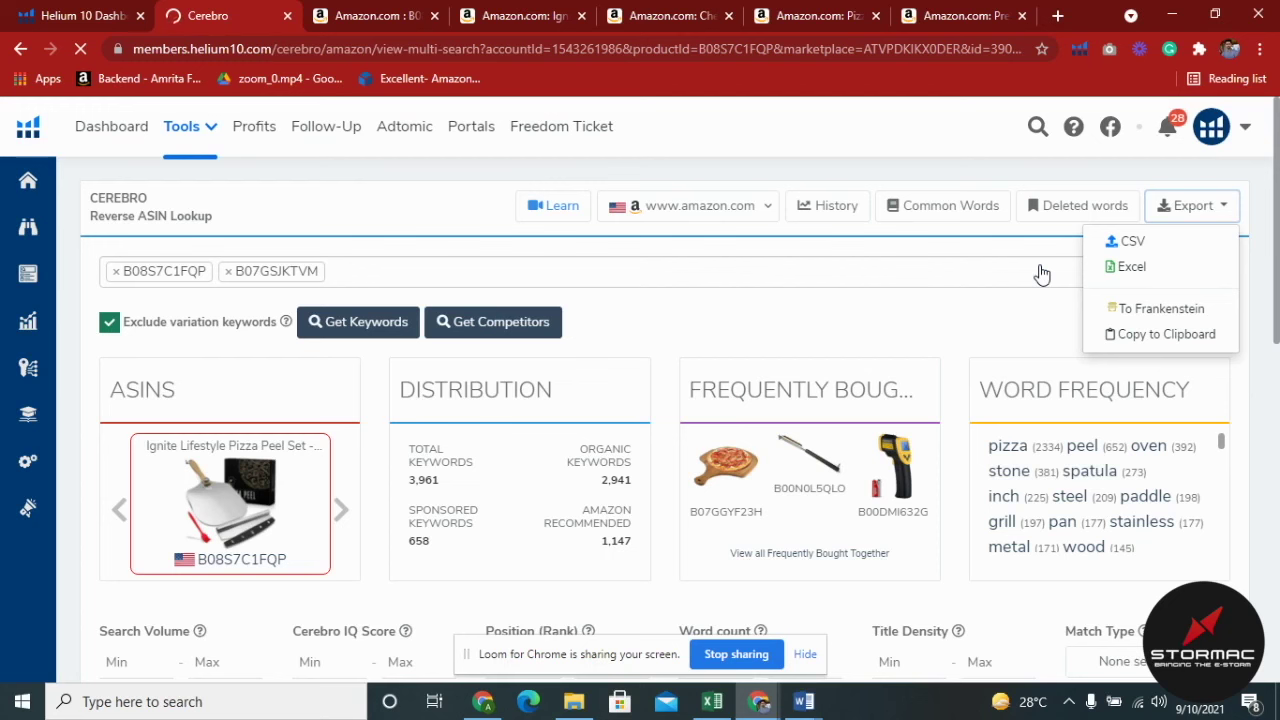
pyautogui.click(891, 271)
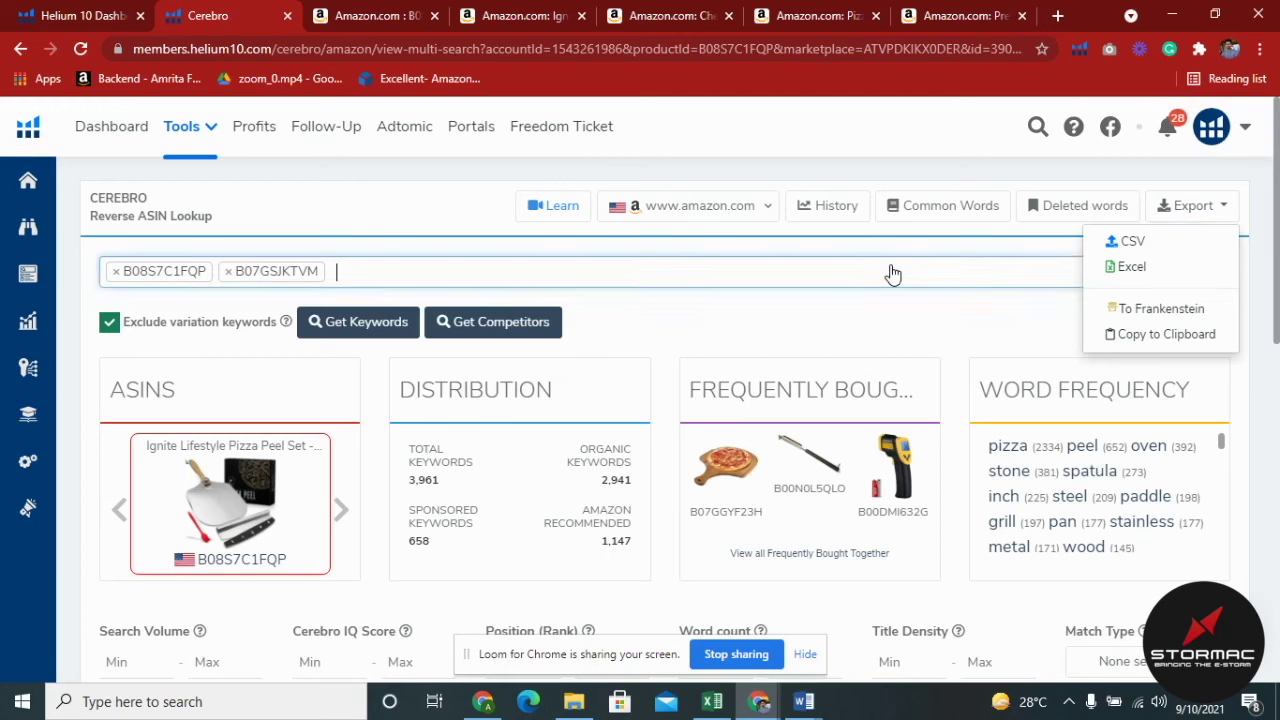
pyautogui.click(731, 337)
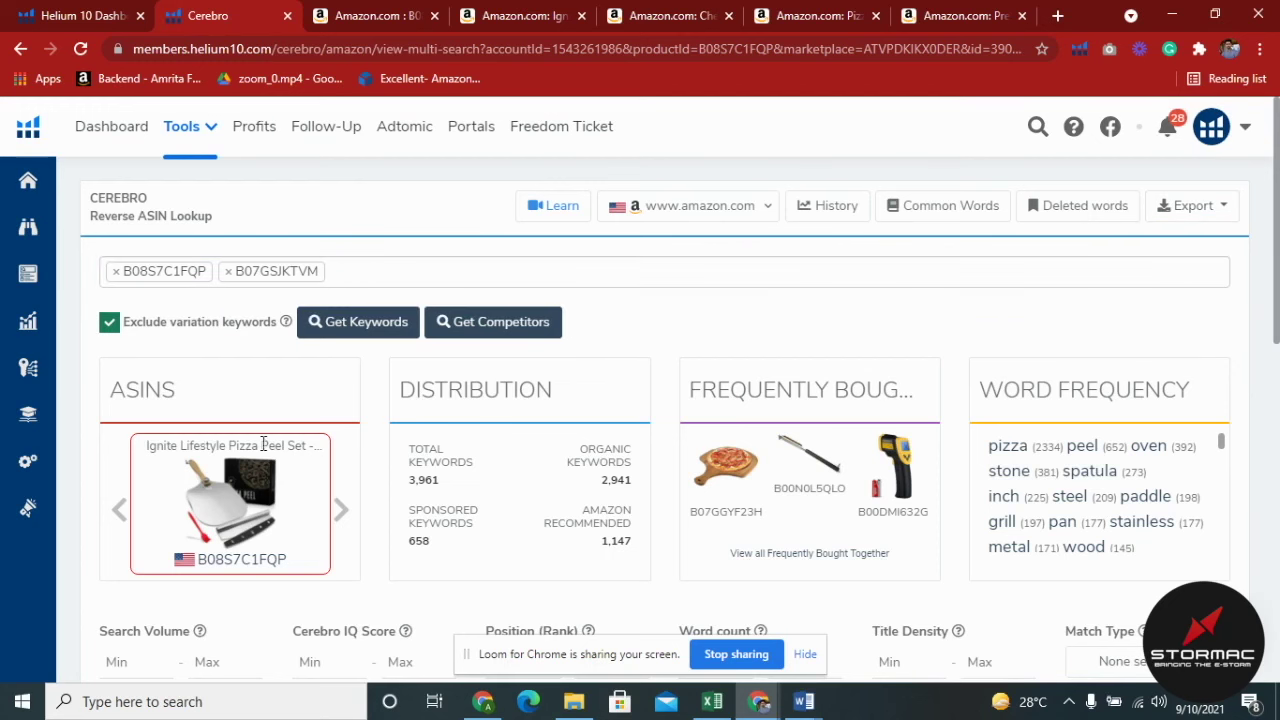
# Show the Checkered Chef pizza peel in the ASIN summary and examine keyword distribution, frequently bought products and word frequency
pyautogui.click(341, 512)
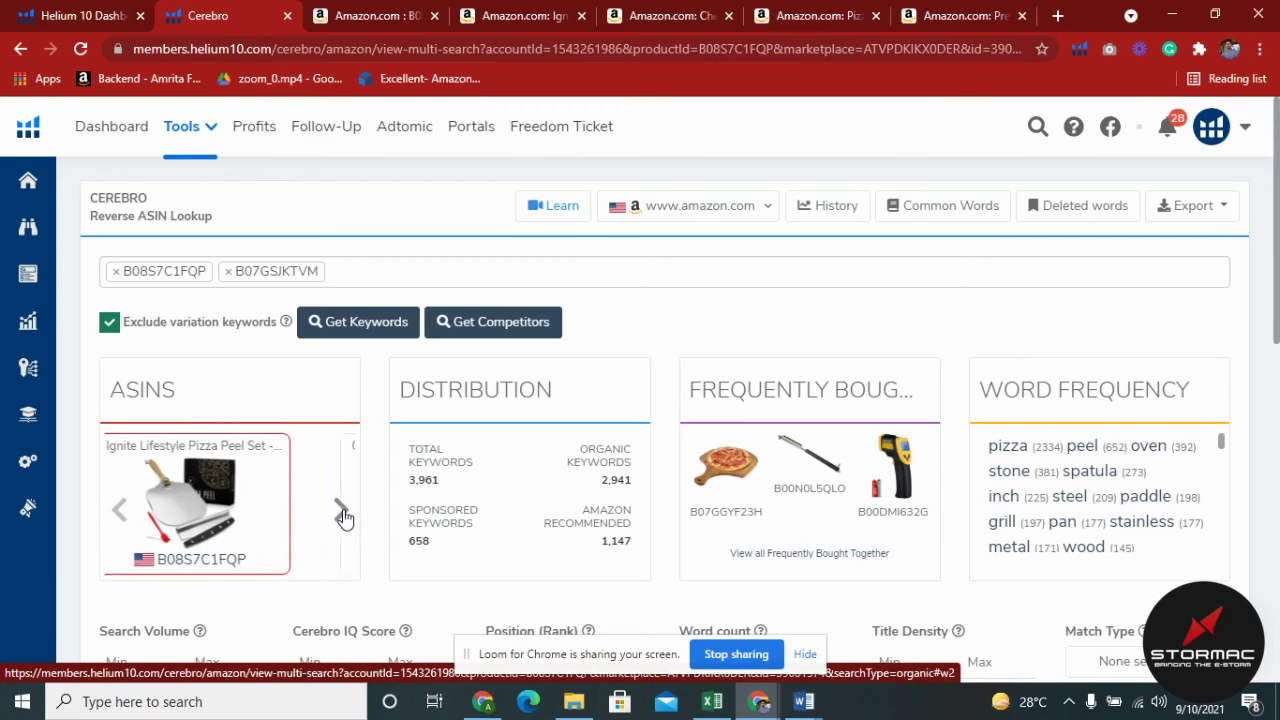
pyautogui.scroll(-1, 390, 358)
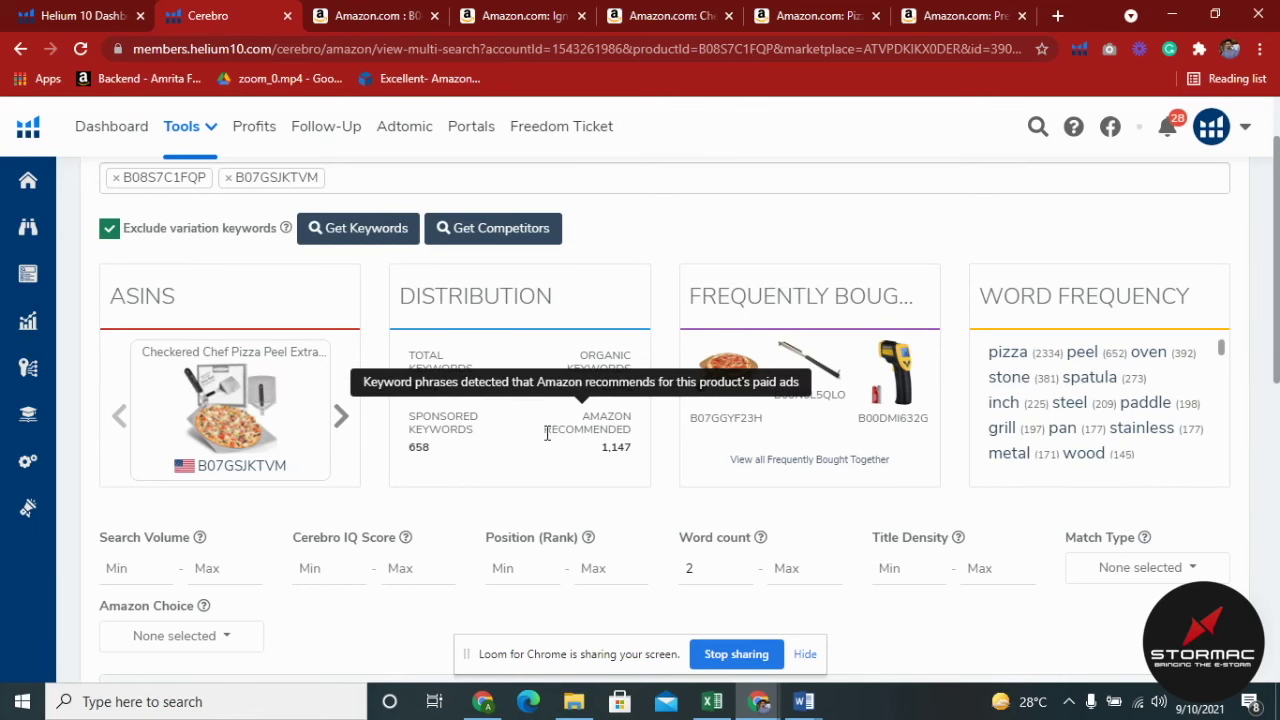
pyautogui.scroll(1, 533, 410)
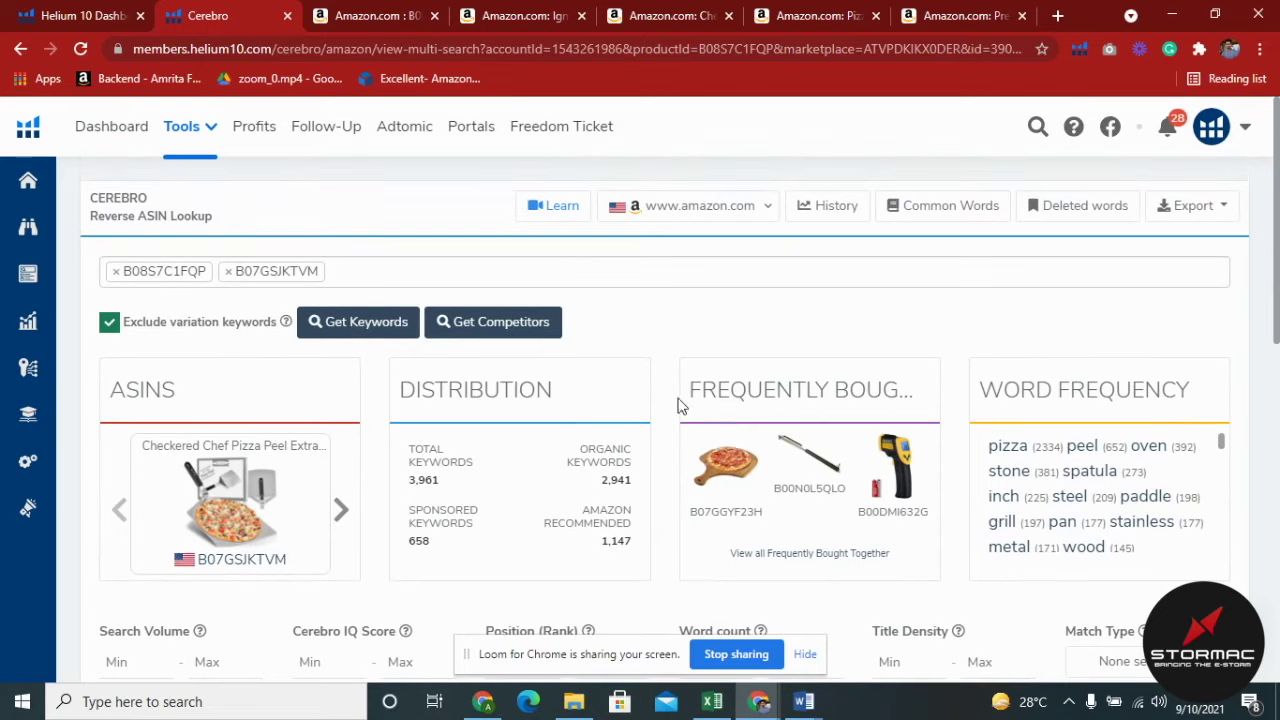
pyautogui.scroll(-2, 798, 472)
pyautogui.scroll(1, 757, 381)
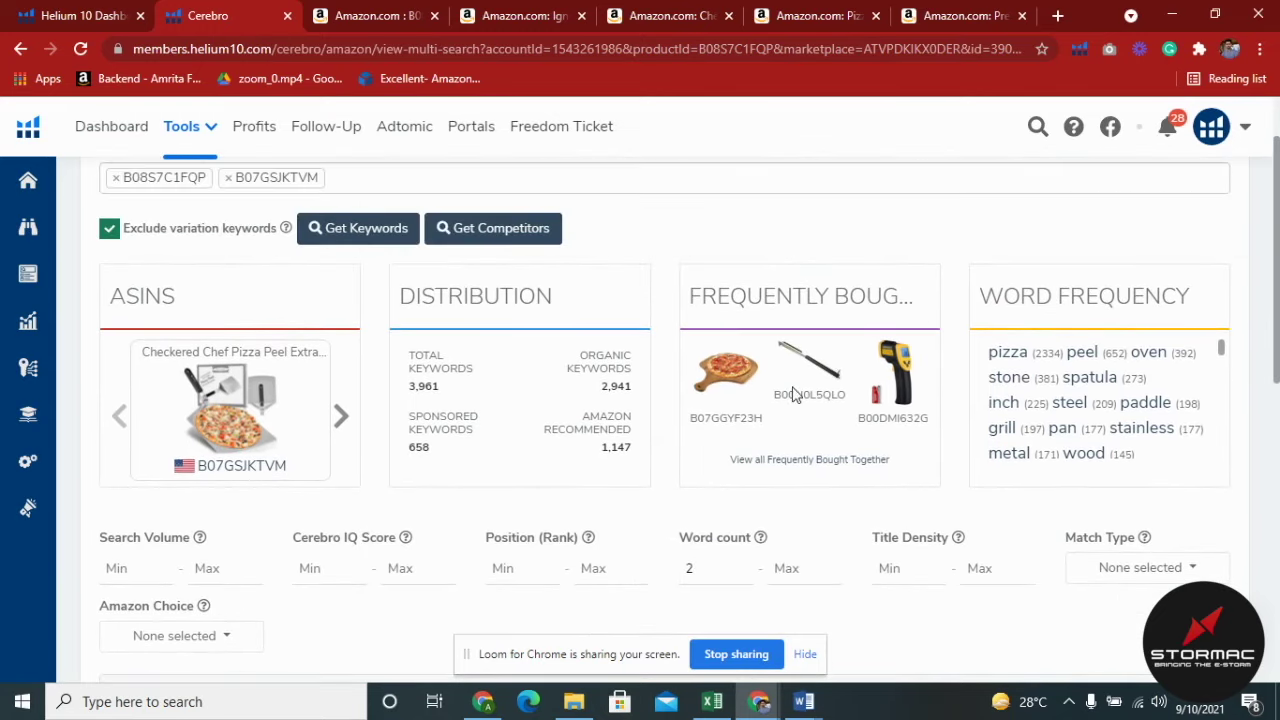
pyautogui.scroll(1, 1143, 463)
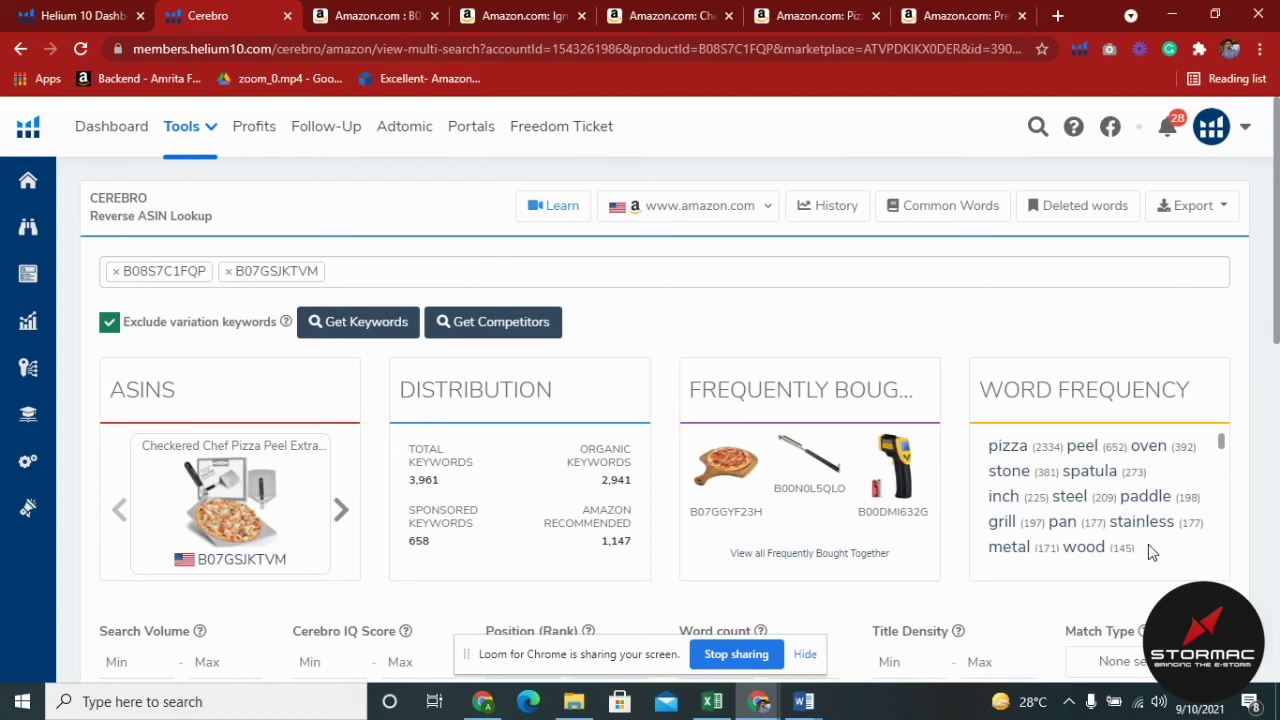
pyautogui.scroll(-3, 1010, 458)
pyautogui.scroll(3, 1025, 470)
# Examine the Cerebro keyword filters, the export options and the table of filtered keywords
pyautogui.scroll(-2, 1015, 398)
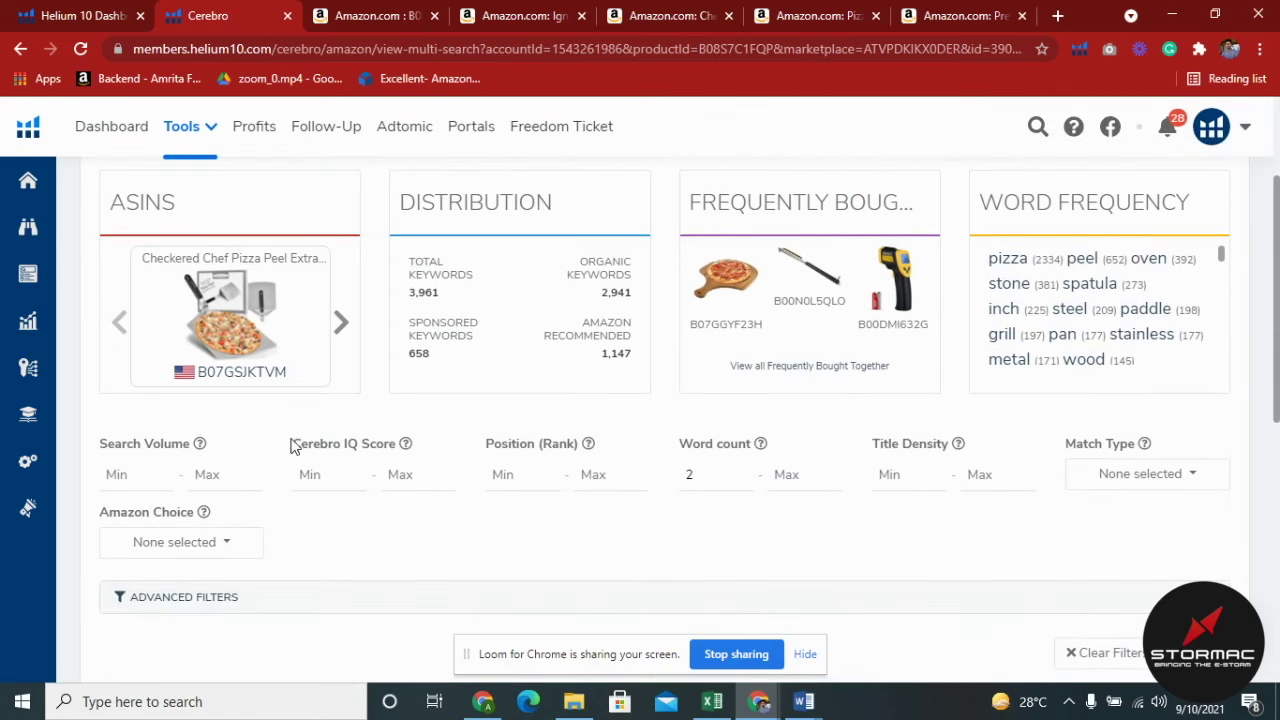
pyautogui.scroll(-4, 797, 488)
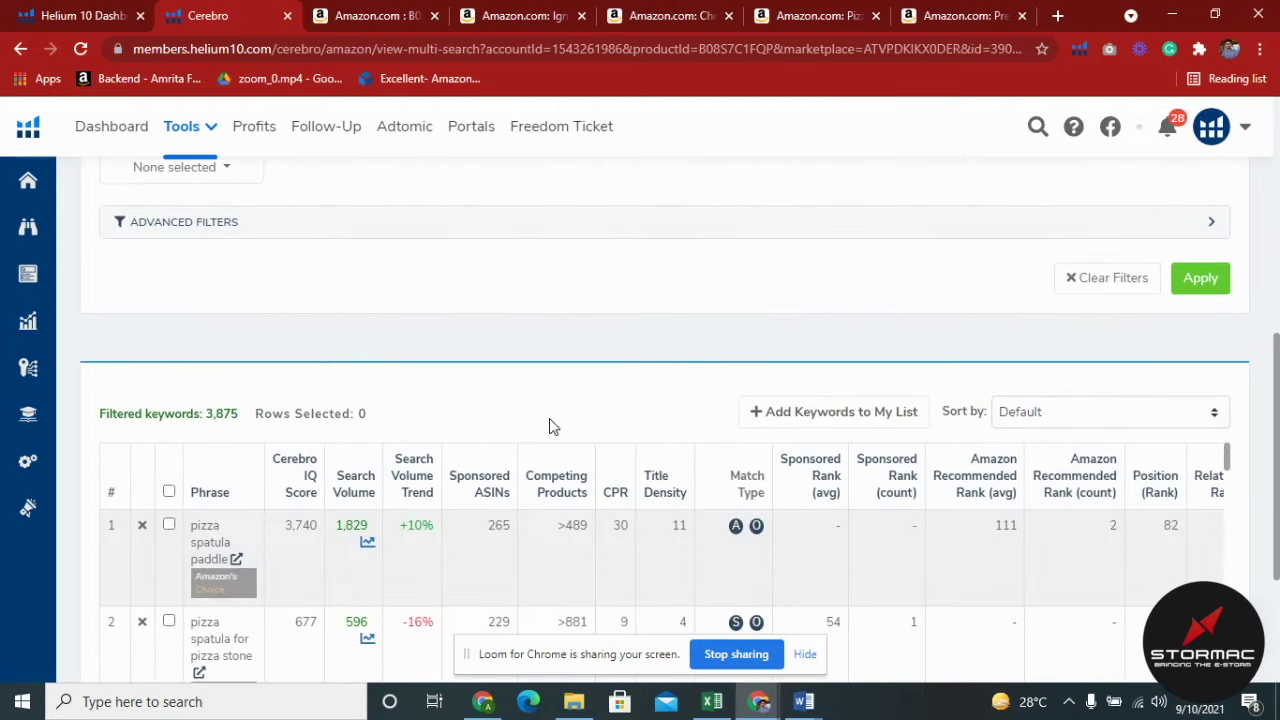
pyautogui.scroll(3, 549, 427)
pyautogui.scroll(-4, 549, 427)
pyautogui.scroll(7, 551, 423)
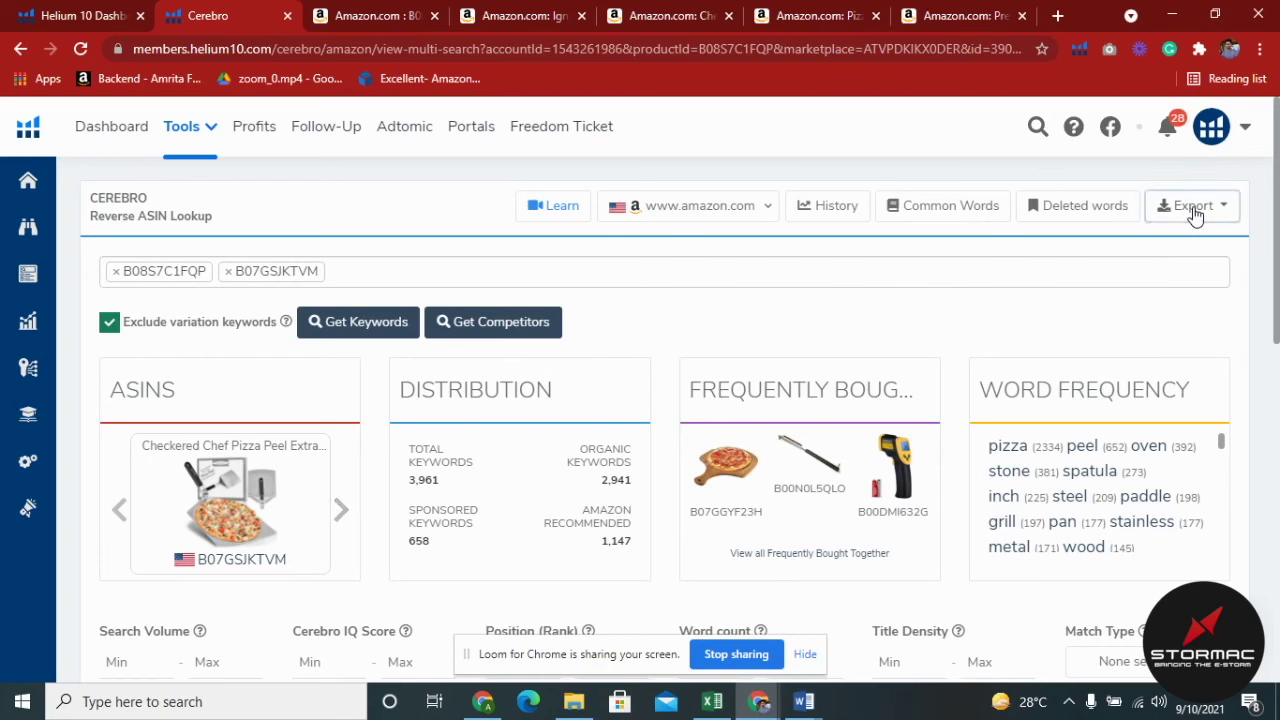
pyautogui.click(1190, 203)
pyautogui.scroll(-3, 571, 480)
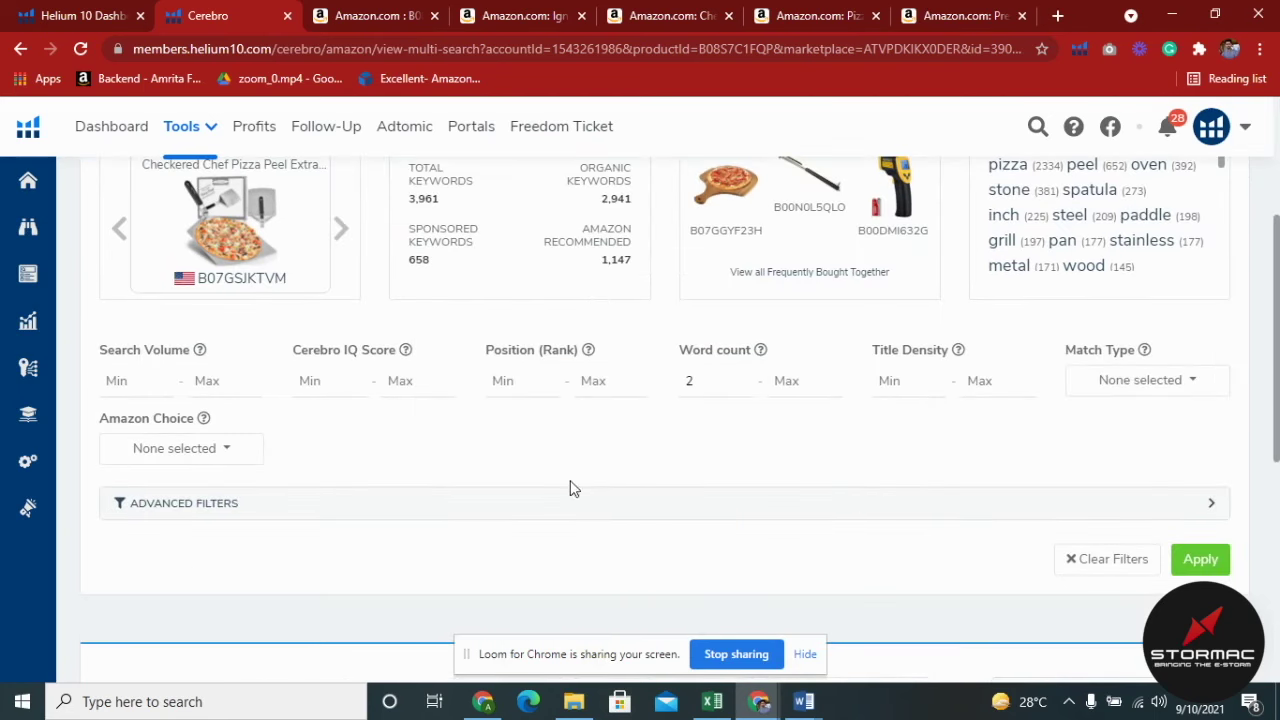
pyautogui.scroll(-4, 571, 541)
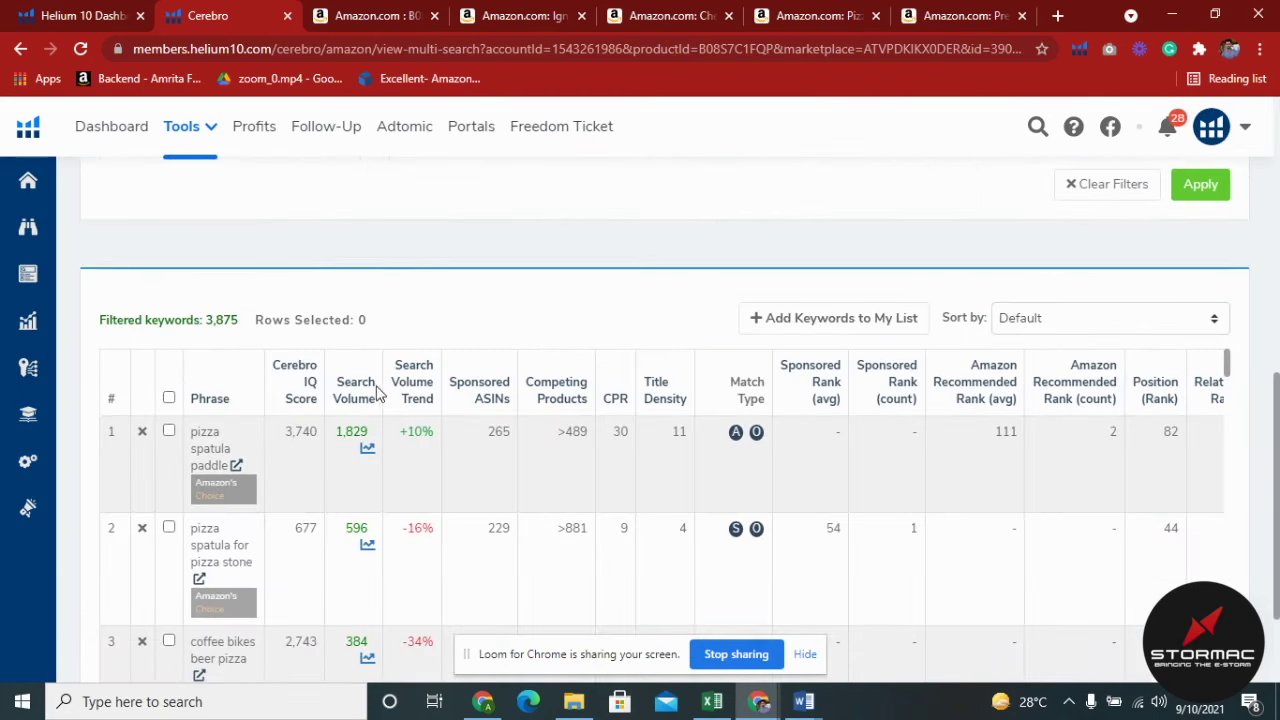
# Sort the filtered Cerebro keywords by search volume from high to low
pyautogui.scroll(-1, 246, 290)
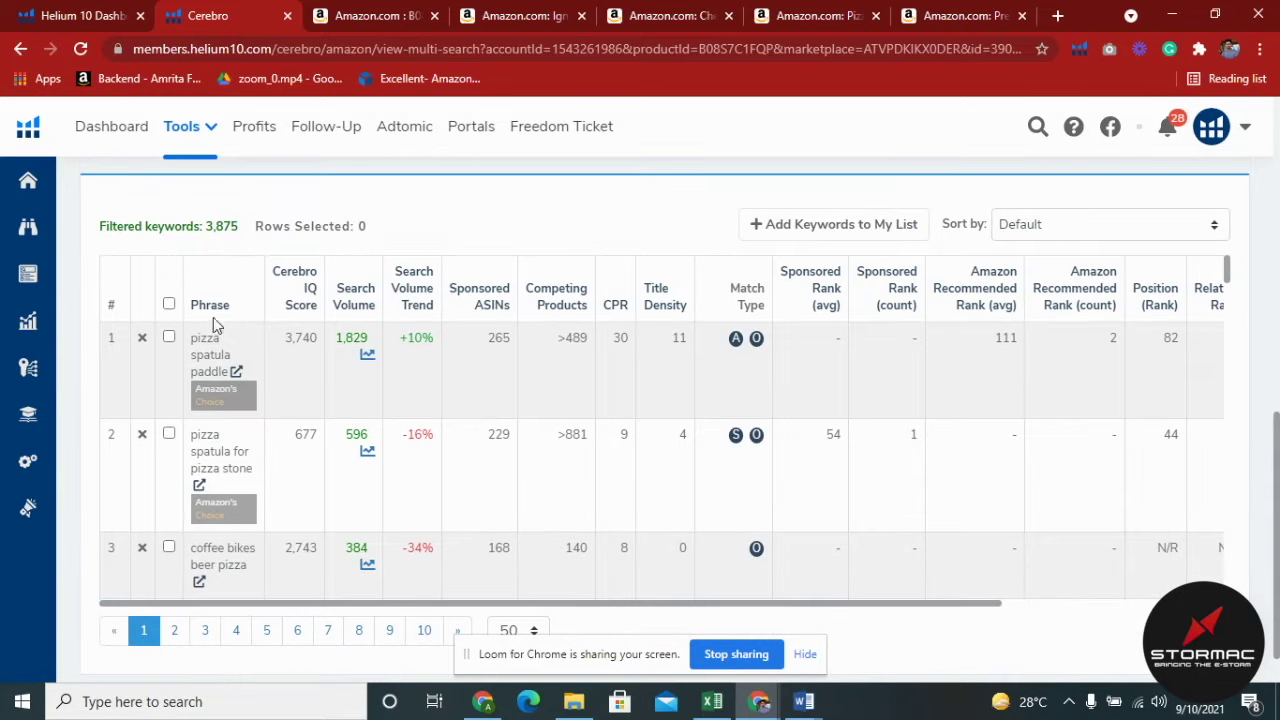
pyautogui.scroll(8, 255, 344)
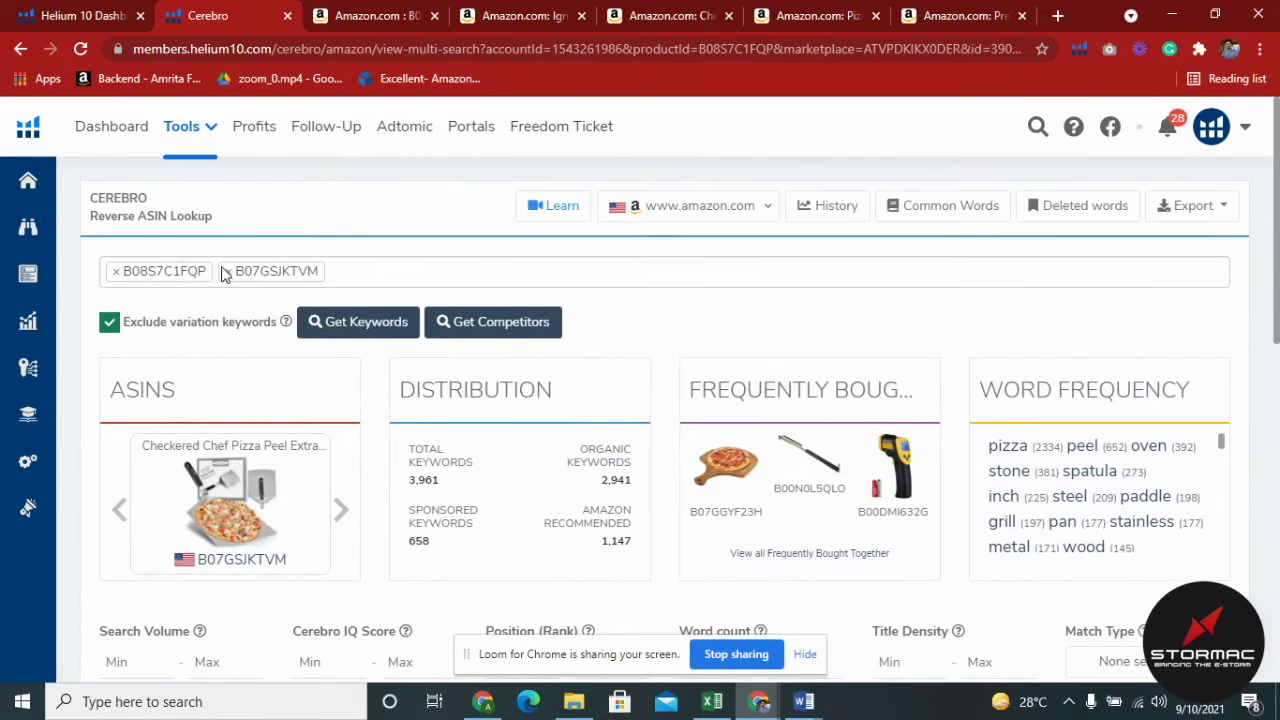
pyautogui.scroll(-9, 250, 272)
pyautogui.scroll(2, 251, 414)
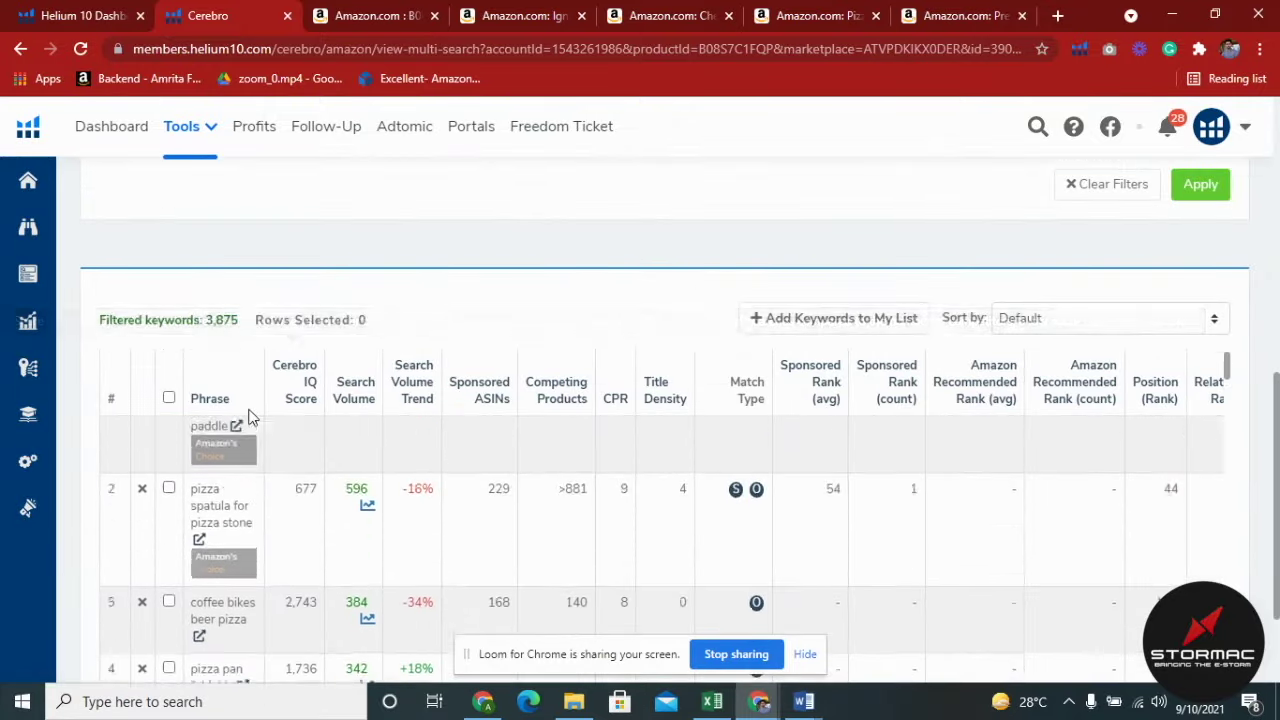
pyautogui.scroll(-3, 293, 366)
pyautogui.scroll(3, 293, 366)
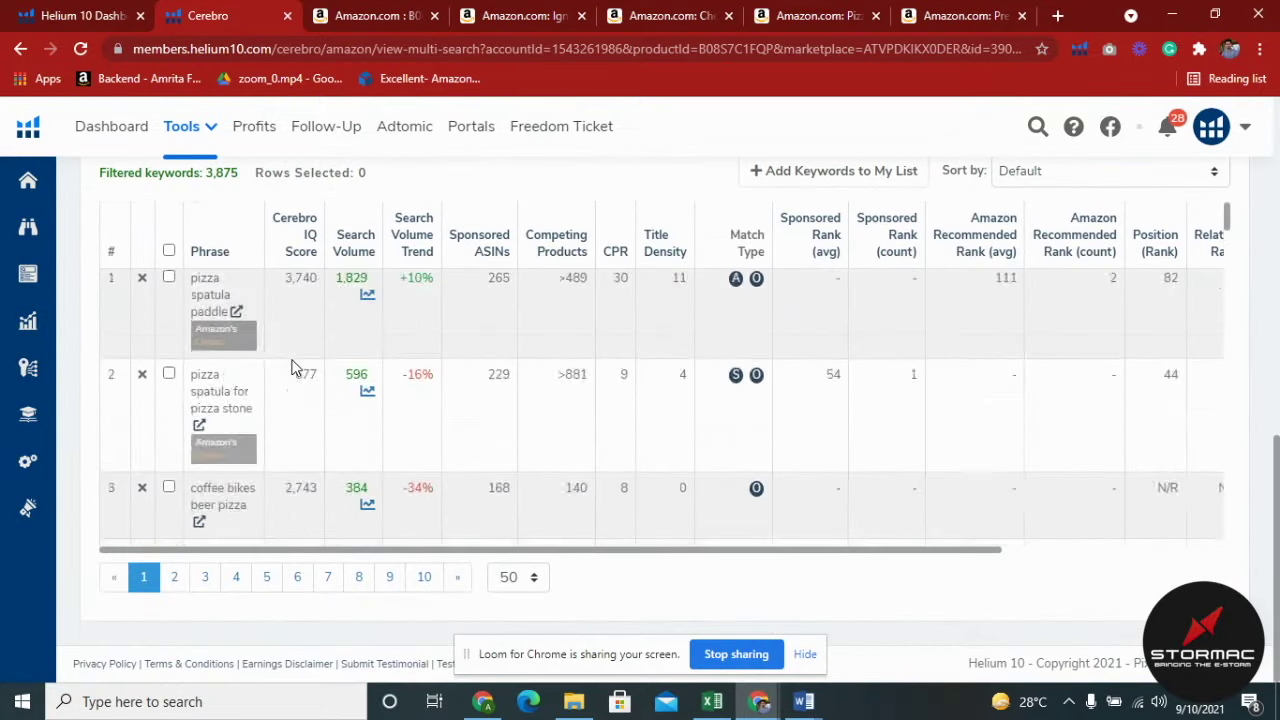
pyautogui.click(342, 256)
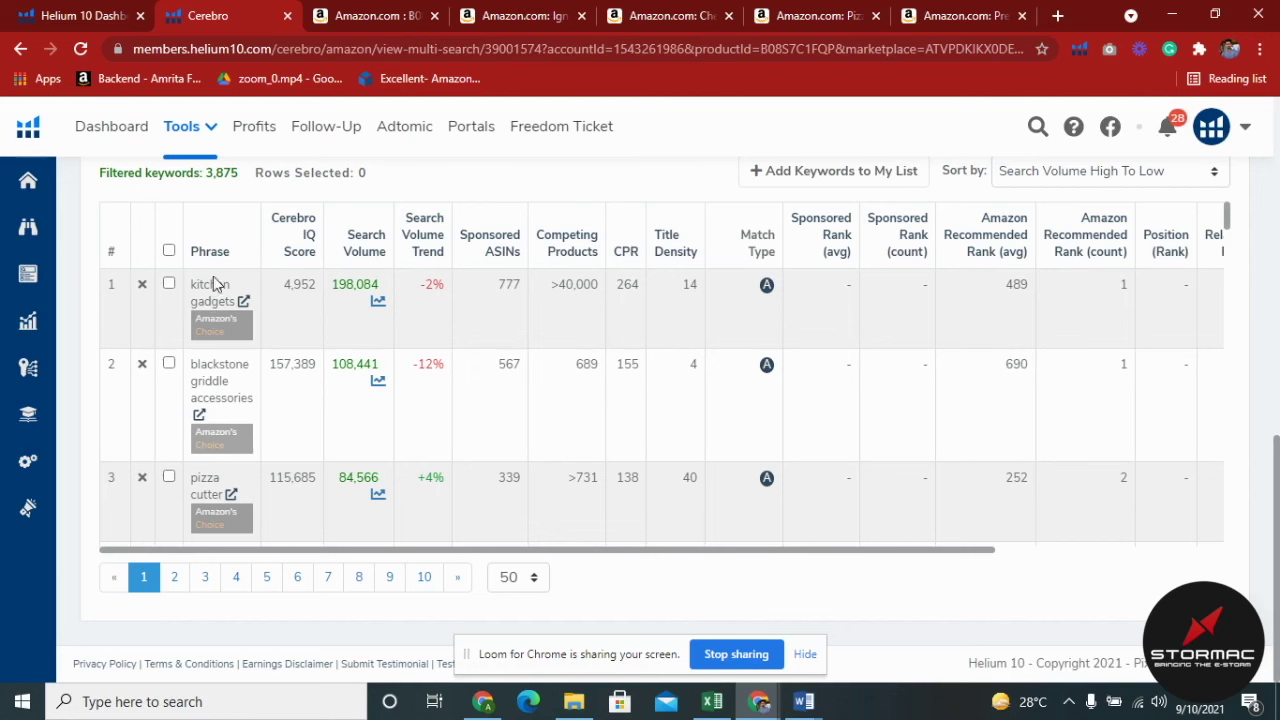
# Examine the highest-volume Cerebro phrases, including how the products rank for "pizza peel"
pyautogui.scroll(-3, 229, 380)
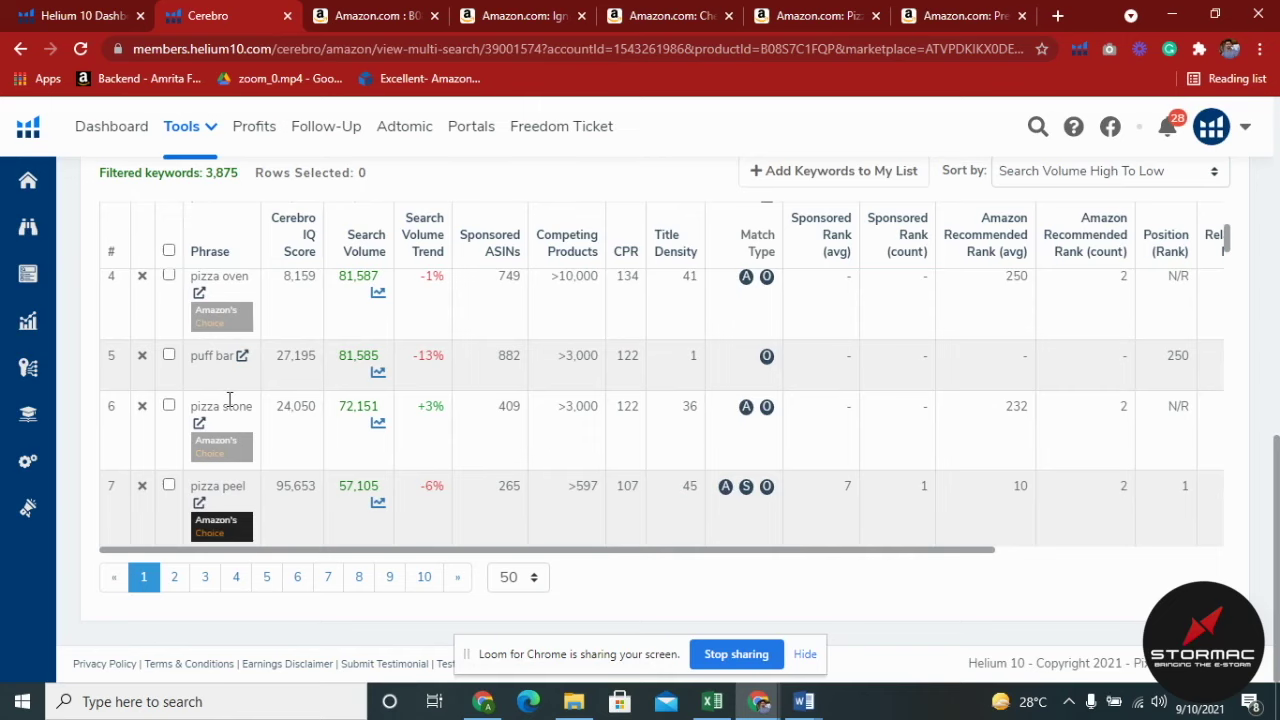
pyautogui.scroll(-2, 229, 400)
pyautogui.scroll(1, 238, 395)
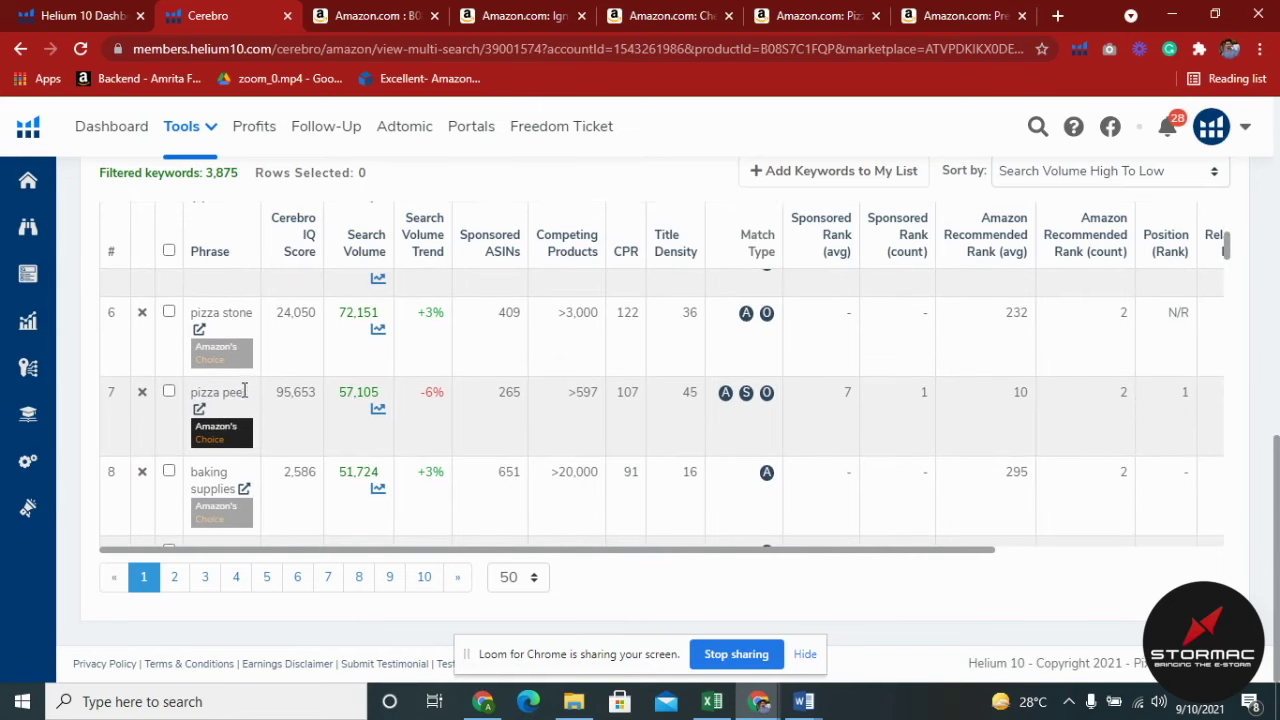
pyautogui.scroll(3, 300, 397)
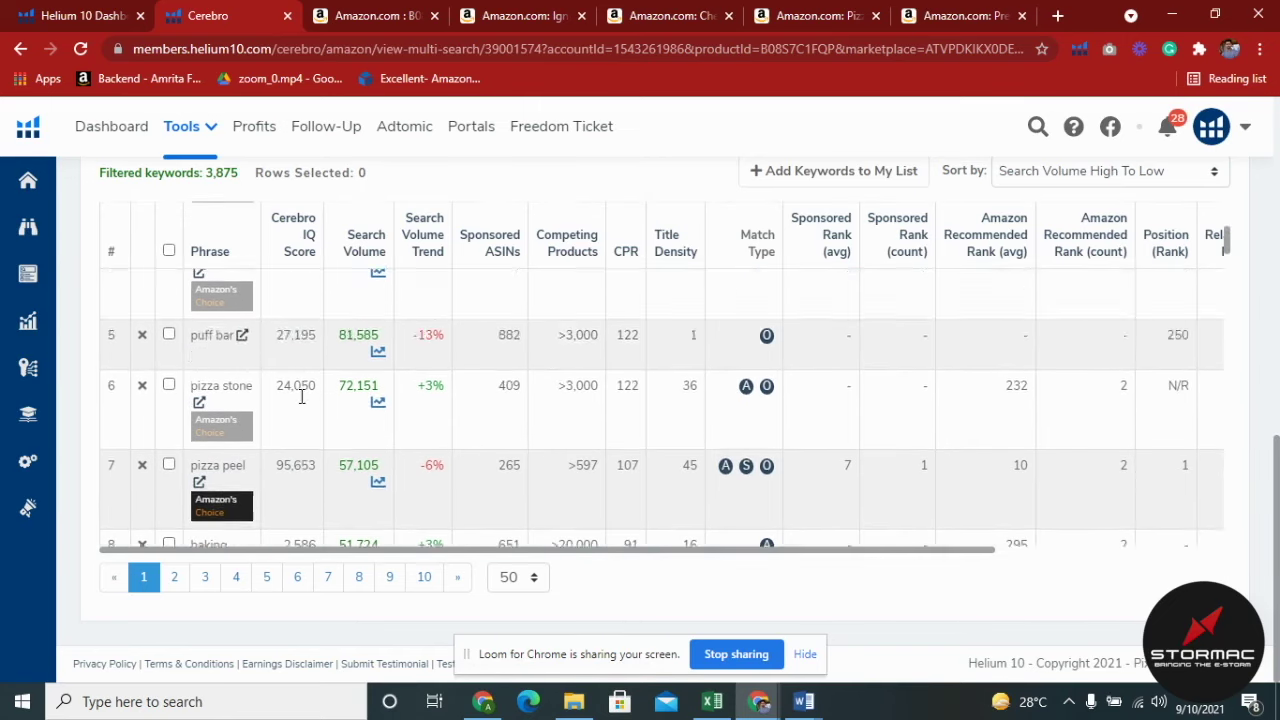
pyautogui.scroll(-3, 272, 428)
pyautogui.scroll(5, 354, 412)
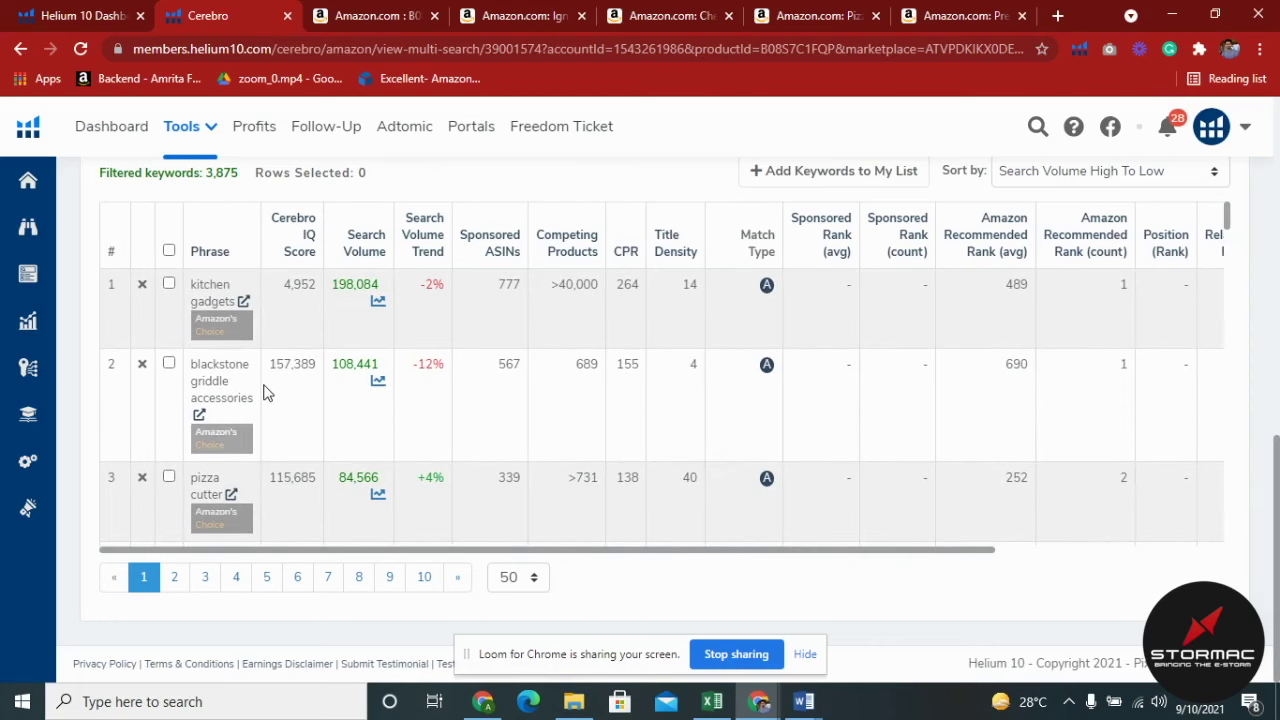
# Open the Magnet keyword research tool
pyautogui.scroll(8, 270, 390)
pyautogui.moveTo(120, 335)
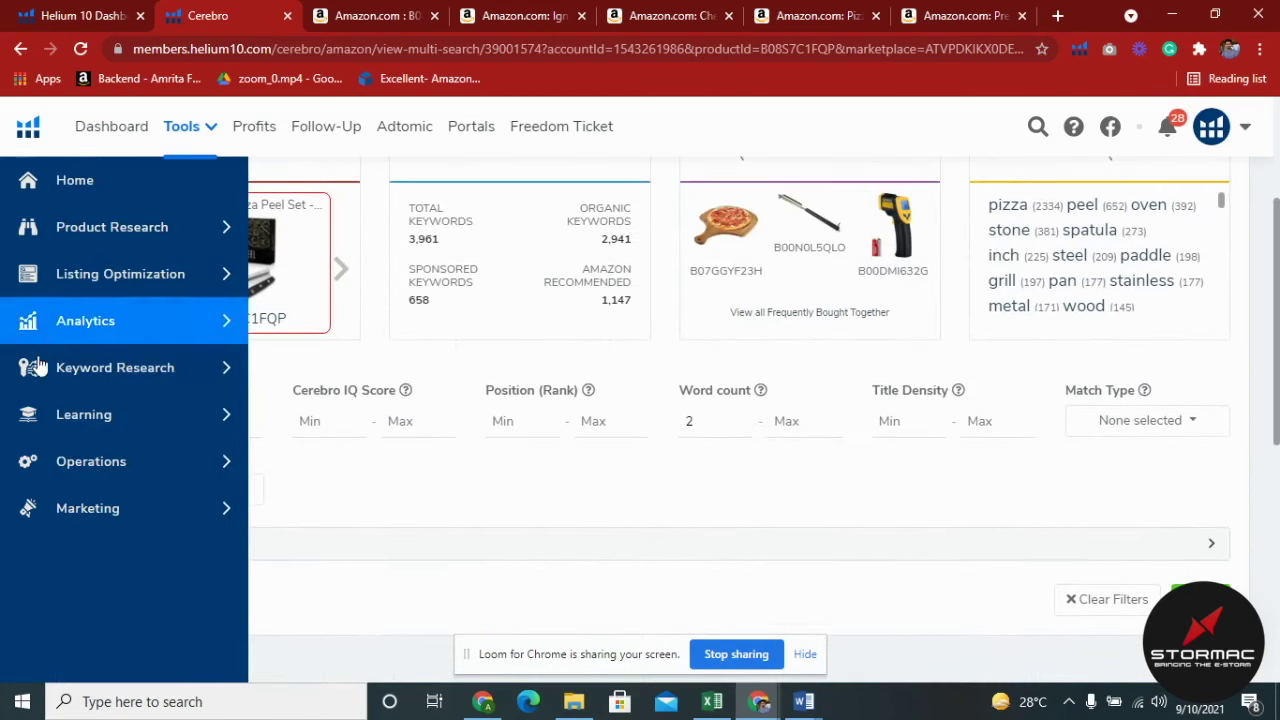
pyautogui.click(130, 367)
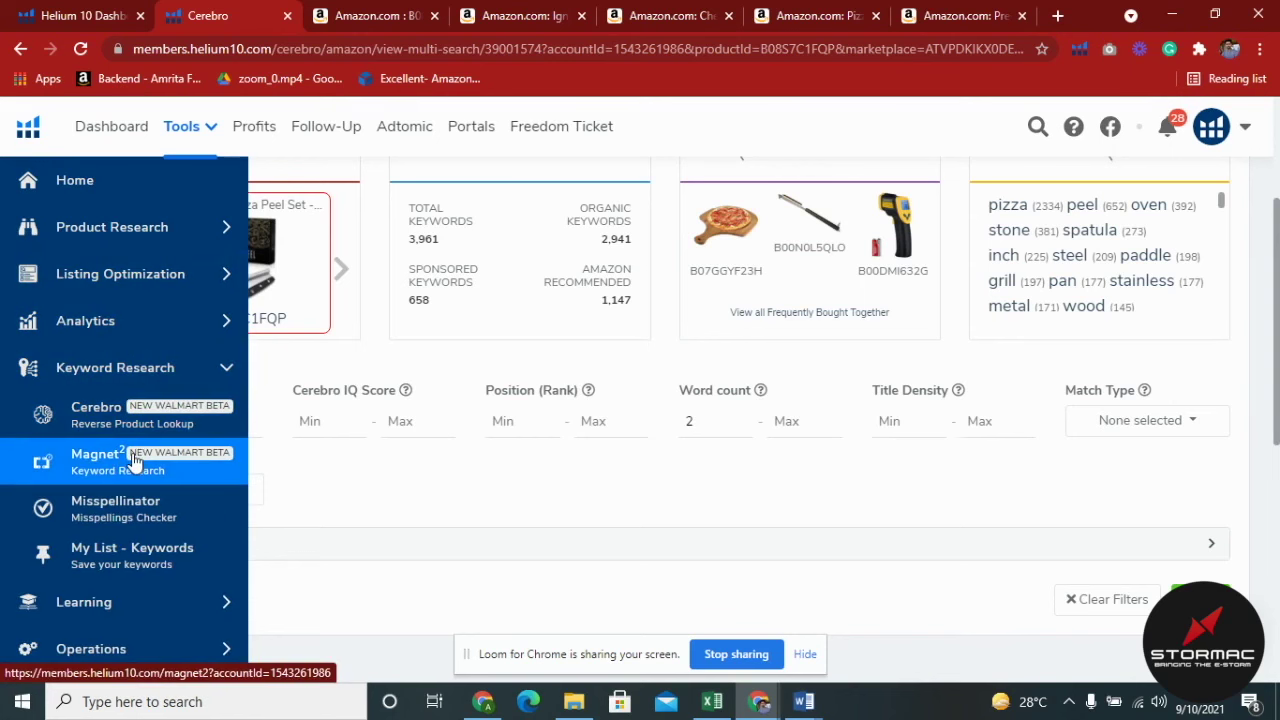
pyautogui.click(133, 460)
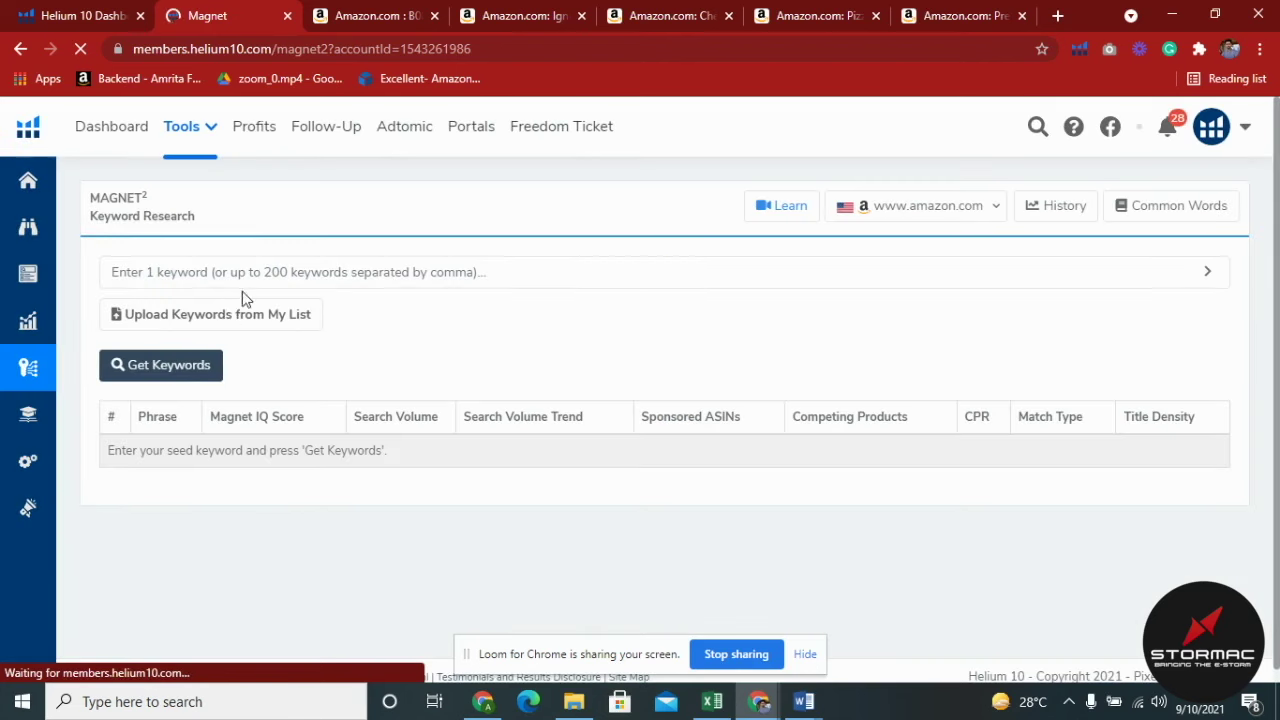
# Look up keywords for "Pizza peel" in Magnet as a new search instead of loading it from history
pyautogui.click(265, 278)
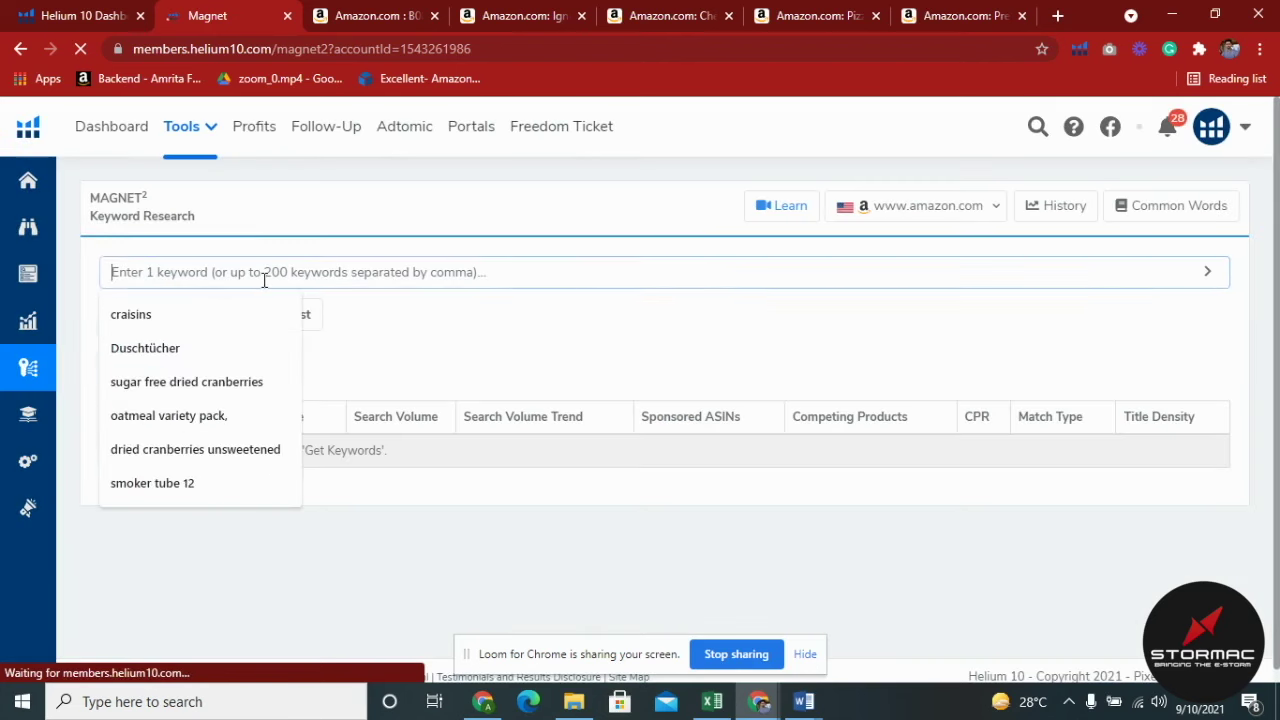
pyautogui.write('Pi')
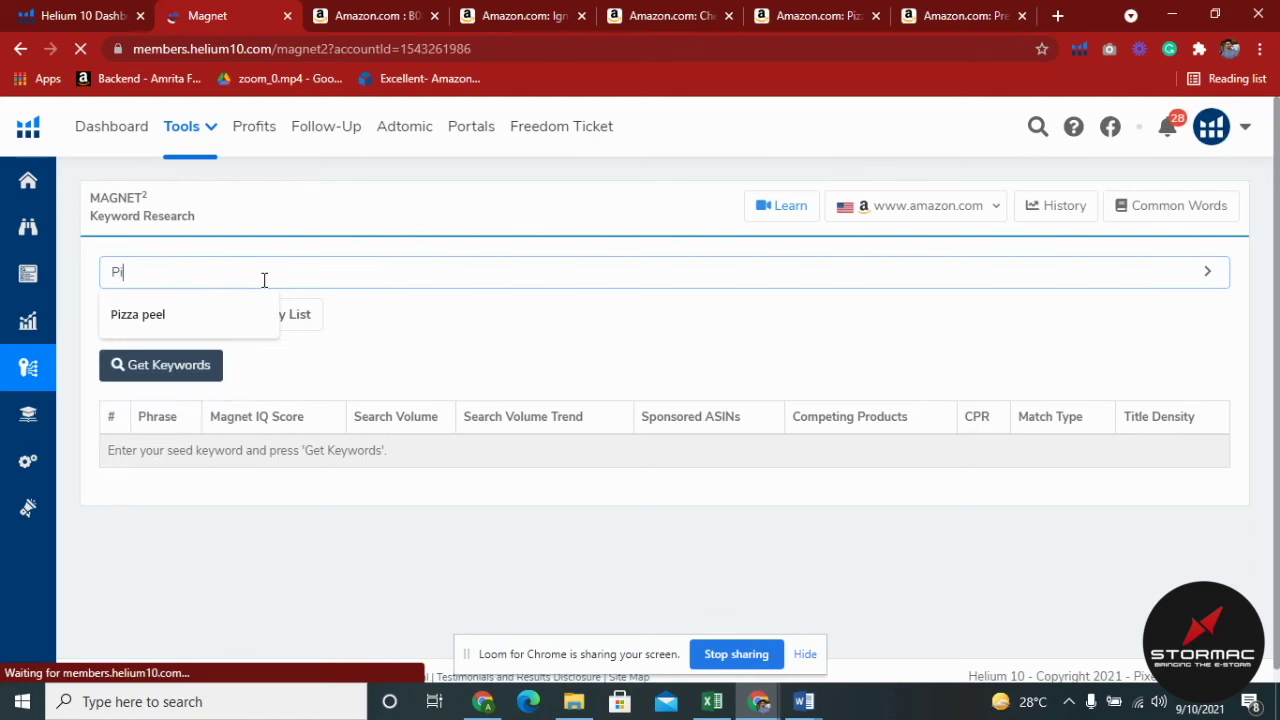
pyautogui.write('zza')
pyautogui.press('Down')
pyautogui.press('Return')
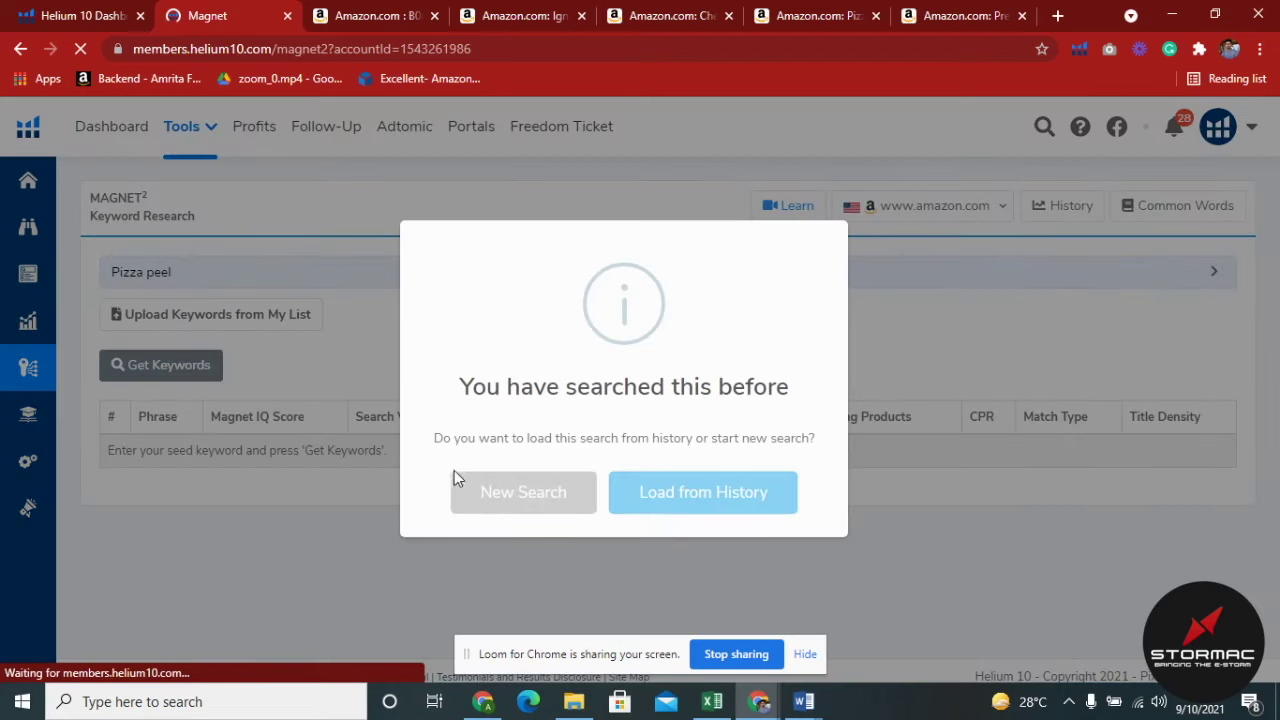
pyautogui.click(464, 484)
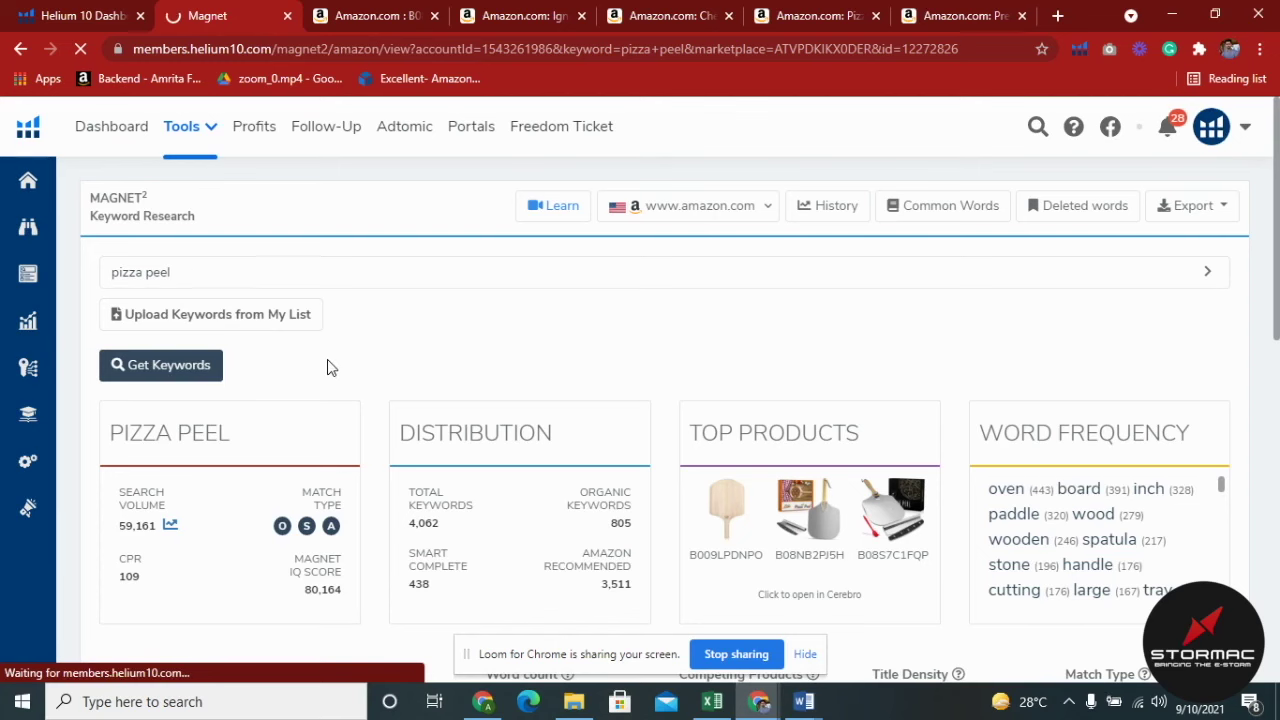
# Sort the Magnet keyword results for pizza peel by search volume from high to low
pyautogui.scroll(-2, 331, 366)
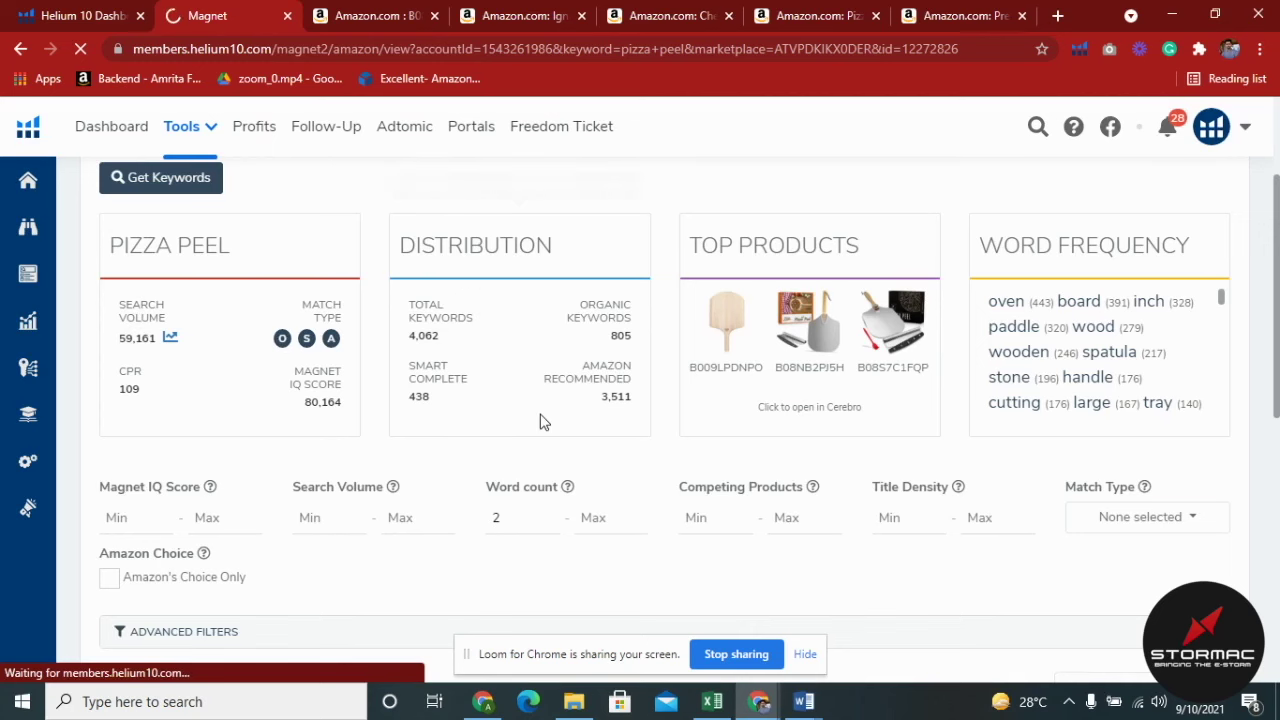
pyautogui.scroll(-3, 540, 421)
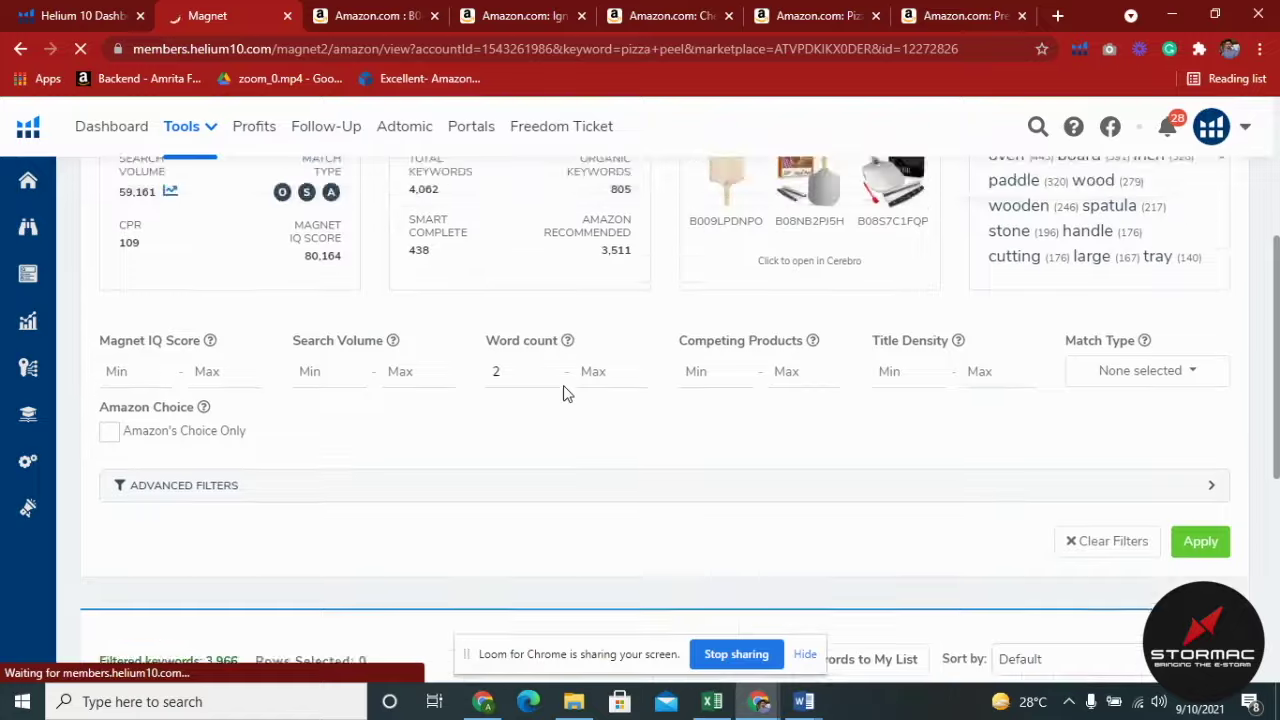
pyautogui.scroll(-2, 430, 384)
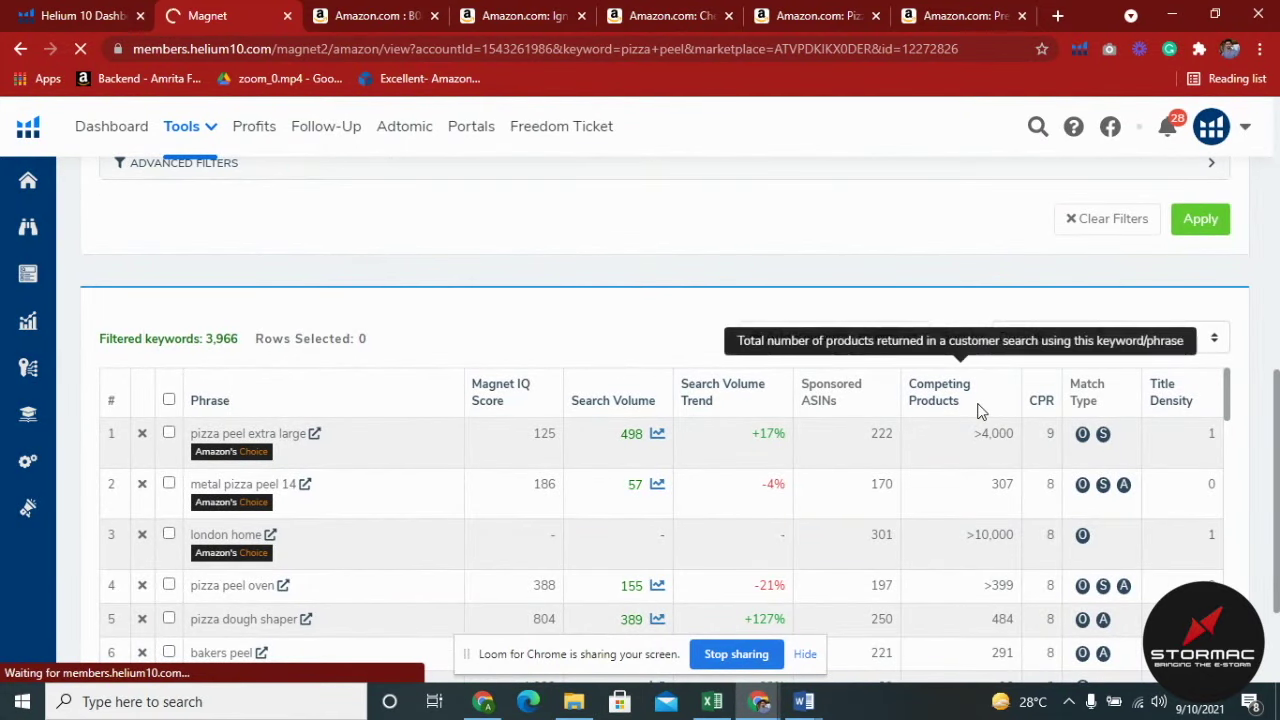
pyautogui.scroll(-1, 540, 333)
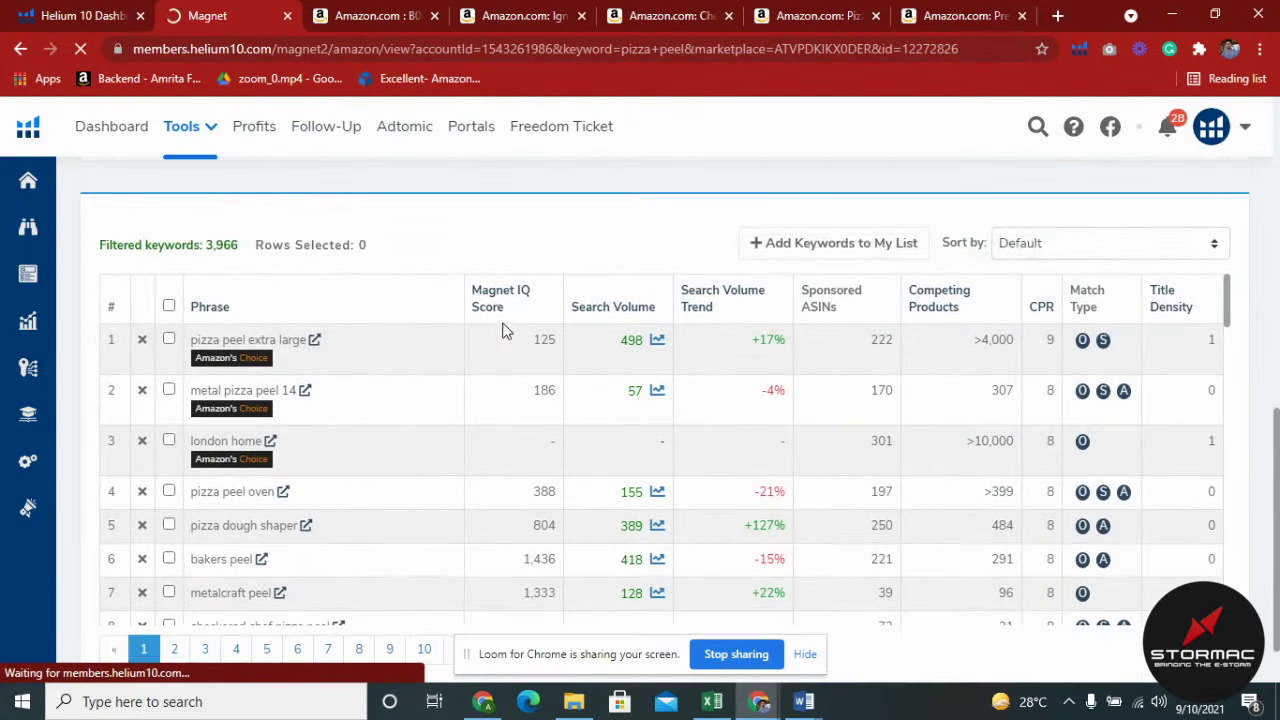
pyautogui.click(600, 310)
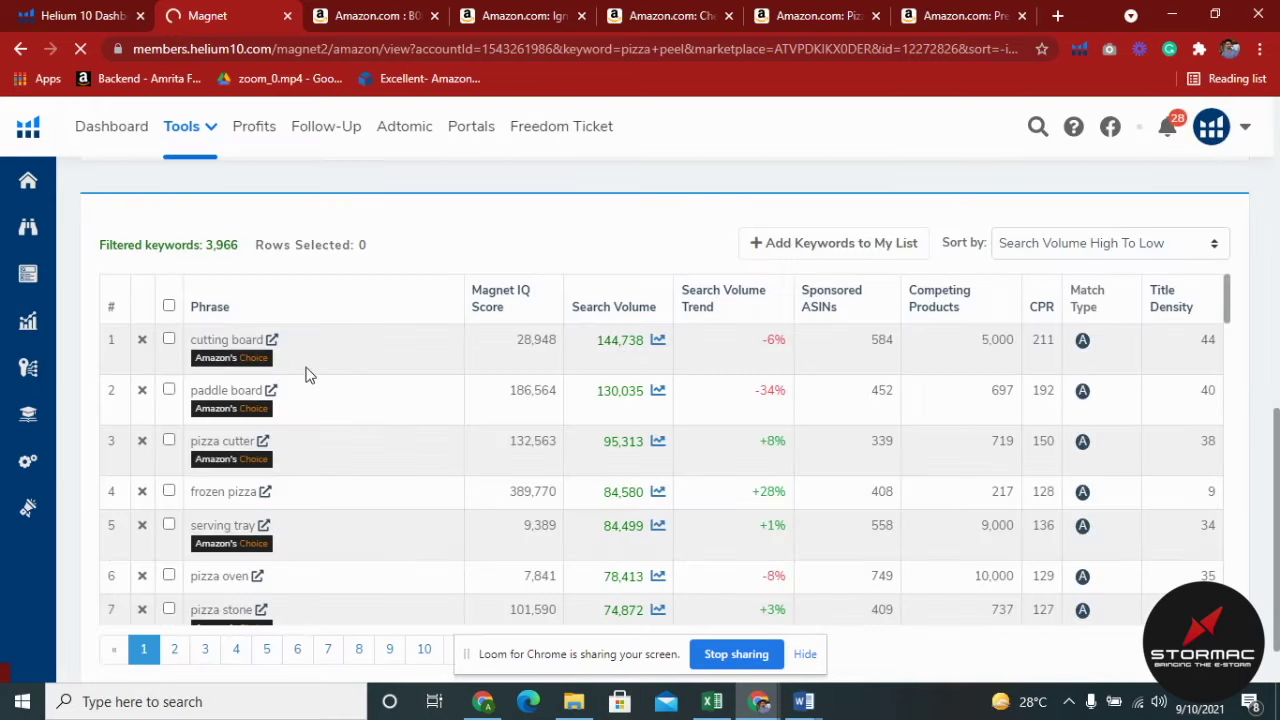
# Examine the Magnet summary for pizza peel and the phrases with the highest search volume
pyautogui.scroll(2, 290, 427)
pyautogui.scroll(4, 280, 380)
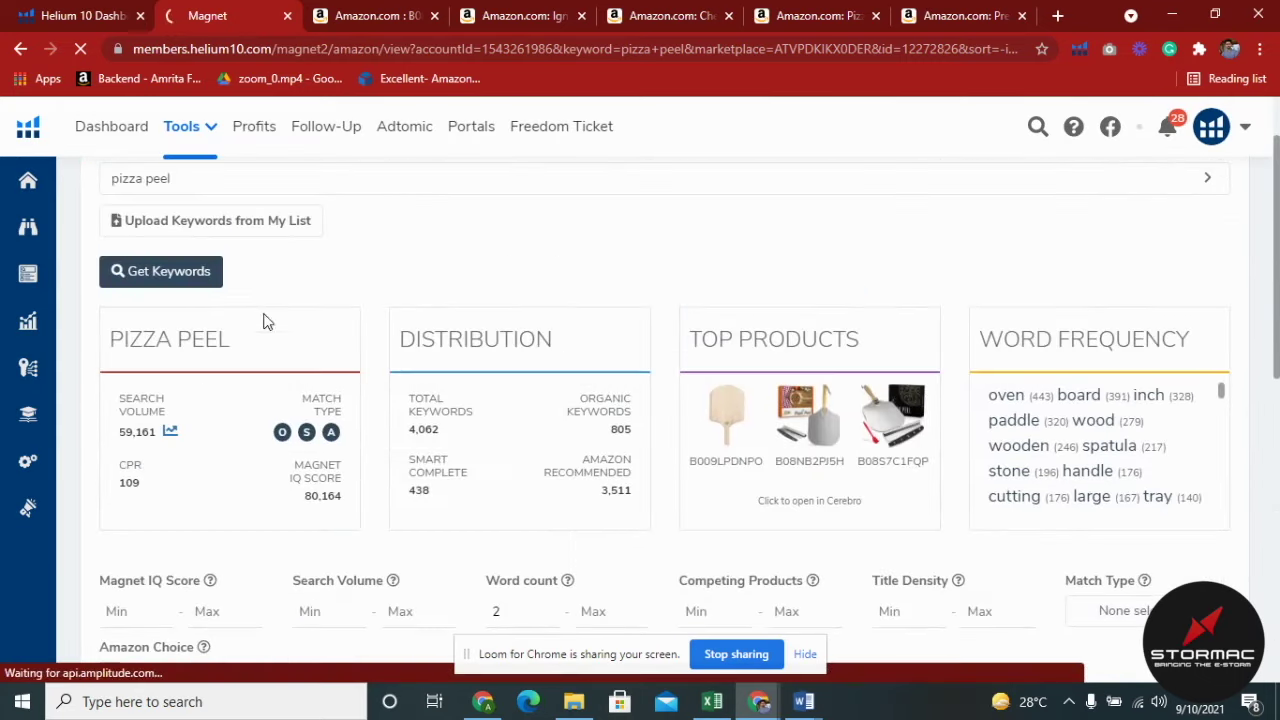
pyautogui.scroll(-7, 274, 303)
pyautogui.scroll(-3, 330, 415)
pyautogui.scroll(3, 325, 416)
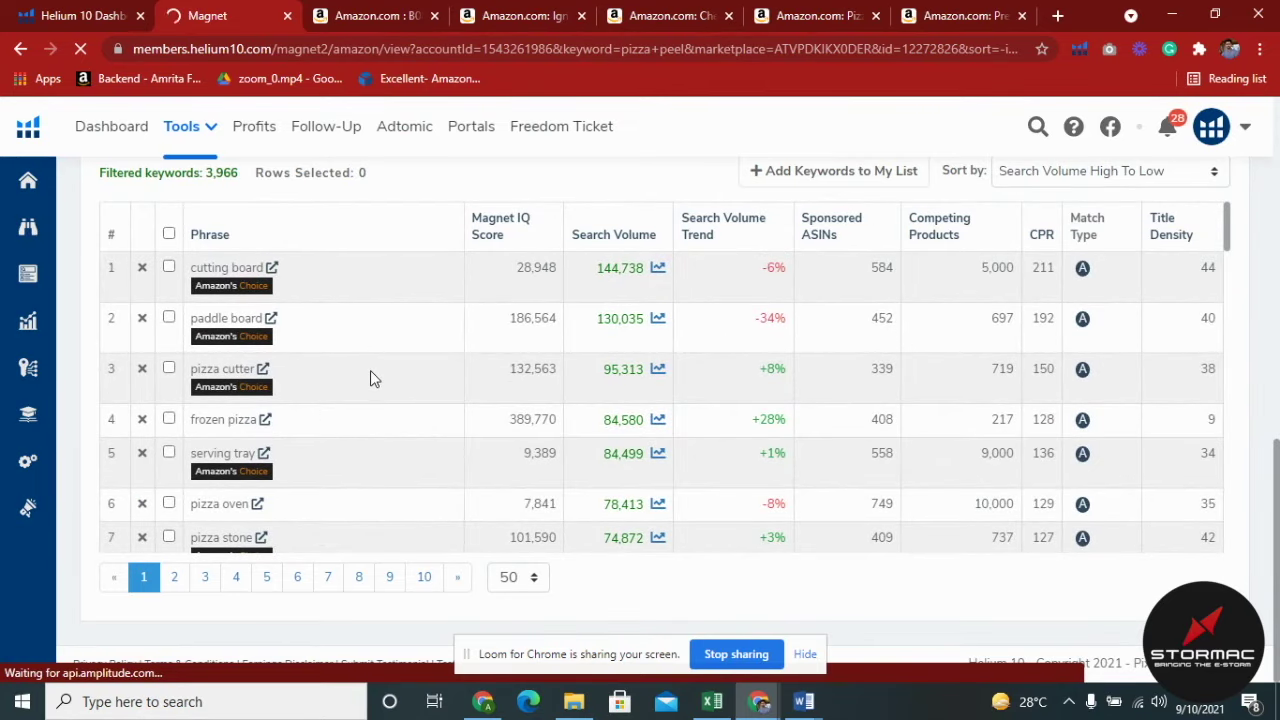
pyautogui.scroll(1, 418, 378)
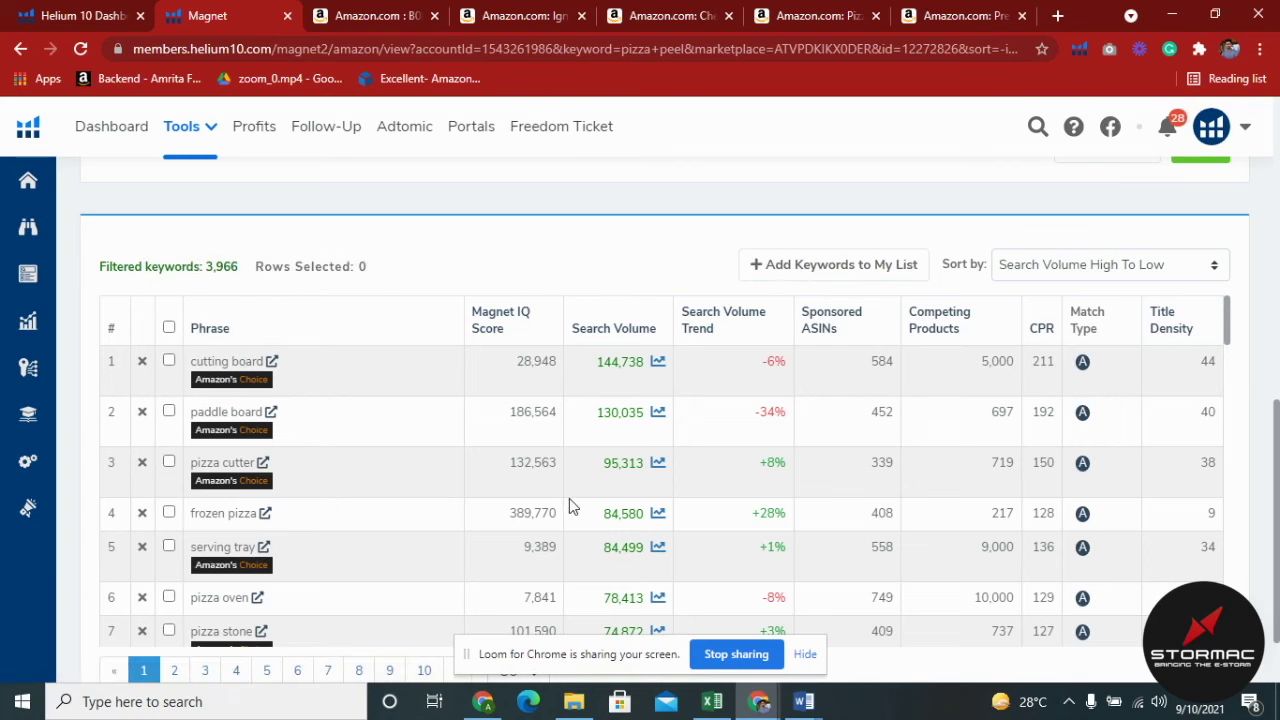
# Open the Misspellinator misspellings checker
pyautogui.scroll(3, 114, 330)
pyautogui.moveTo(34, 320)
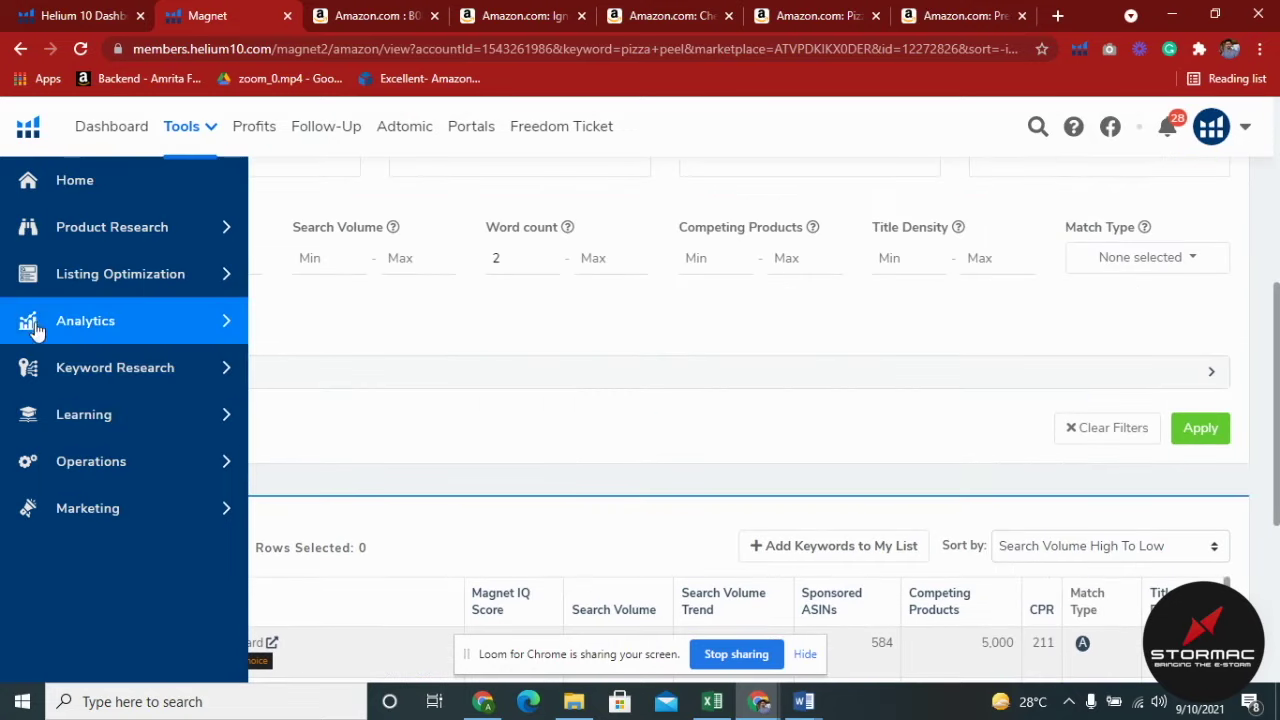
pyautogui.click(130, 372)
pyautogui.click(145, 514)
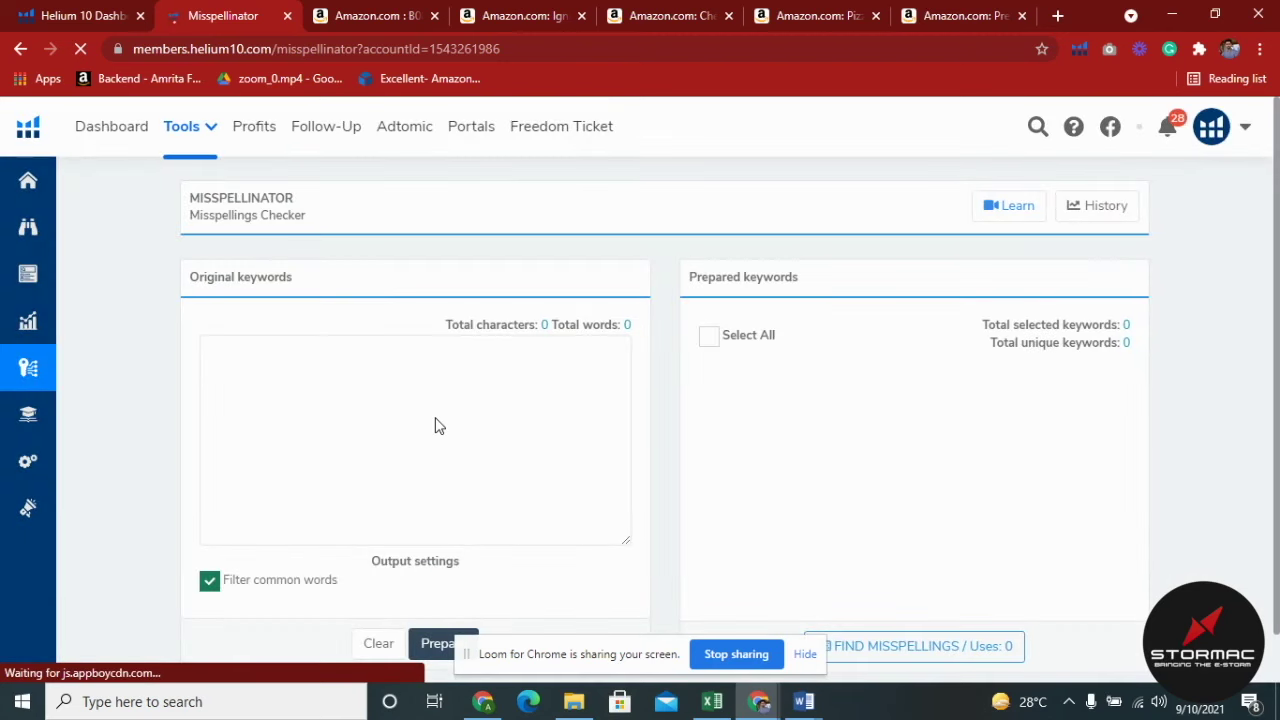
# Enter "Yoga Mat" as the original keywords and prepare them with common words filtered
pyautogui.click(389, 417)
pyautogui.write('Yoga Mat')
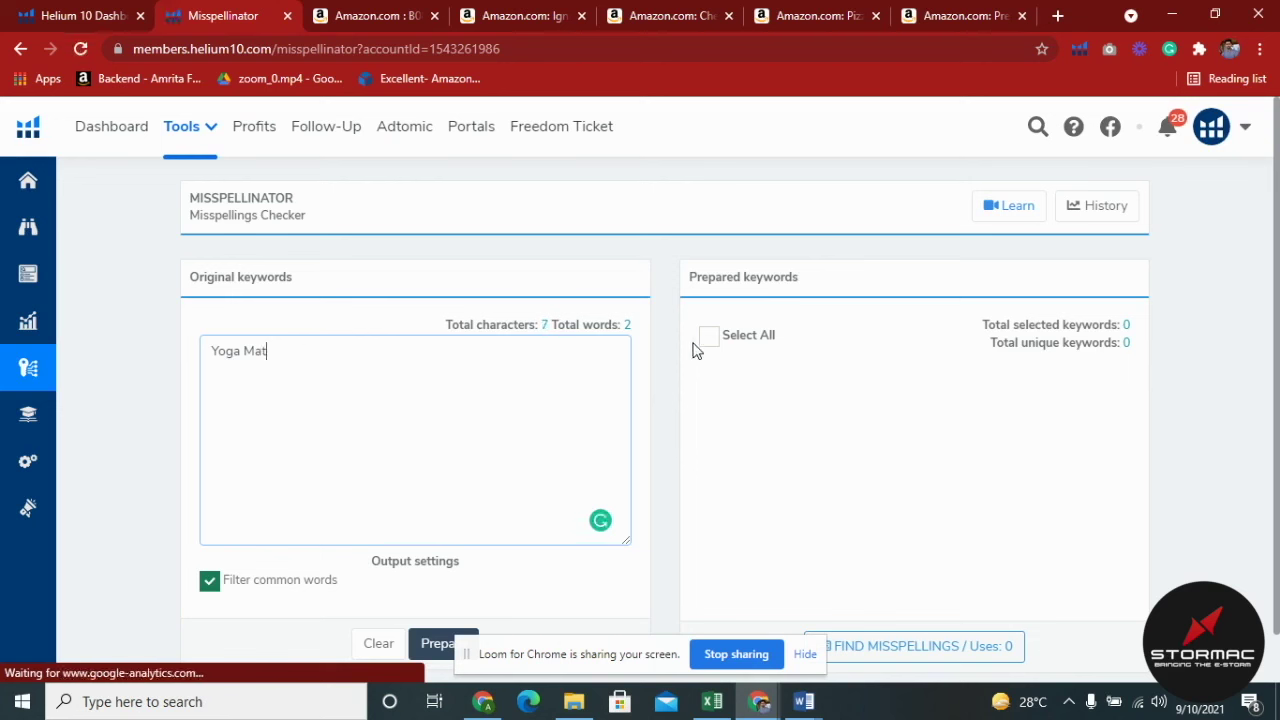
pyautogui.click(641, 398)
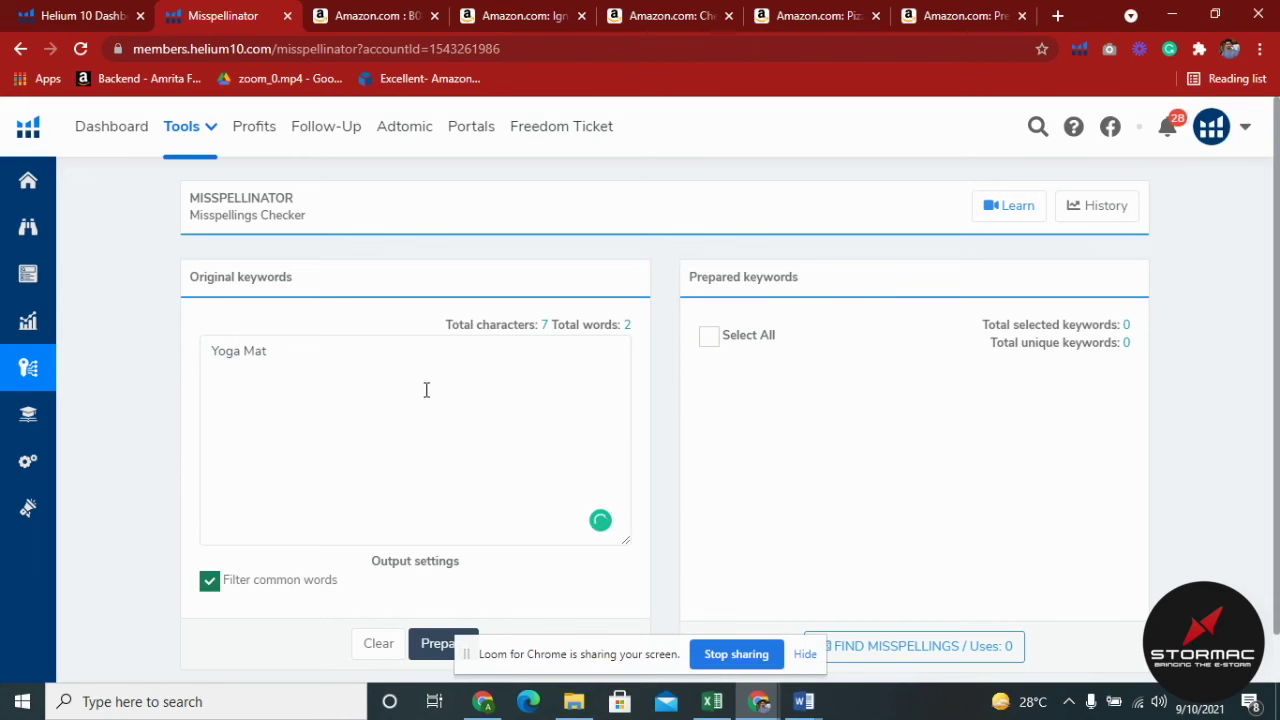
pyautogui.click(708, 336)
pyautogui.scroll(-1, 516, 416)
pyautogui.click(457, 594)
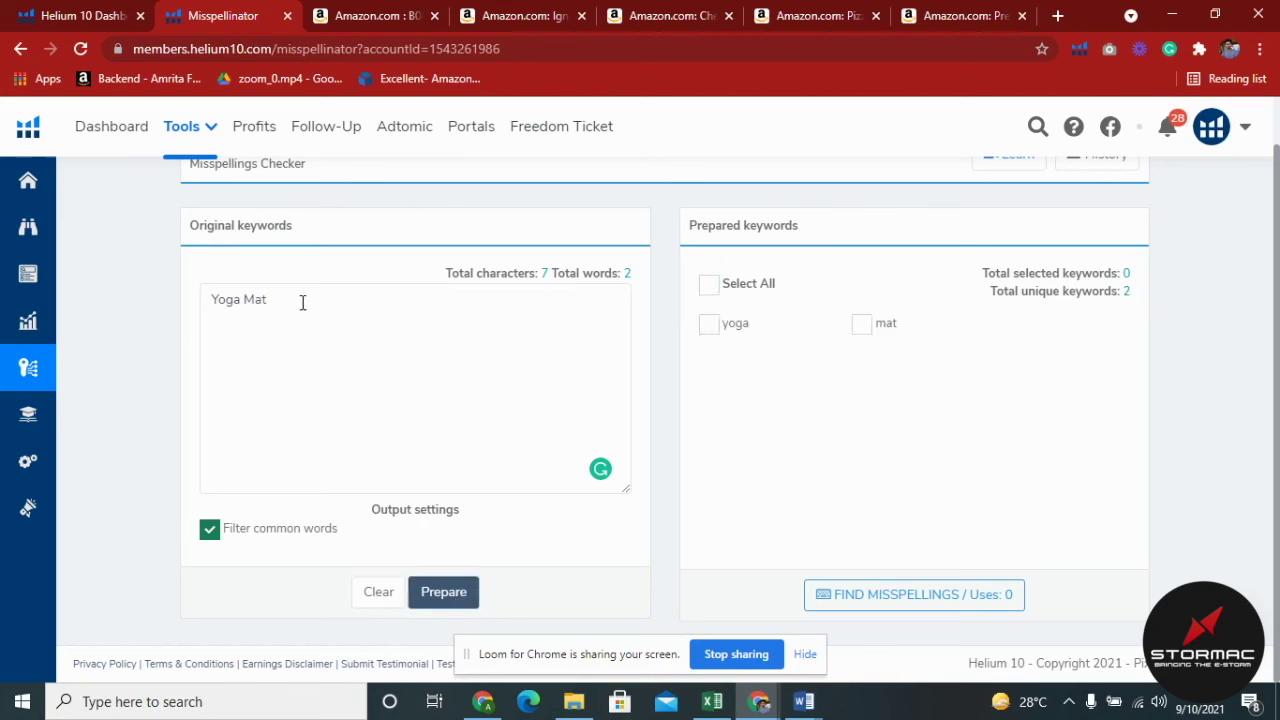
# Select all prepared keywords, yoga and mat, and find their misspellings
pyautogui.click(712, 326)
pyautogui.click(768, 298)
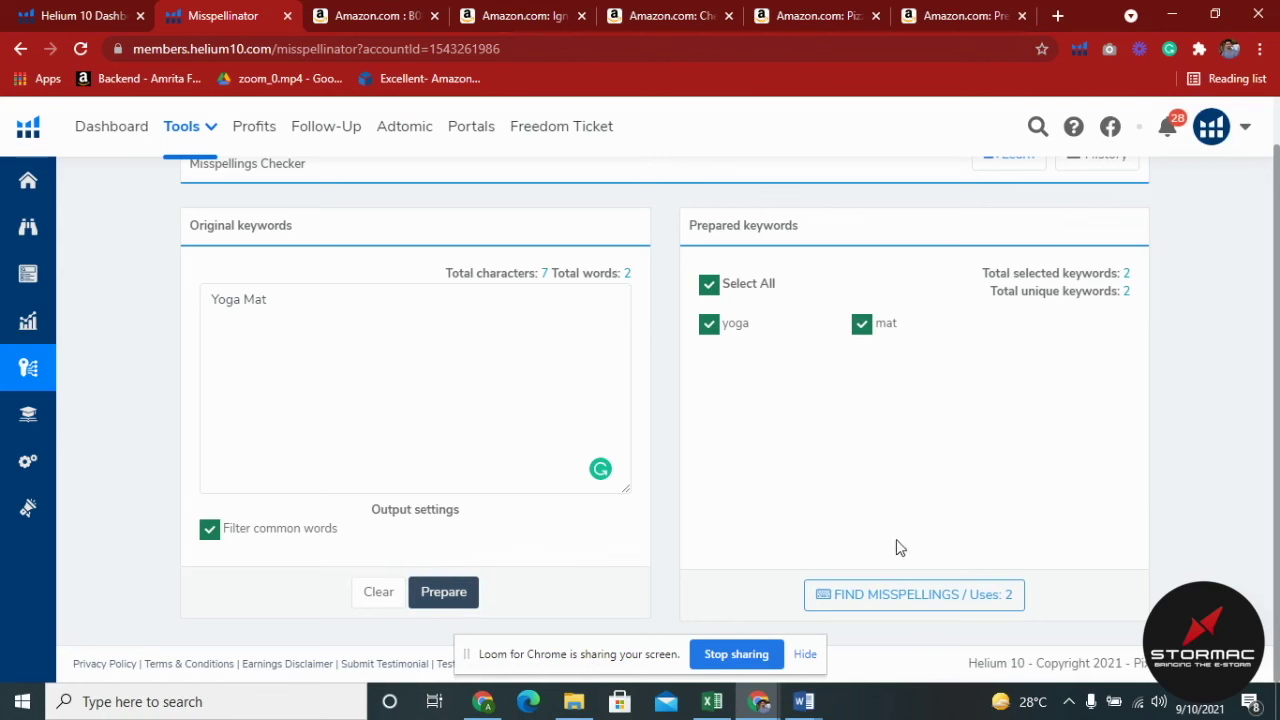
pyautogui.click(890, 594)
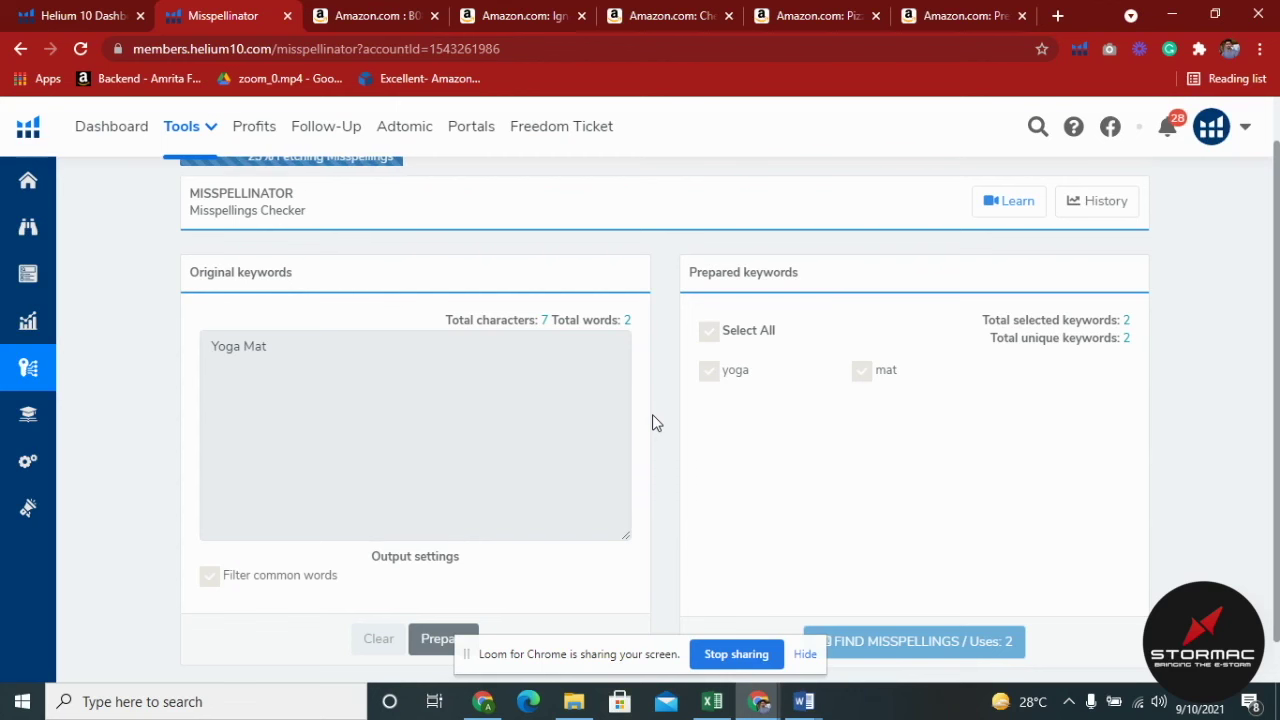
pyautogui.scroll(1, 652, 415)
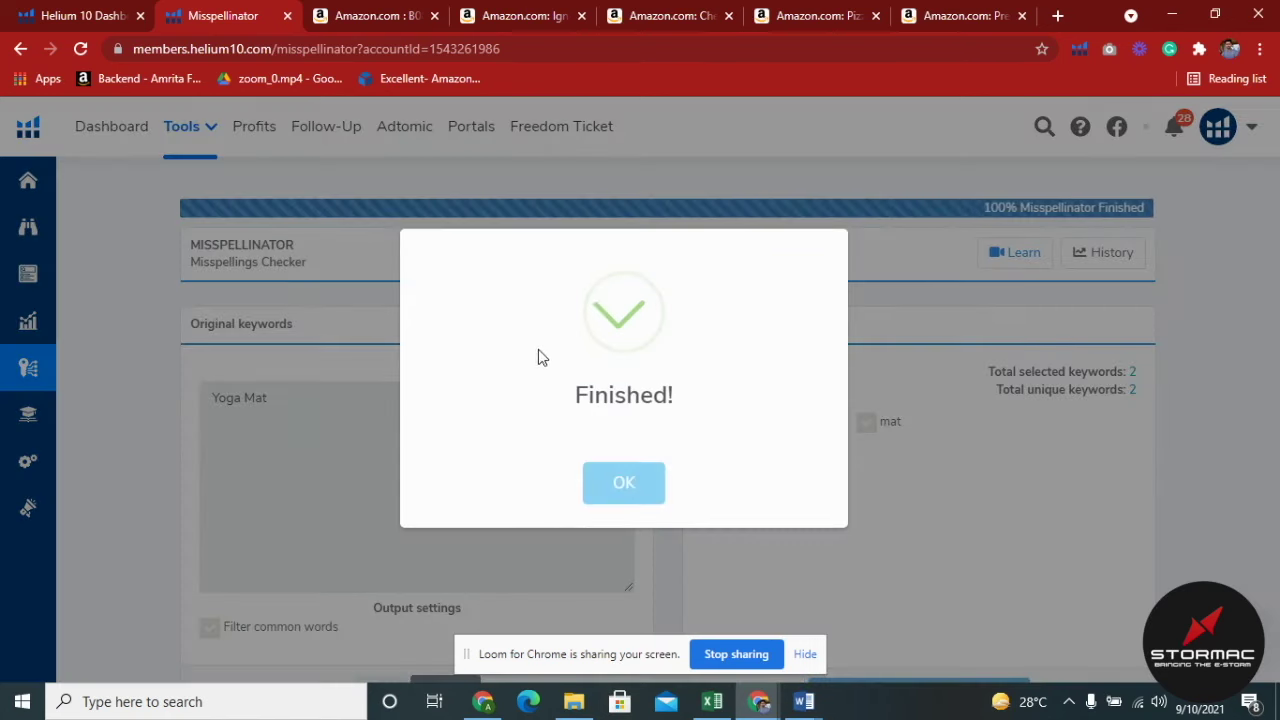
pyautogui.click(591, 487)
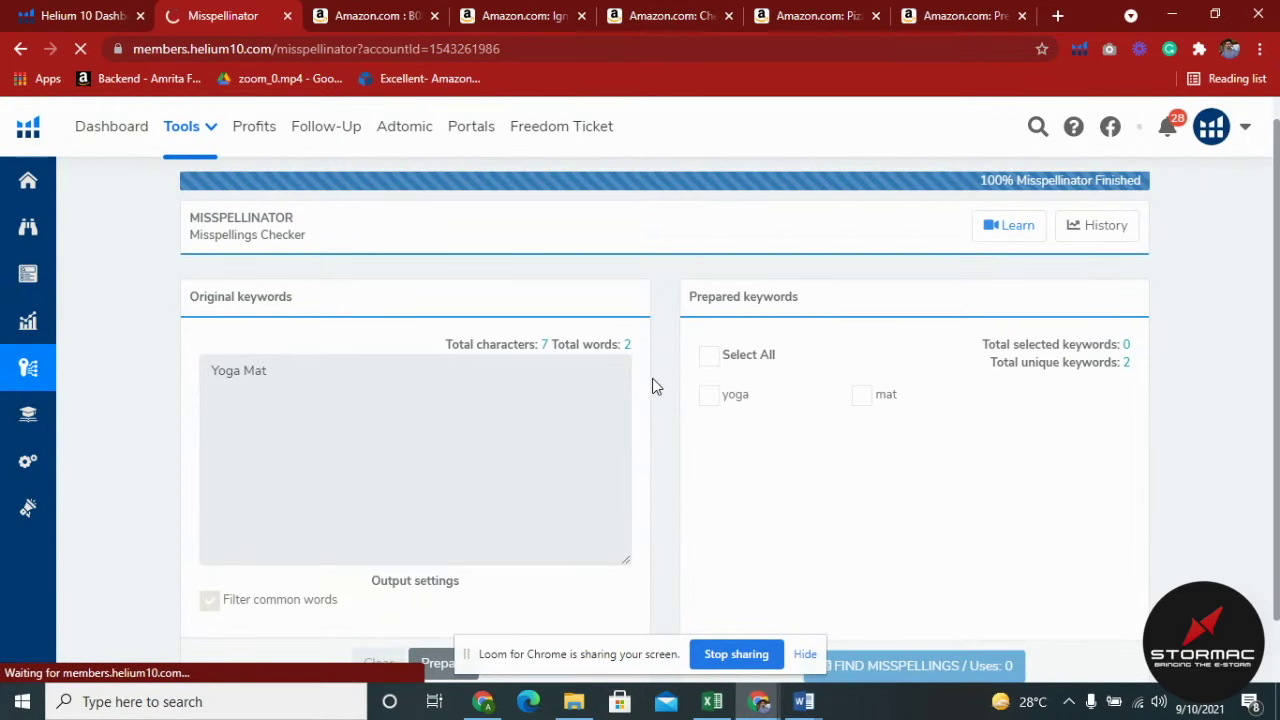
# Examine the misspellings of yoga and mat with their popularity and Amazon auto-correct status
pyautogui.scroll(-1, 655, 386)
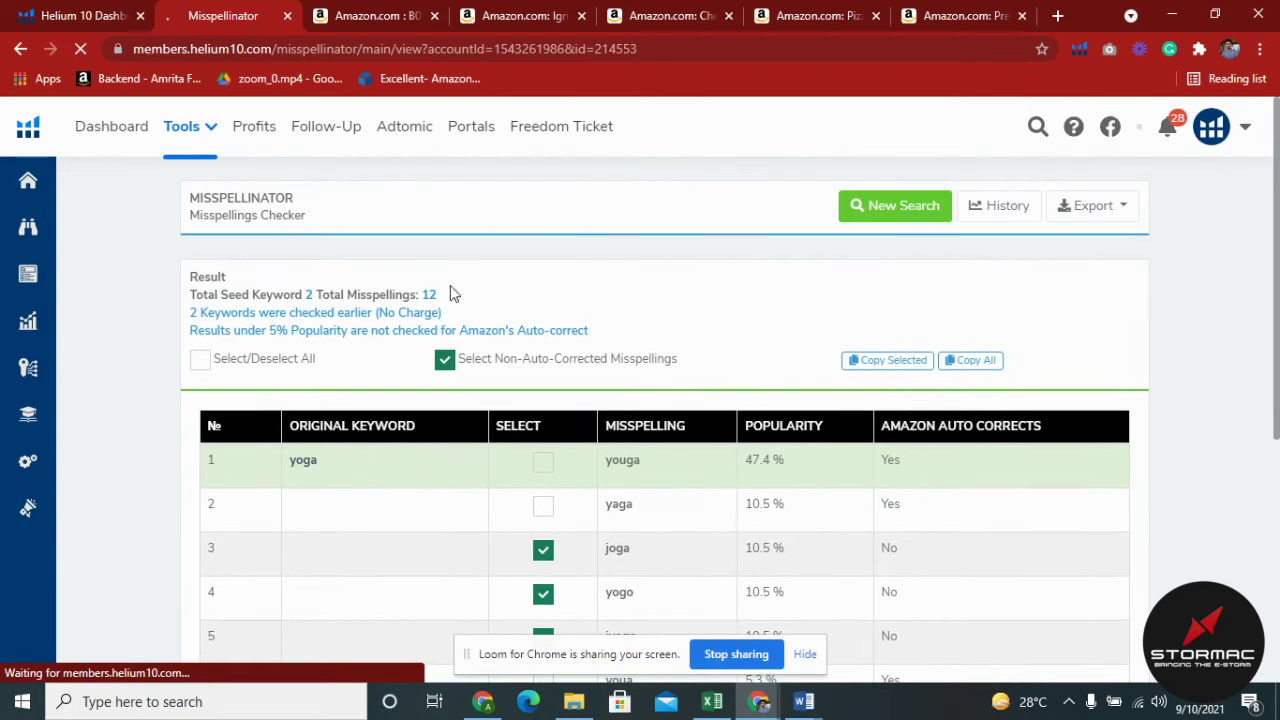
pyautogui.scroll(-3, 666, 310)
pyautogui.scroll(1, 509, 326)
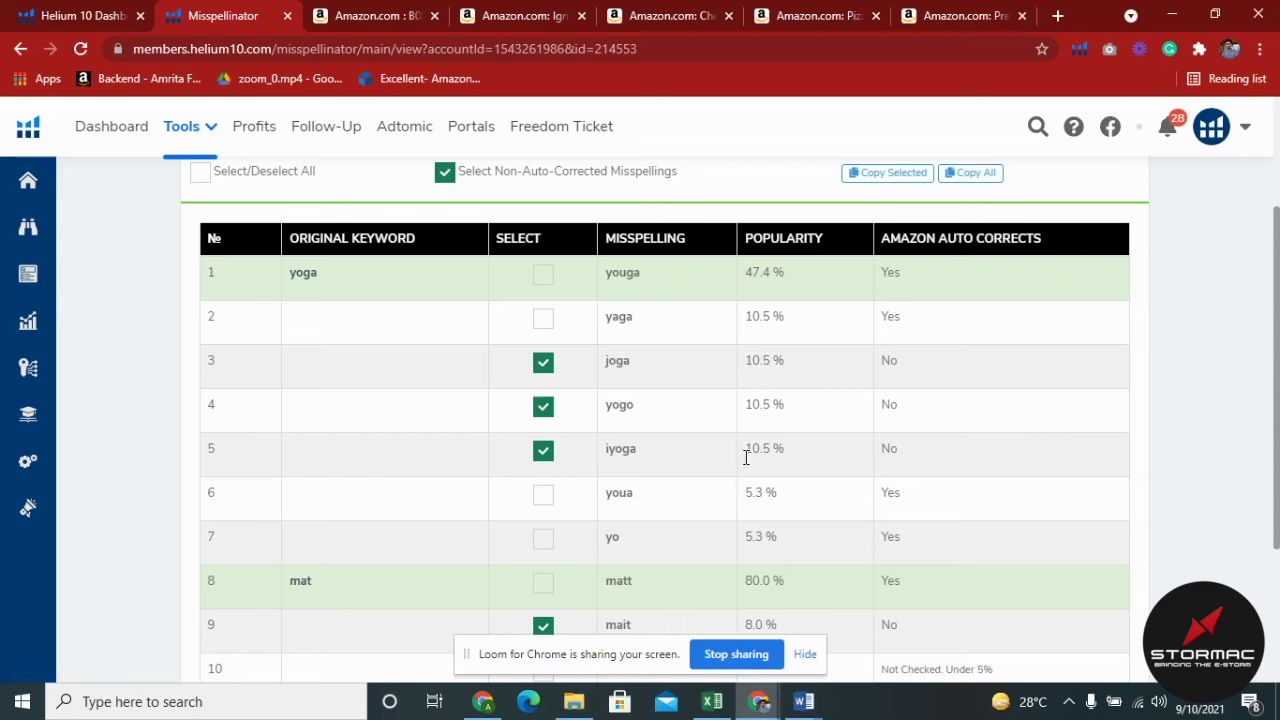
# Finish reviewing the misspellings of mat and open the Frankenstein keyword processor
pyautogui.moveTo(743, 597)
pyautogui.scroll(-2, 659, 458)
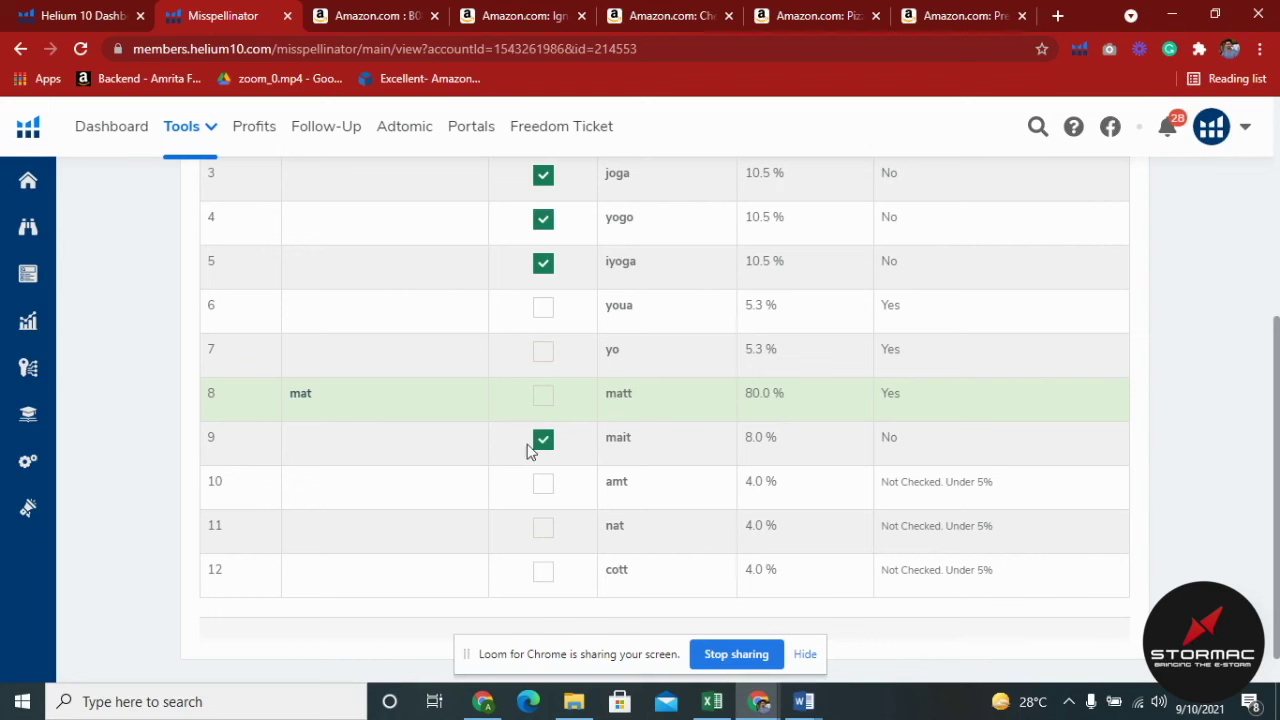
pyautogui.moveTo(30, 336)
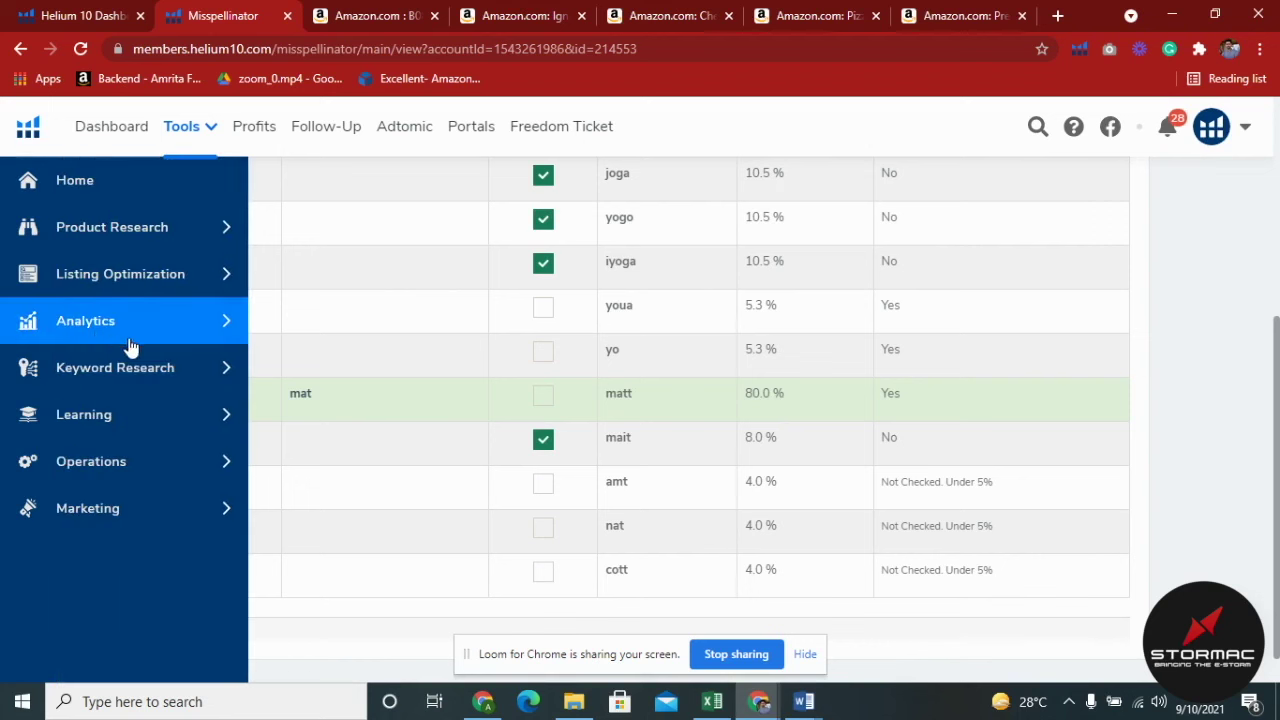
pyautogui.click(147, 370)
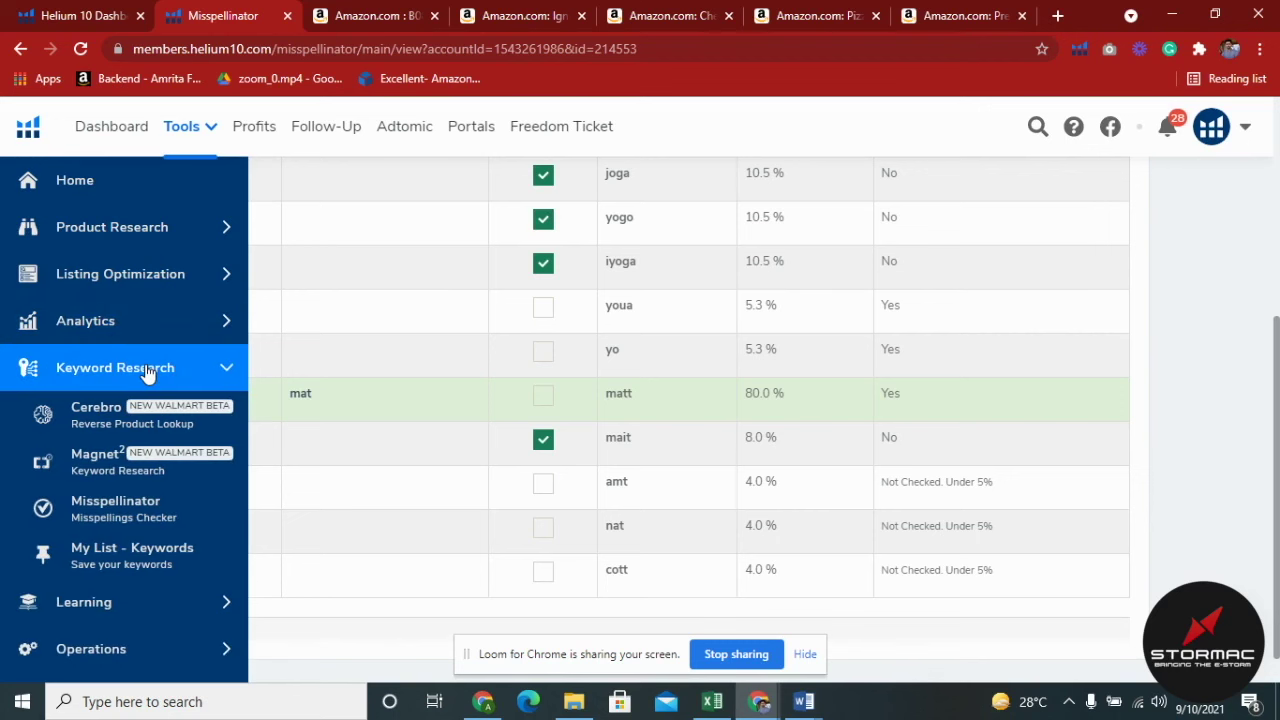
pyautogui.click(162, 289)
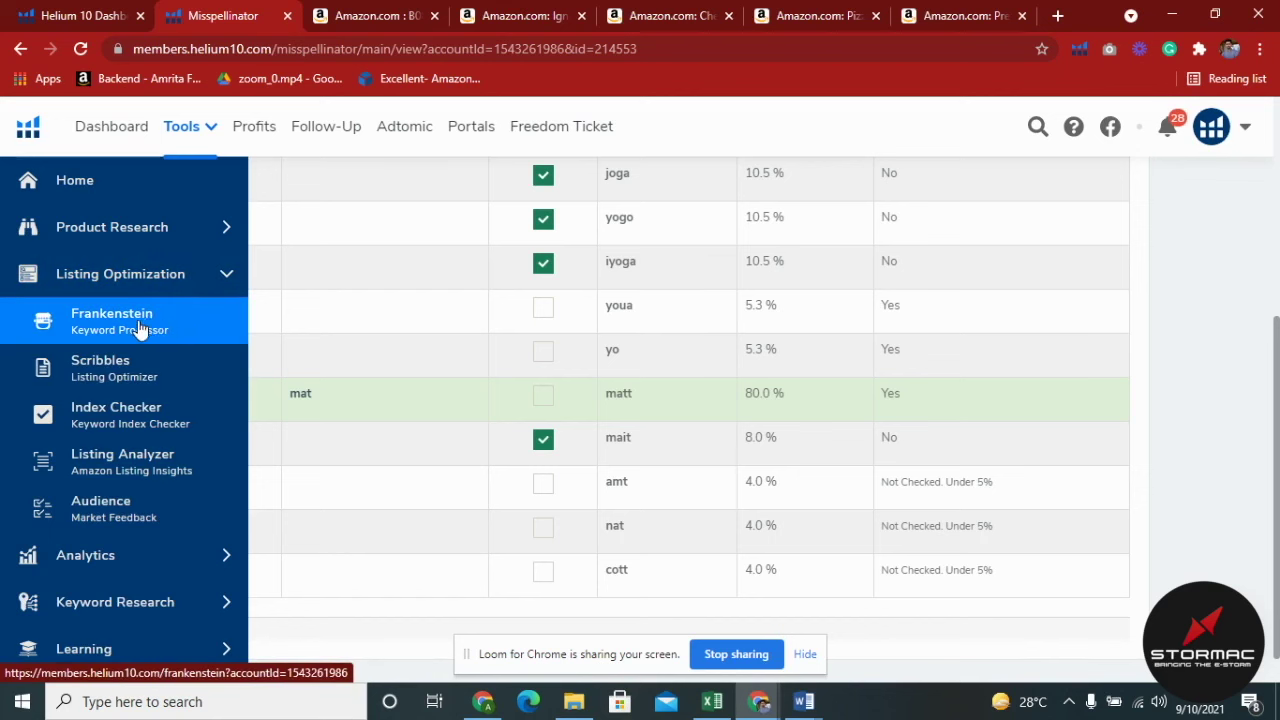
pyautogui.click(140, 328)
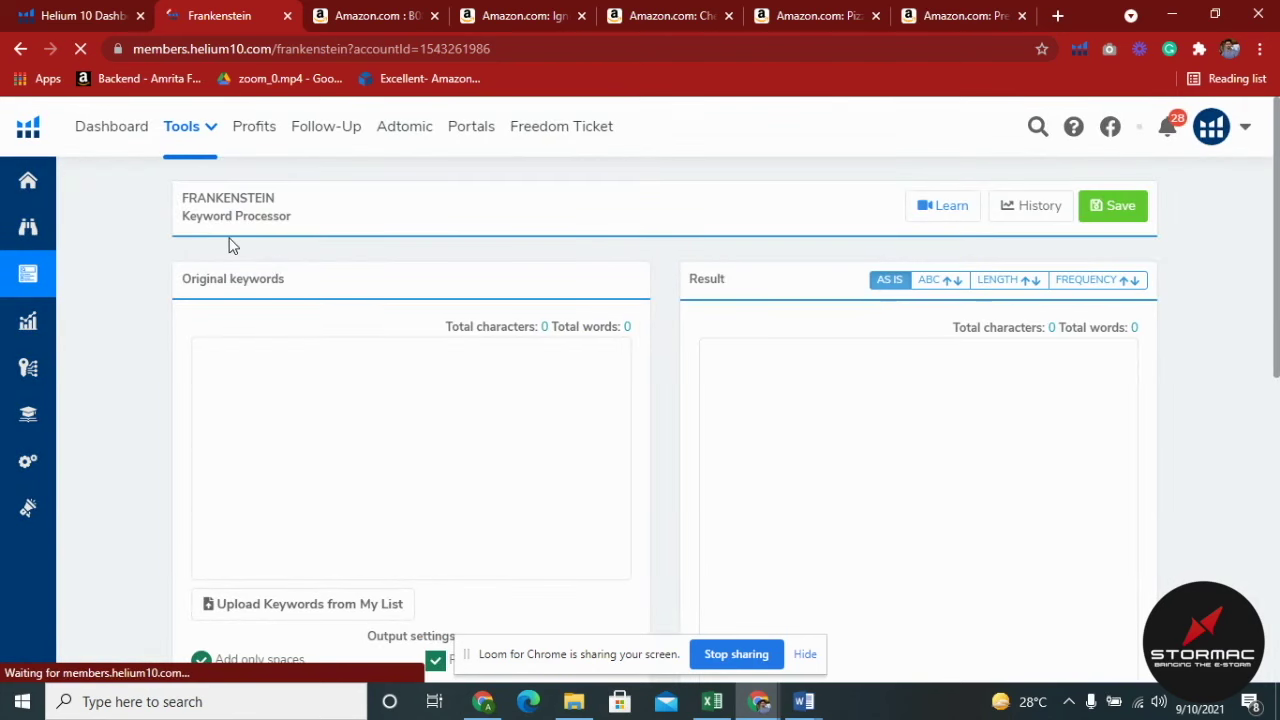
pyautogui.moveTo(49, 243)
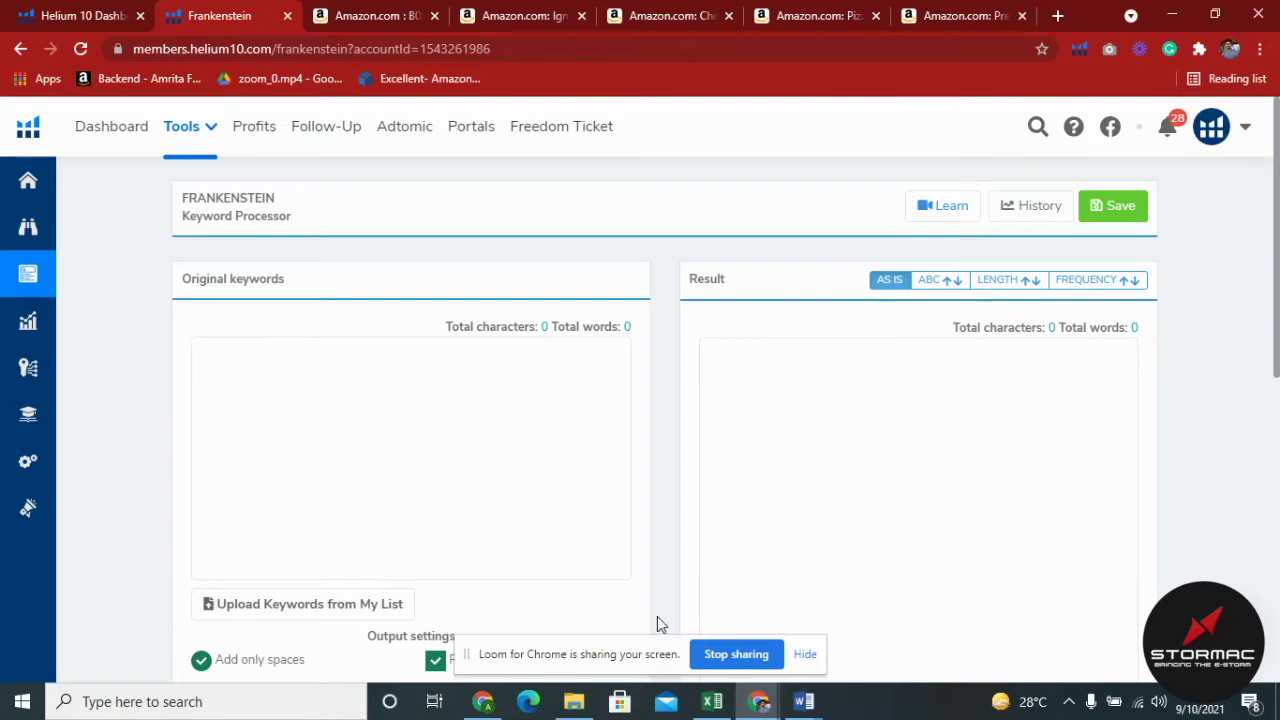
# Copy the selected phrases from the Cerebro sheet of the Pizza Peel Keywords workbook in Excel and paste them as Frankenstein's original keywords in Chrome
pyautogui.moveTo(710, 700)
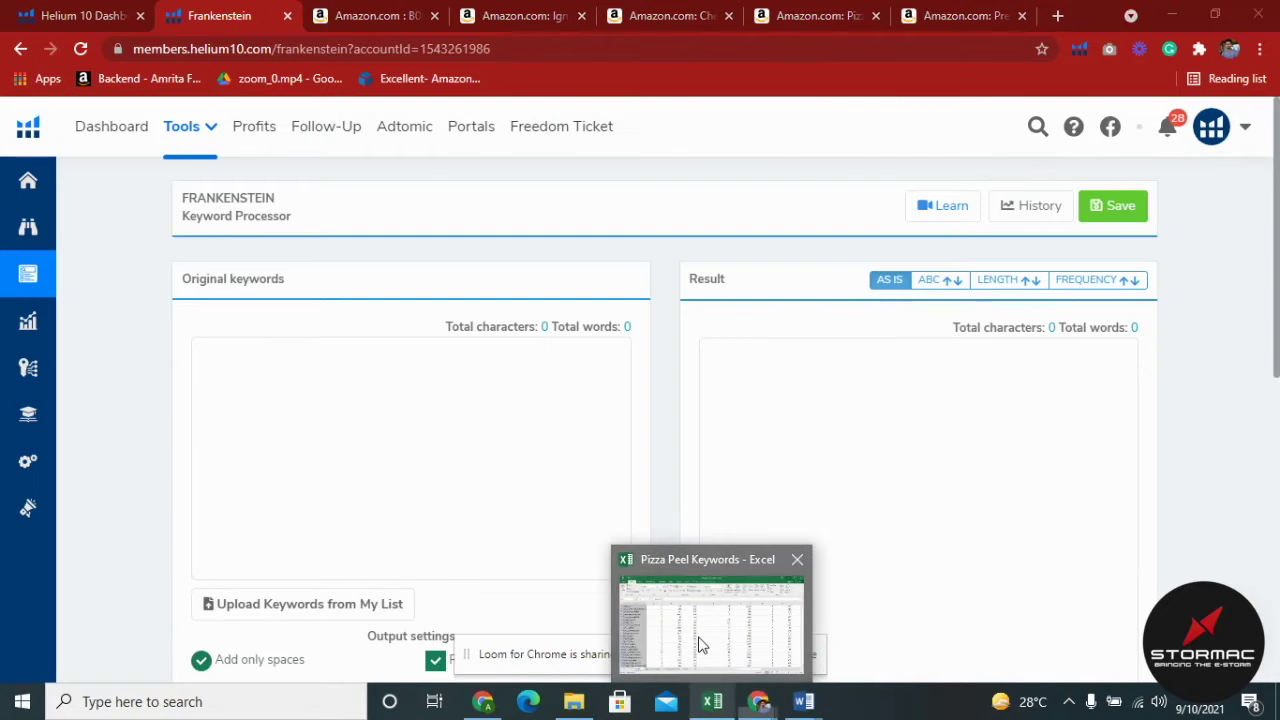
pyautogui.click(700, 645)
pyautogui.scroll(20, 334, 465)
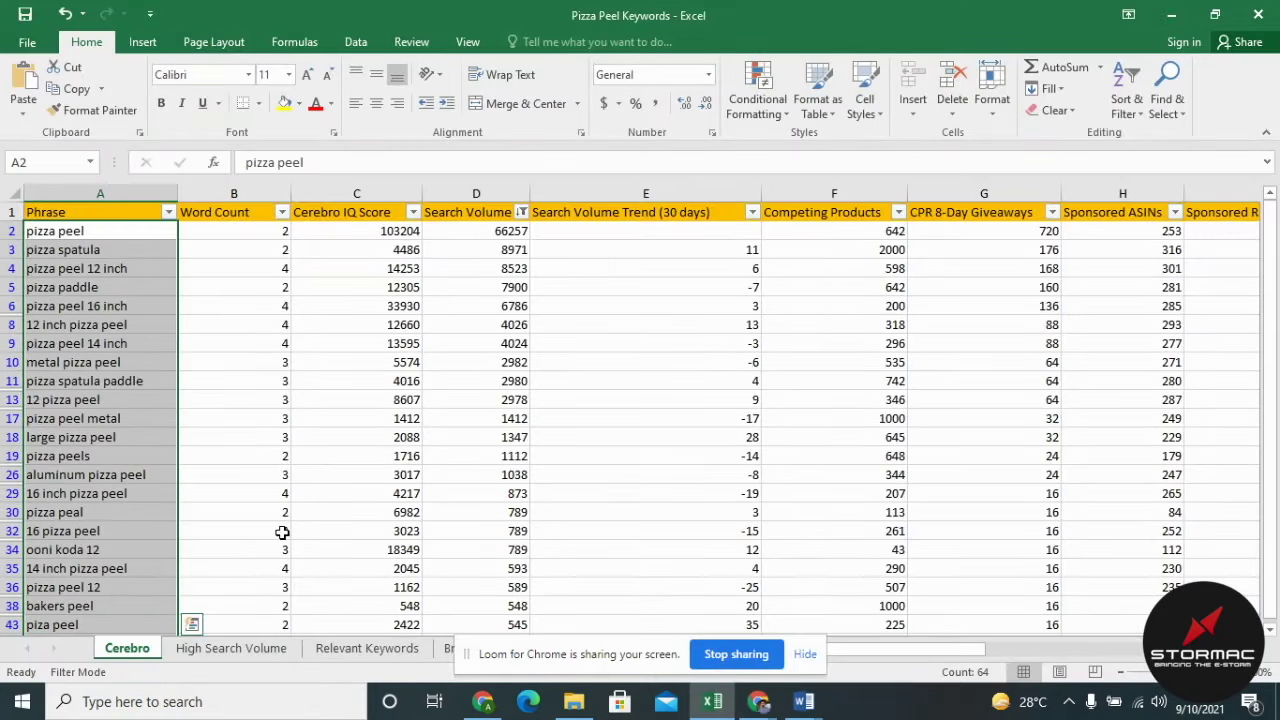
pyautogui.hotkey('ctrl', 'c')
pyautogui.moveTo(749, 684)
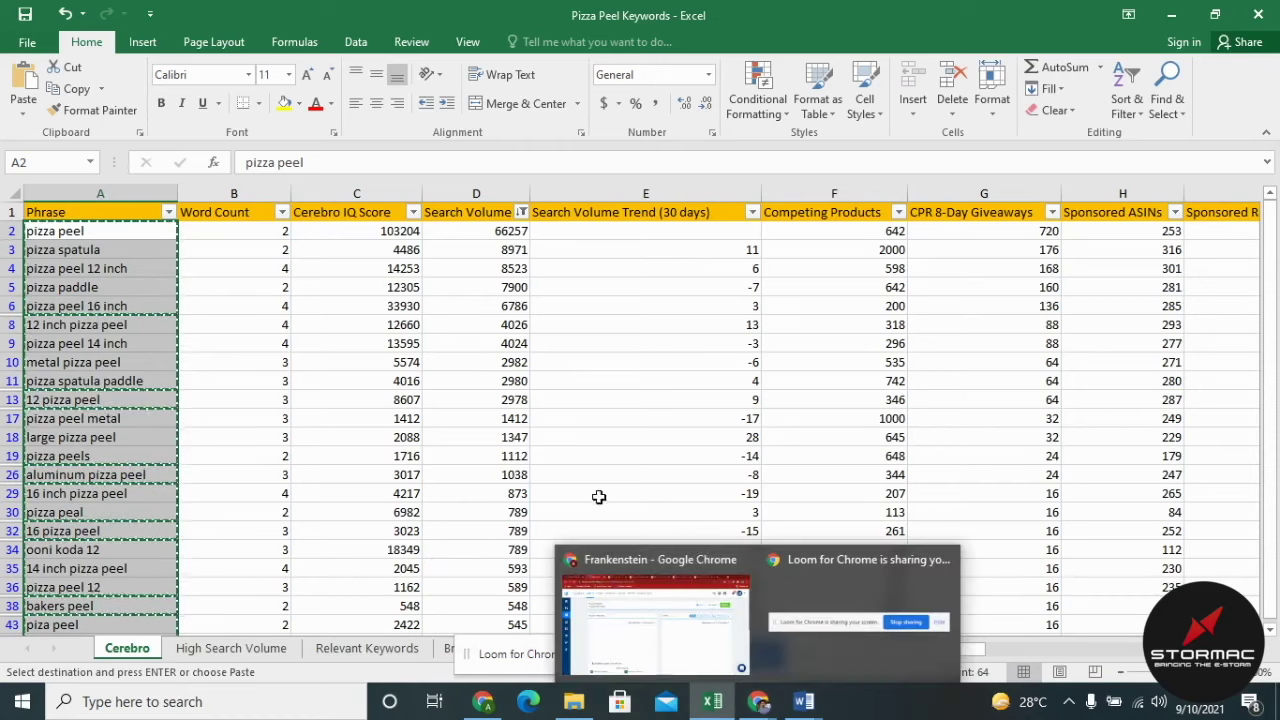
pyautogui.click(660, 625)
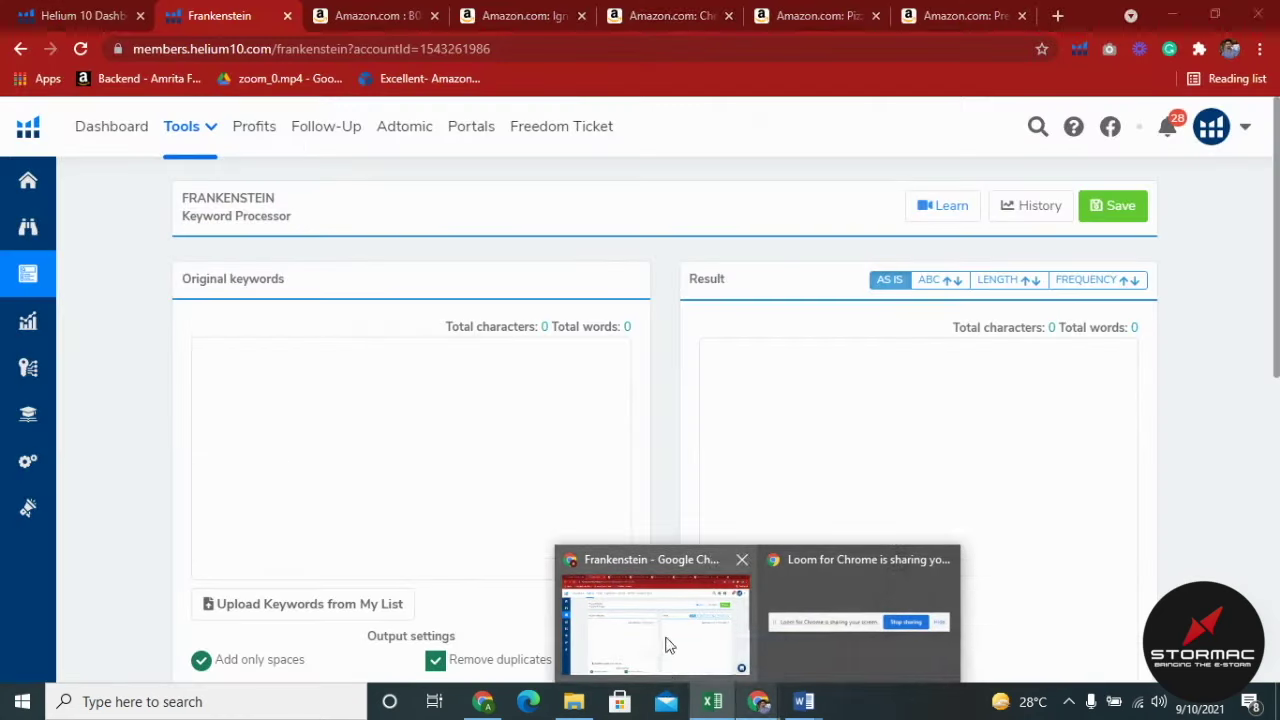
pyautogui.hotkey('ctrl', 'v')
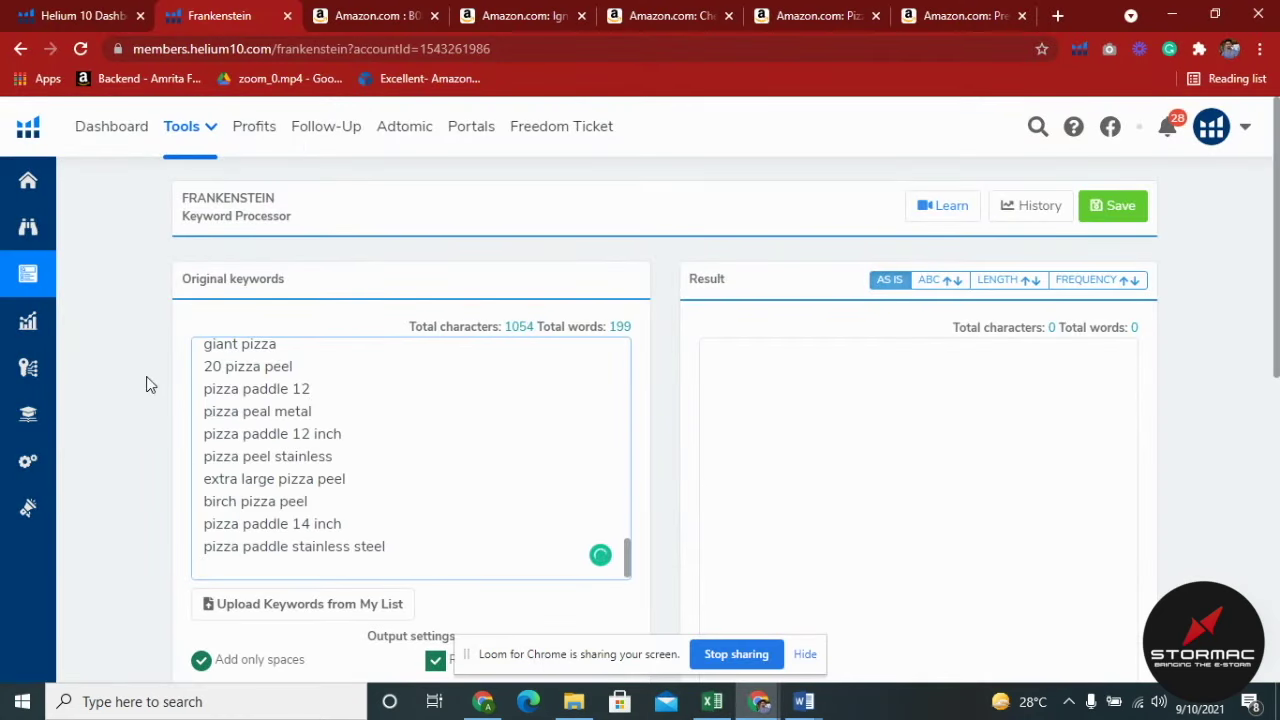
# Process the pasted keywords separated by spaces only, with duplicates and special characters removed and text converted to lowercase
pyautogui.scroll(-3, 145, 385)
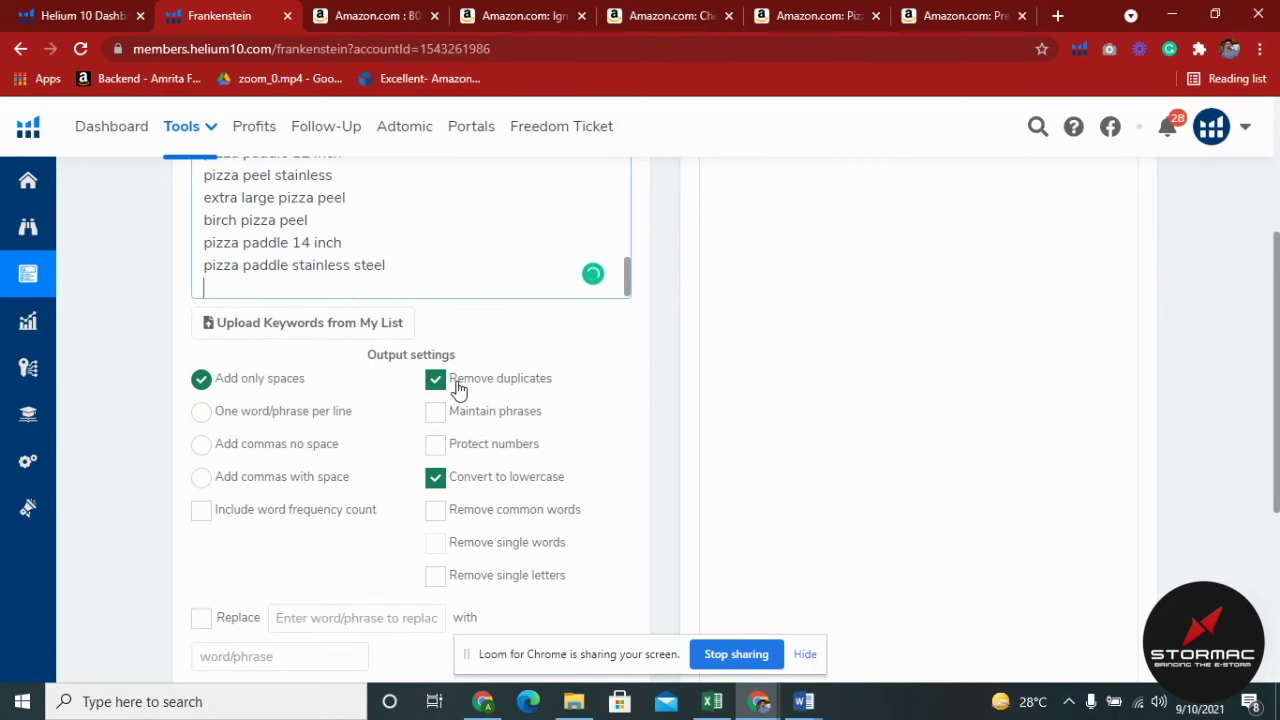
pyautogui.scroll(2, 345, 277)
pyautogui.scroll(-2, 370, 285)
pyautogui.scroll(-2, 560, 436)
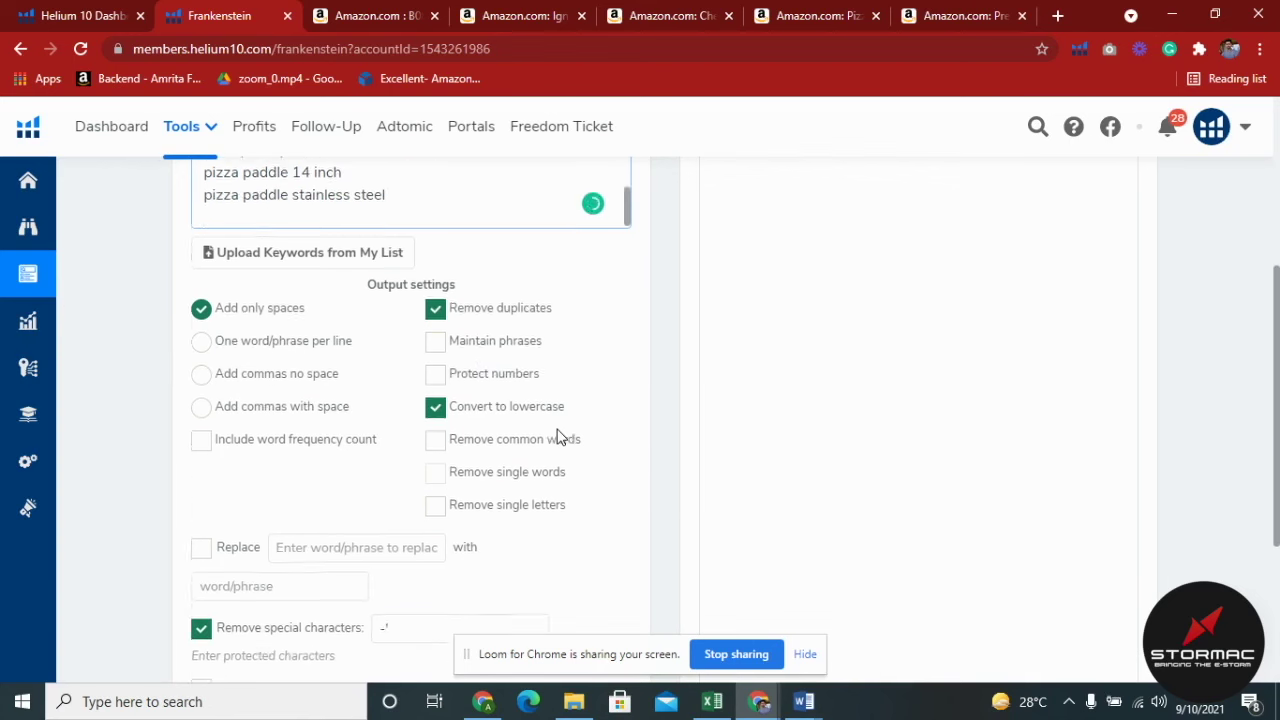
pyautogui.scroll(-2, 548, 412)
pyautogui.scroll(1, 357, 466)
pyautogui.scroll(1, 297, 337)
pyautogui.scroll(-2, 414, 466)
pyautogui.scroll(1, 388, 460)
pyautogui.scroll(5, 388, 460)
pyautogui.scroll(-3, 330, 360)
pyautogui.scroll(-3, 612, 430)
pyautogui.click(503, 594)
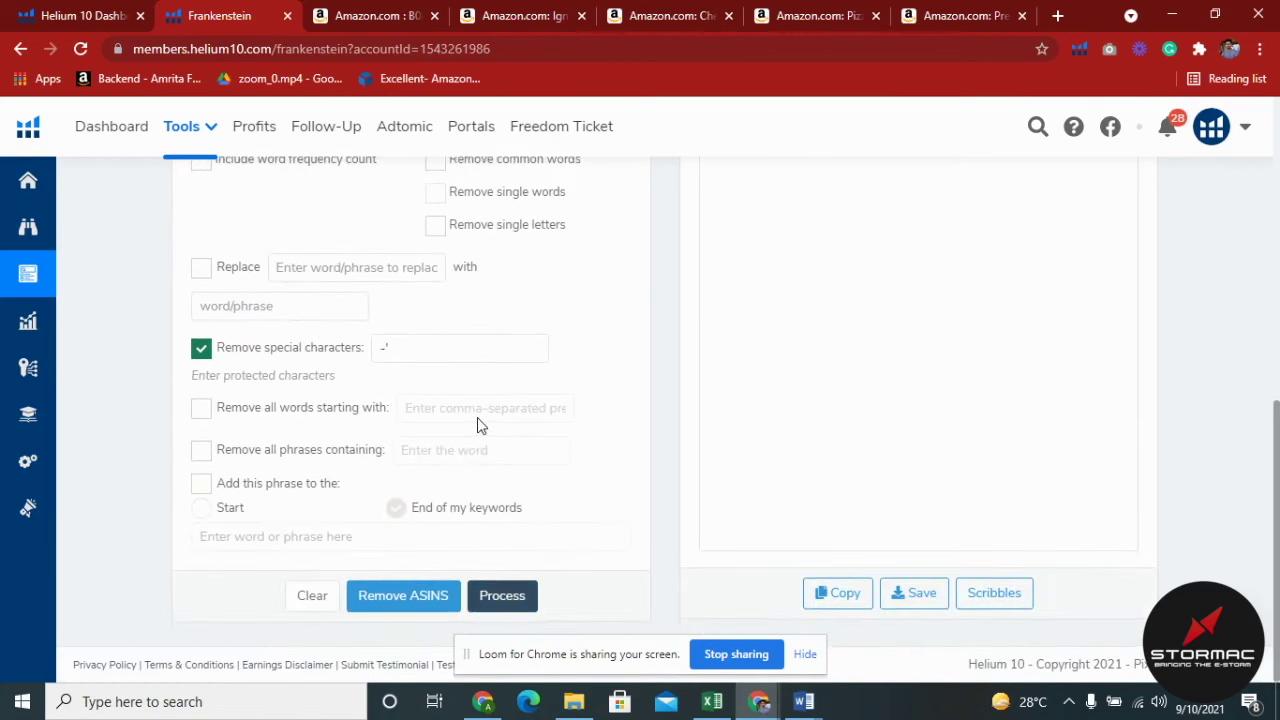
# Compare the processed result and its character total with the original keyword list and the output settings
pyautogui.scroll(5, 409, 395)
pyautogui.scroll(2, 668, 503)
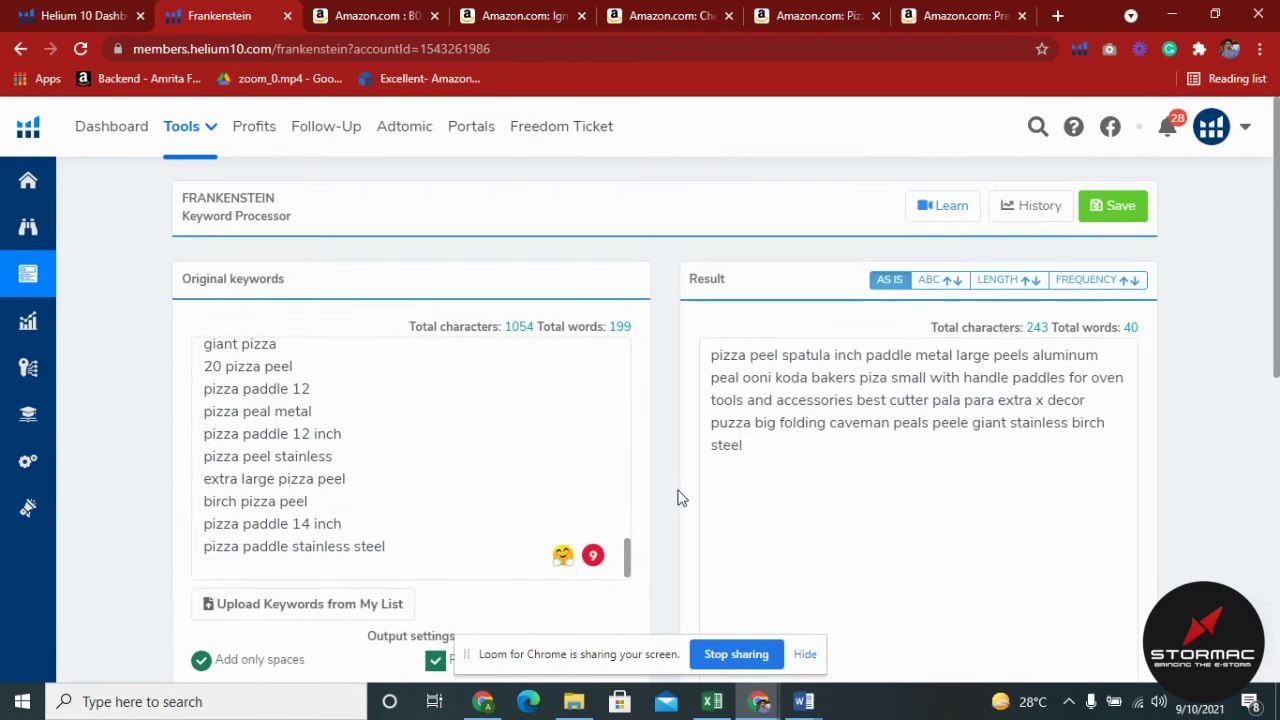
pyautogui.scroll(5, 322, 427)
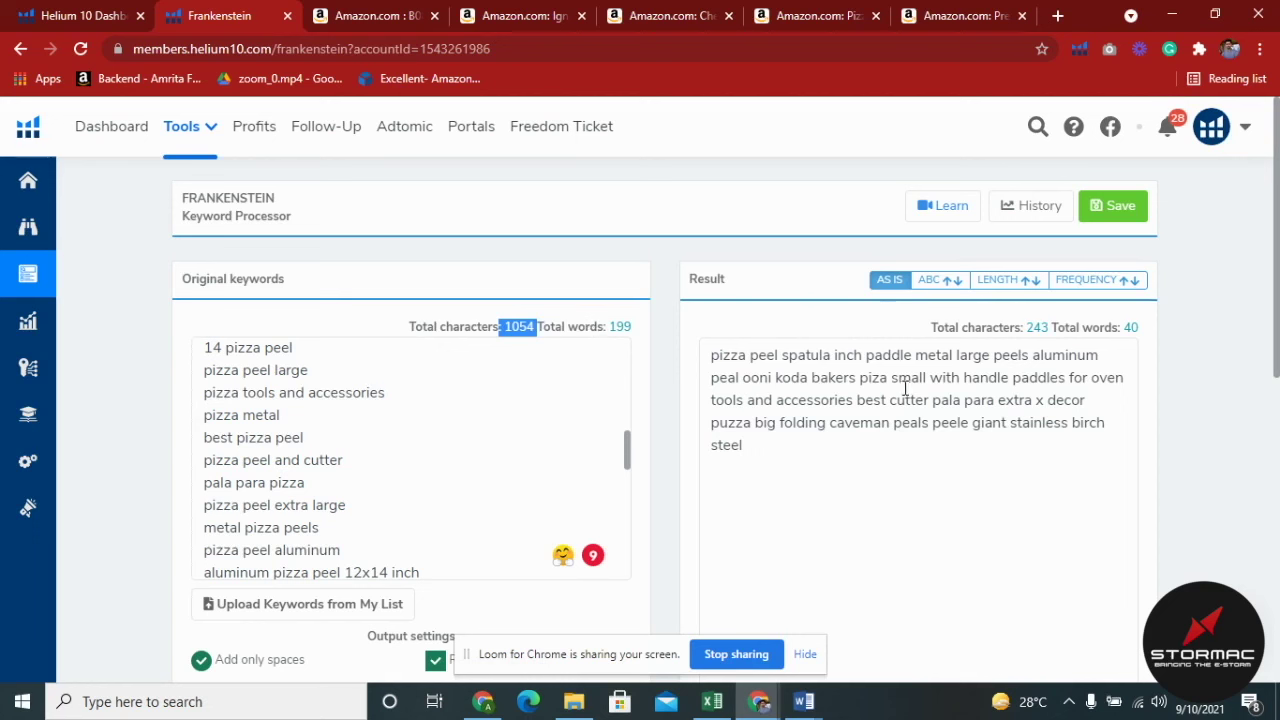
pyautogui.moveTo(1020, 331); pyautogui.dragTo(1058, 330)
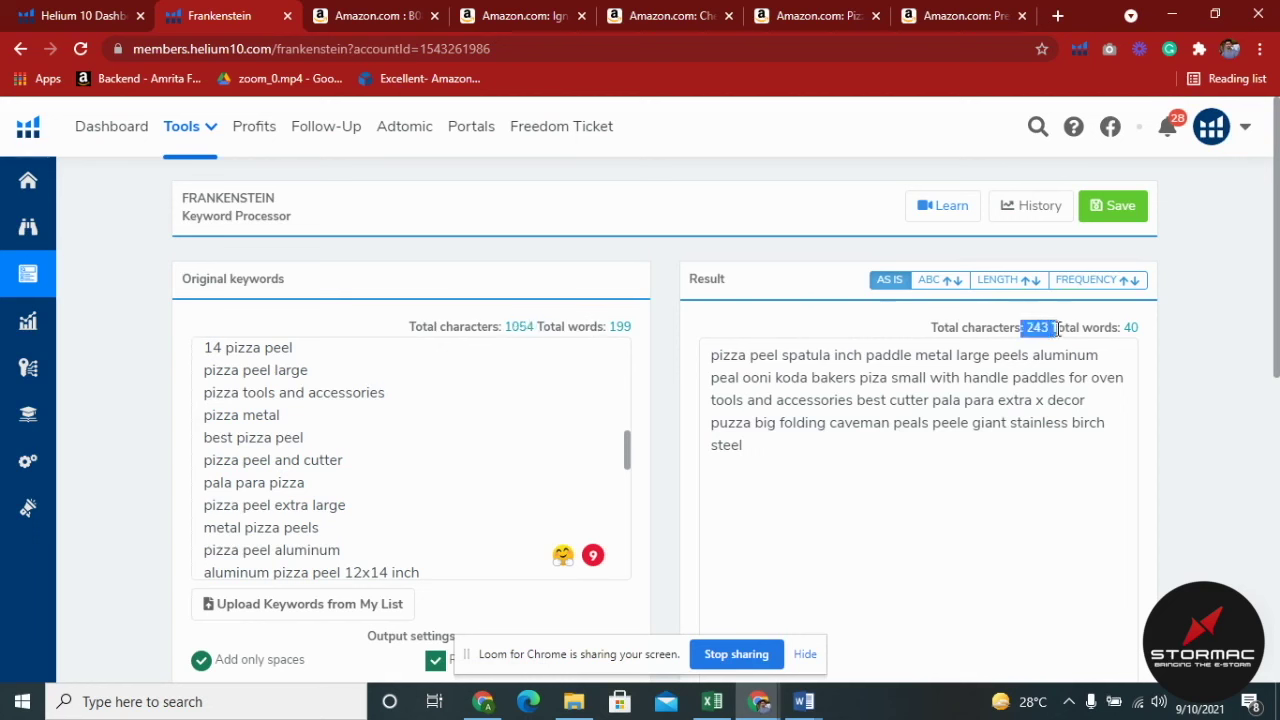
pyautogui.click(827, 450)
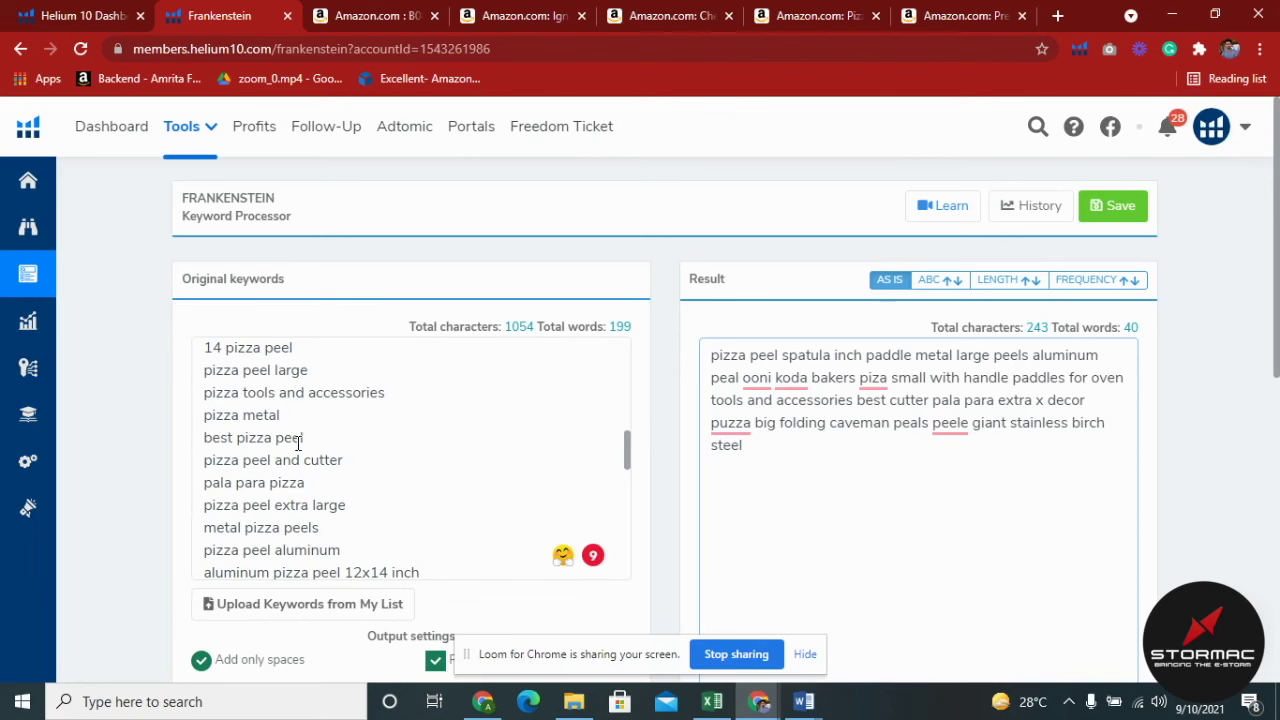
pyautogui.scroll(-2, 614, 463)
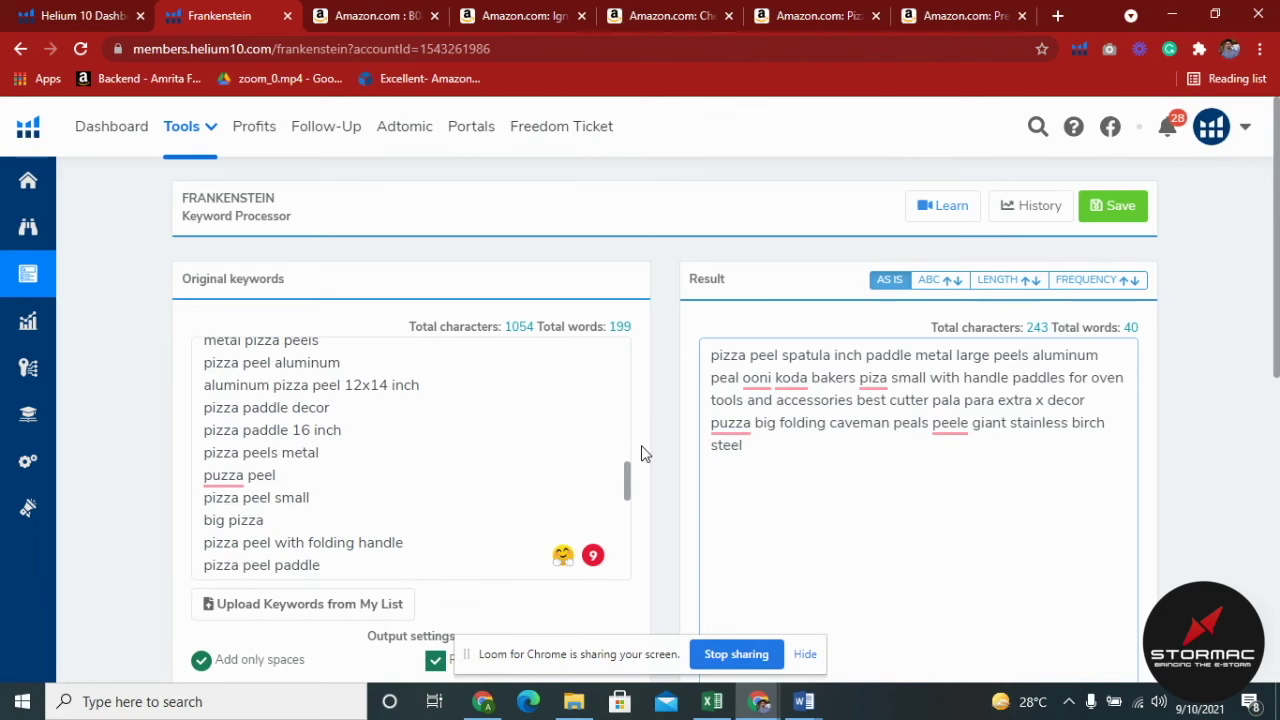
pyautogui.scroll(-3, 648, 445)
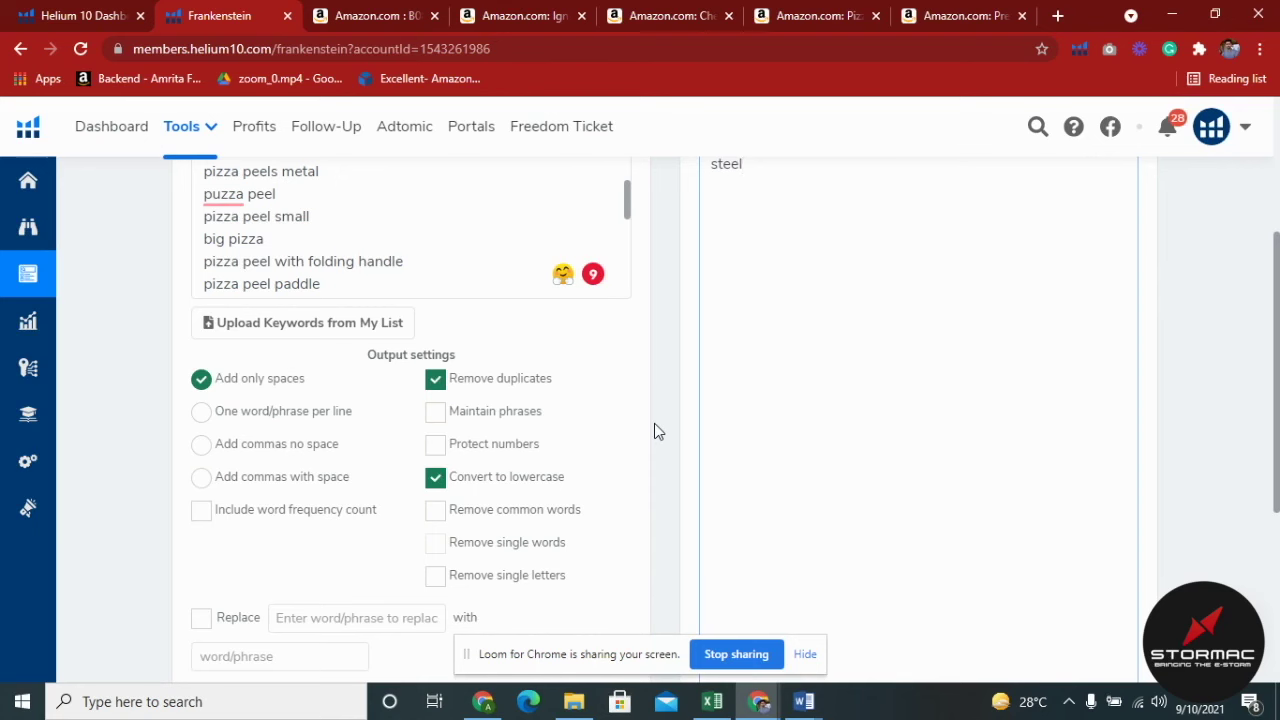
pyautogui.scroll(3, 655, 424)
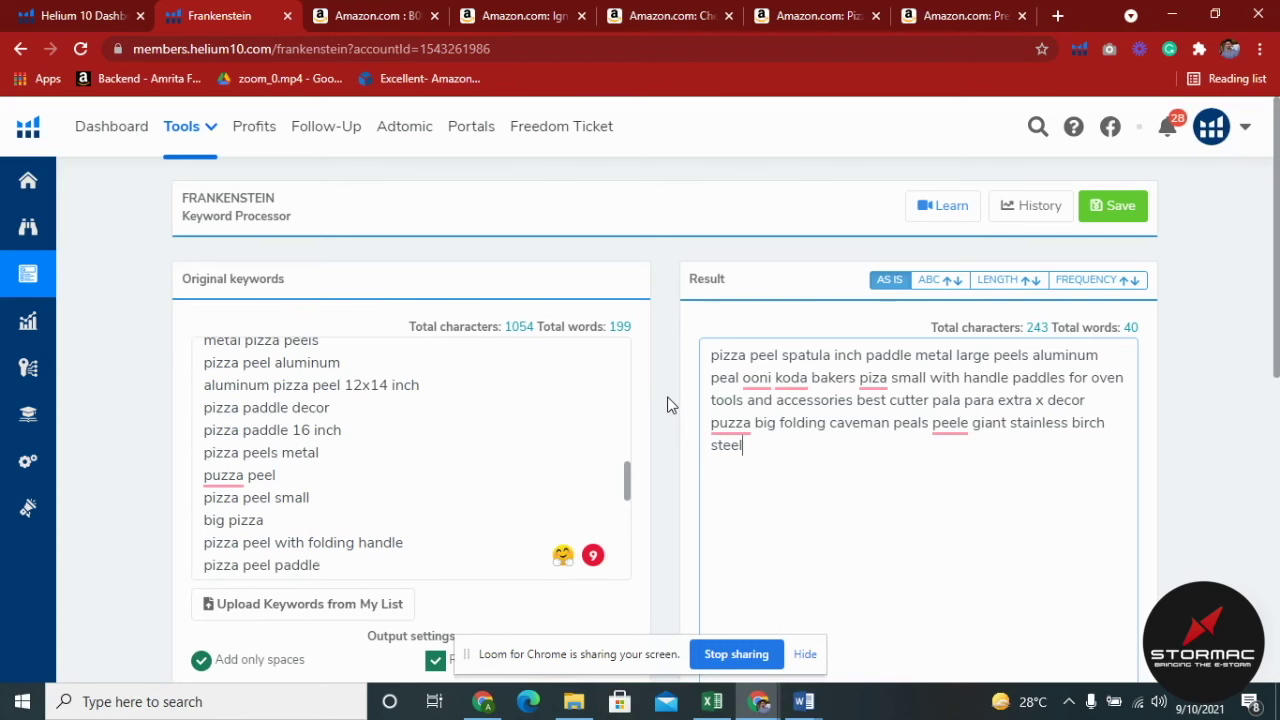
pyautogui.scroll(-3, 663, 405)
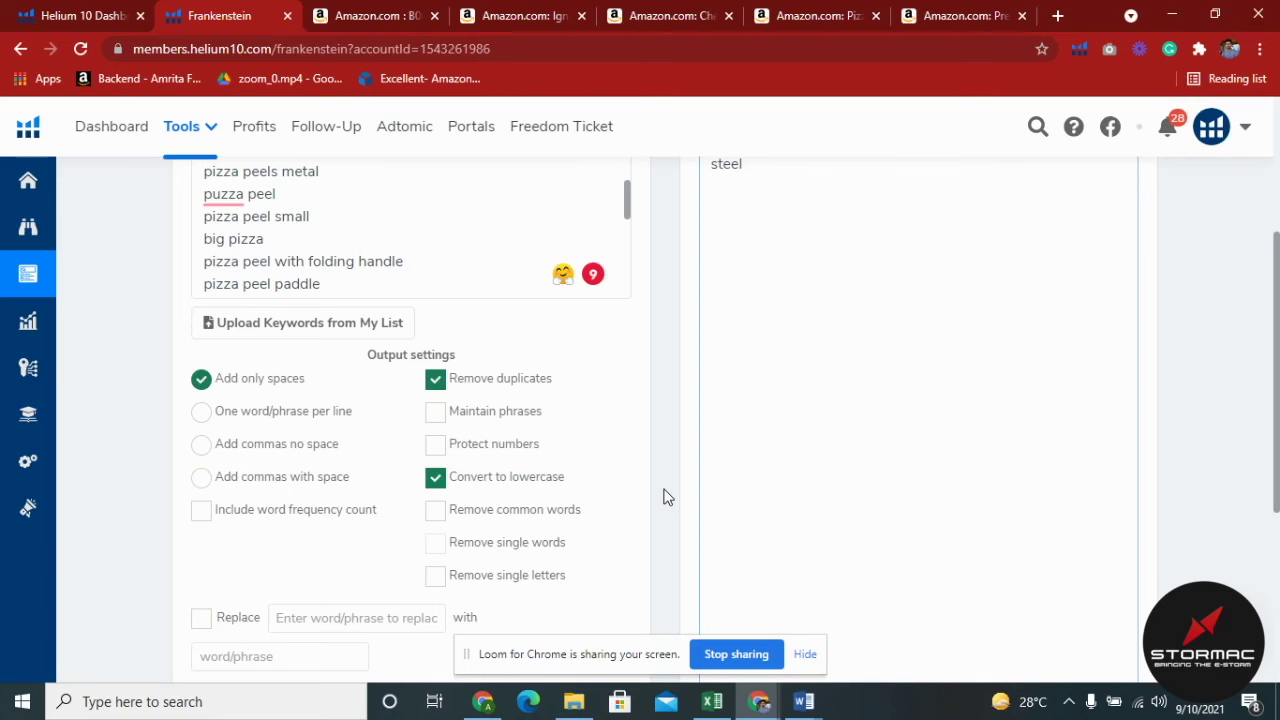
pyautogui.scroll(3, 665, 490)
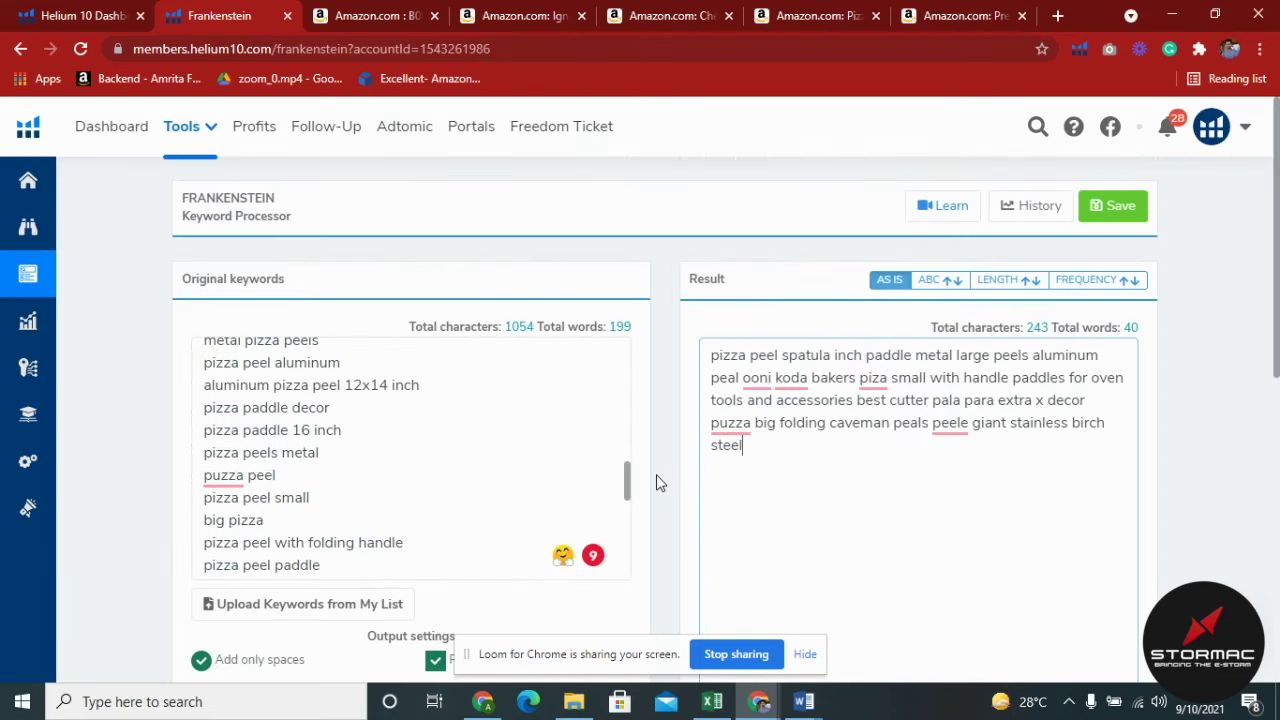
# Set the output to maintain phrases, keep duplicates and separate the keywords with commas and spaces
pyautogui.scroll(-5, 662, 450)
pyautogui.scroll(4, 662, 450)
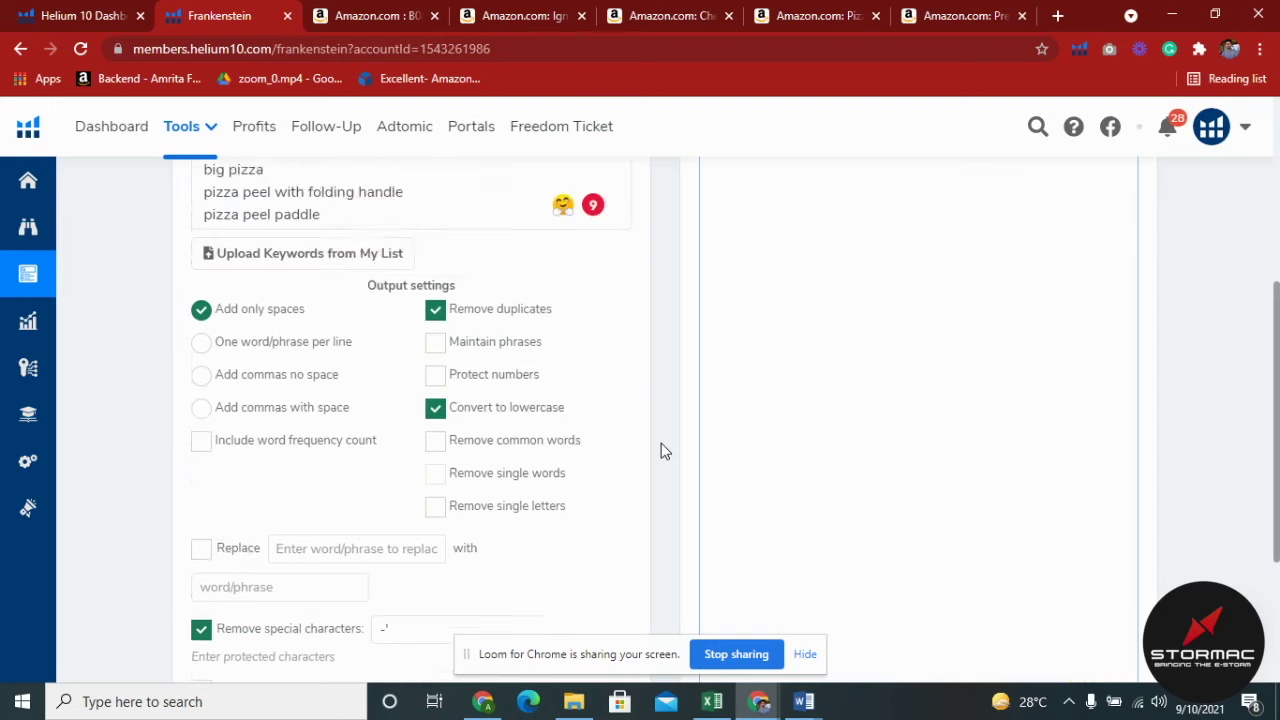
pyautogui.scroll(-3, 431, 388)
pyautogui.click(471, 600)
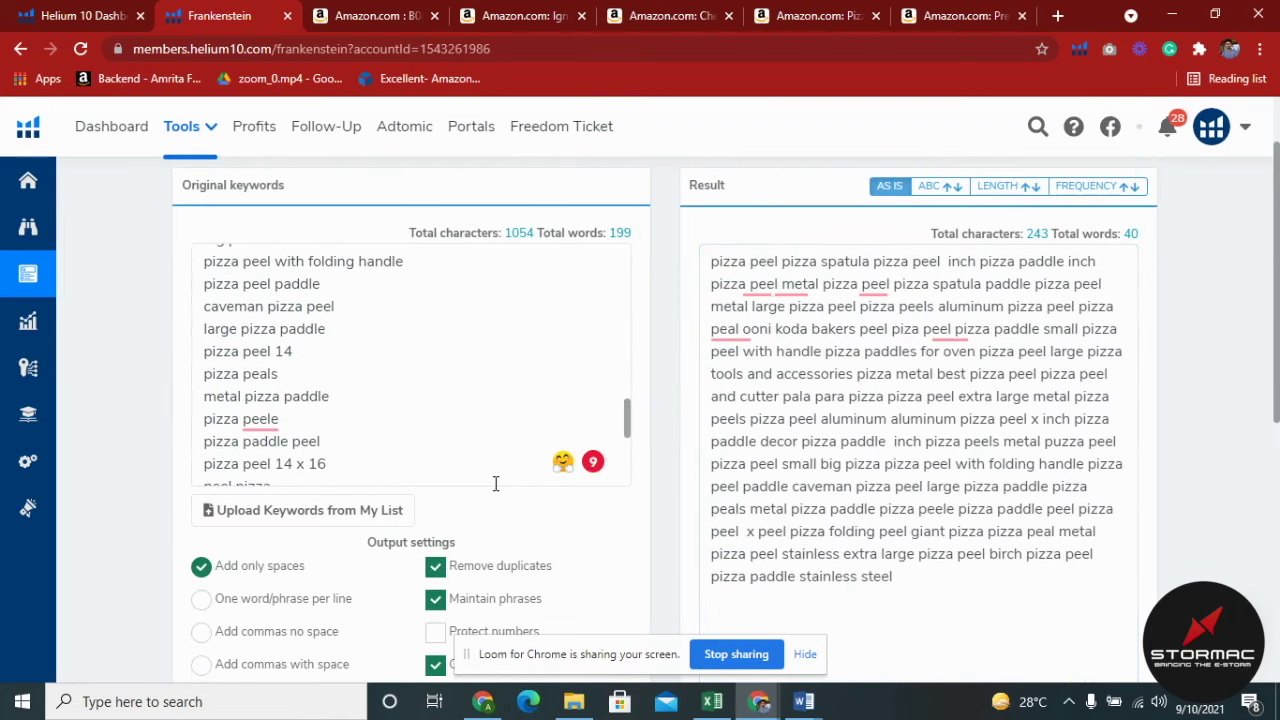
pyautogui.scroll(-2, 491, 480)
pyautogui.click(478, 578)
pyautogui.scroll(-6, 600, 397)
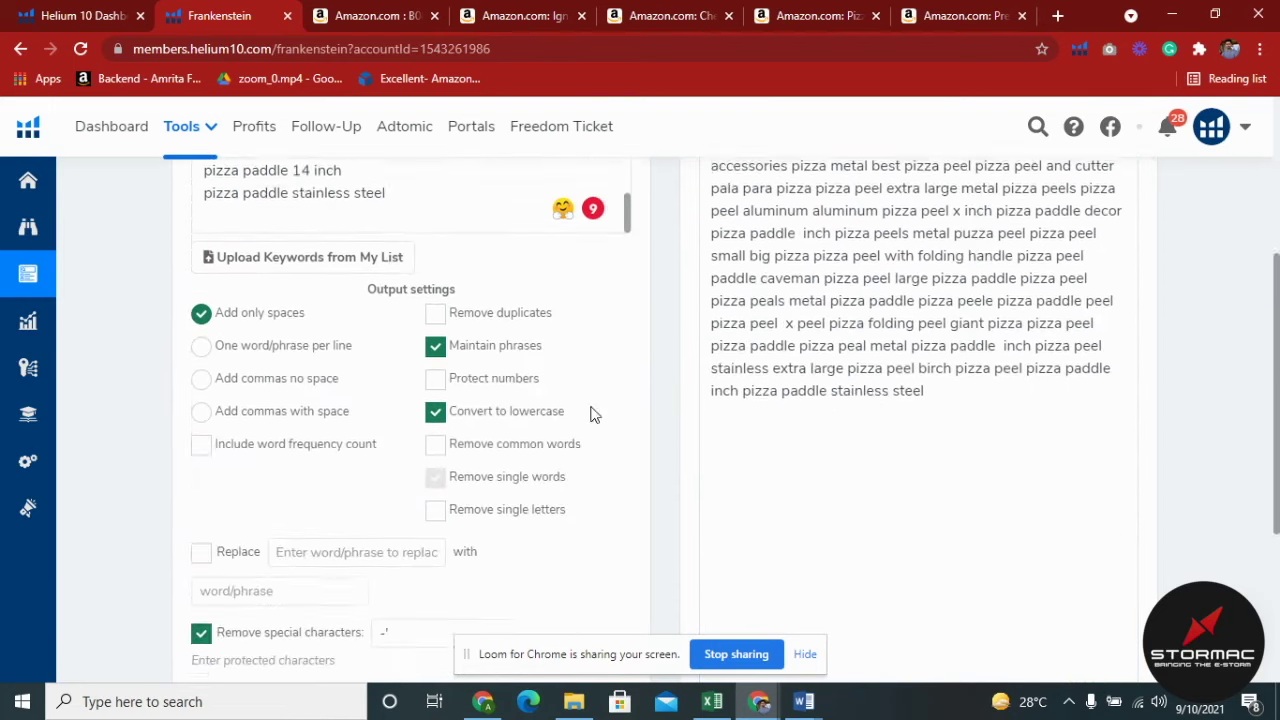
pyautogui.click(264, 385)
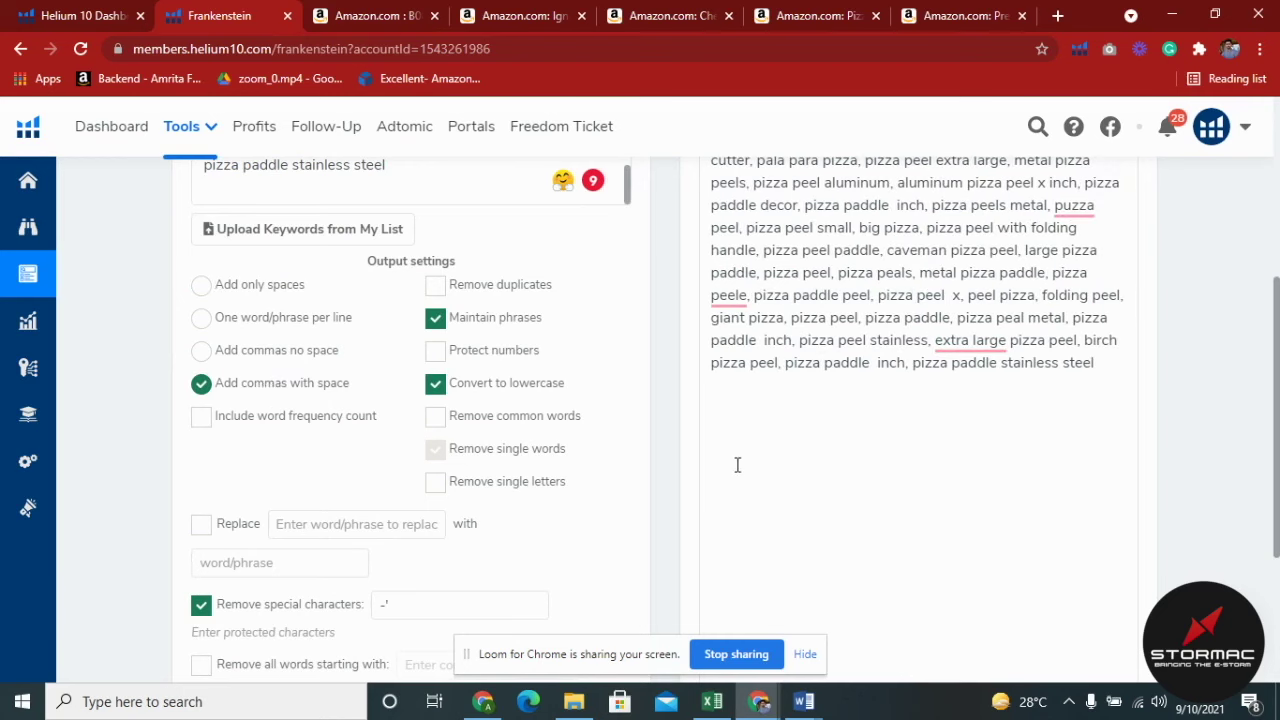
# Review the comma-separated phrases against the original keywords and select the whole result text
pyautogui.scroll(3, 740, 462)
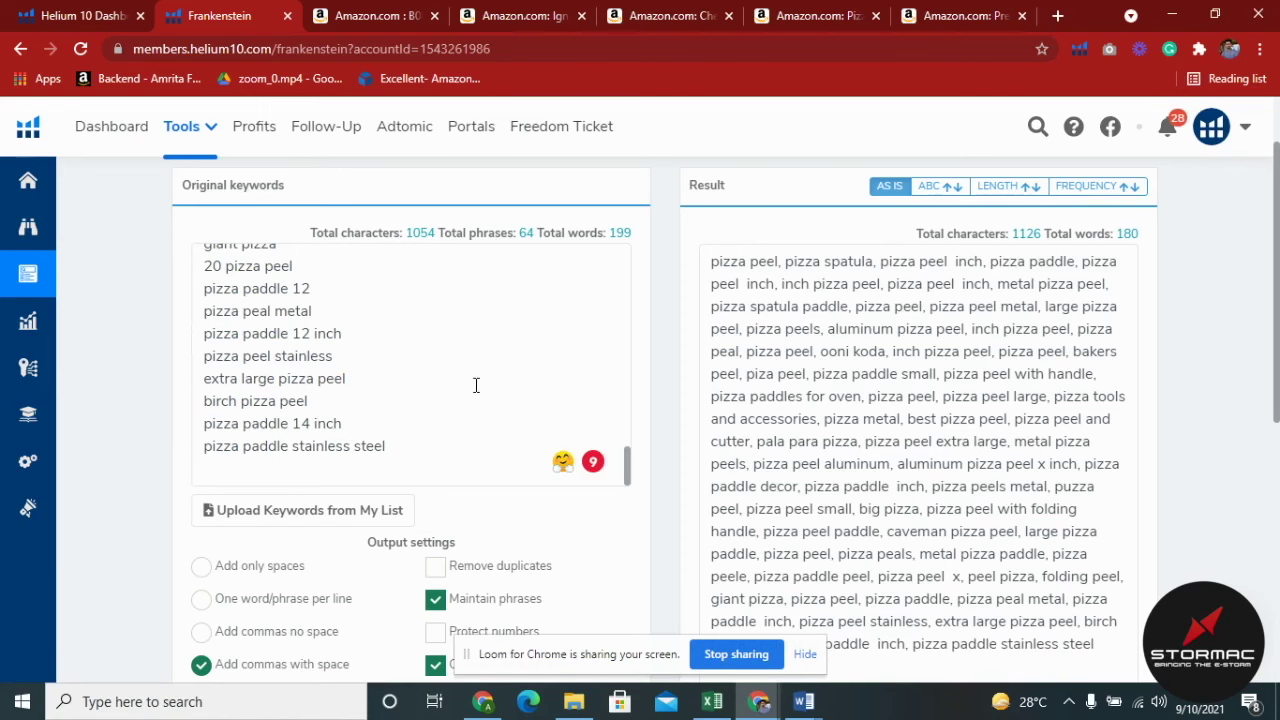
pyautogui.scroll(-2, 476, 385)
pyautogui.scroll(-3, 791, 320)
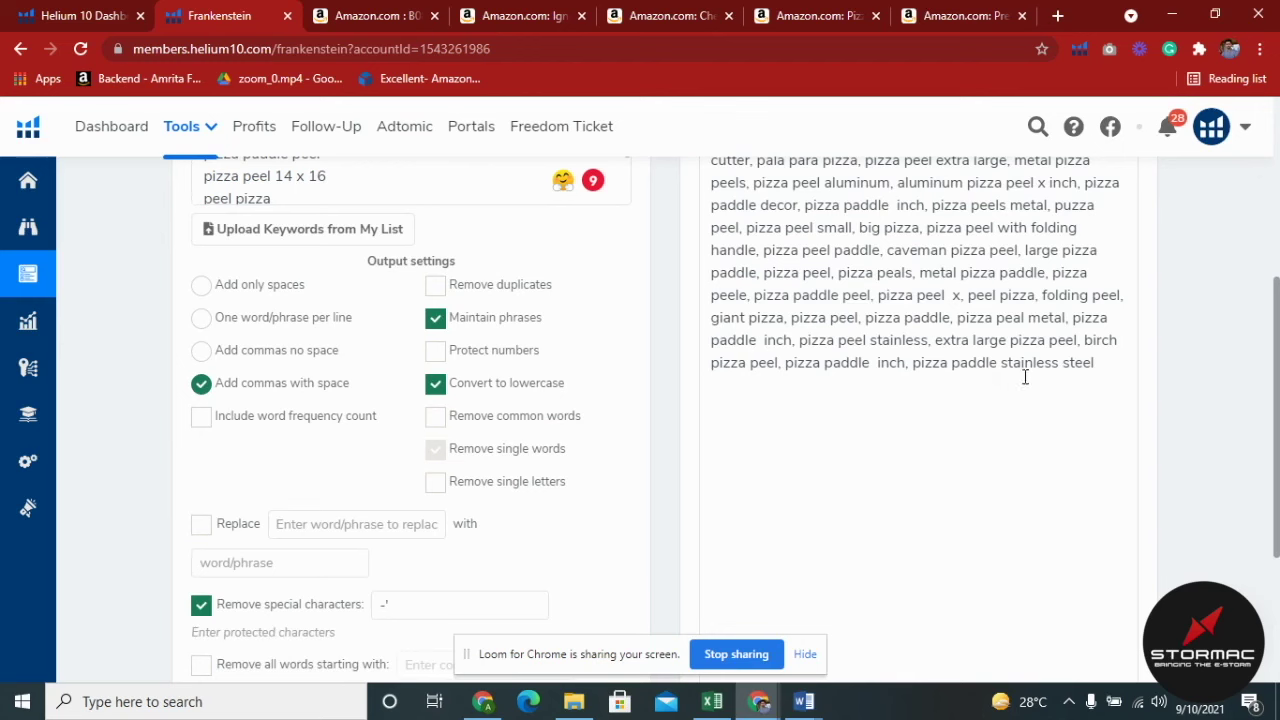
pyautogui.moveTo(1108, 362); pyautogui.dragTo(701, 353)
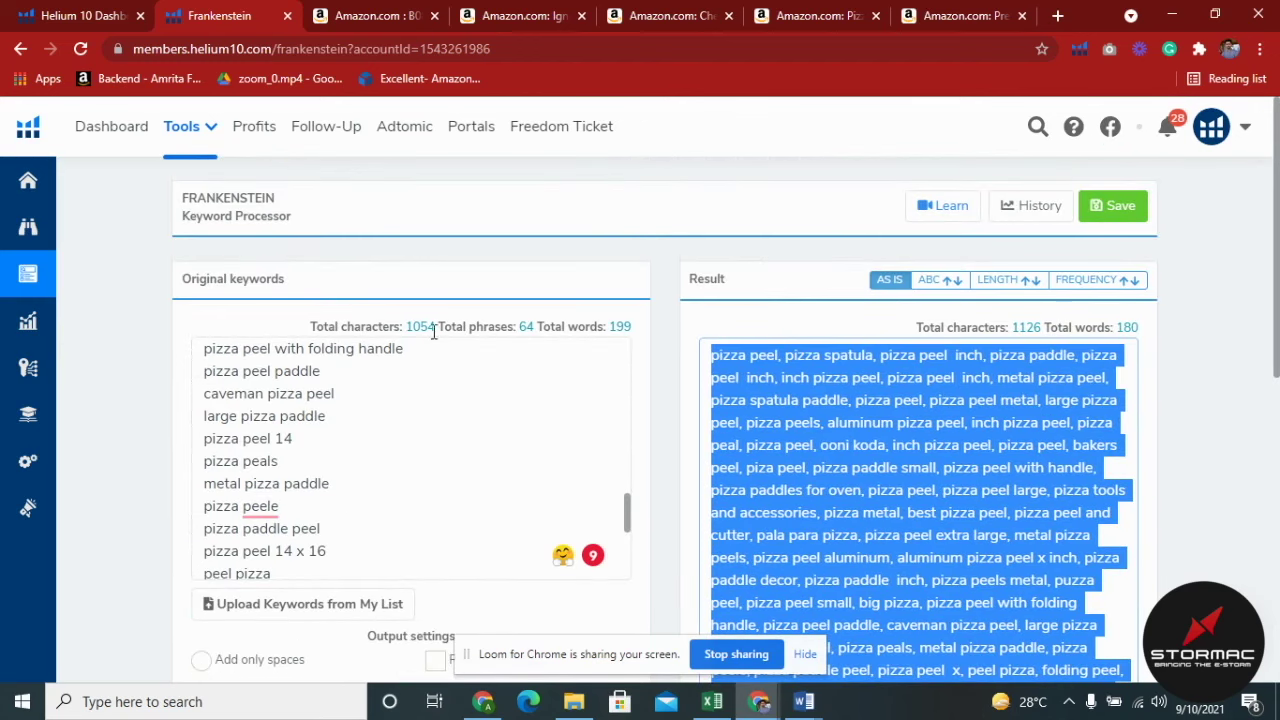
# Open the Scribbles listing optimizer, and copy the second title, "Pizza Peel with Folding Handle…", from the Pizza Peel Optimization document in Word
pyautogui.moveTo(45, 285)
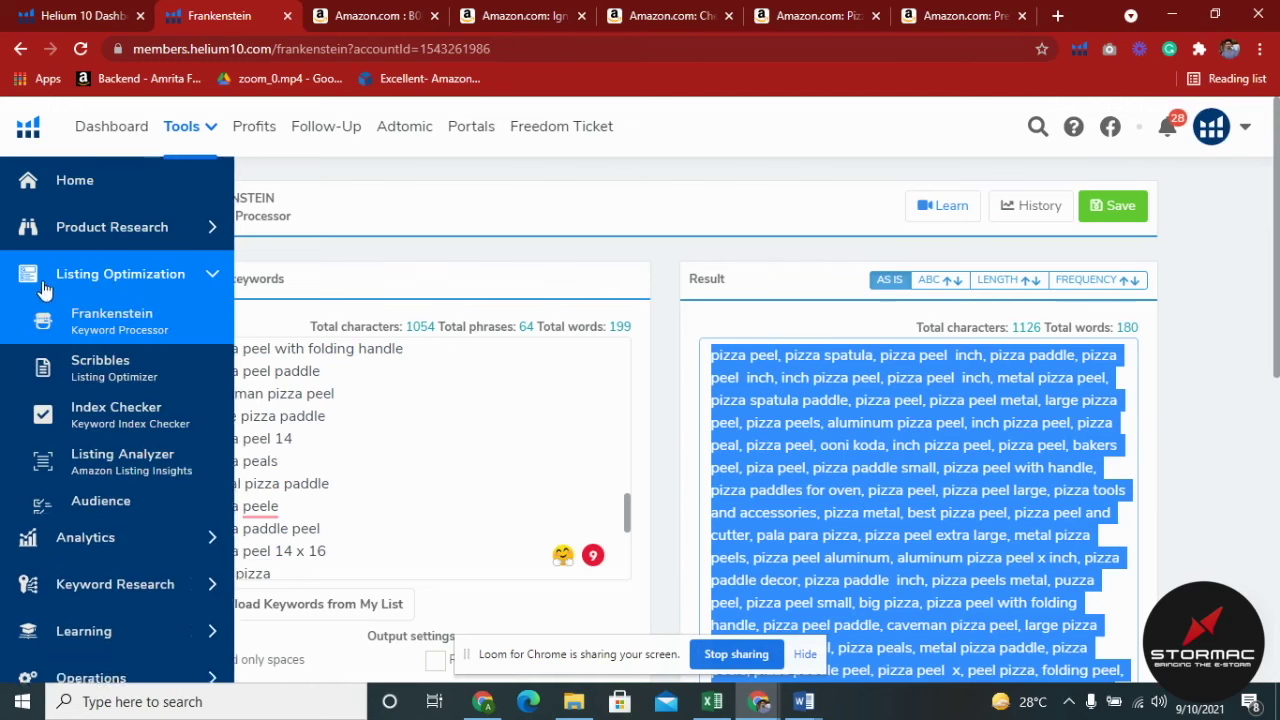
pyautogui.click(147, 376)
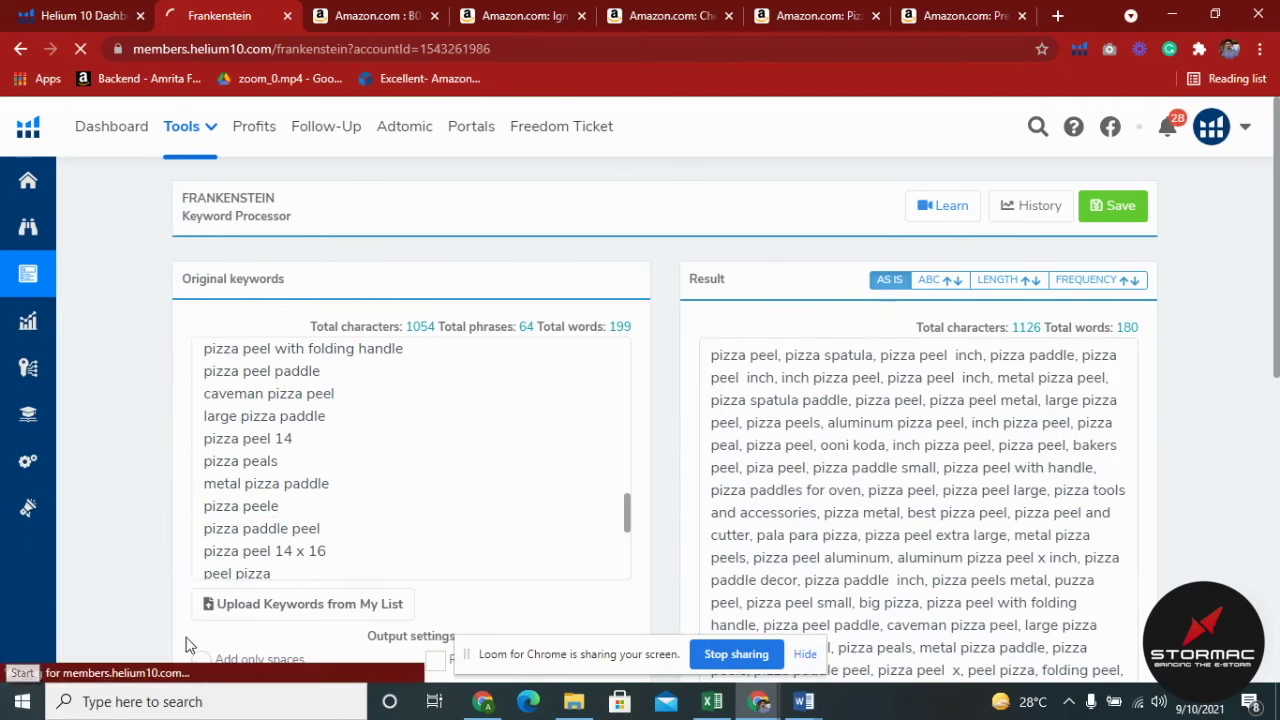
pyautogui.moveTo(808, 703)
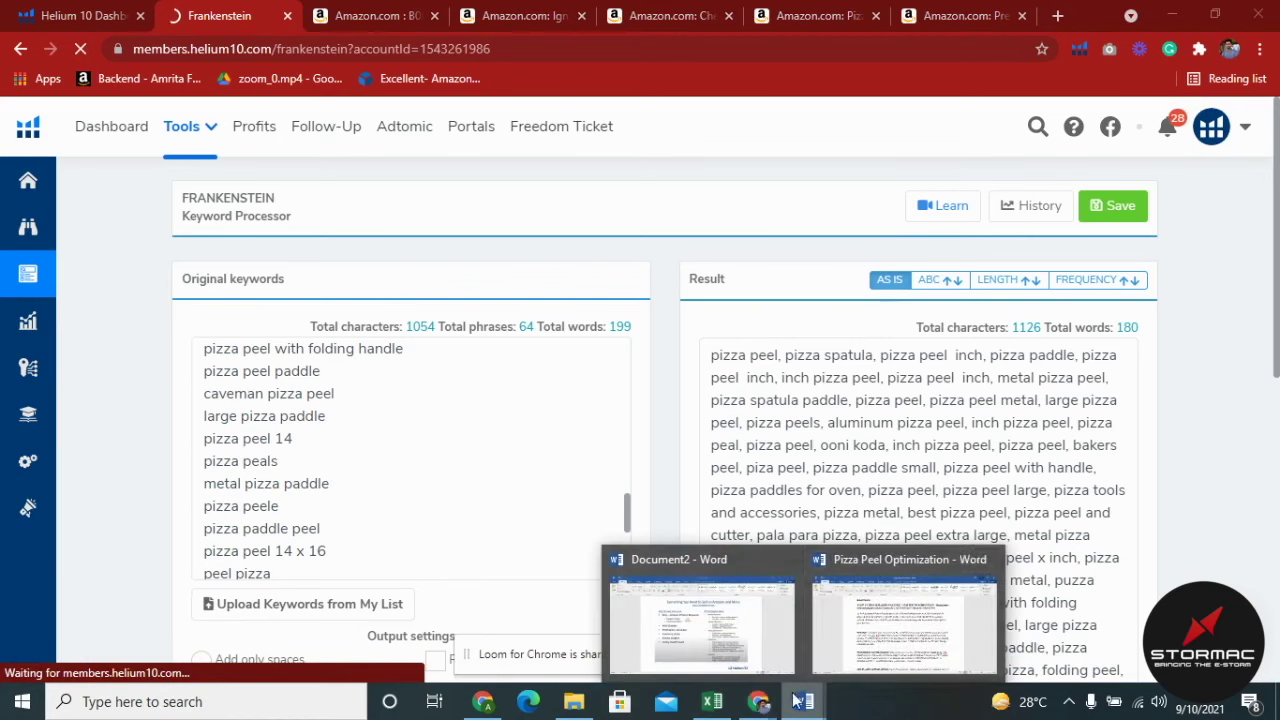
pyautogui.click(900, 615)
pyautogui.scroll(6, 652, 382)
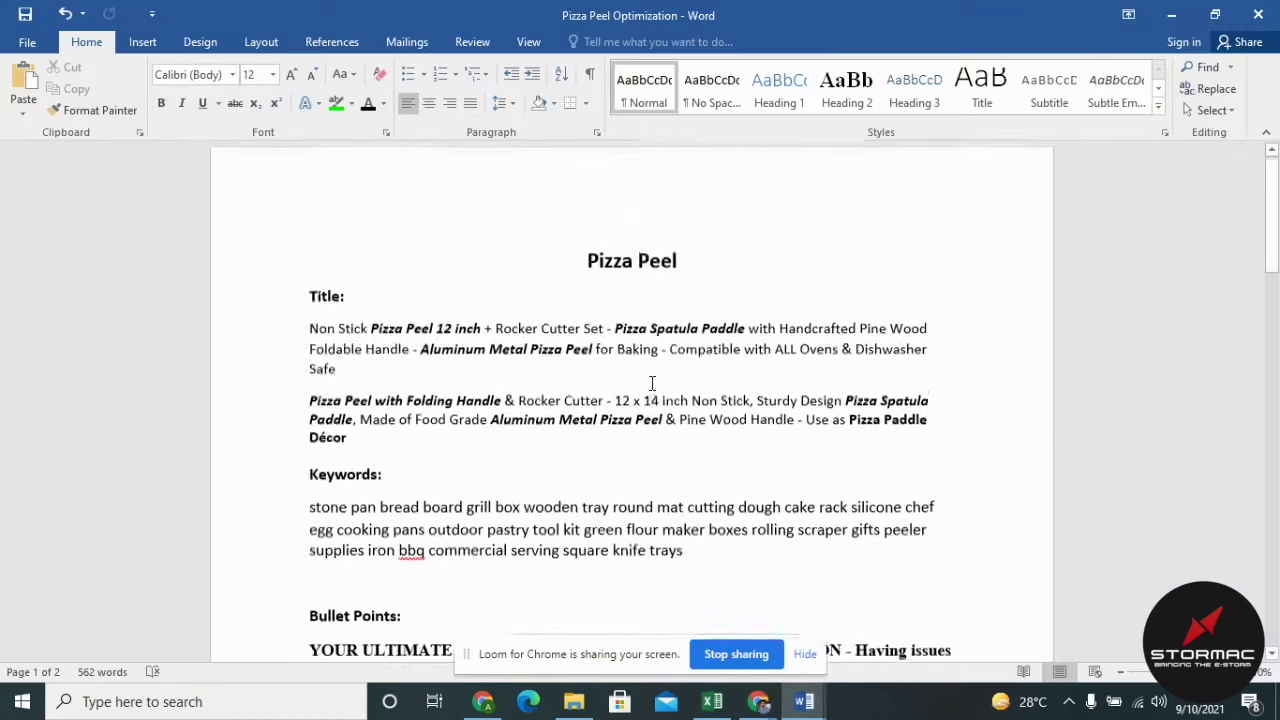
pyautogui.tripleClick(506, 428)
pyautogui.hotkey('ctrl', 'c')
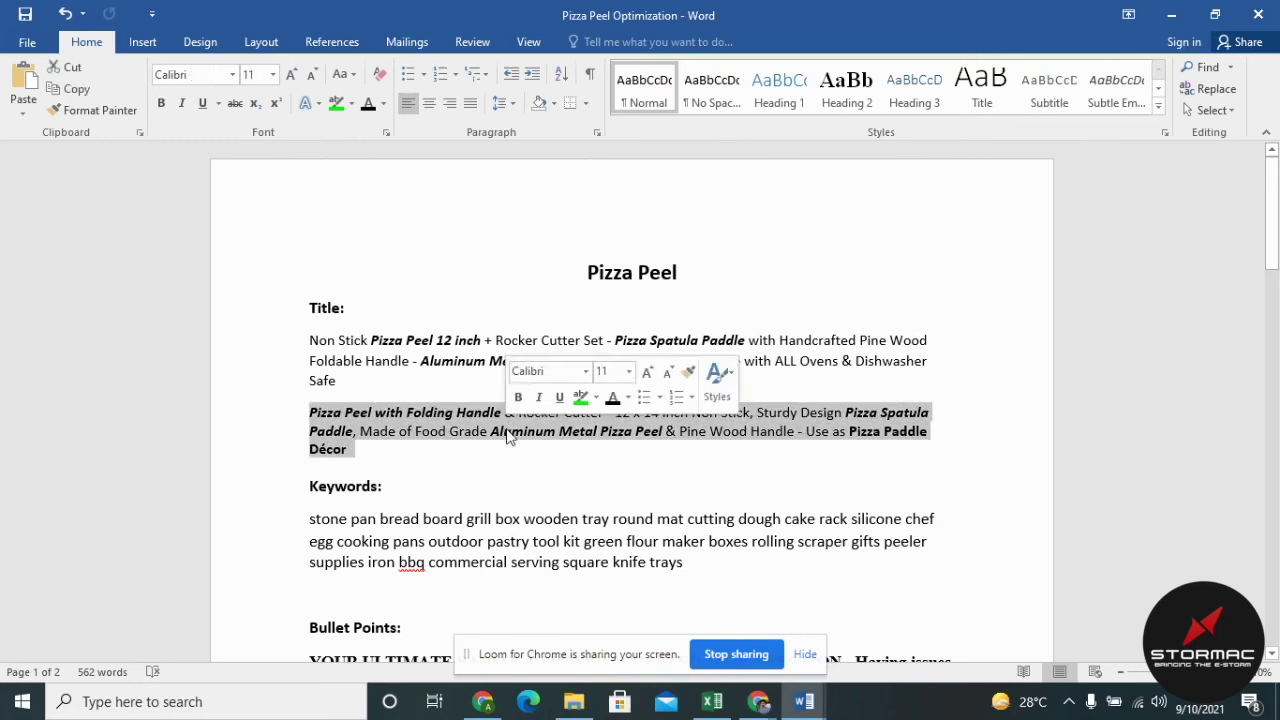
# Fill the Scribbles Title field with the copied title, "Pizza Peel with Folding Handle & Rocker Cutter…"
pyautogui.moveTo(758, 703)
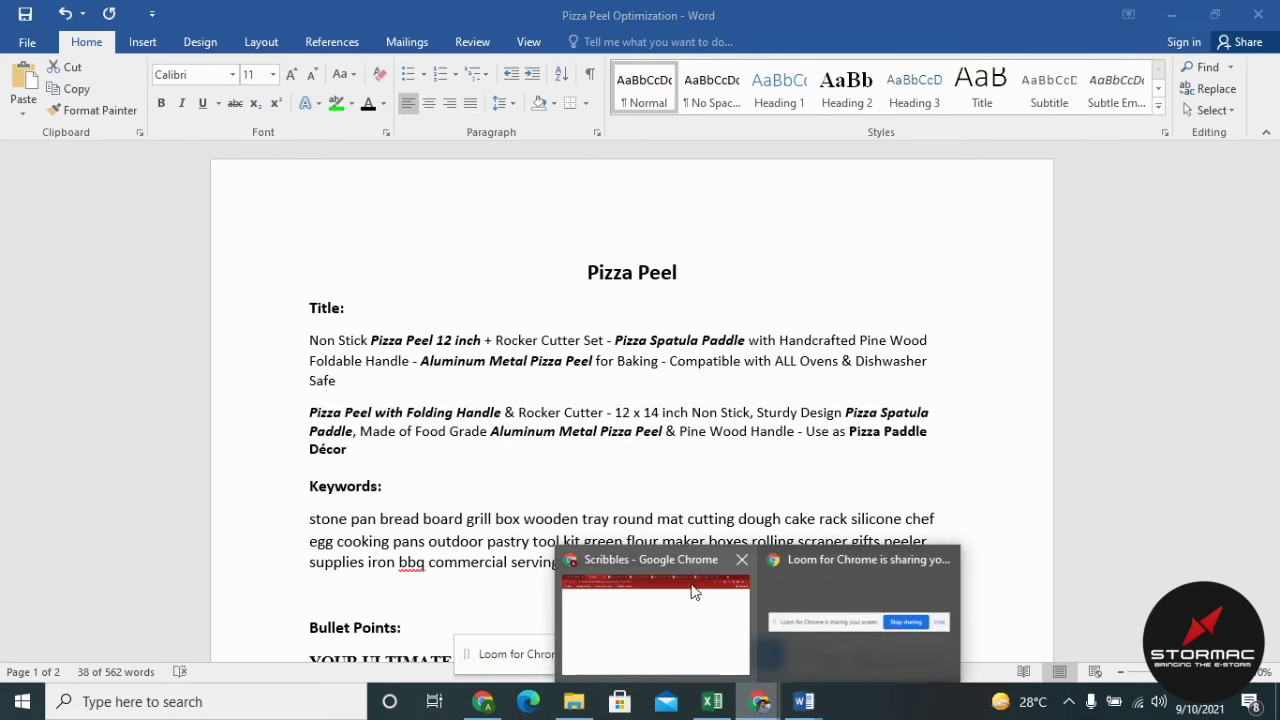
pyautogui.click(655, 622)
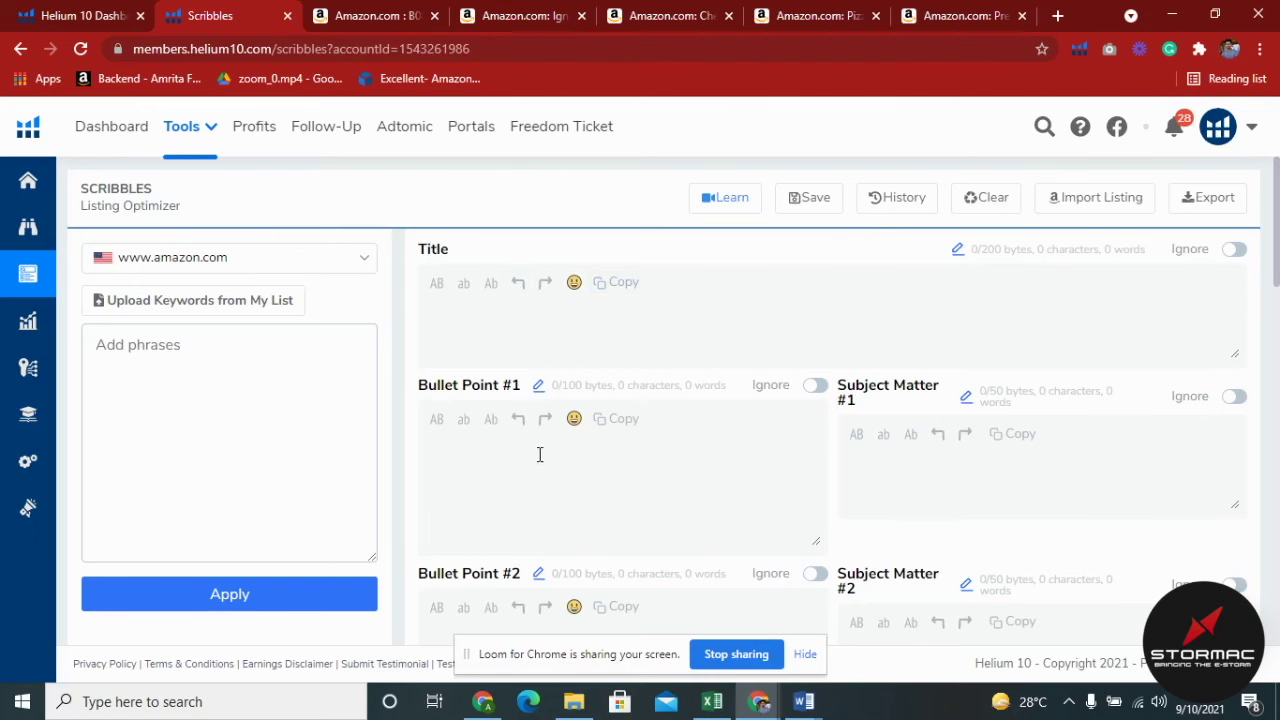
pyautogui.scroll(-12, 577, 446)
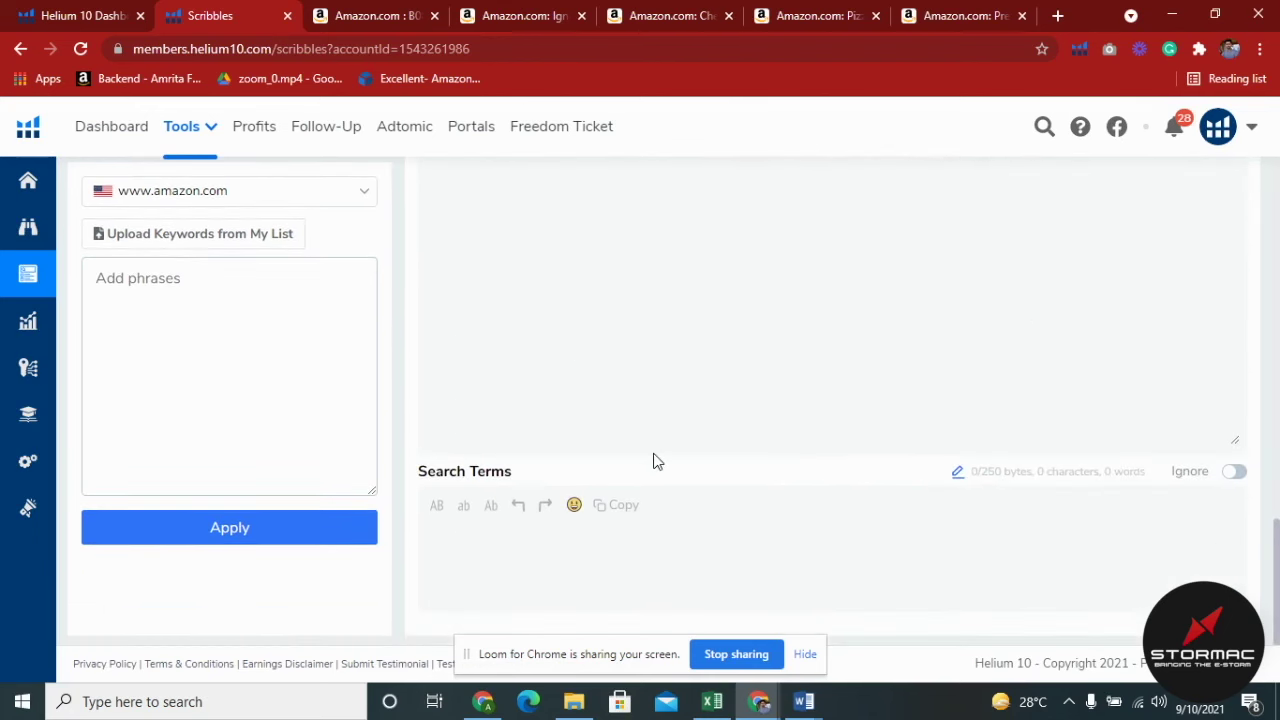
pyautogui.scroll(12, 655, 461)
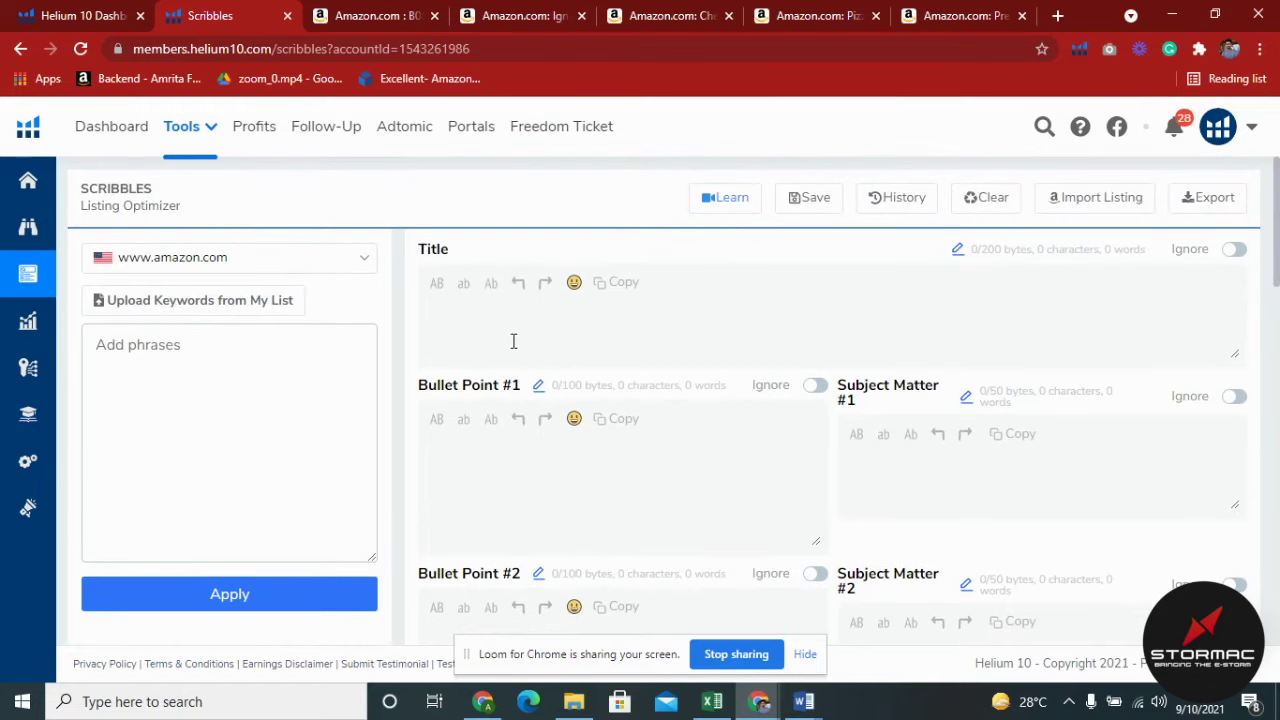
pyautogui.click(518, 326)
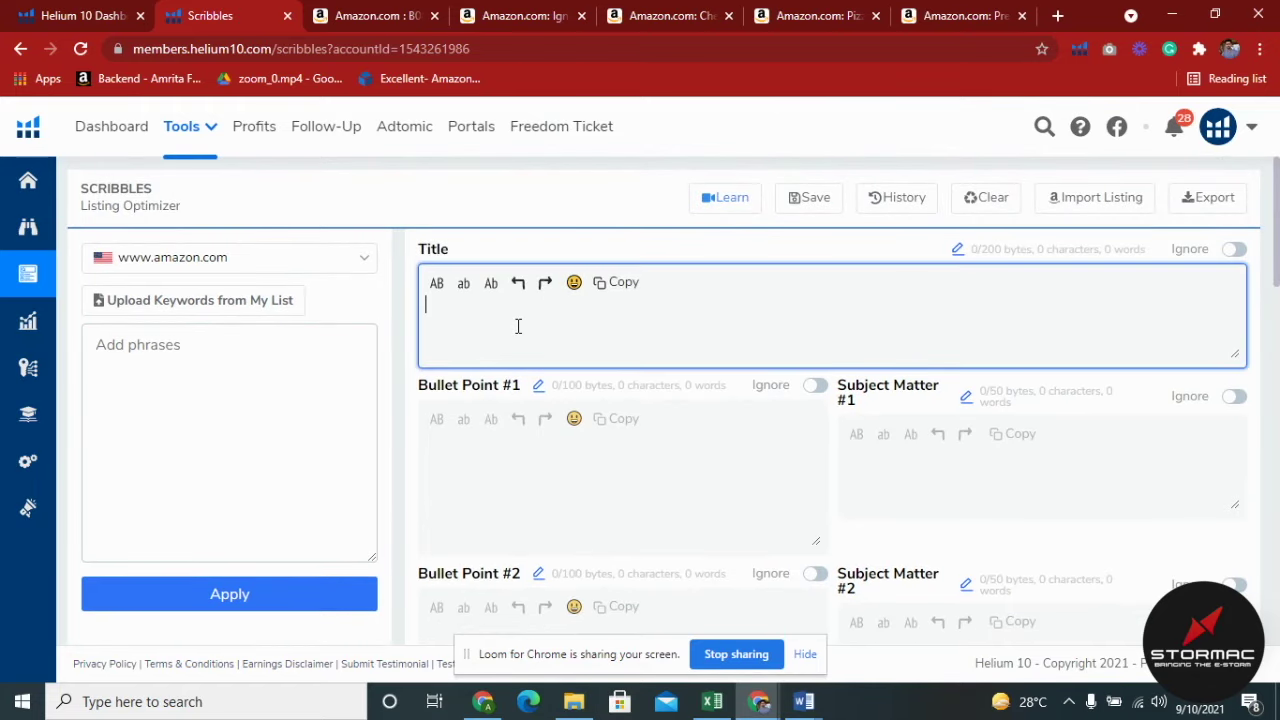
pyautogui.hotkey('ctrl', 'v')
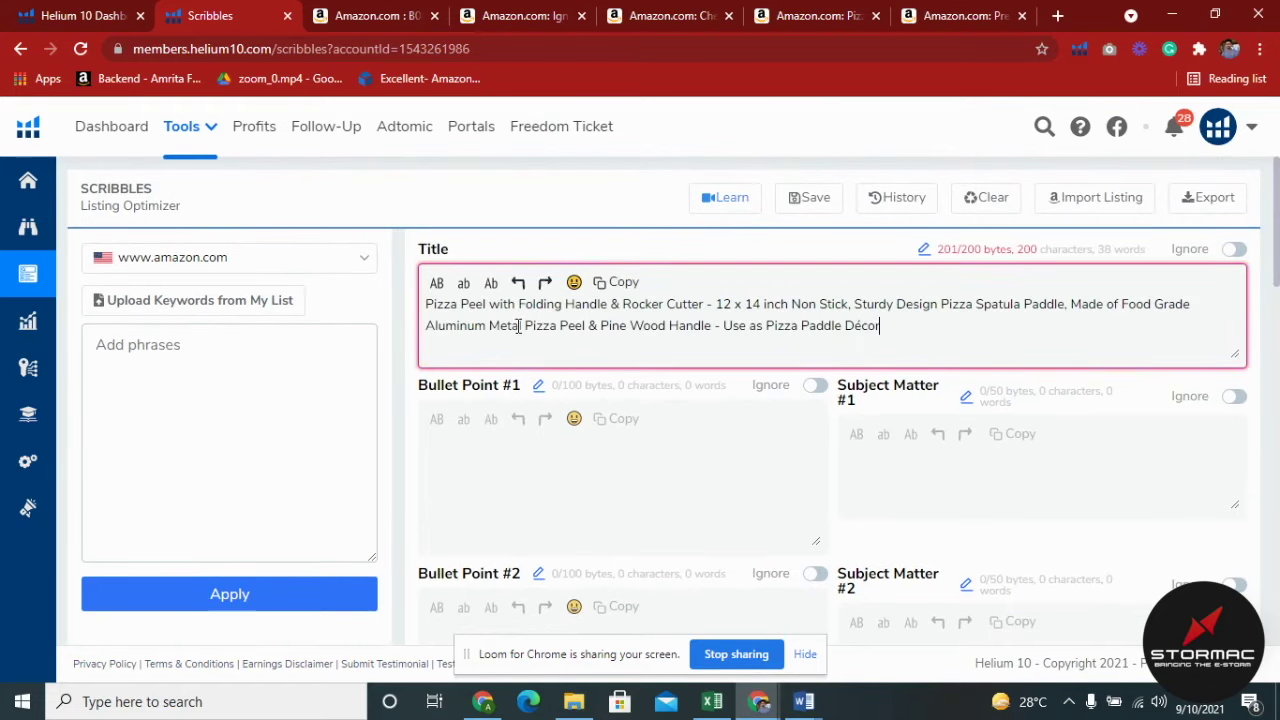
pyautogui.click(572, 230)
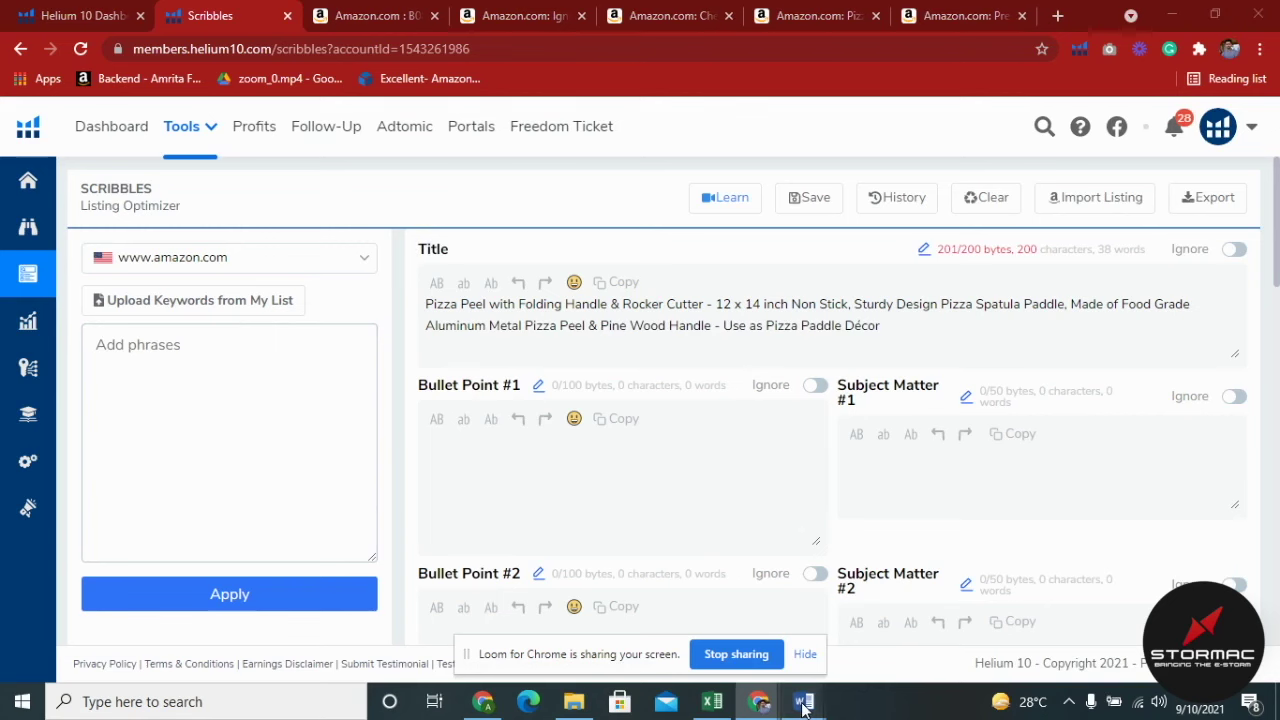
# Copy the Keywords paragraph, "stone pan bread board grill box…", from the Pizza Peel Optimization document into the Scribbles Search Terms field
pyautogui.moveTo(795, 698)
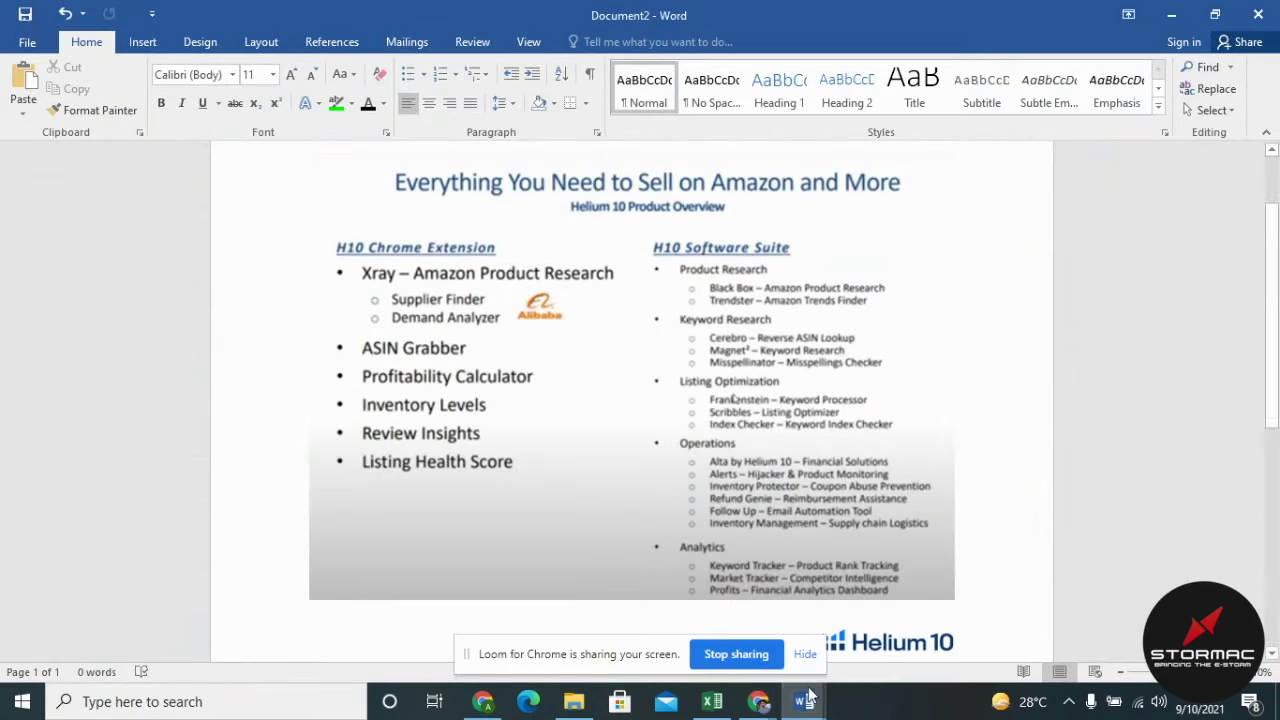
pyautogui.scroll(-3, 503, 388)
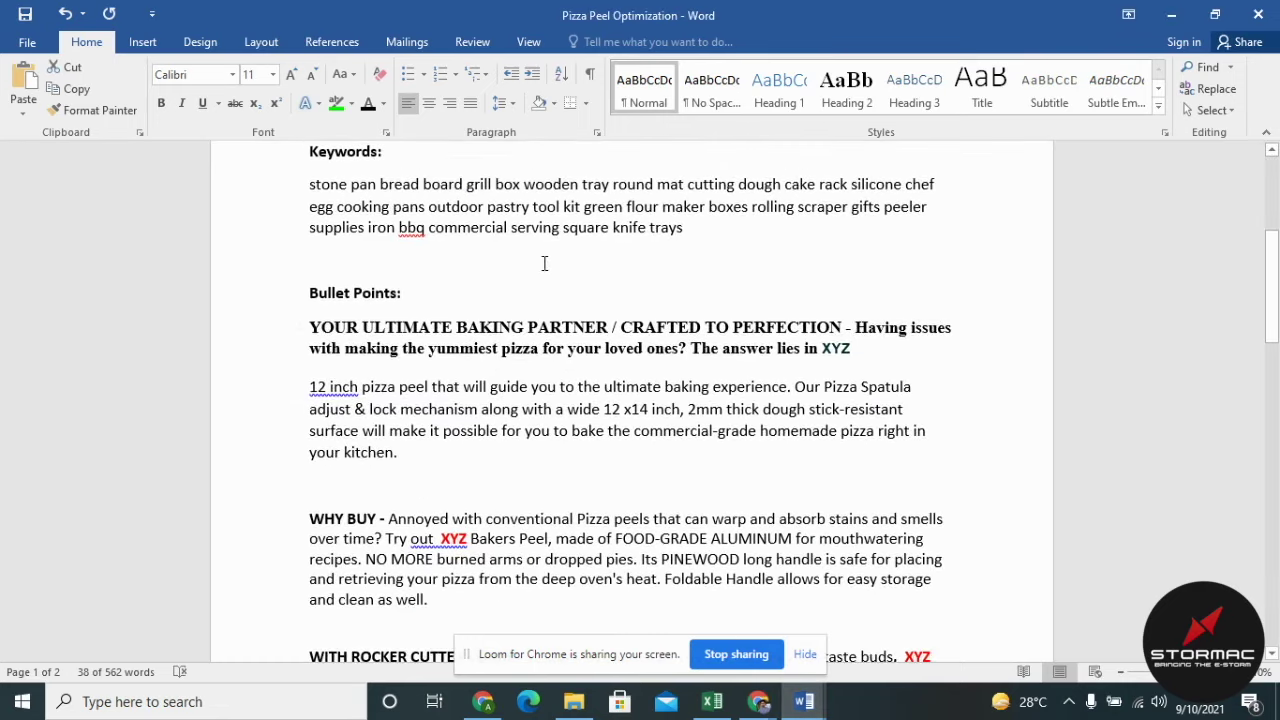
pyautogui.tripleClick(588, 228)
pyautogui.hotkey('ctrl', 'c')
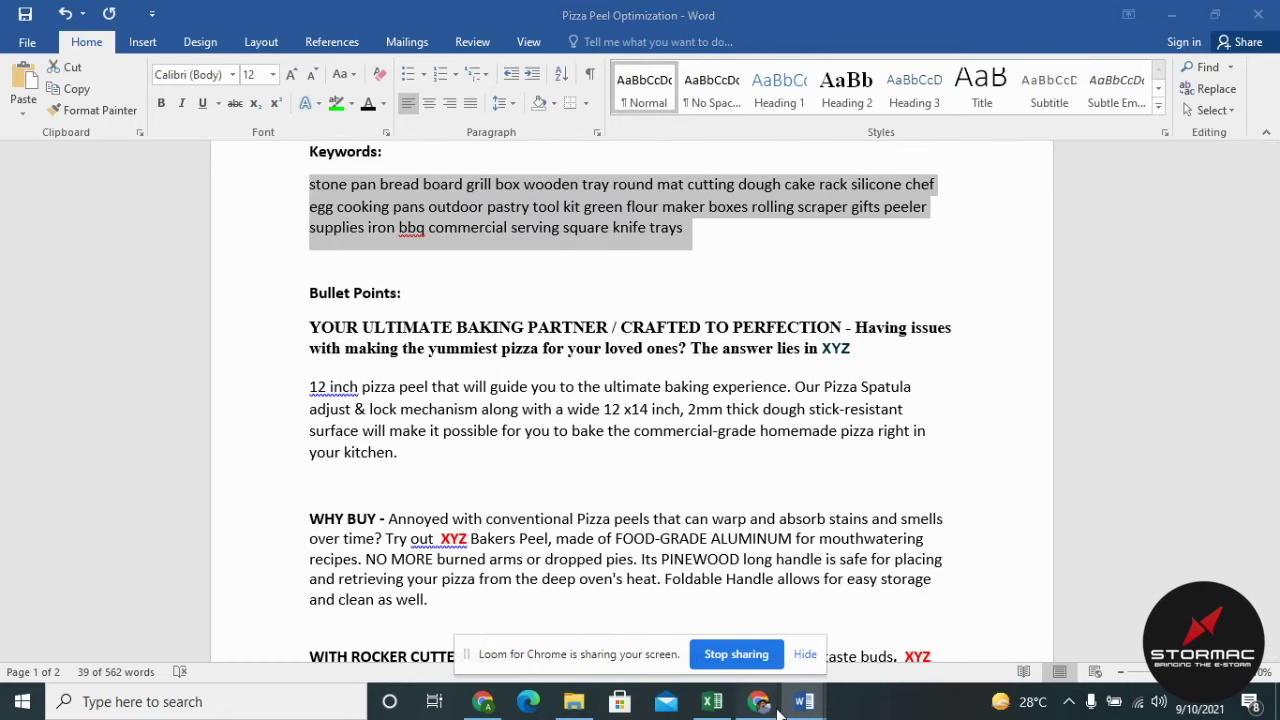
pyautogui.click(620, 600)
pyautogui.scroll(-3, 603, 464)
pyautogui.click(583, 557)
pyautogui.hotkey('ctrl', 'v')
# Copy the "YOUR ULTIMATE BAKING PARTNER" heading and its "12 inch pizza peel…" paragraph from Word into Bullet Point #1 in Scribbles
pyautogui.moveTo(805, 702)
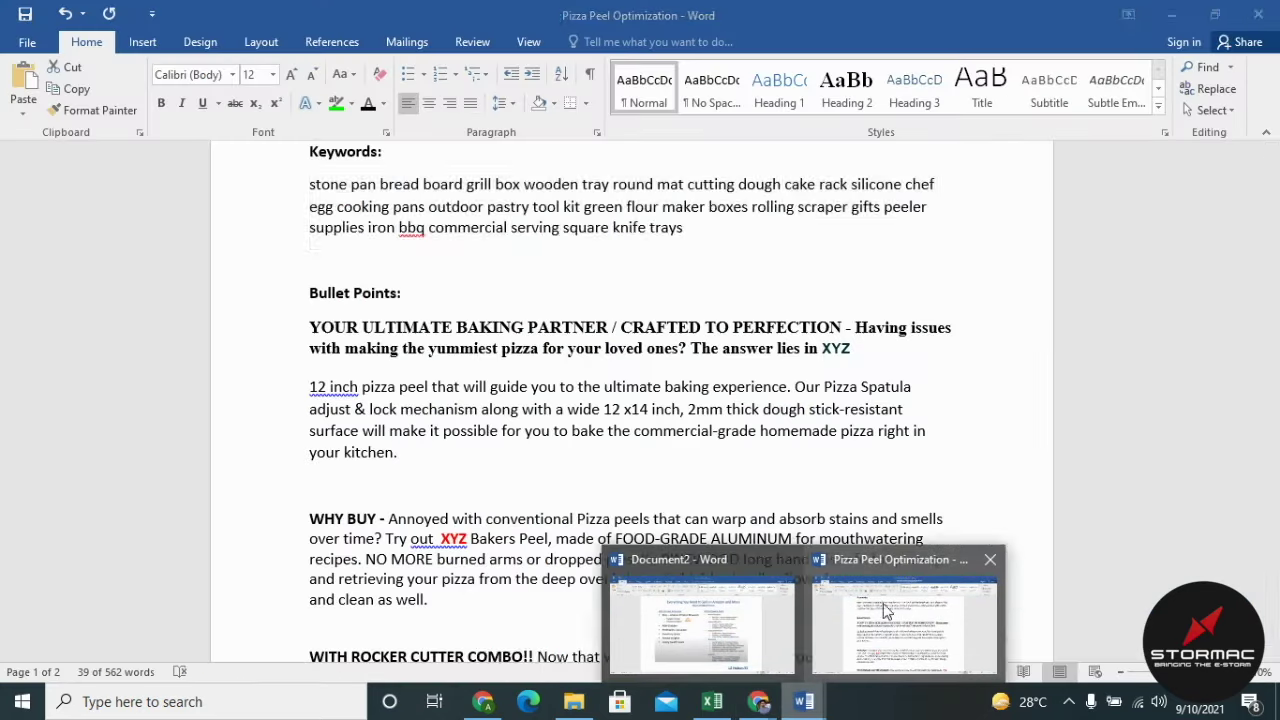
pyautogui.click(915, 625)
pyautogui.scroll(-1, 457, 308)
pyautogui.moveTo(405, 404); pyautogui.dragTo(309, 280)
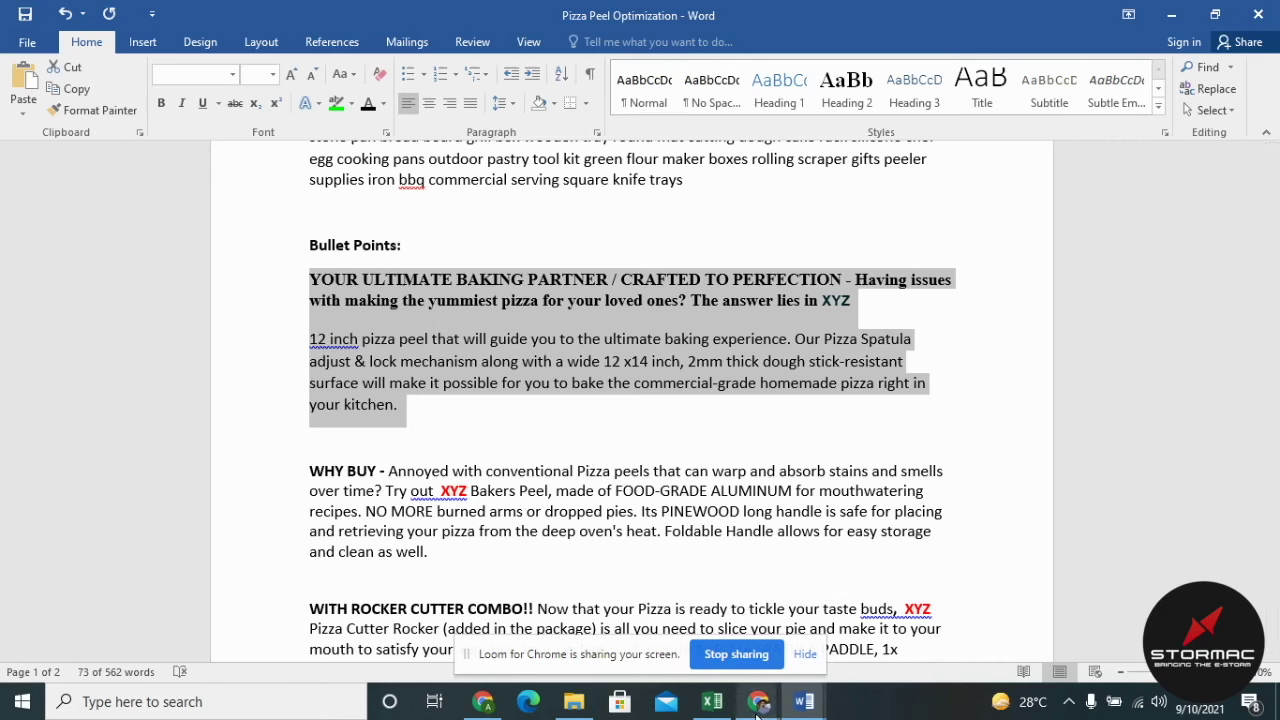
pyautogui.click(757, 702)
pyautogui.click(654, 565)
pyautogui.scroll(15, 630, 580)
pyautogui.click(564, 476)
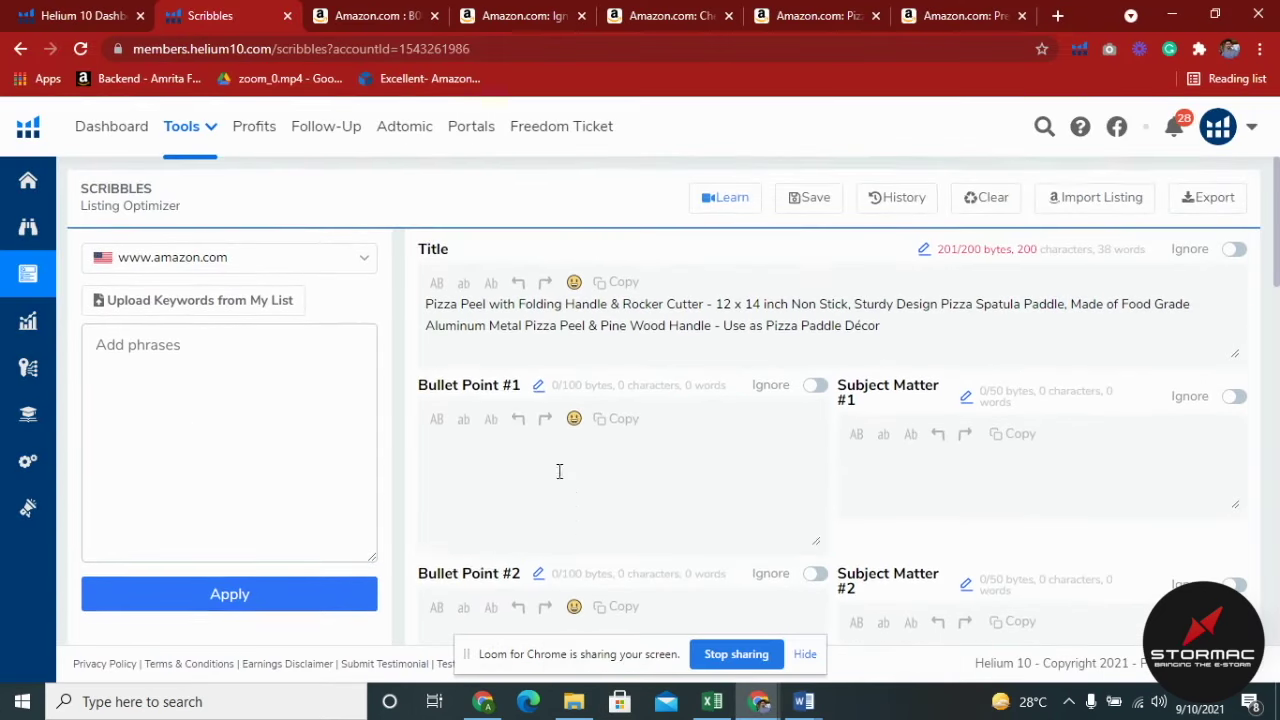
pyautogui.hotkey('ctrl', 'v')
# Copy the "WHY BUY" paragraph from the Word document into Bullet Point #2 in Scribbles
pyautogui.scroll(-2, 814, 597)
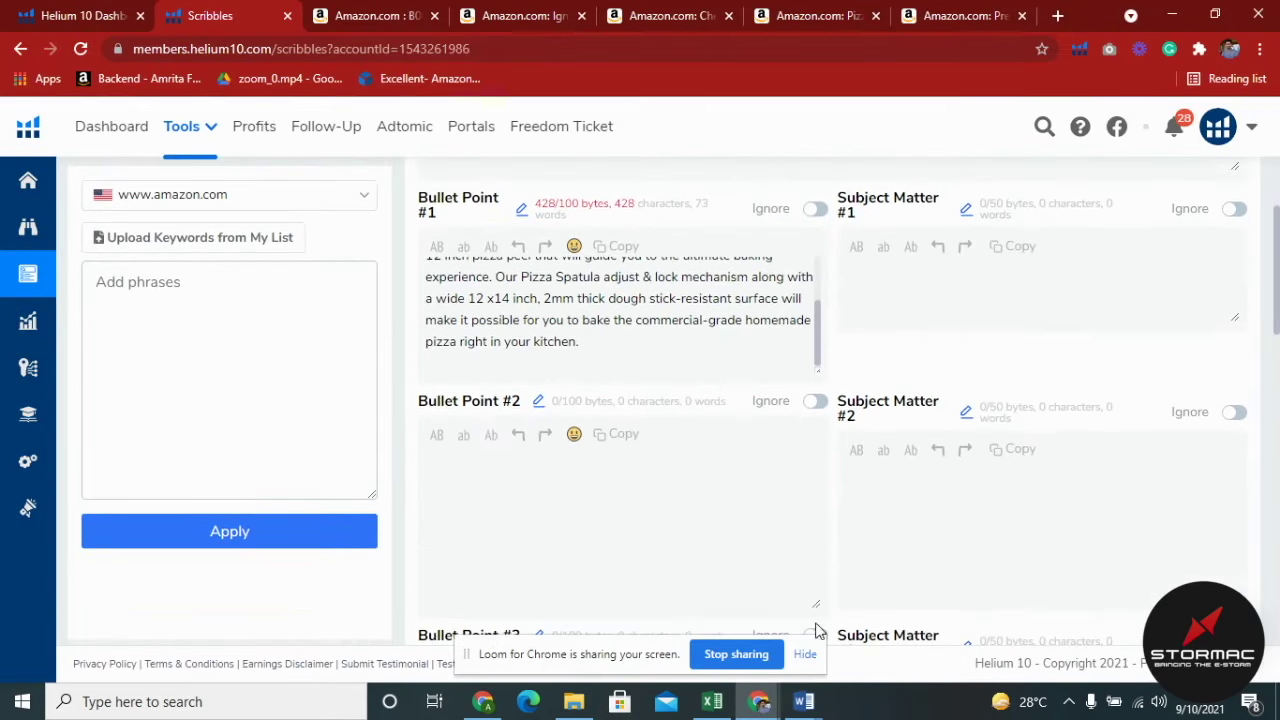
pyautogui.click(803, 701)
pyautogui.click(900, 612)
pyautogui.scroll(-1, 612, 462)
pyautogui.tripleClick(455, 432)
pyautogui.hotkey('ctrl', 'c')
pyautogui.click(758, 701)
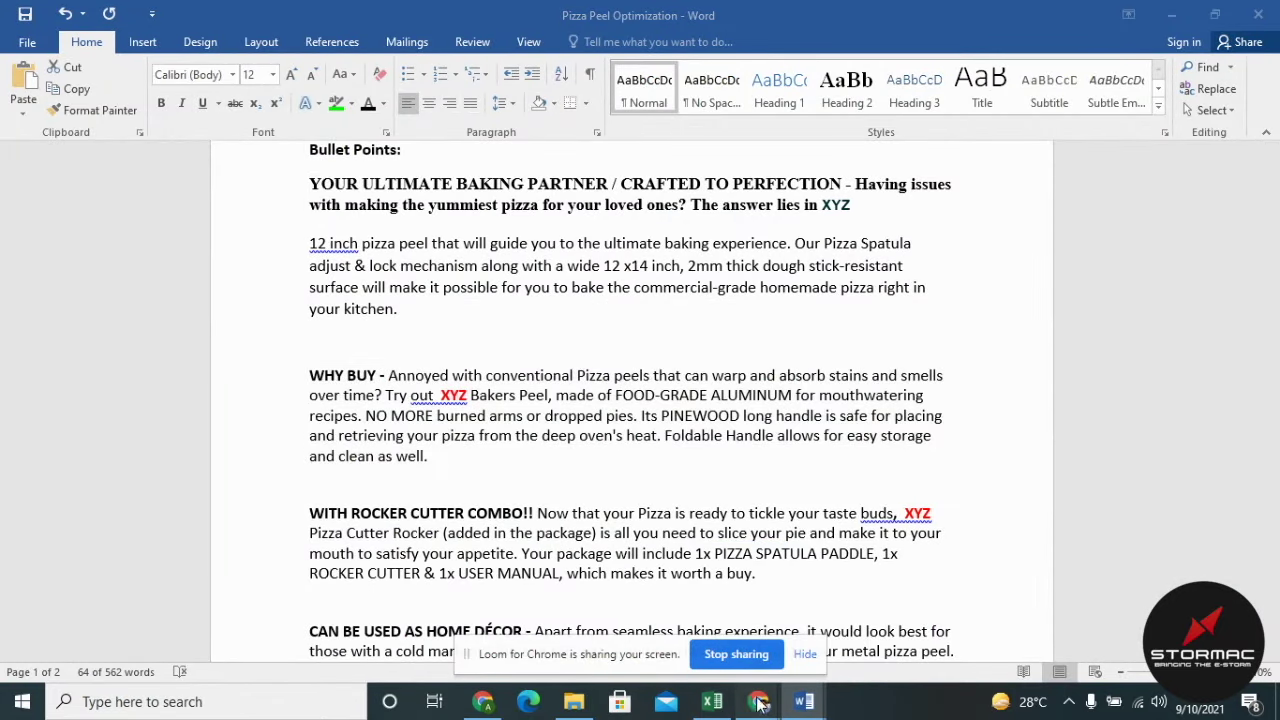
pyautogui.click(640, 600)
pyautogui.click(572, 471)
pyautogui.hotkey('ctrl', 'v')
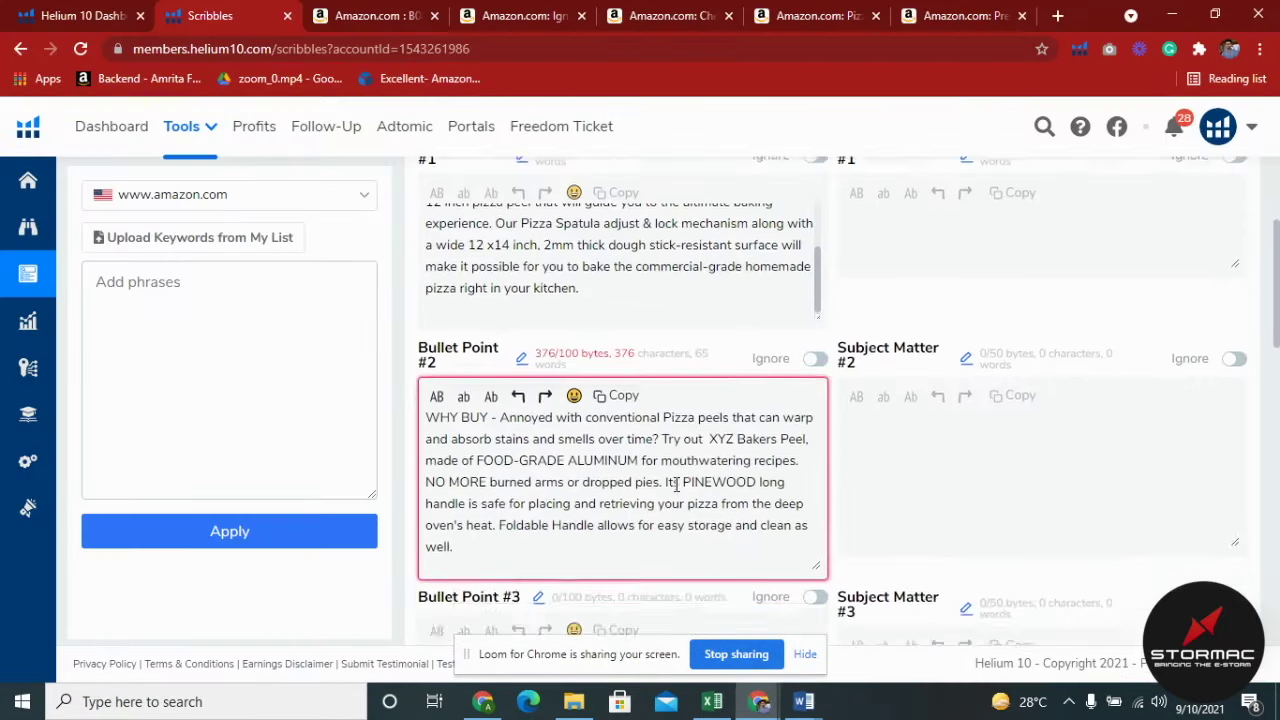
# Copy the "WITH ROCKER CUTTER COMBO!!" paragraph from the Word document into Bullet Point #3 in Scribbles
pyautogui.scroll(-2, 572, 471)
pyautogui.hotkey('alt', 'Tab')
pyautogui.scroll(-3, 622, 500)
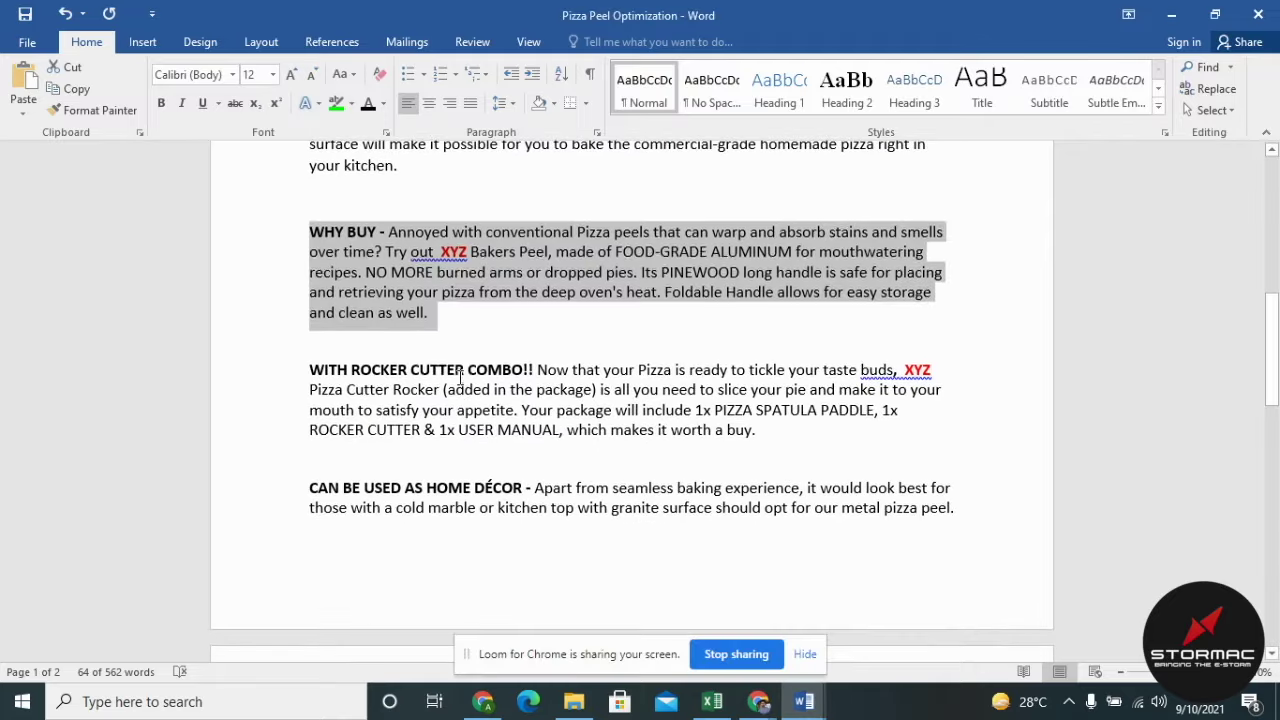
pyautogui.tripleClick(520, 432)
pyautogui.hotkey('ctrl', 'c')
pyautogui.click(762, 703)
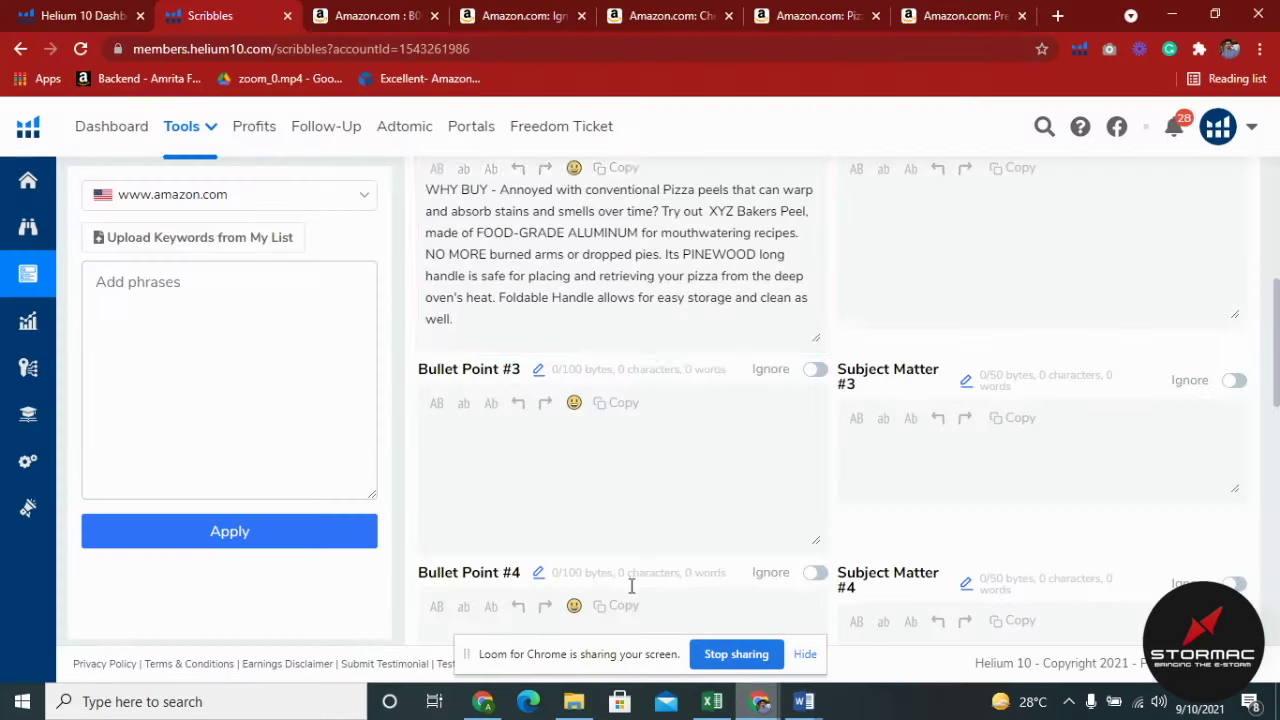
pyautogui.click(657, 537)
pyautogui.hotkey('ctrl', 'v')
# Copy the full "CAN BE USED AS HOME DÉCOR" paragraph from the Word document into Bullet Point #4 in Scribbles
pyautogui.hotkey('alt', 'Tab')
pyautogui.scroll(-2, 657, 537)
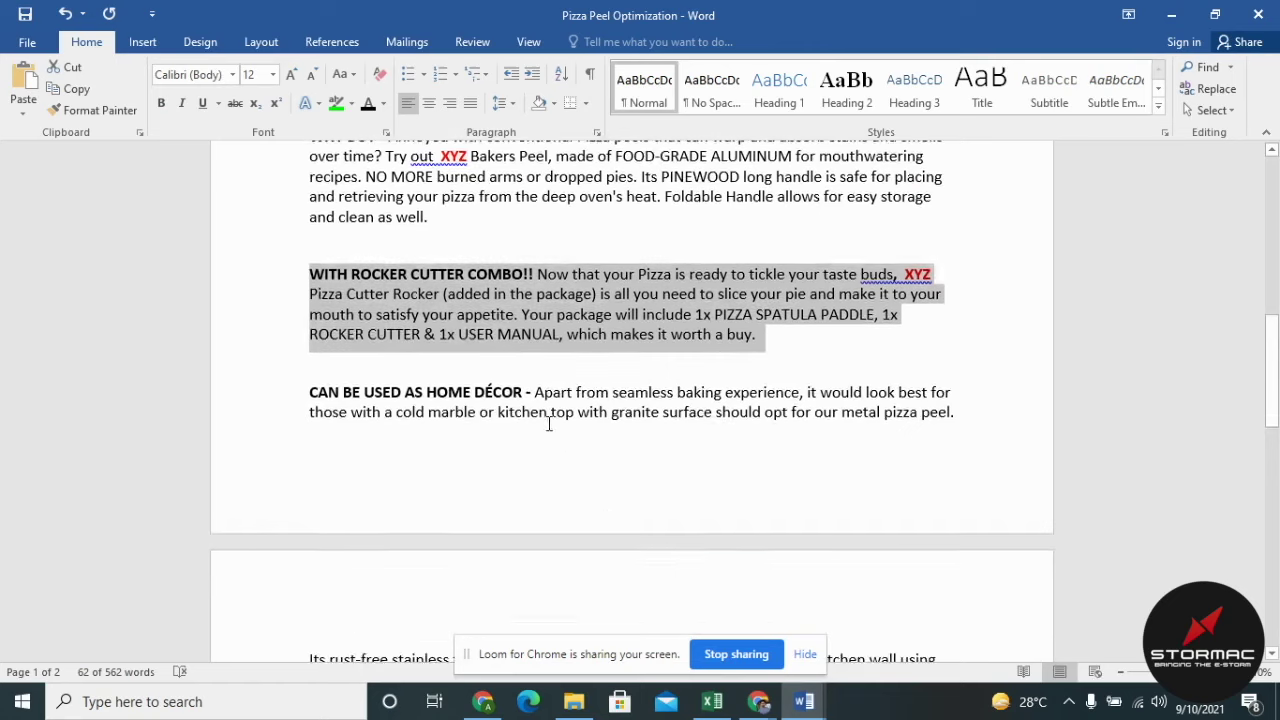
pyautogui.tripleClick(560, 415)
pyautogui.click(758, 701)
pyautogui.click(689, 635)
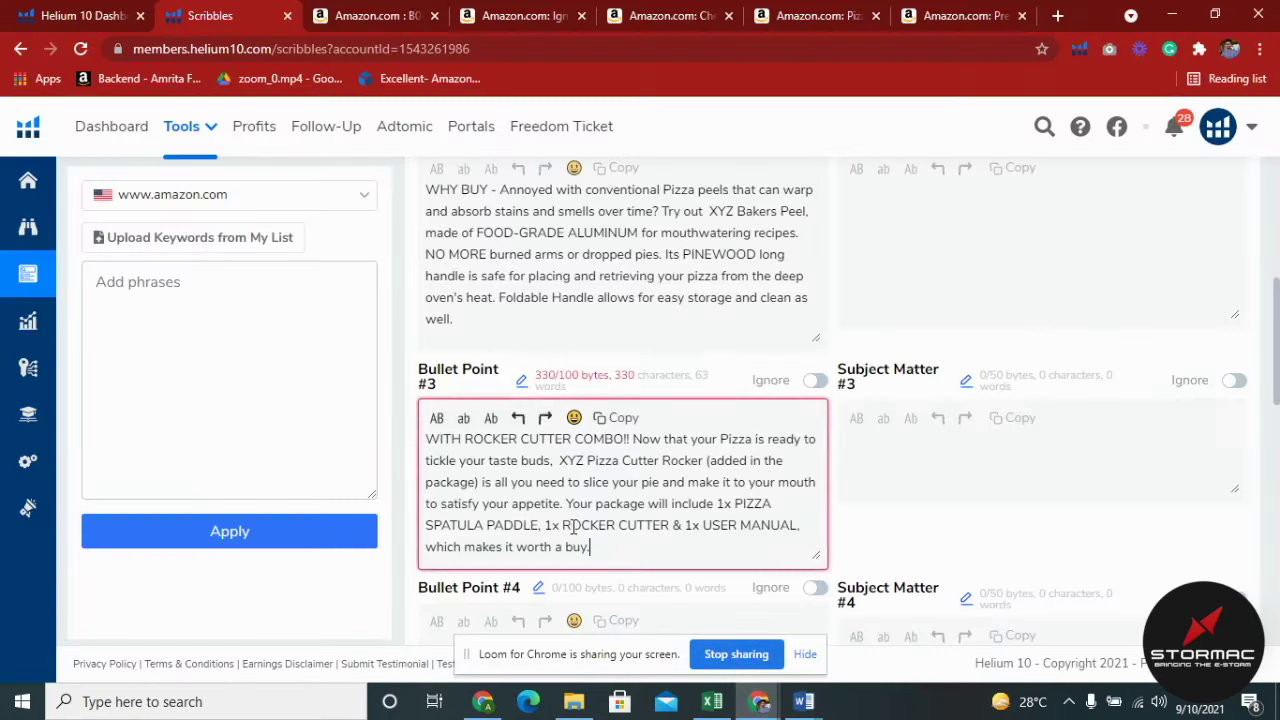
pyautogui.scroll(-4, 569, 463)
pyautogui.click(597, 380)
pyautogui.write('CAN BE USED AS HOME DÉCOR - Apart from seamless baking experience, it would look best for those with a cold marble or kitchen top with granite surface should opt for our metal pizza peel. Its rust-free stainless texture will look artfully beautiful when hung on your kitchen wall using the notch at the handle’s tips. Hence making  XYZ aluminum pizza peel a great option for gift as well.')
# Copy the "WE OWE YOU MORE" paragraph from the Word document into Bullet Point #5 in Scribbles
pyautogui.click(800, 701)
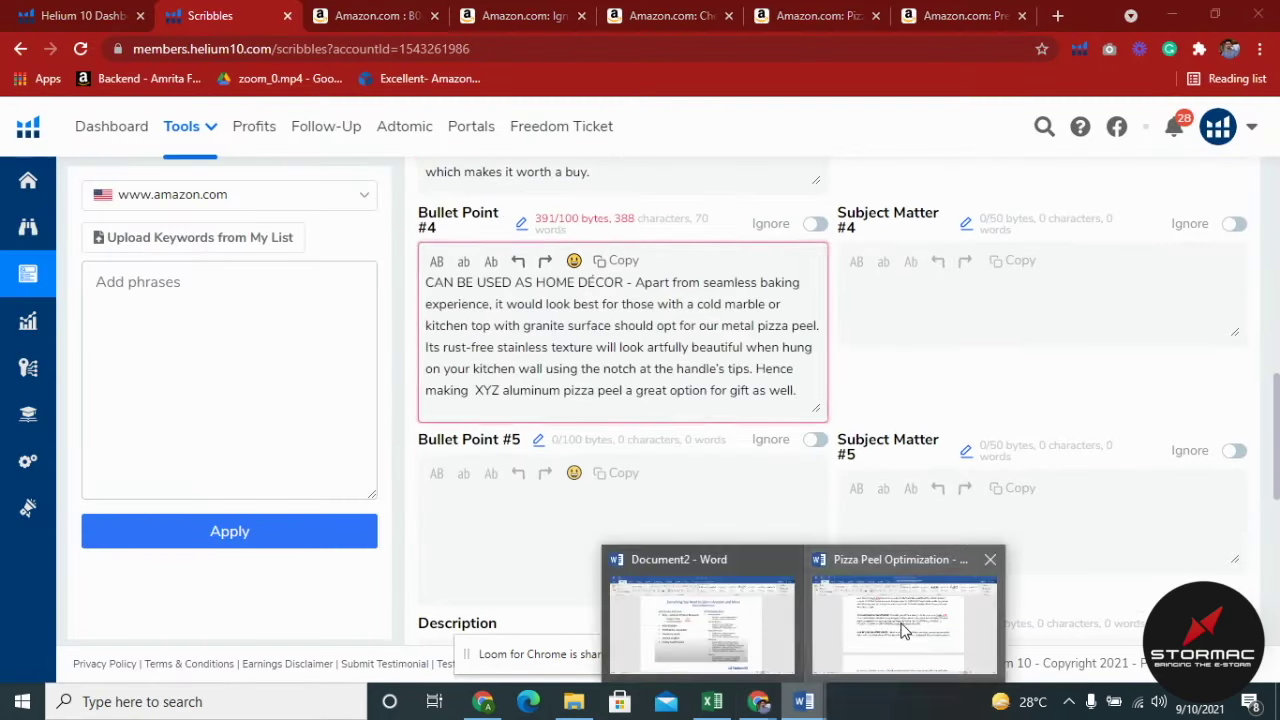
pyautogui.click(900, 610)
pyautogui.scroll(-1, 531, 457)
pyautogui.doubleClick(510, 593)
pyautogui.tripleClick(512, 593)
pyautogui.hotkey('ctrl', 'c')
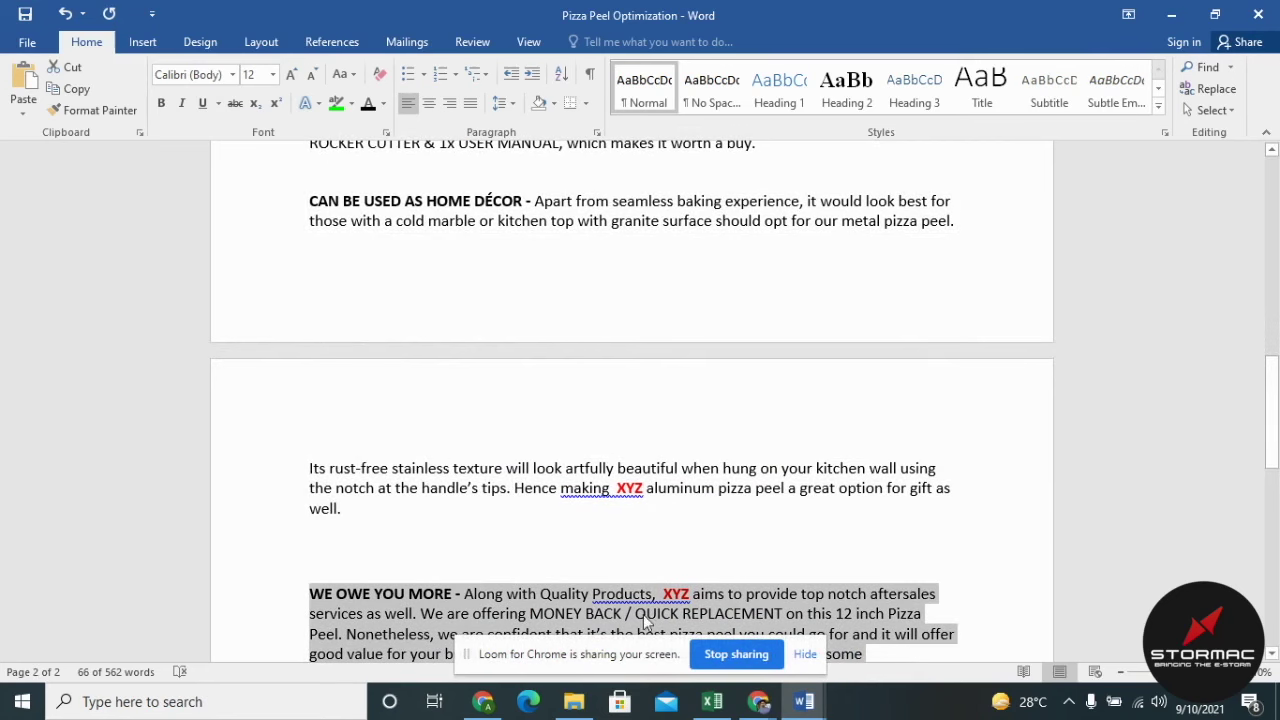
pyautogui.click(758, 701)
pyautogui.click(647, 607)
pyautogui.click(593, 540)
pyautogui.hotkey('ctrl', 'v')
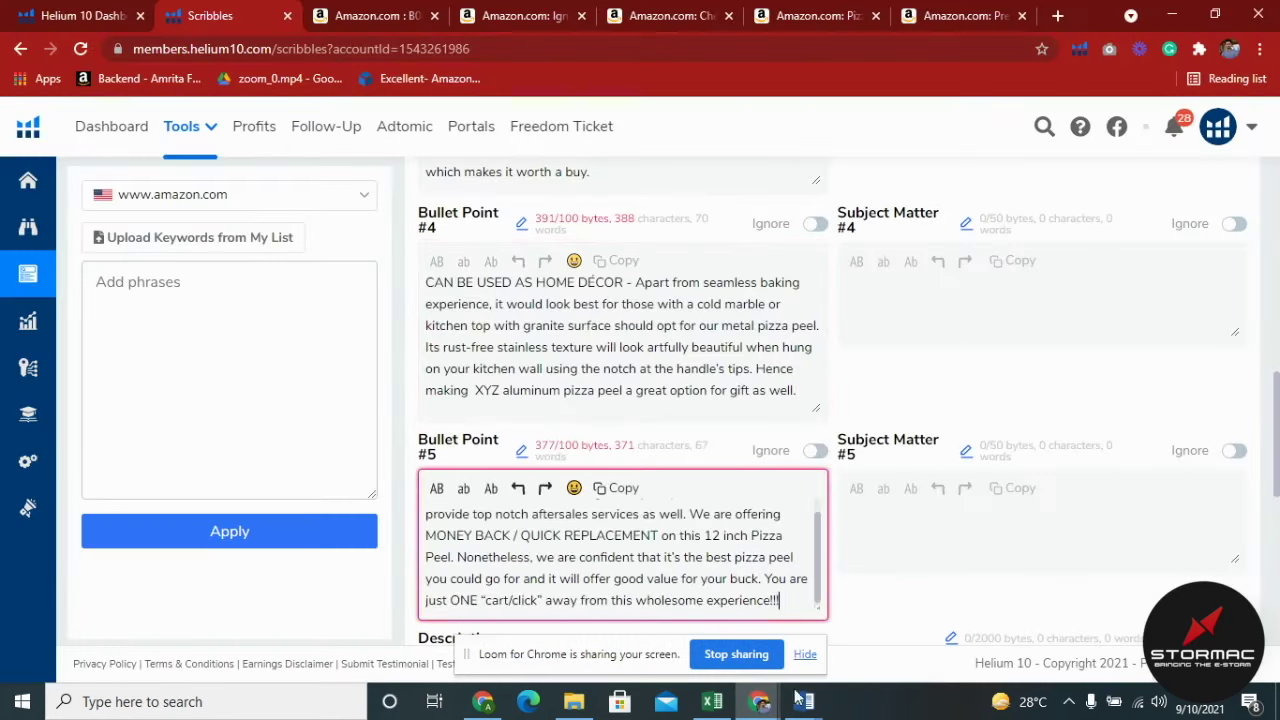
# Copy the Description paragraph, "12 pizza peel, pizza peel metal…", from the Word document into the Scribbles Description field
pyautogui.click(803, 701)
pyautogui.click(900, 610)
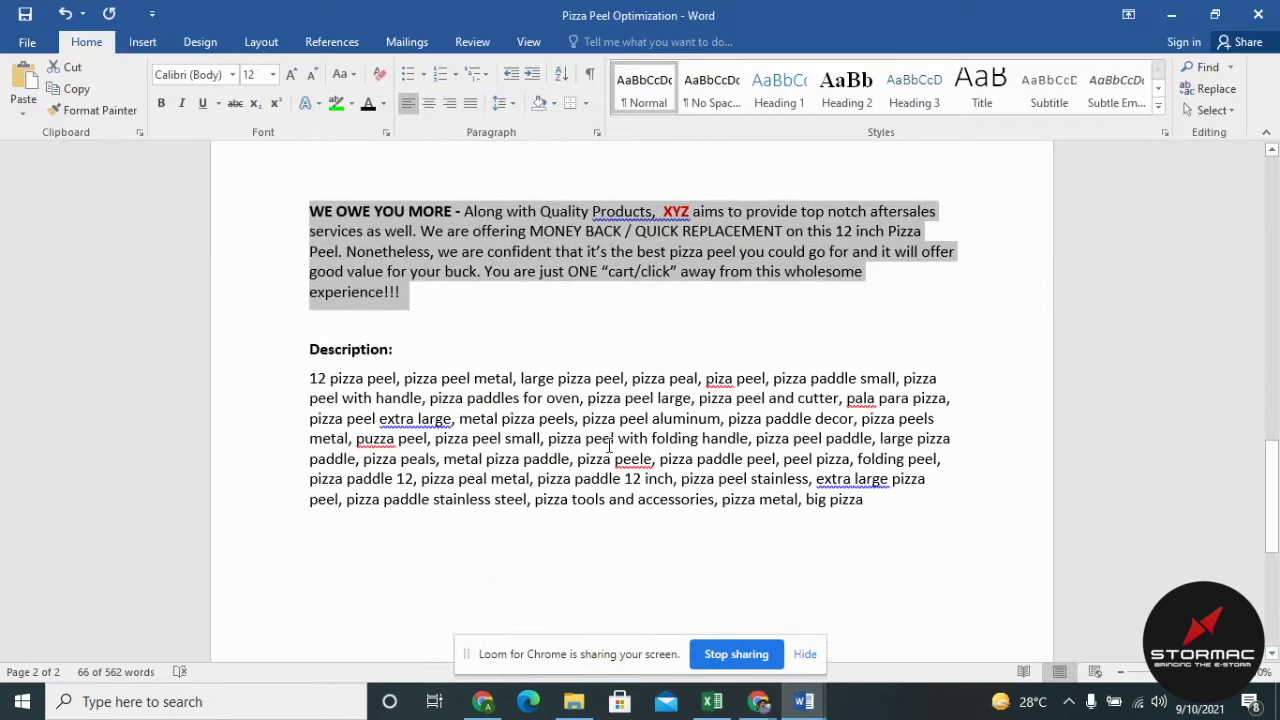
pyautogui.tripleClick(607, 444)
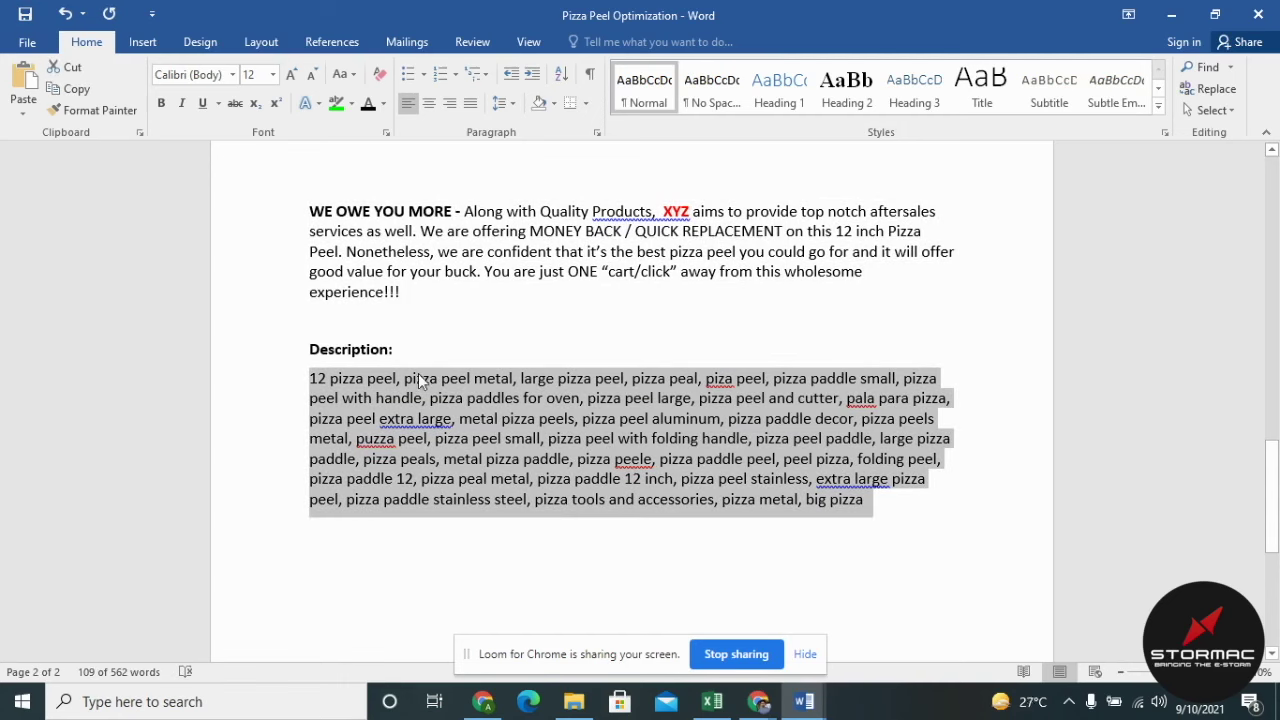
pyautogui.moveTo(758, 700)
pyautogui.click(686, 633)
pyautogui.scroll(-5, 538, 441)
pyautogui.click(556, 340)
pyautogui.hotkey('ctrl', 'v')
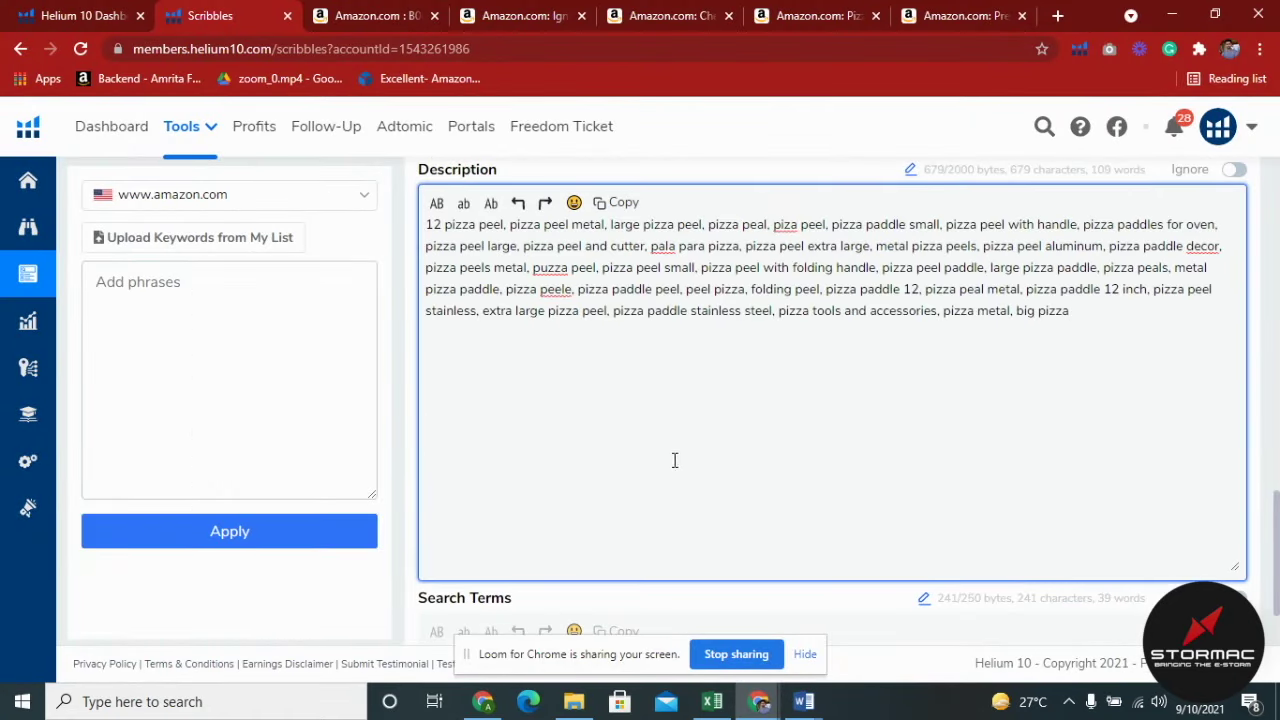
# Copy keywords A2:A13 from the High Search Volume sheet of the Pizza Peel Keywords workbook in Excel into the Scribbles phrases box
pyautogui.scroll(8, 650, 475)
pyautogui.scroll(5, 646, 482)
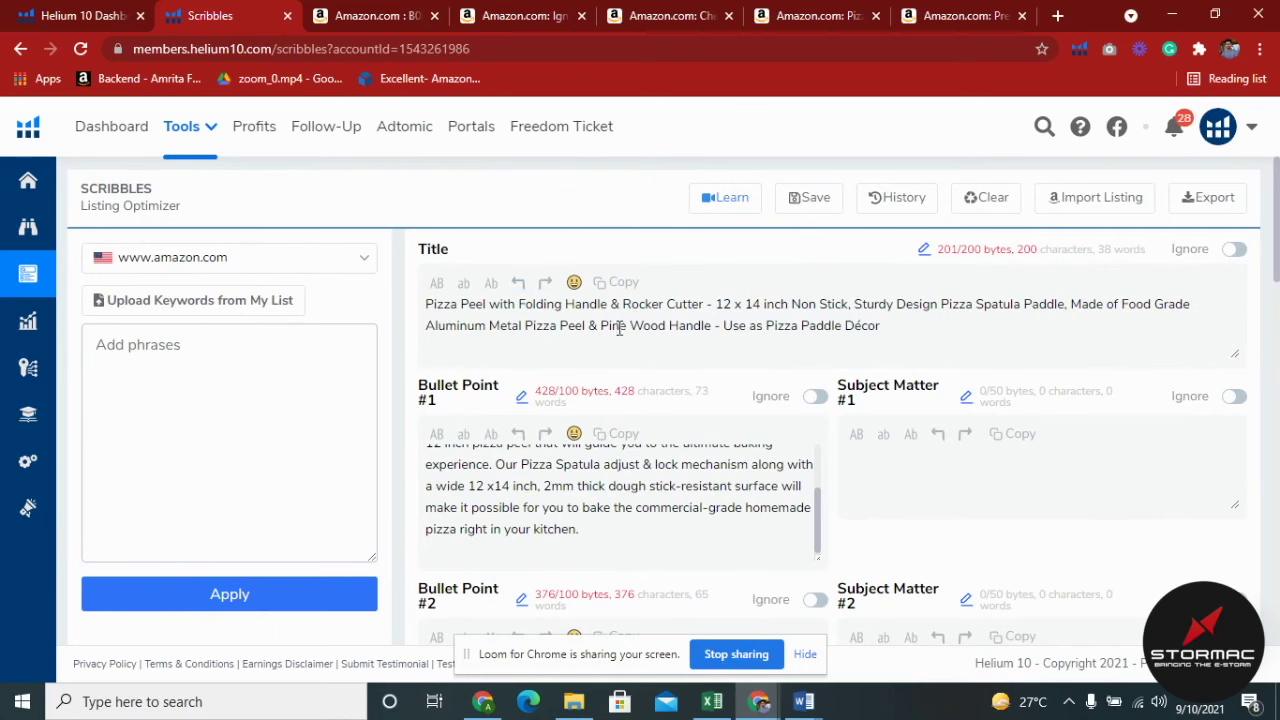
pyautogui.scroll(-15, 618, 330)
pyautogui.click(202, 437)
pyautogui.scroll(15, 246, 420)
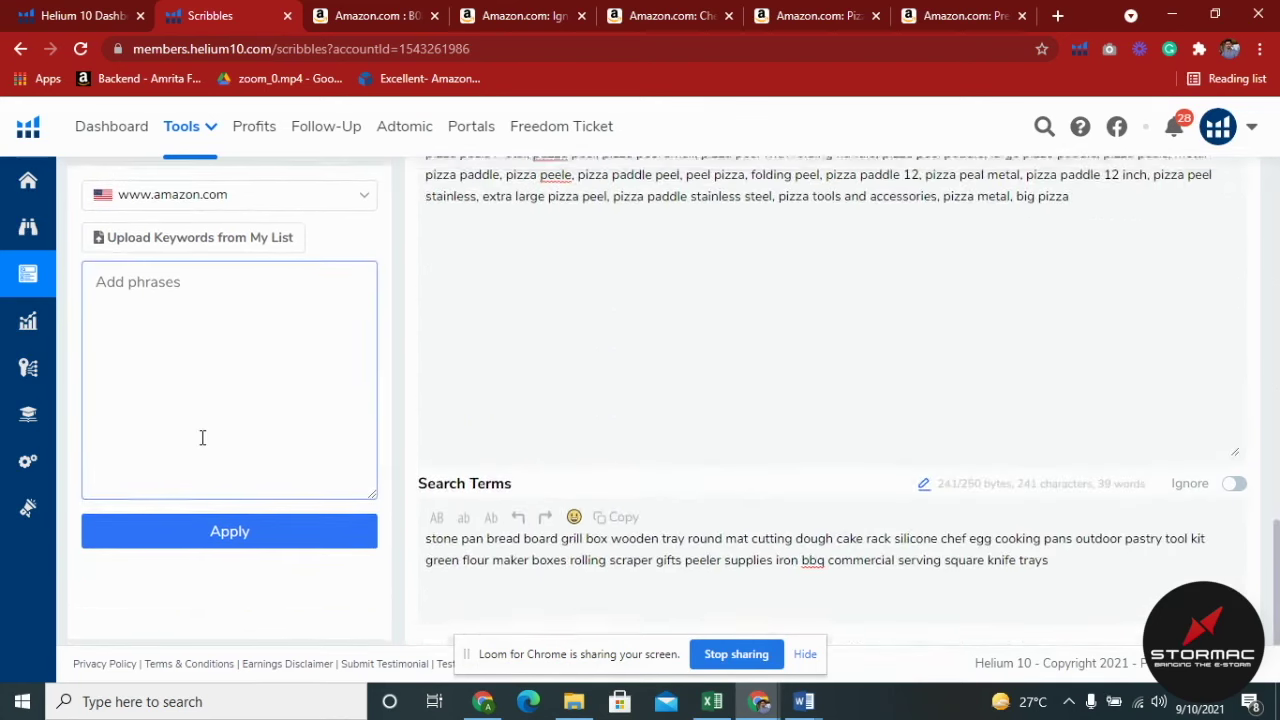
pyautogui.click(716, 703)
pyautogui.click(285, 648)
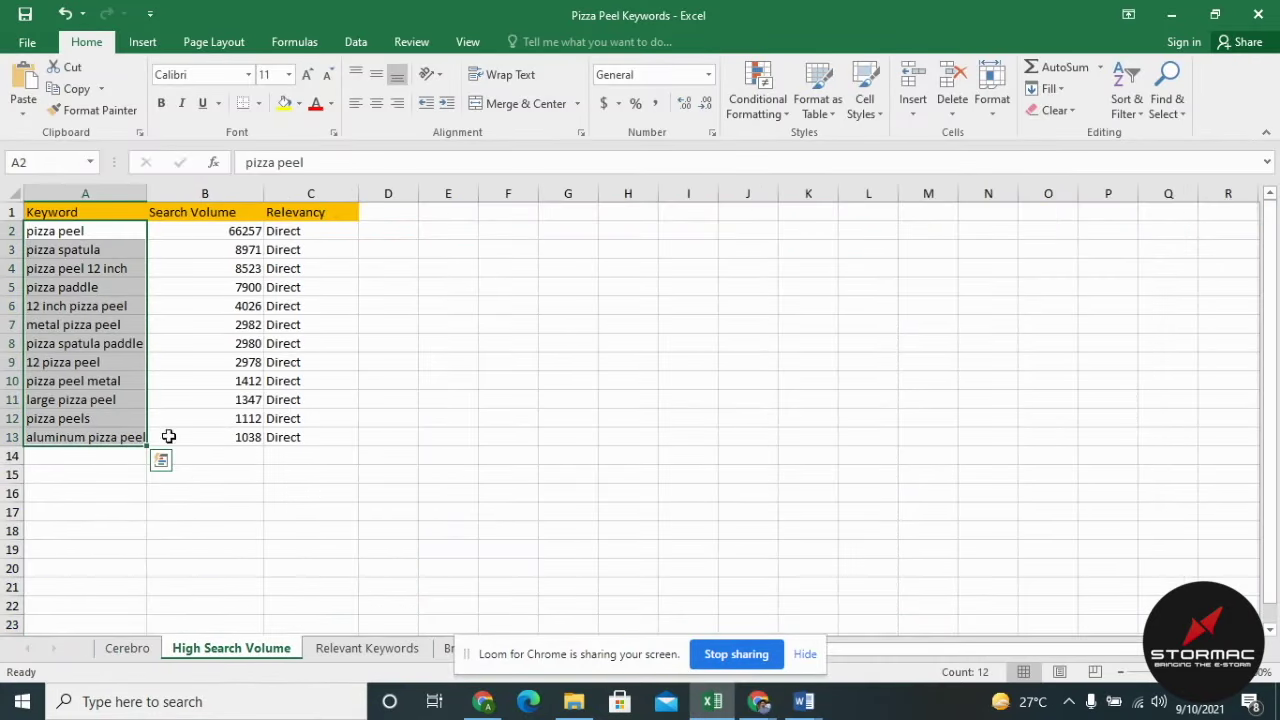
pyautogui.hotkey('ctrl', 'c')
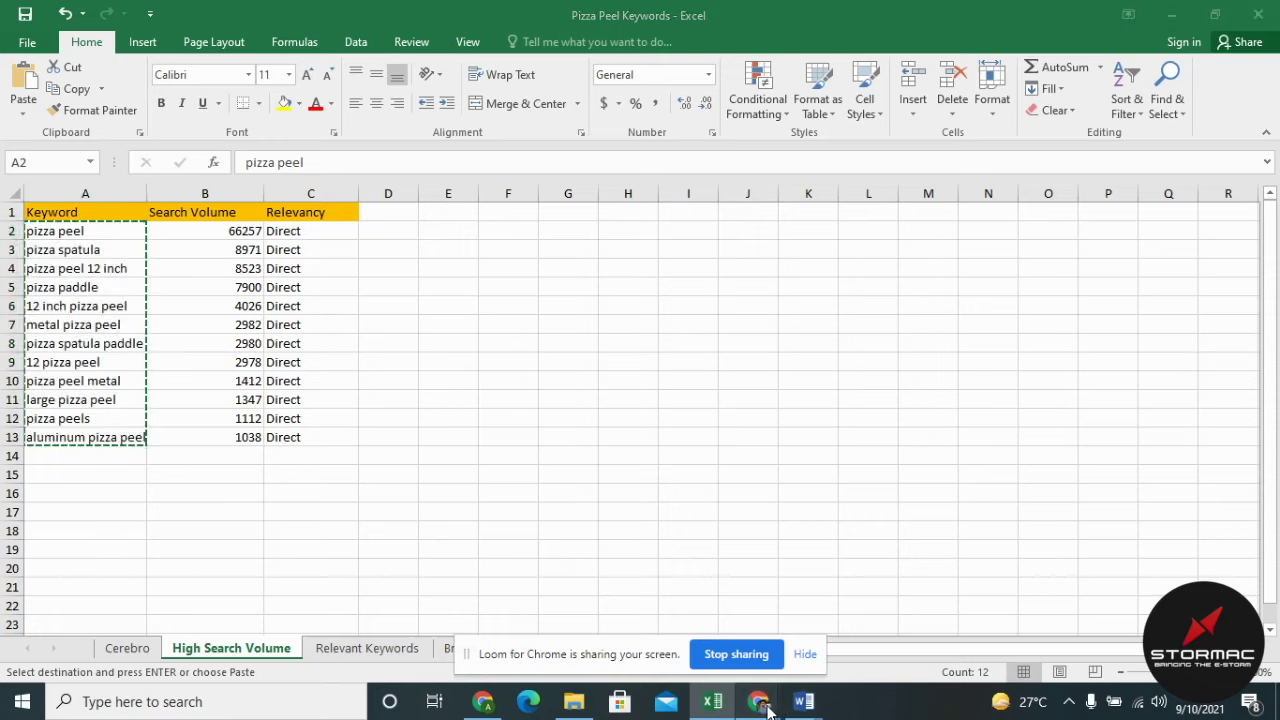
pyautogui.moveTo(758, 701)
pyautogui.click(632, 615)
pyautogui.click(249, 371)
pyautogui.hotkey('ctrl', 'v')
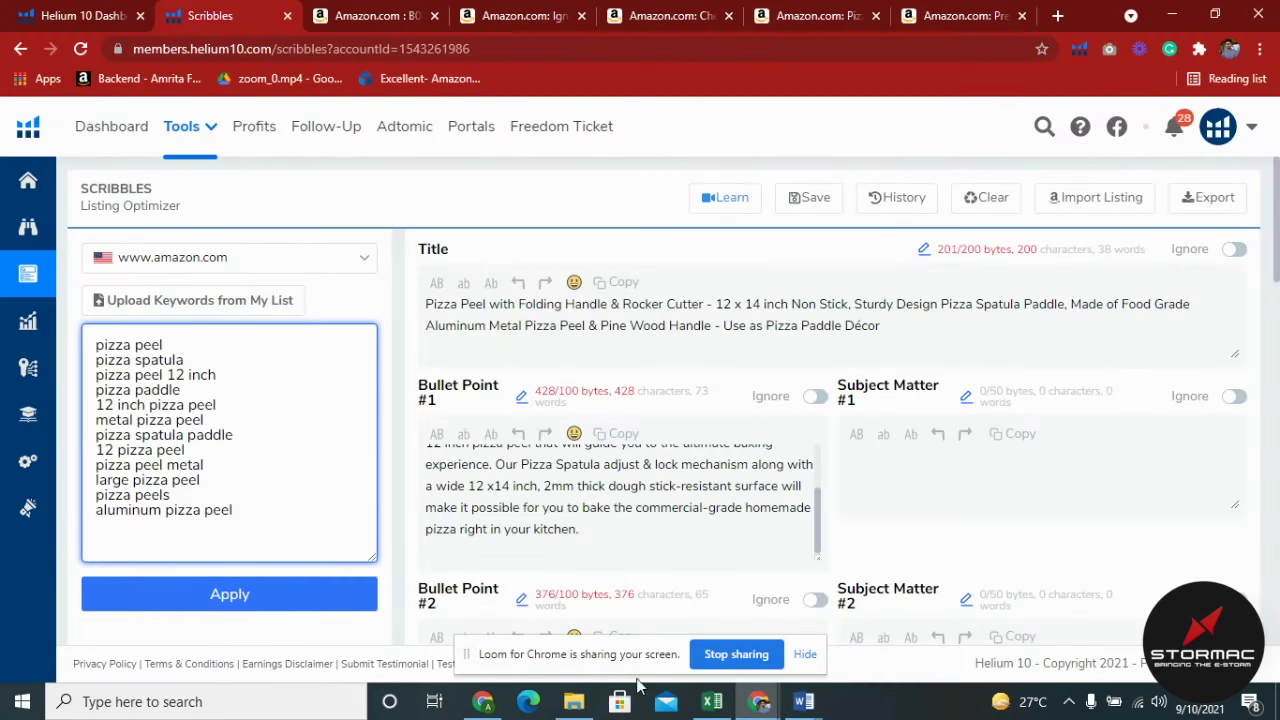
# Copy all keywords from the Relevant Keywords sheet in Excel and append them below "aluminum pizza peel" in the Scribbles phrases box
pyautogui.click(716, 703)
pyautogui.click(320, 520)
pyautogui.click(367, 648)
pyautogui.click(234, 456)
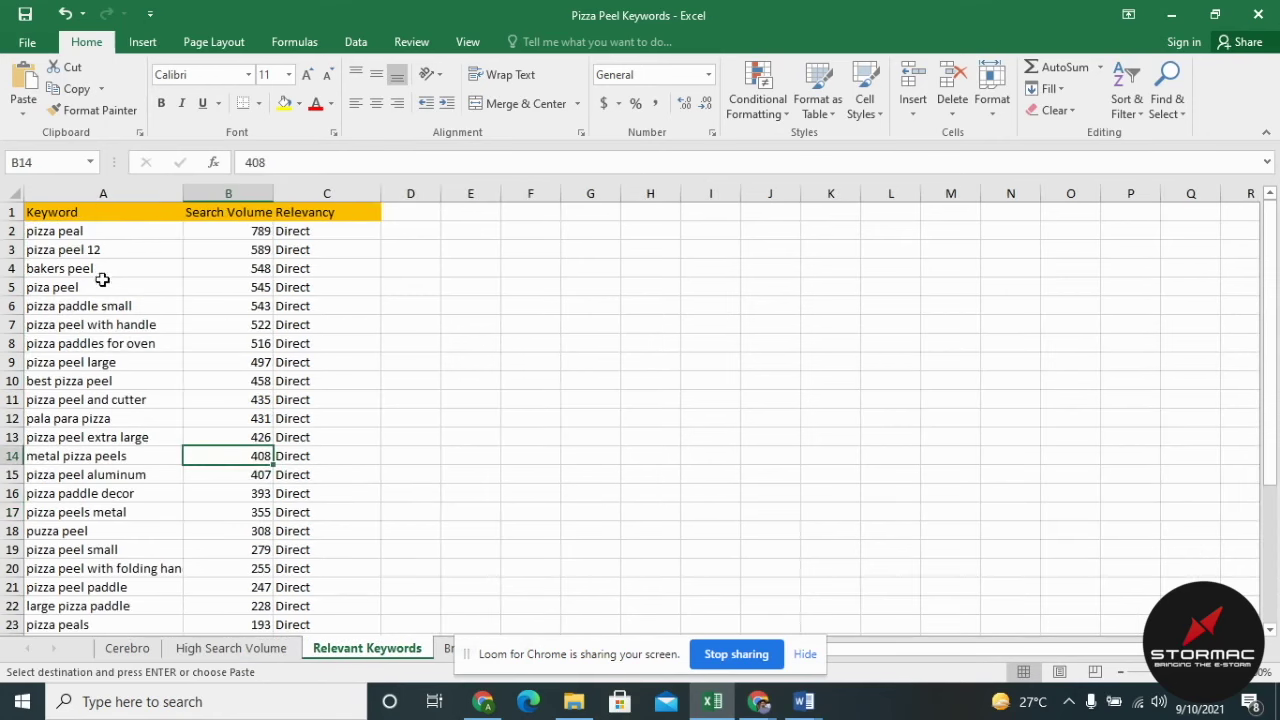
pyautogui.click(130, 235)
pyautogui.hotkey('ctrl', 'shift', 'Down')
pyautogui.hotkey('ctrl', 'c')
pyautogui.click(745, 707)
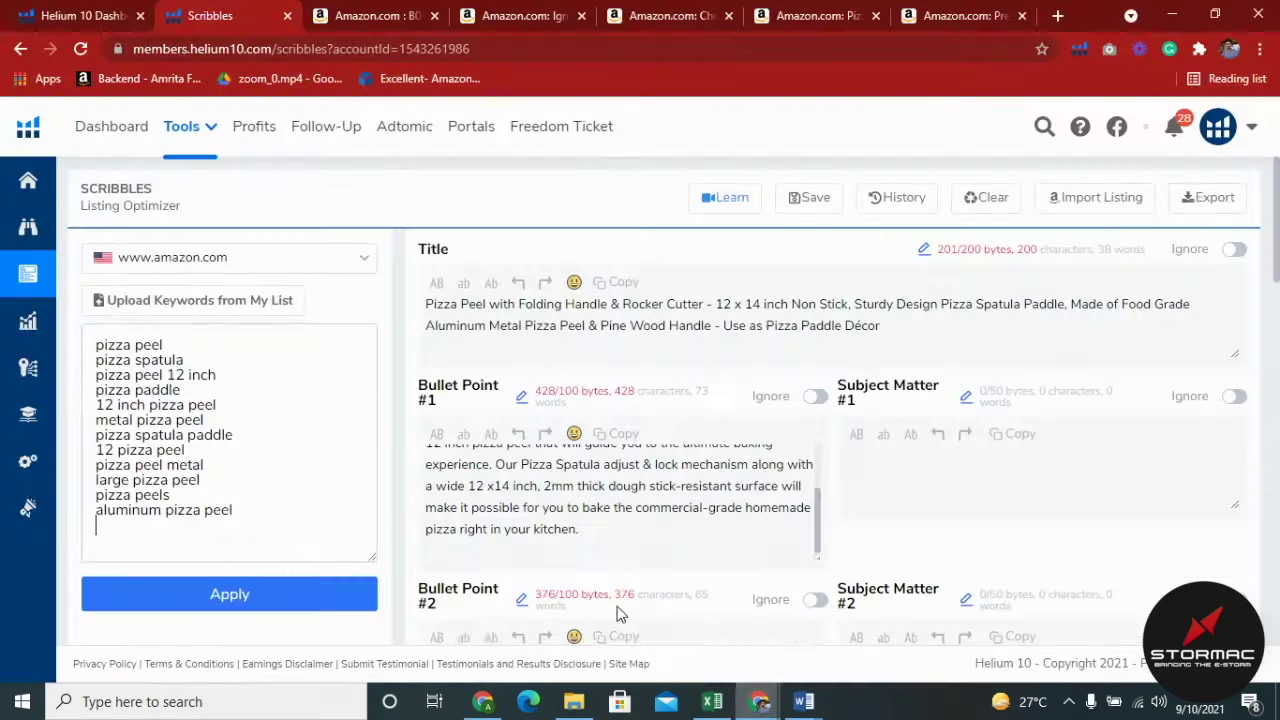
pyautogui.click(256, 530)
pyautogui.hotkey('ctrl', 'v')
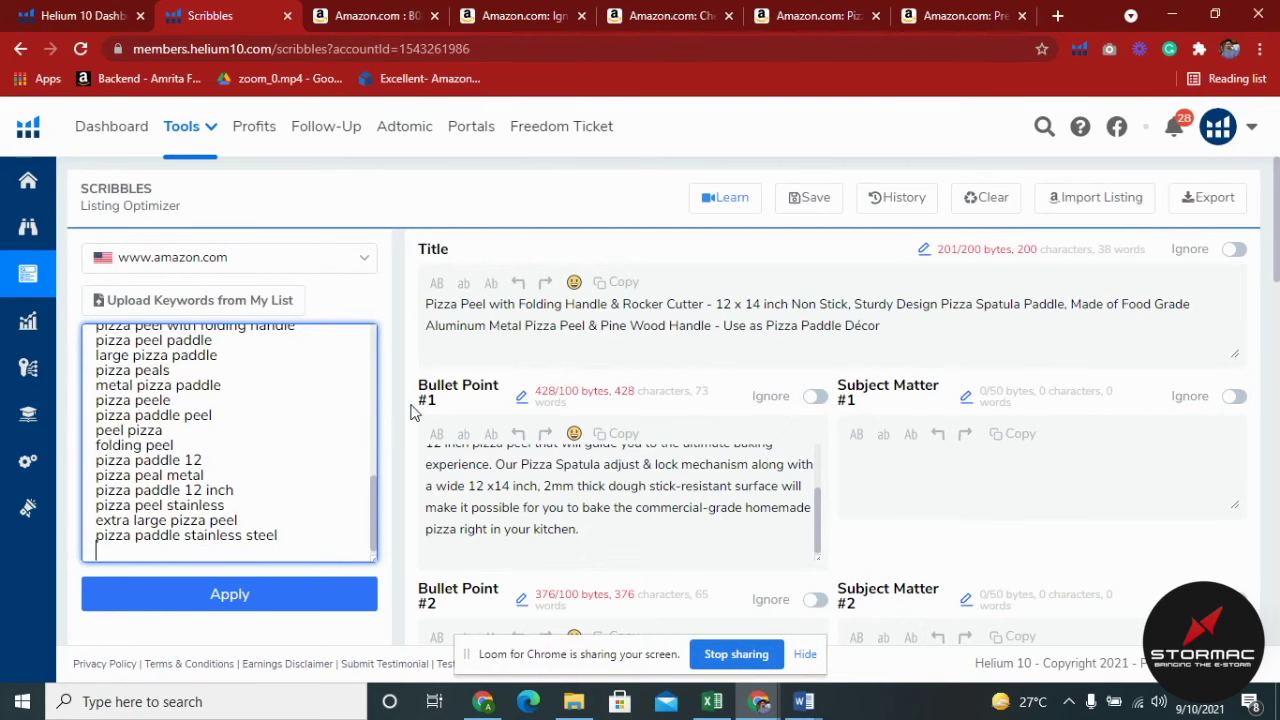
pyautogui.scroll(-4, 365, 440)
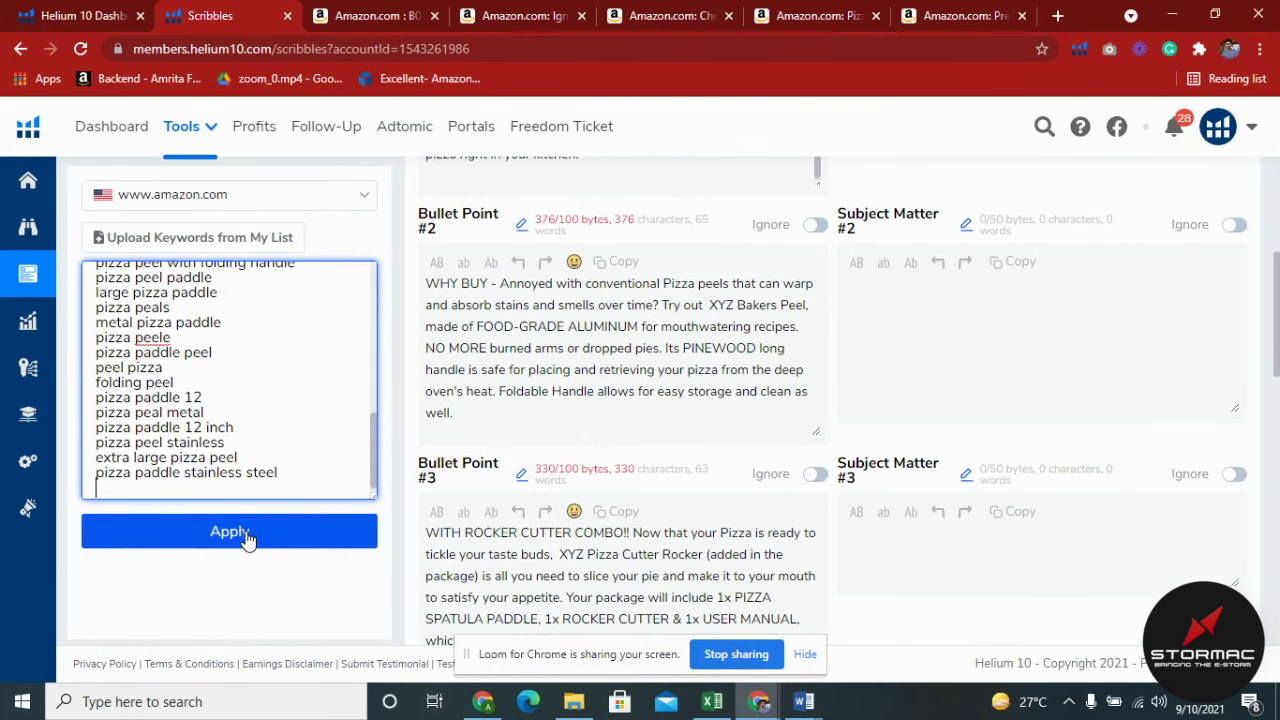
# Apply the pasted keyword list to the listing in Scribbles
pyautogui.click(248, 535)
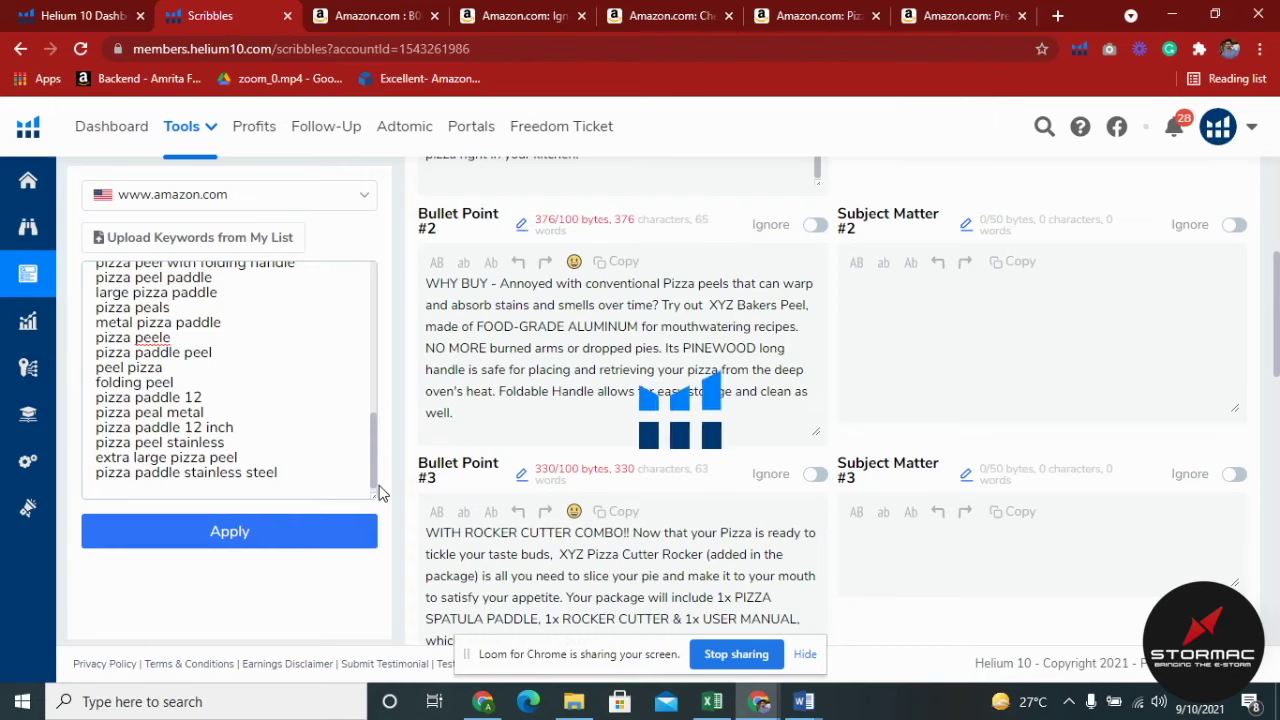
pyautogui.scroll(-4, 378, 492)
pyautogui.scroll(7, 349, 505)
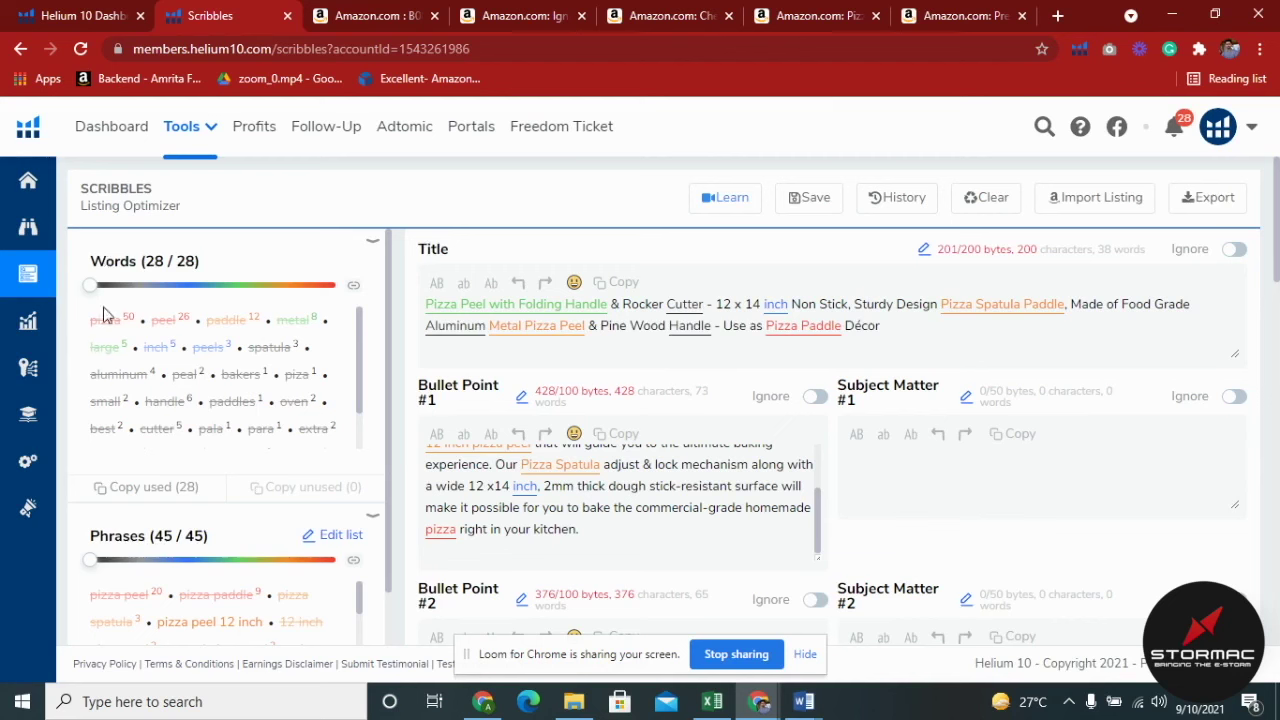
# Examine the Words and Phrases lists to see which keywords the listing uses and how often
pyautogui.scroll(-2, 223, 366)
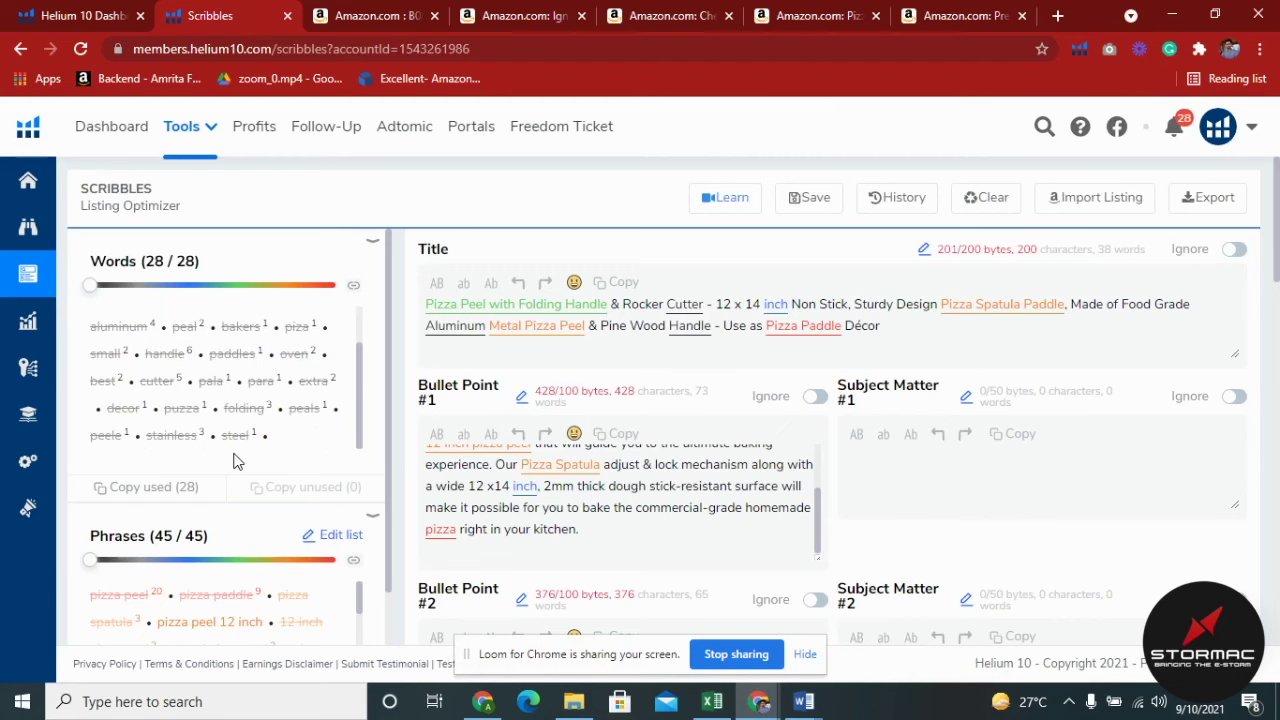
pyautogui.scroll(2, 175, 390)
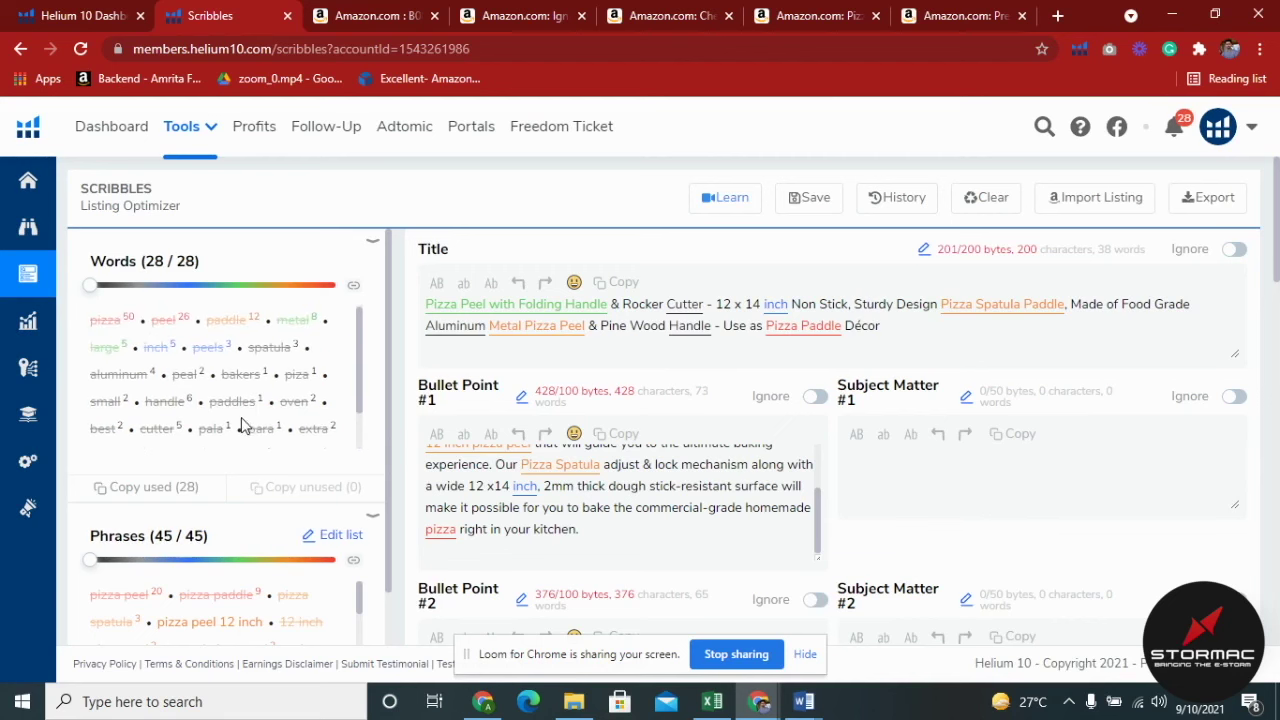
pyautogui.scroll(-5, 177, 528)
pyautogui.scroll(5, 172, 530)
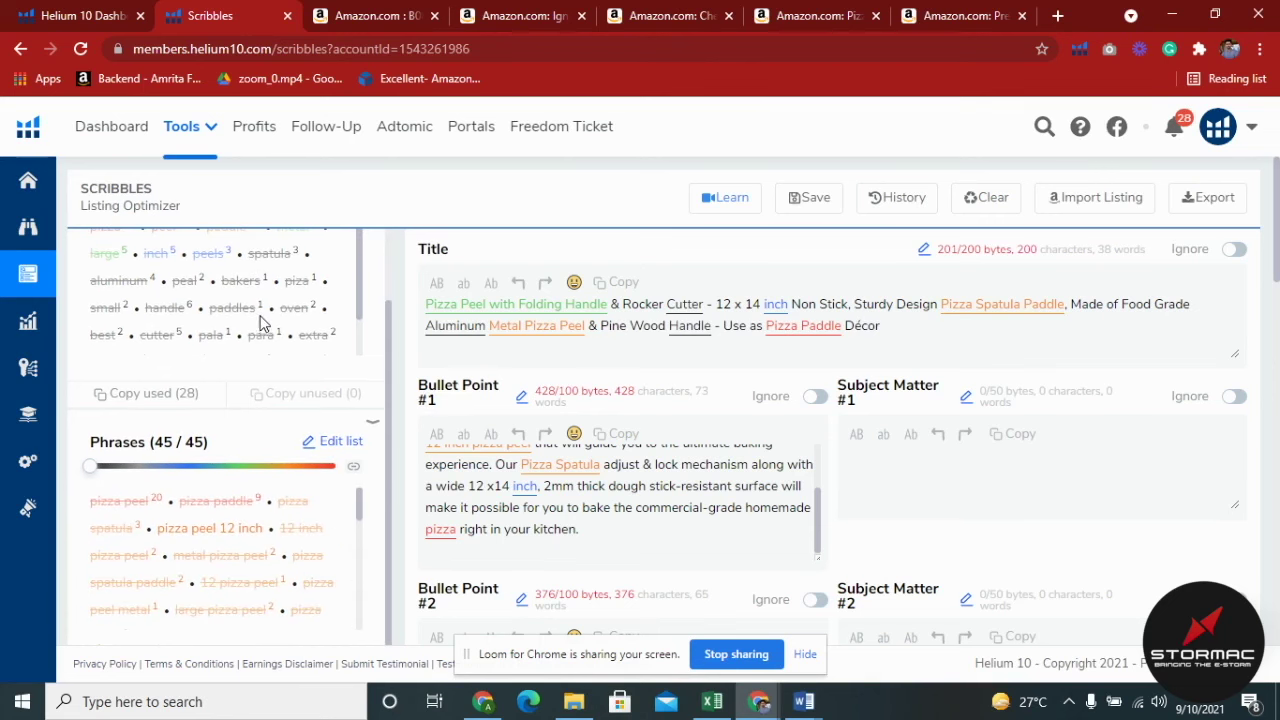
pyautogui.scroll(1, 260, 322)
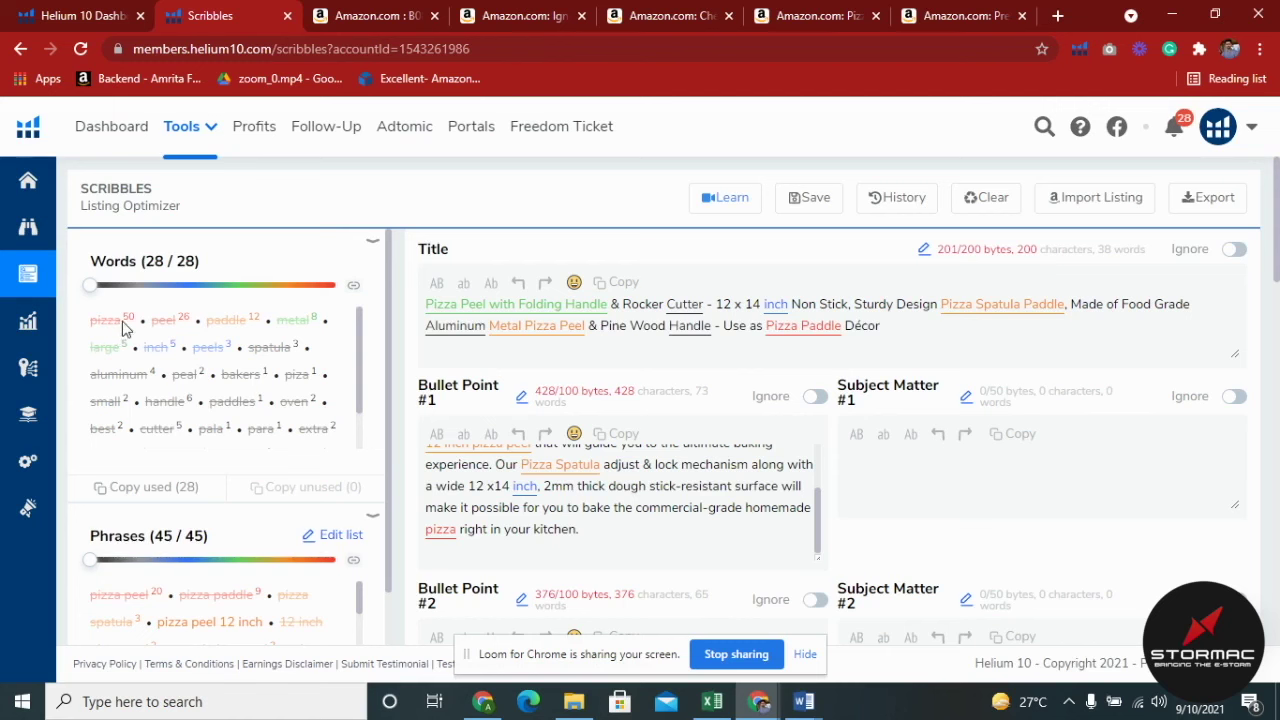
pyautogui.scroll(-5, 286, 414)
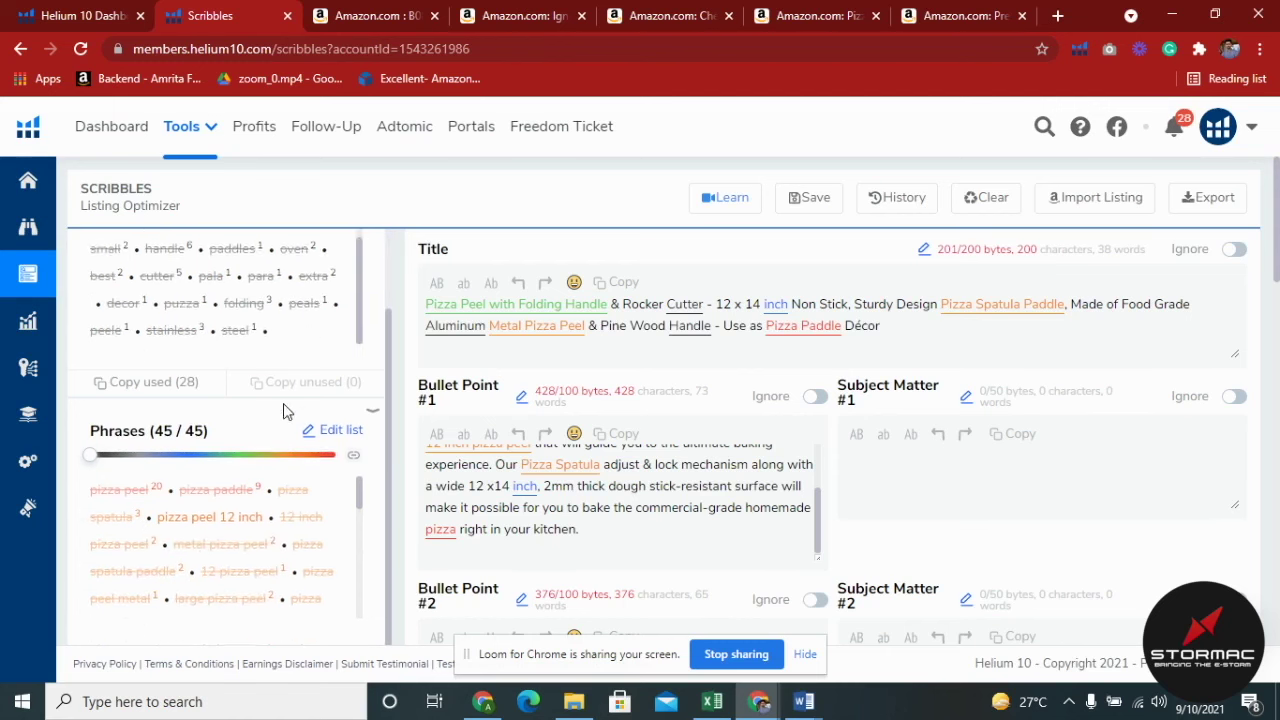
pyautogui.scroll(-1, 290, 454)
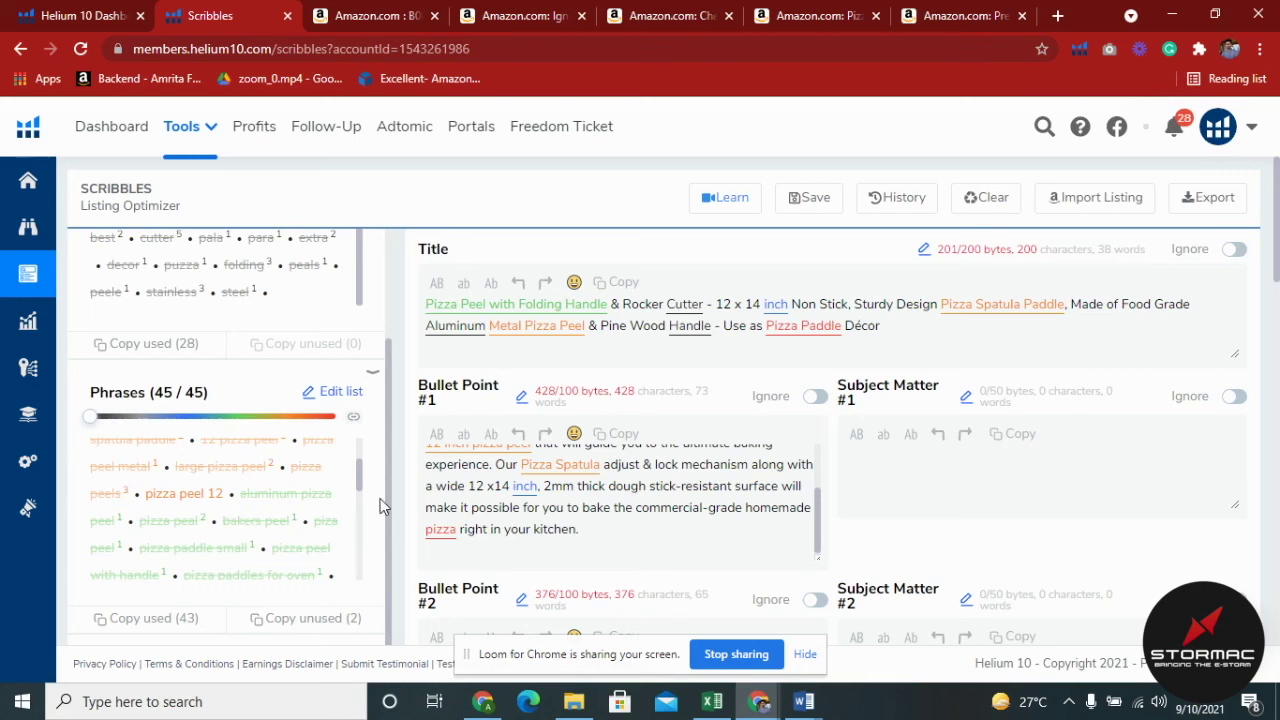
pyautogui.scroll(-1, 380, 498)
pyautogui.scroll(-3, 294, 437)
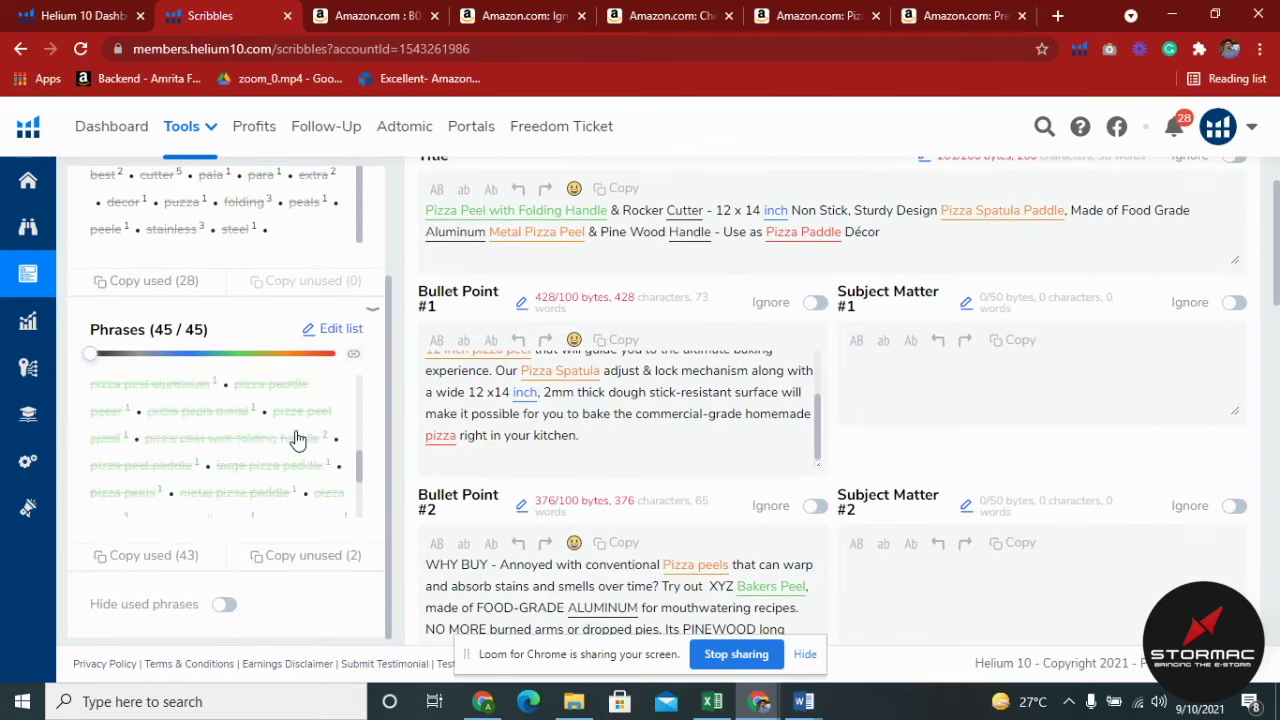
# Hide the used phrases to check which ones are still missing from the listing, and show the full list again
pyautogui.click(224, 605)
pyautogui.scroll(2, 210, 545)
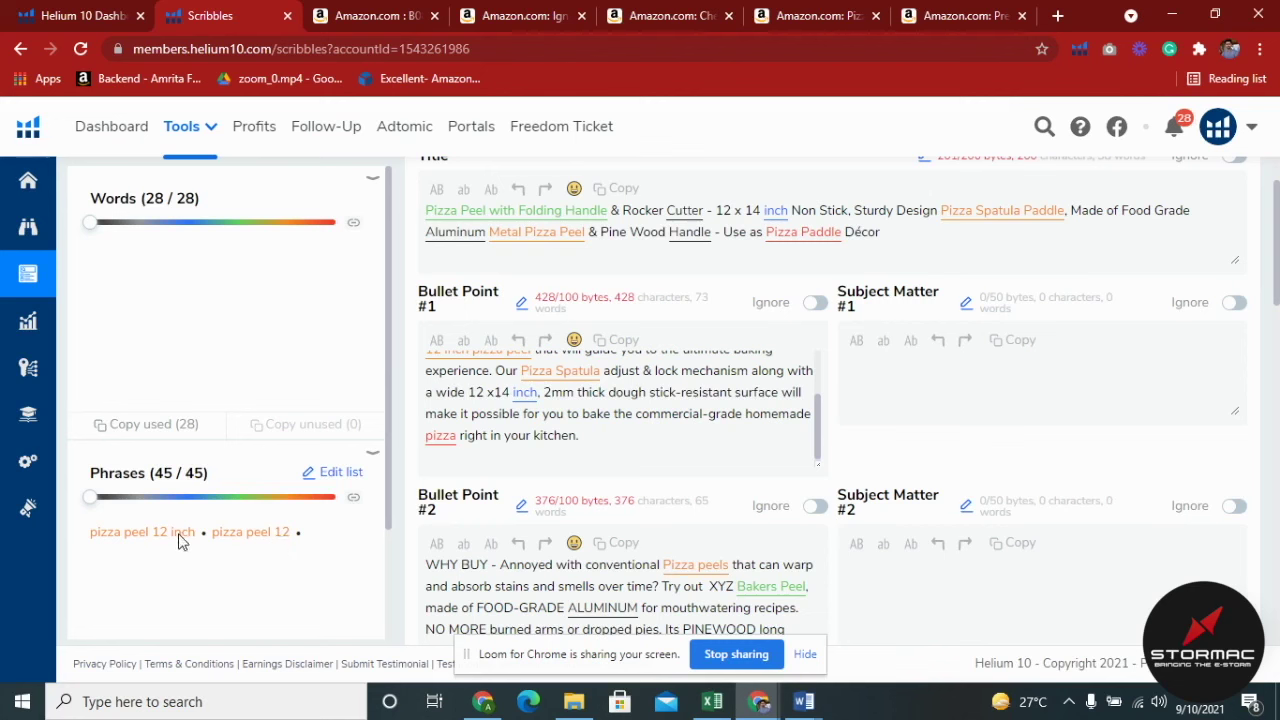
pyautogui.scroll(-2, 190, 596)
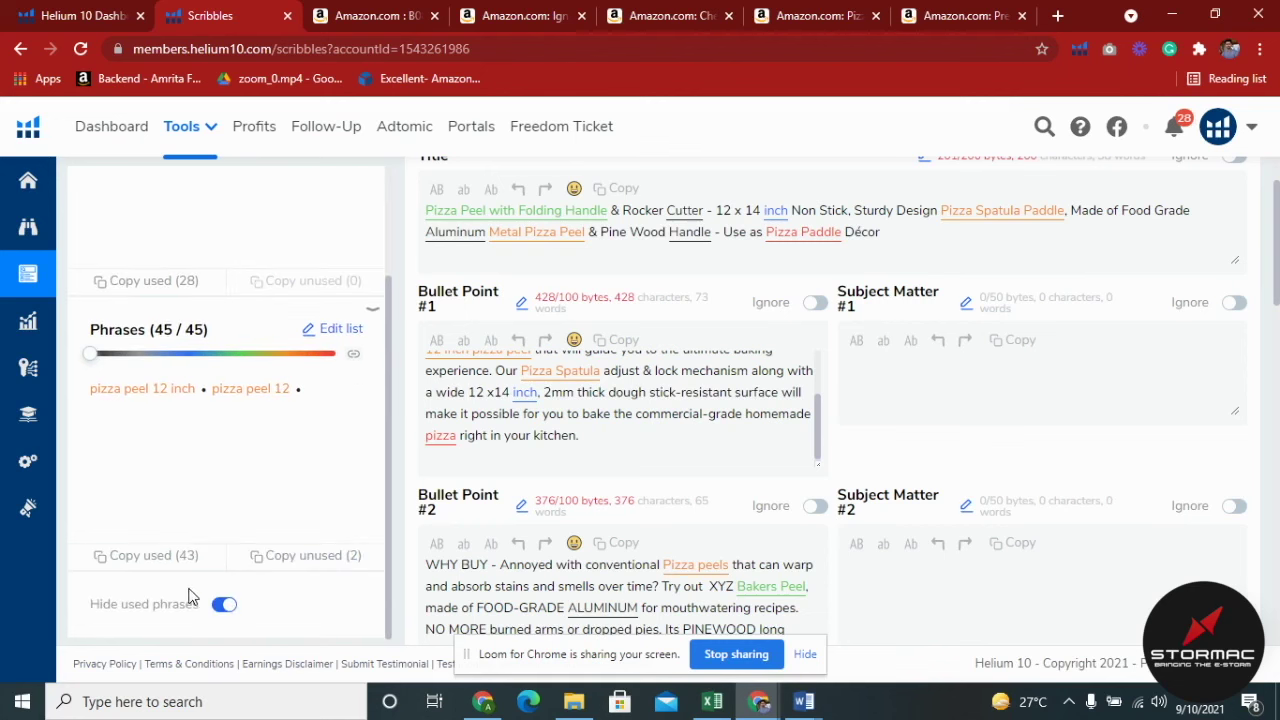
pyautogui.click(223, 605)
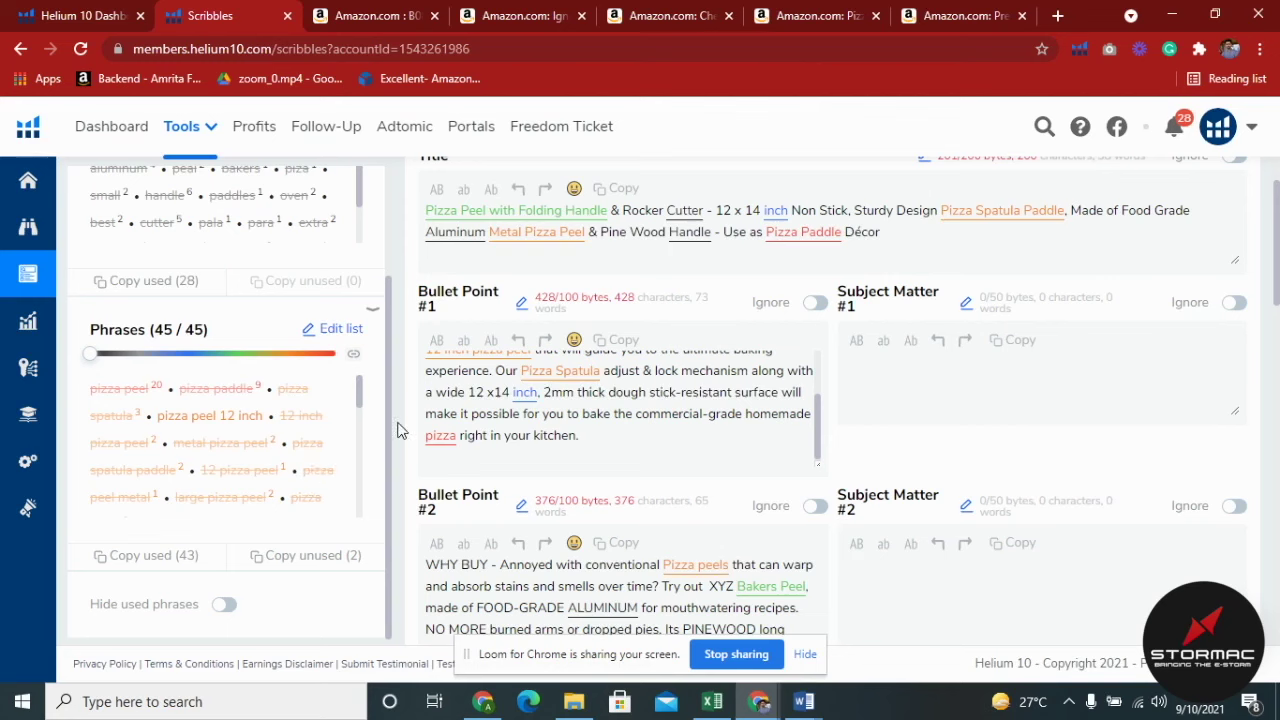
pyautogui.scroll(3, 380, 440)
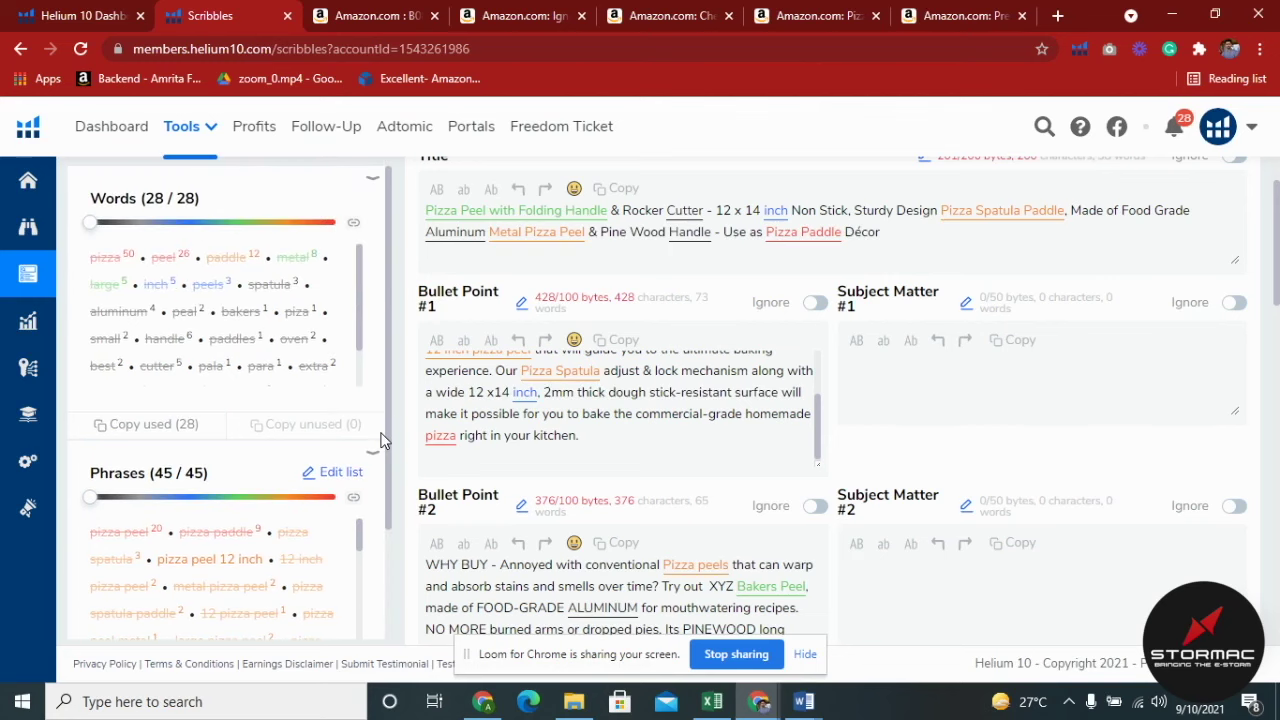
pyautogui.scroll(1, 380, 440)
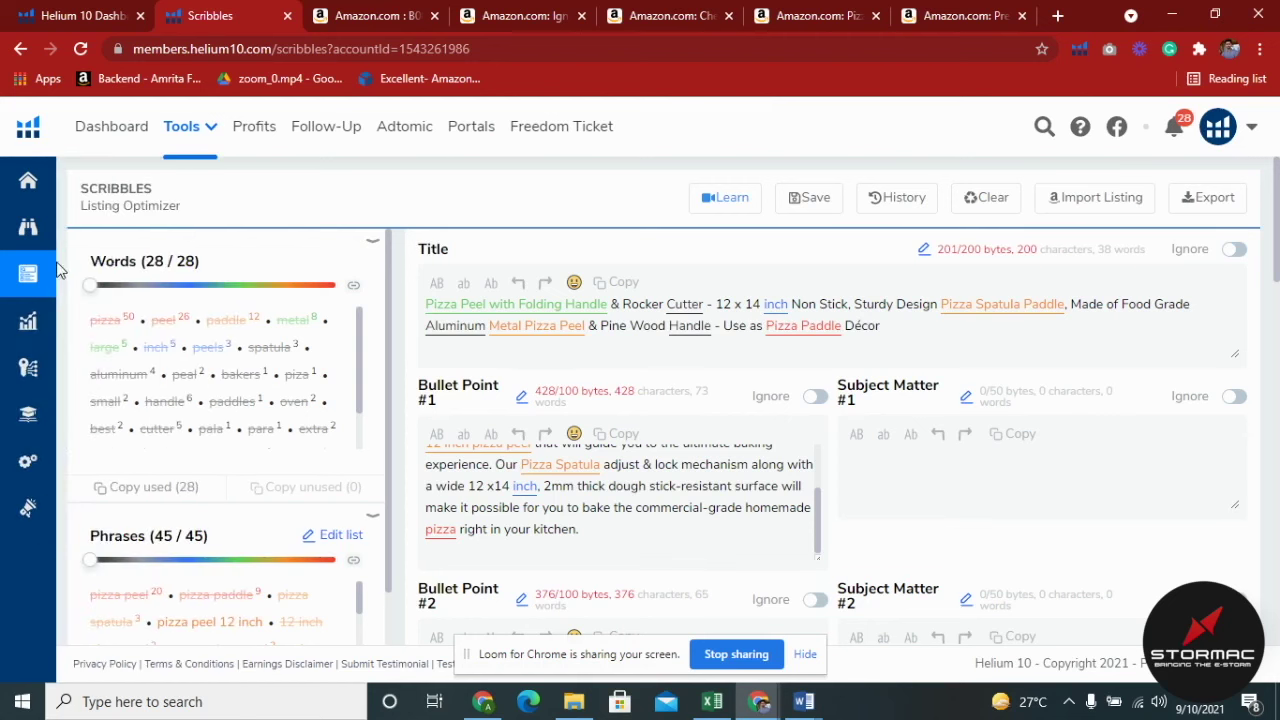
# Open the Index Checker tool and look over its parameters
pyautogui.moveTo(110, 292)
pyautogui.click(128, 418)
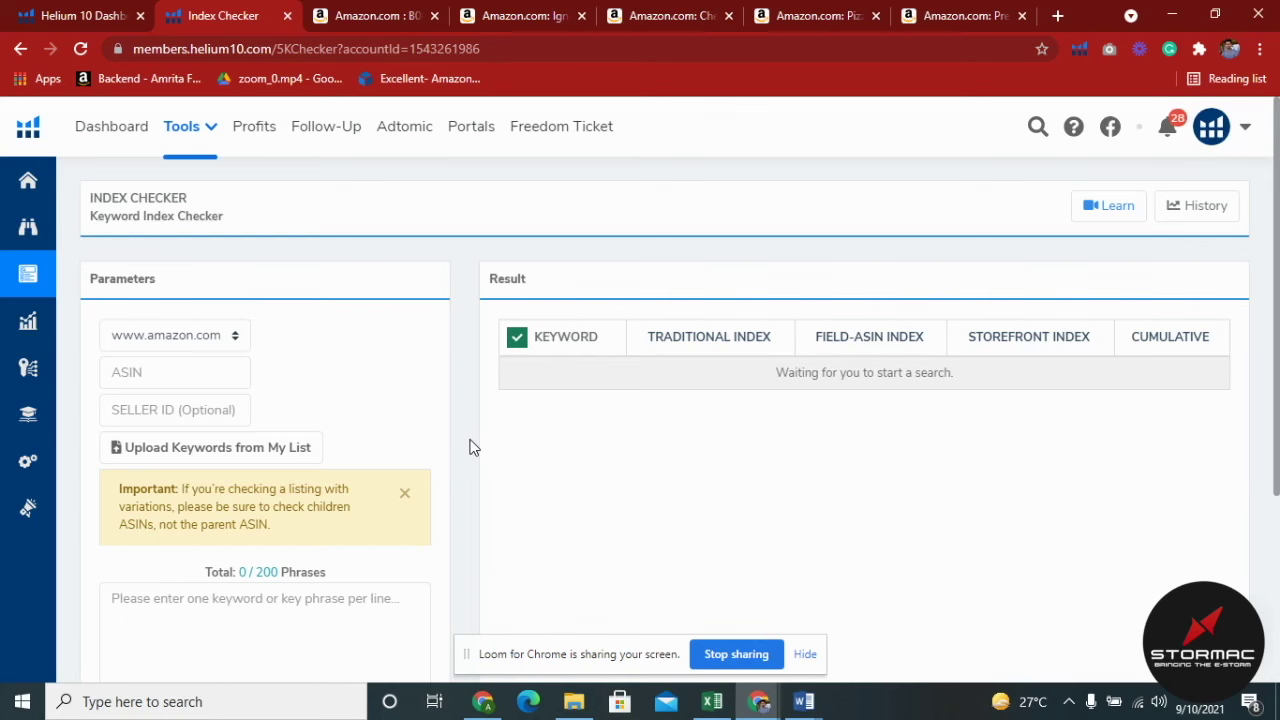
pyautogui.scroll(-3, 460, 433)
pyautogui.scroll(2, 460, 440)
pyautogui.scroll(1, 430, 433)
pyautogui.moveTo(184, 197); pyautogui.dragTo(88, 200)
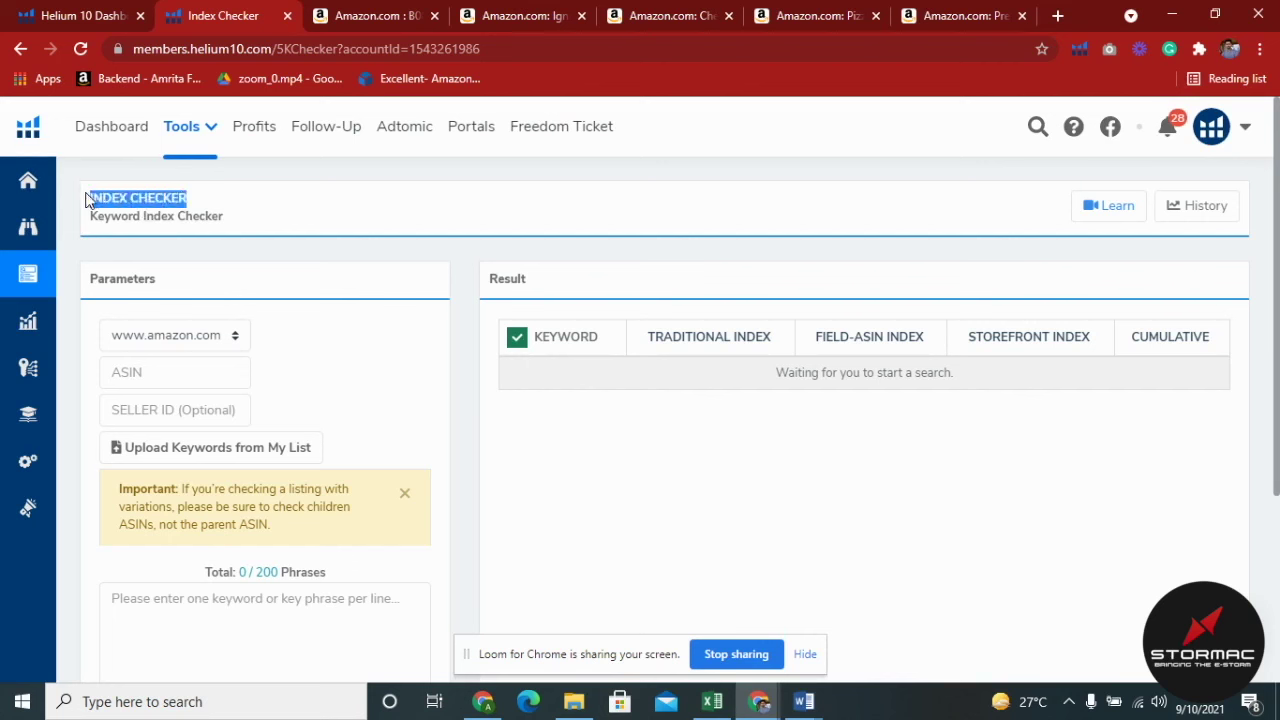
pyautogui.click(136, 216)
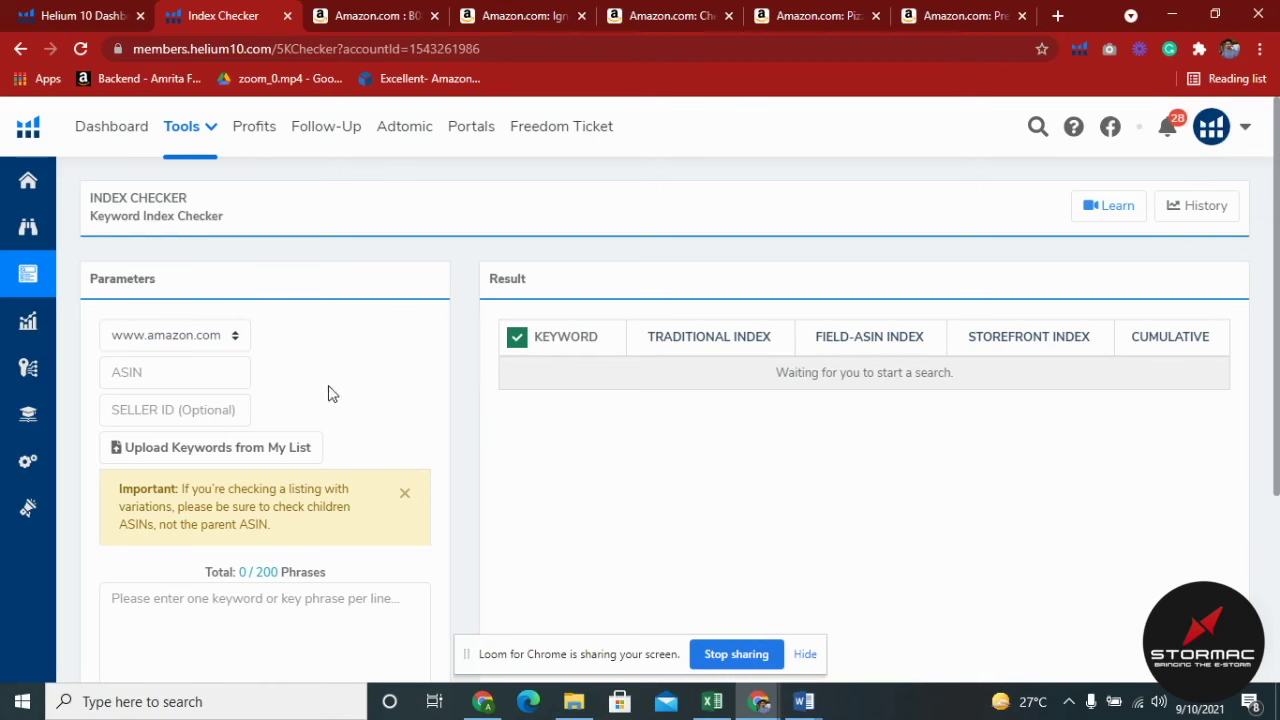
# Enter the Ignite Lifestyle pizza peel's ASIN, B08S7C1FQP, as the product to check
pyautogui.click(355, 10)
pyautogui.click(482, 10)
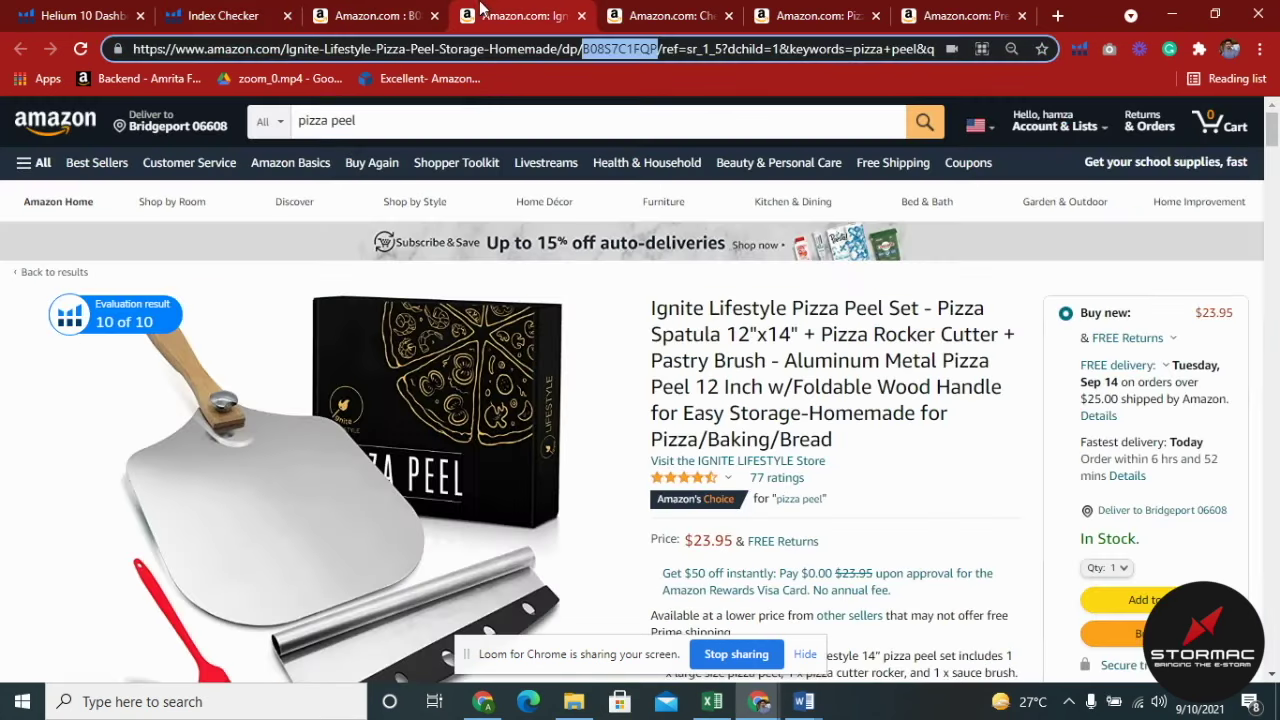
pyautogui.click(240, 10)
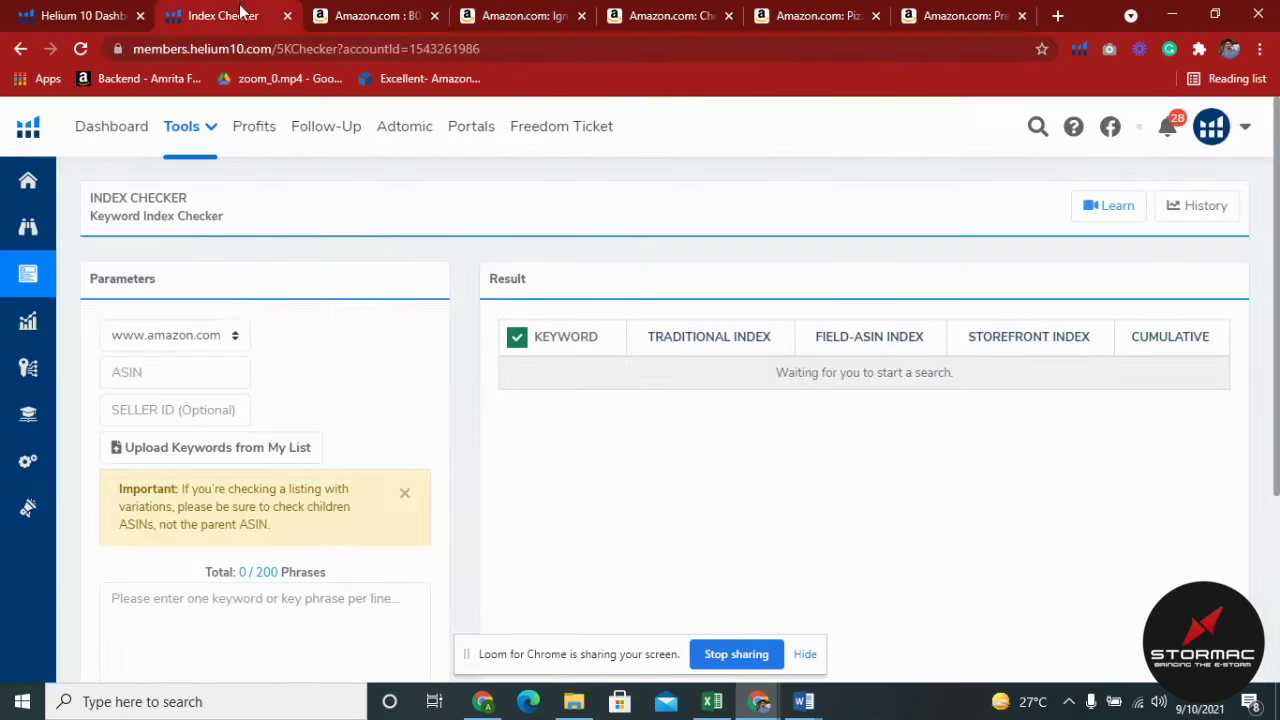
pyautogui.click(214, 370)
pyautogui.hotkey('ctrl', 'v')
# Add the phrases "pizza peel" and "Pizza spatula" on separate lines, run the keyword check and view the index results
pyautogui.scroll(-3, 247, 480)
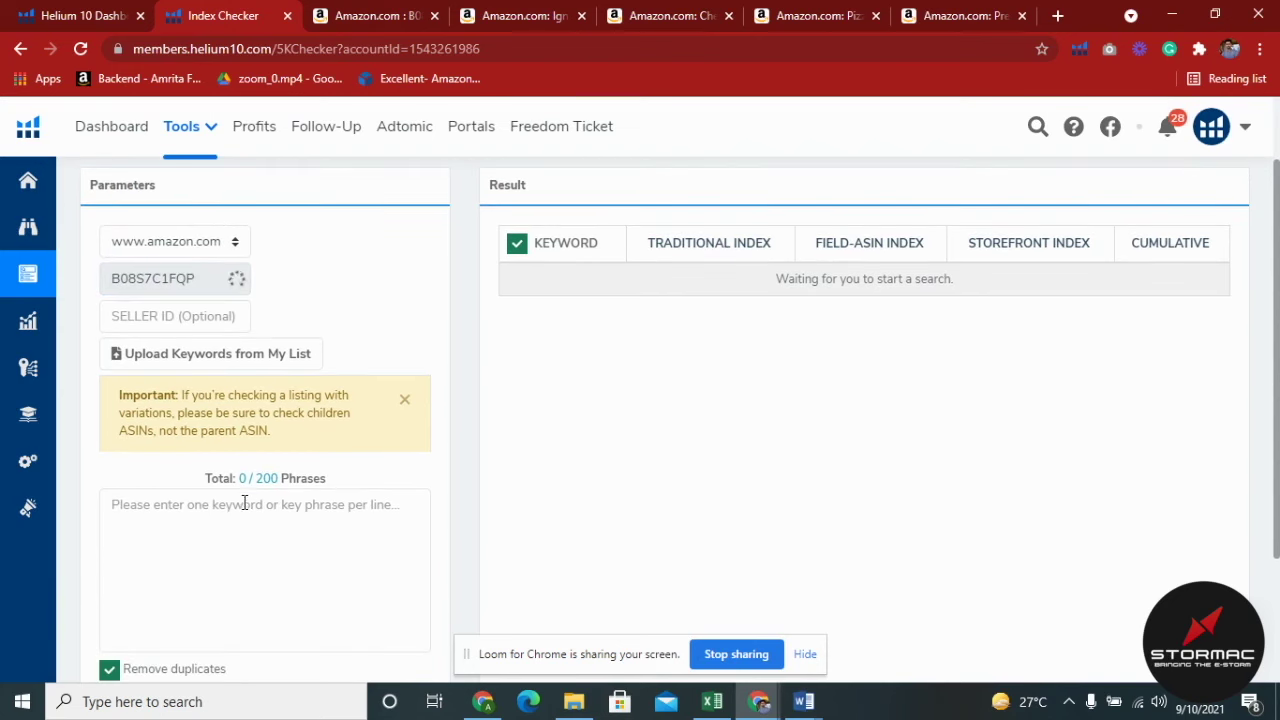
pyautogui.click(249, 386)
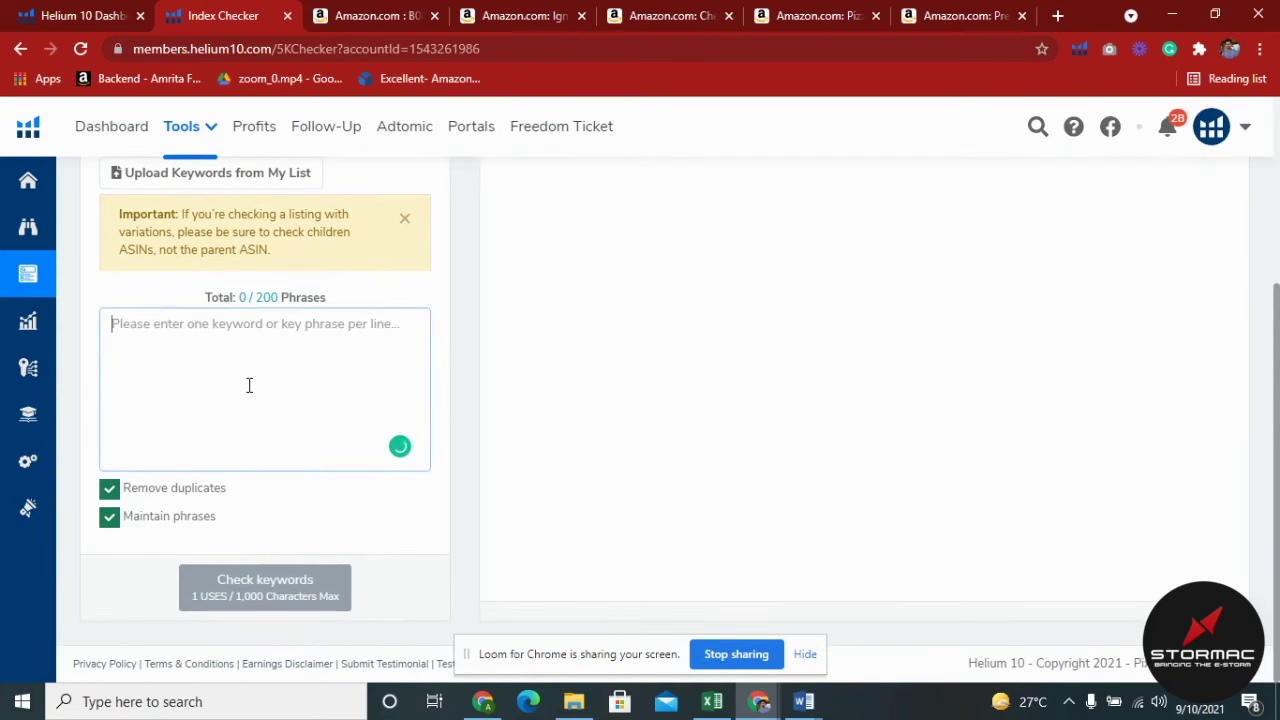
pyautogui.write('Pizza Pe')
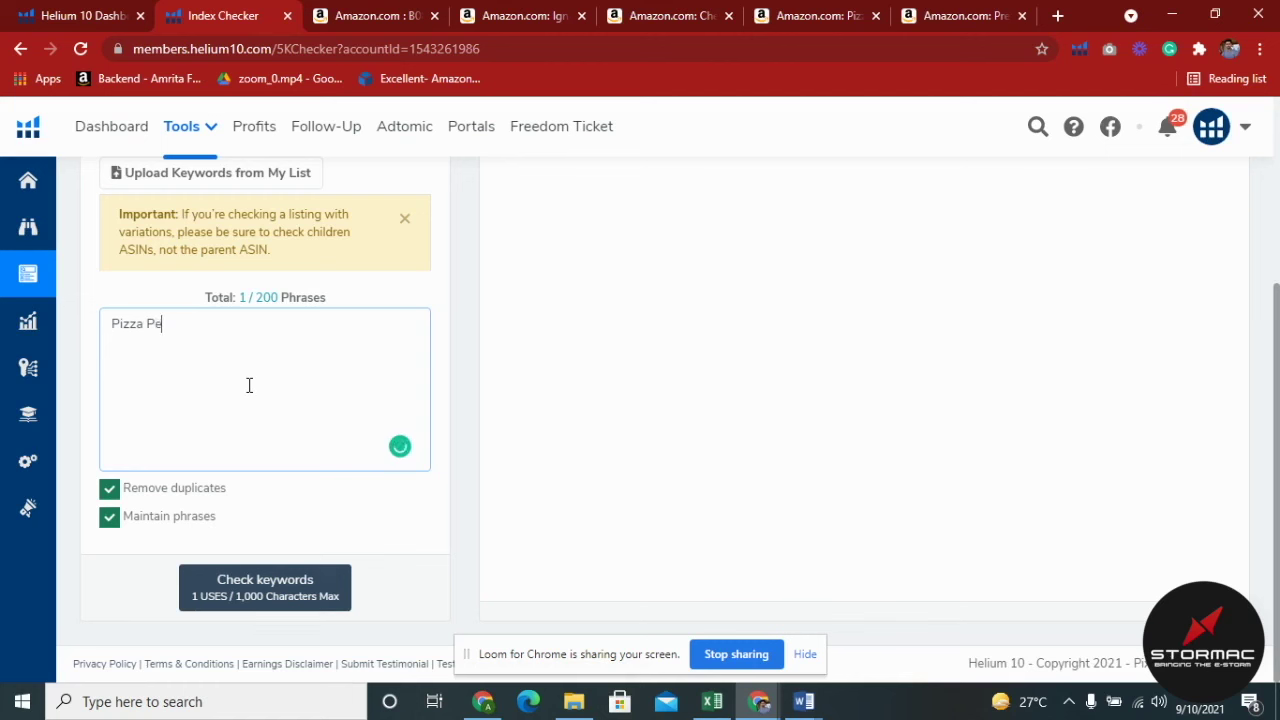
pyautogui.write('el')
pyautogui.press('Return')
pyautogui.write('Pizza spatula')
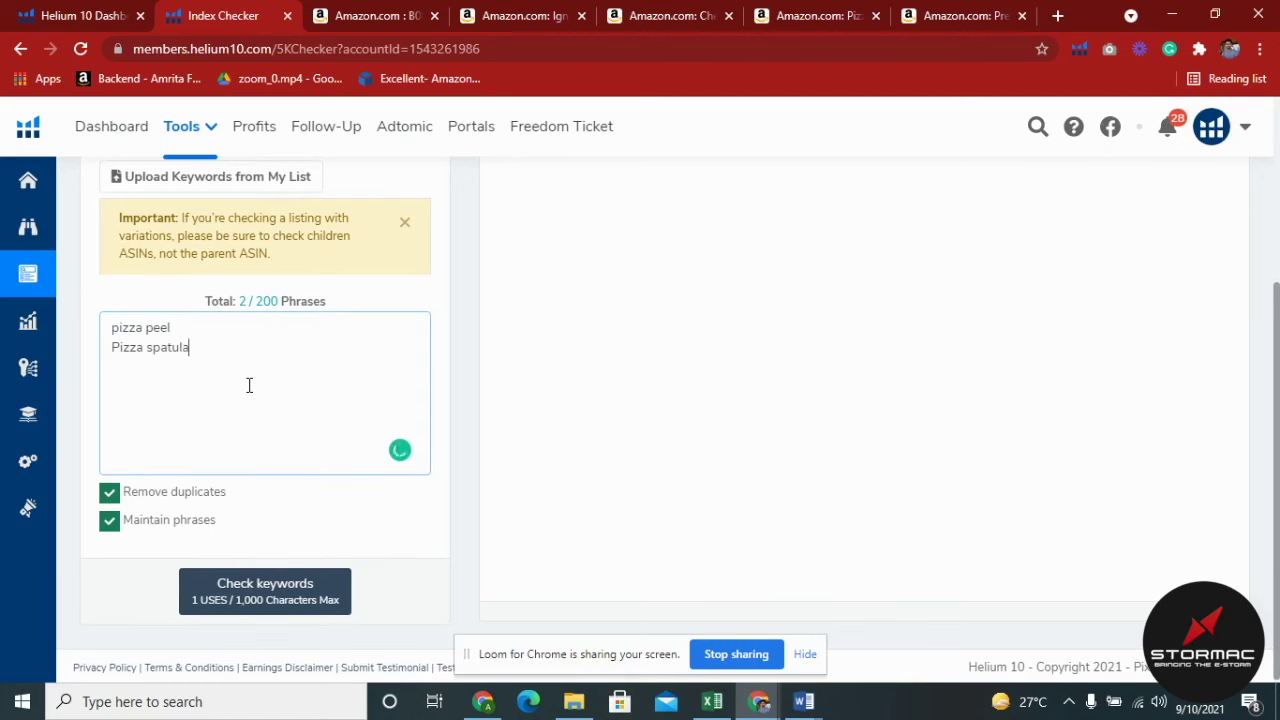
pyautogui.click(241, 491)
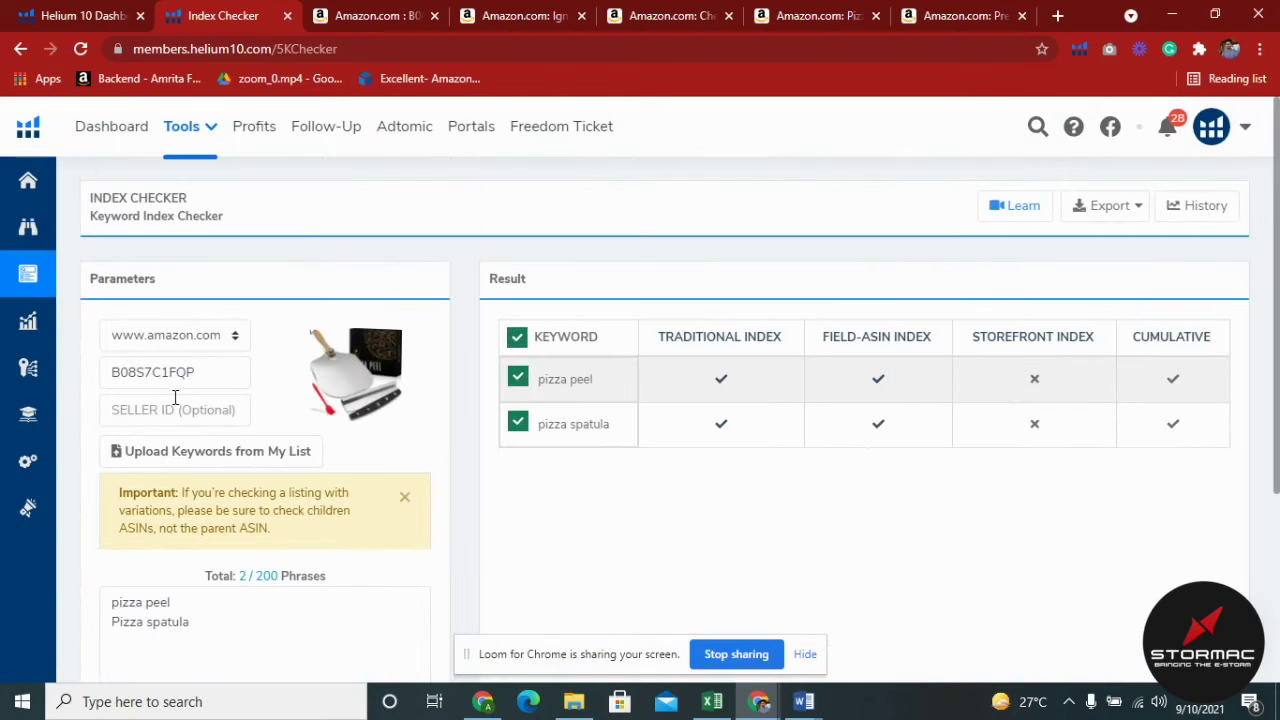
pyautogui.scroll(-1, 200, 538)
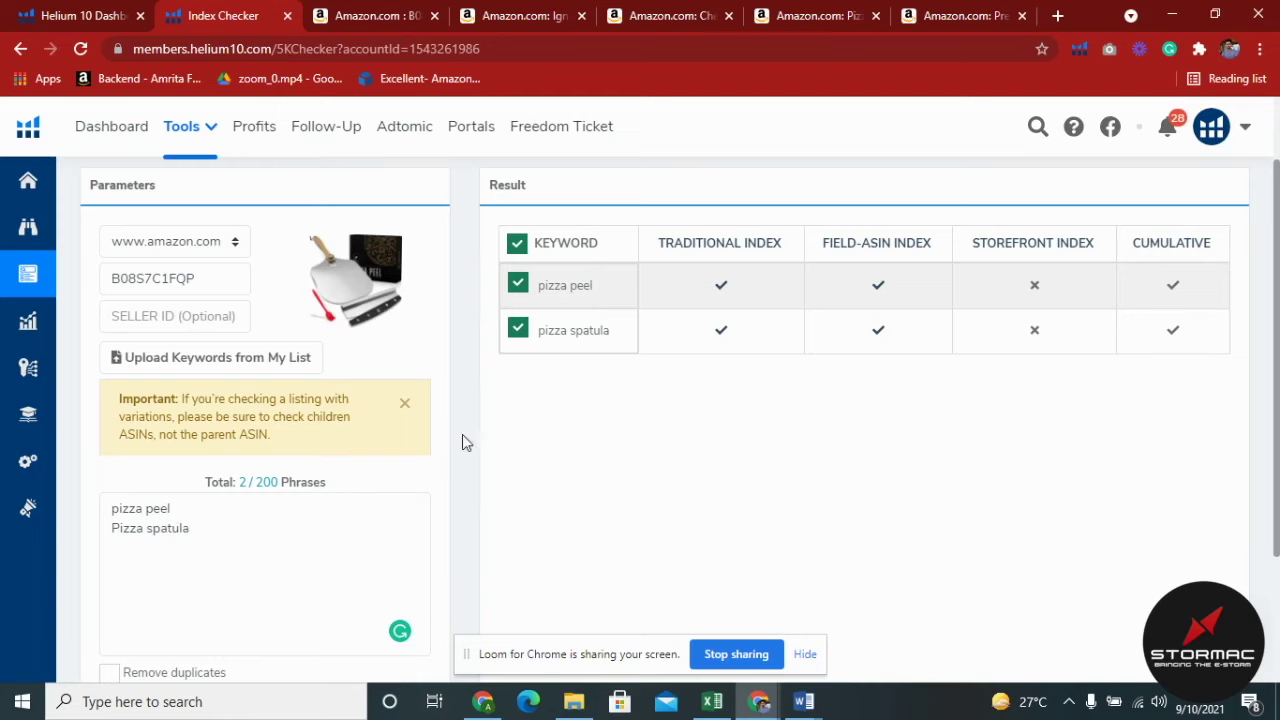
pyautogui.scroll(1, 625, 390)
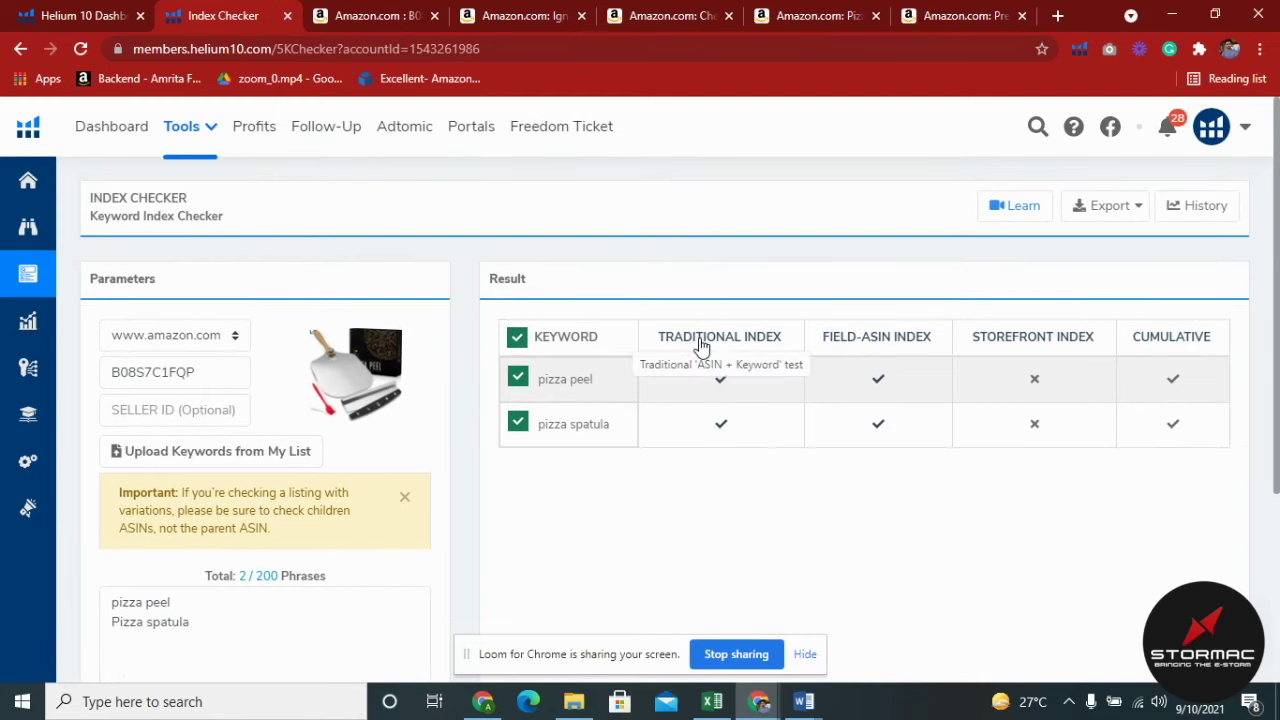
# Copy the keyword "pizza peel" from the results, search Amazon for it and look for the checked product
pyautogui.tripleClick(570, 384)
pyautogui.hotkey('ctrl', 'c')
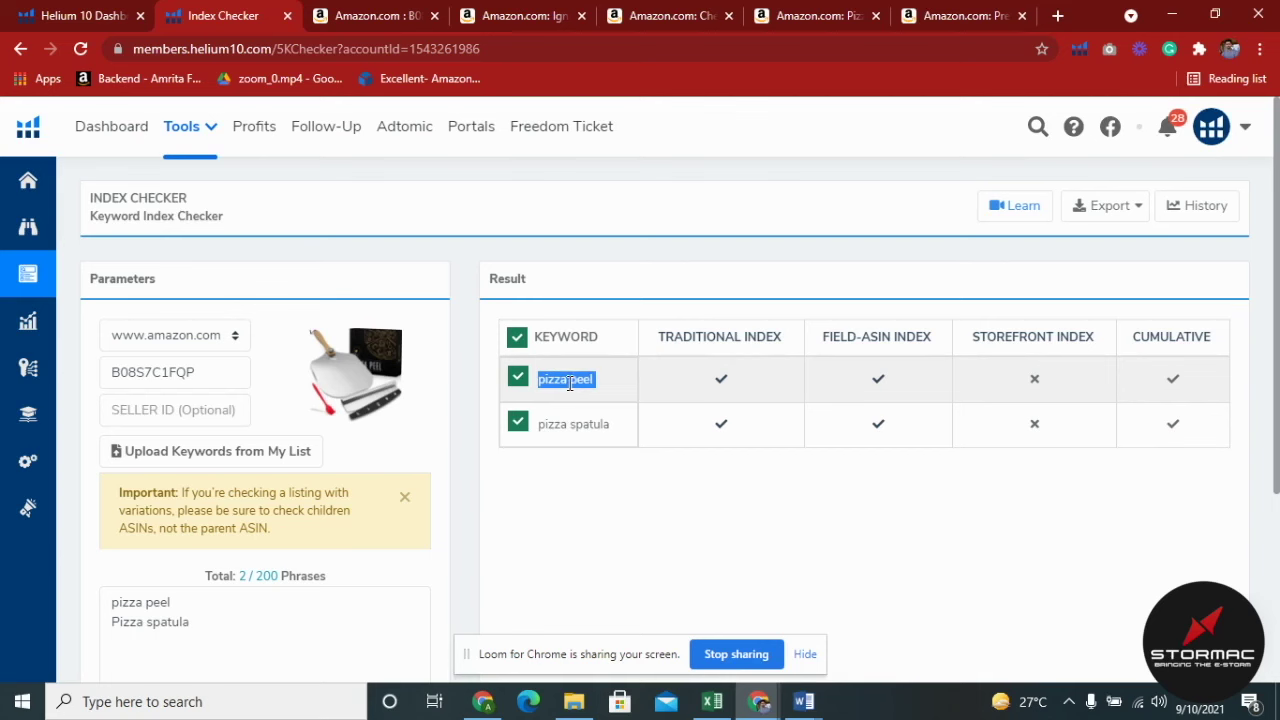
pyautogui.click(372, 15)
pyautogui.scroll(5, 640, 400)
pyautogui.hotkey('ctrl', 'v')
pyautogui.press('Return')
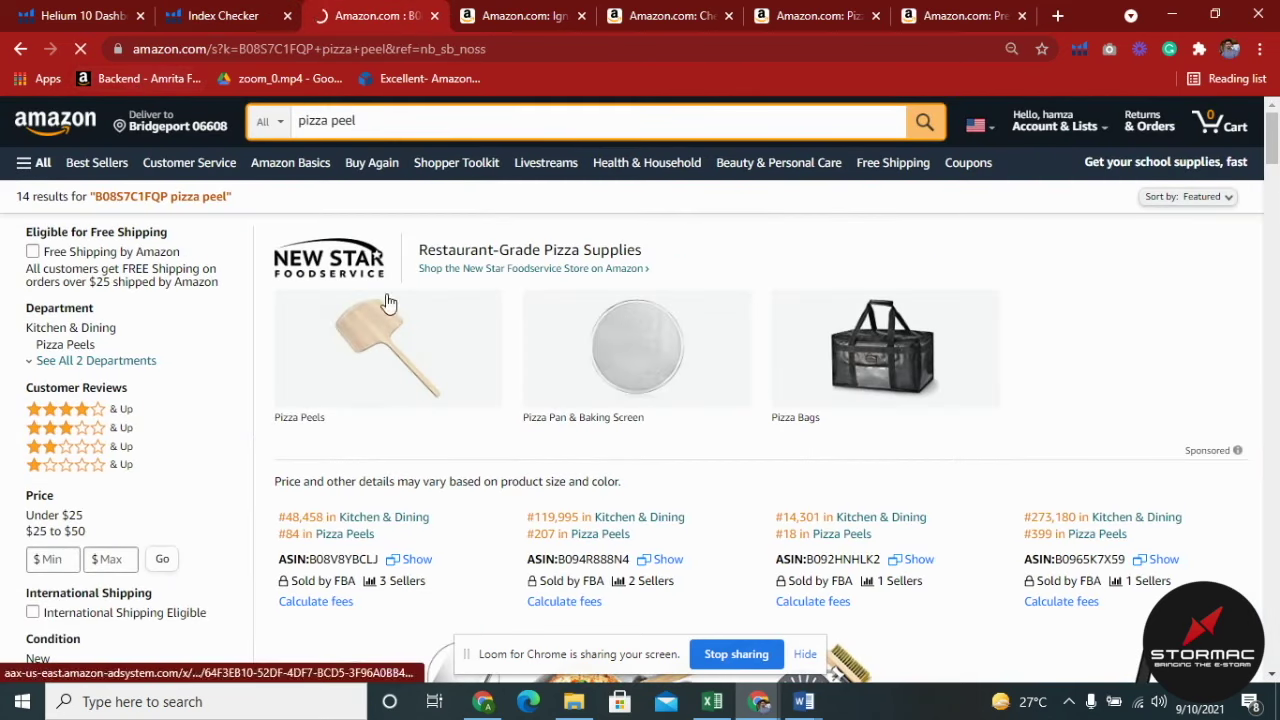
pyautogui.scroll(-2, 351, 456)
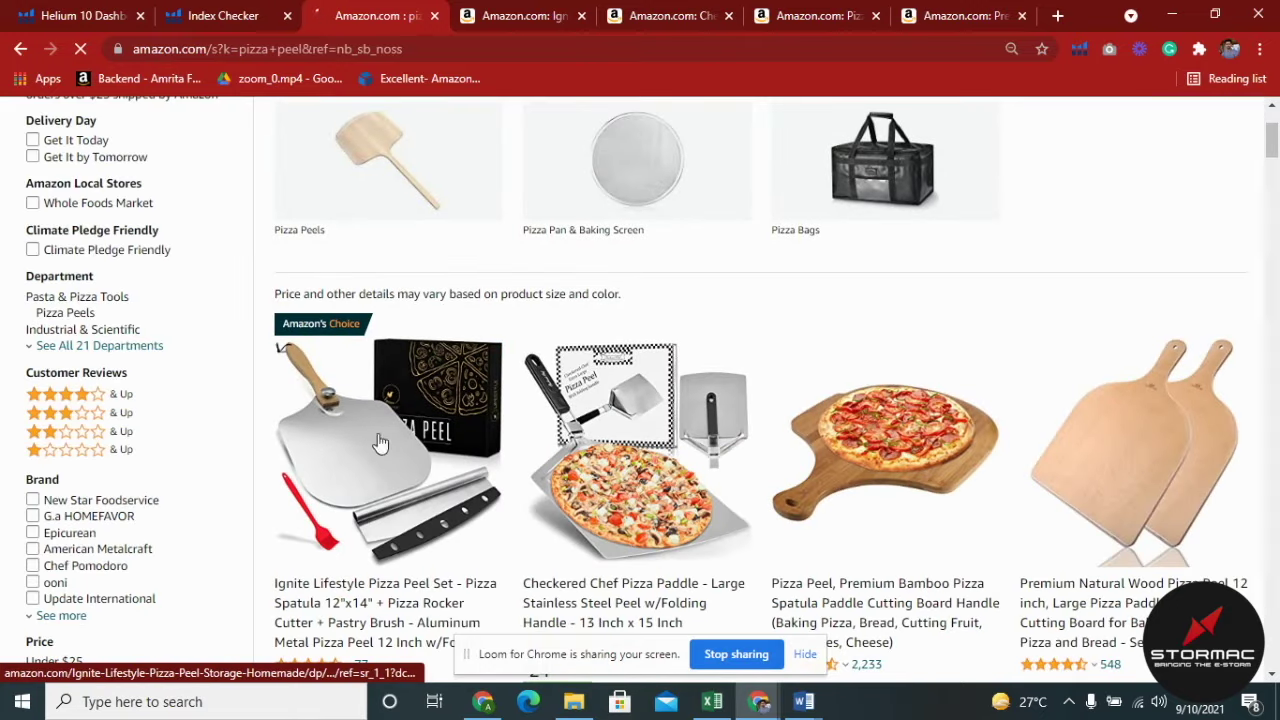
pyautogui.scroll(2, 386, 410)
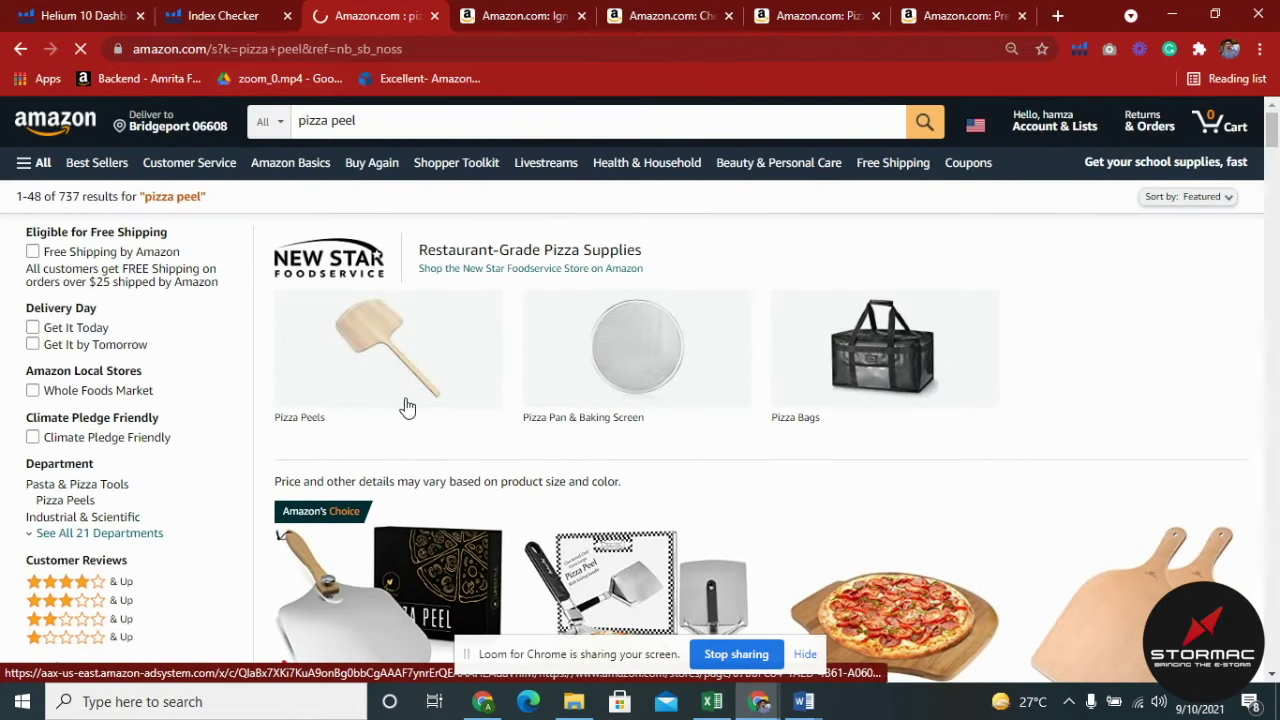
pyautogui.scroll(-2, 480, 508)
# Copy the ASIN B08S7C1FQP from Index Checker and search Amazon for it
pyautogui.click(223, 15)
pyautogui.scroll(-3, 226, 446)
pyautogui.scroll(3, 543, 394)
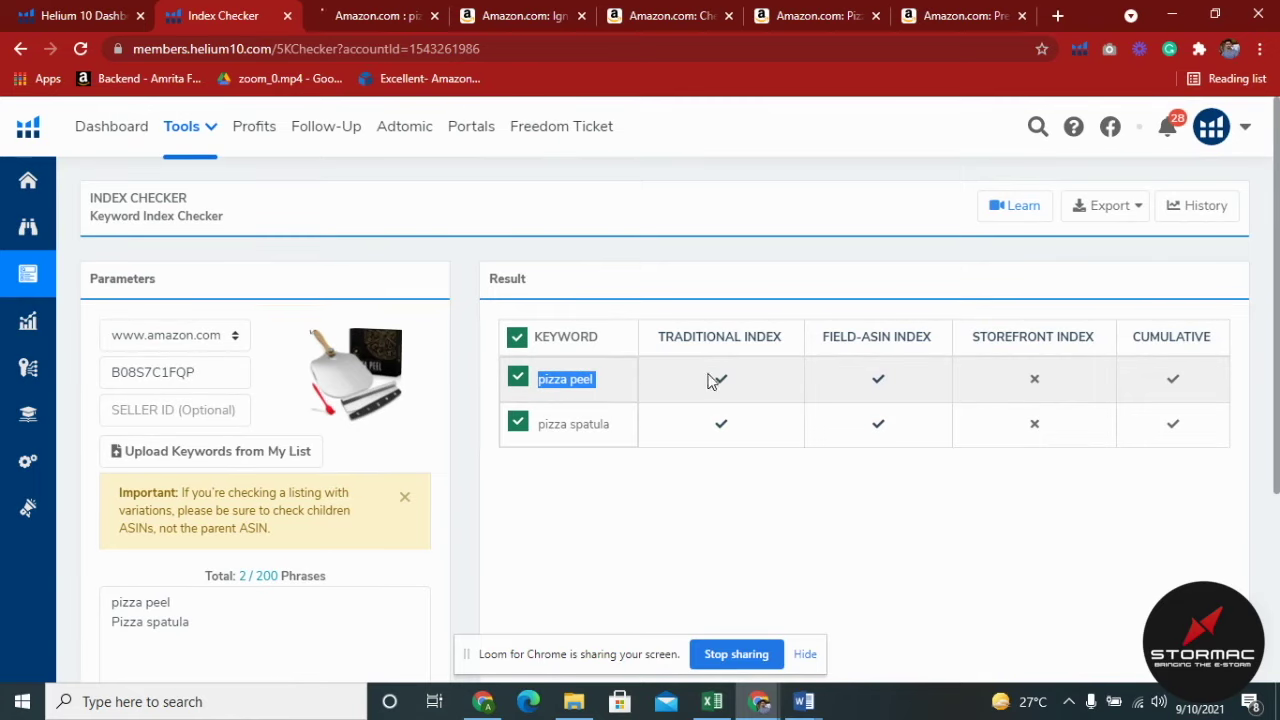
pyautogui.click(843, 485)
pyautogui.doubleClick(180, 372)
pyautogui.hotkey('ctrl', 'c')
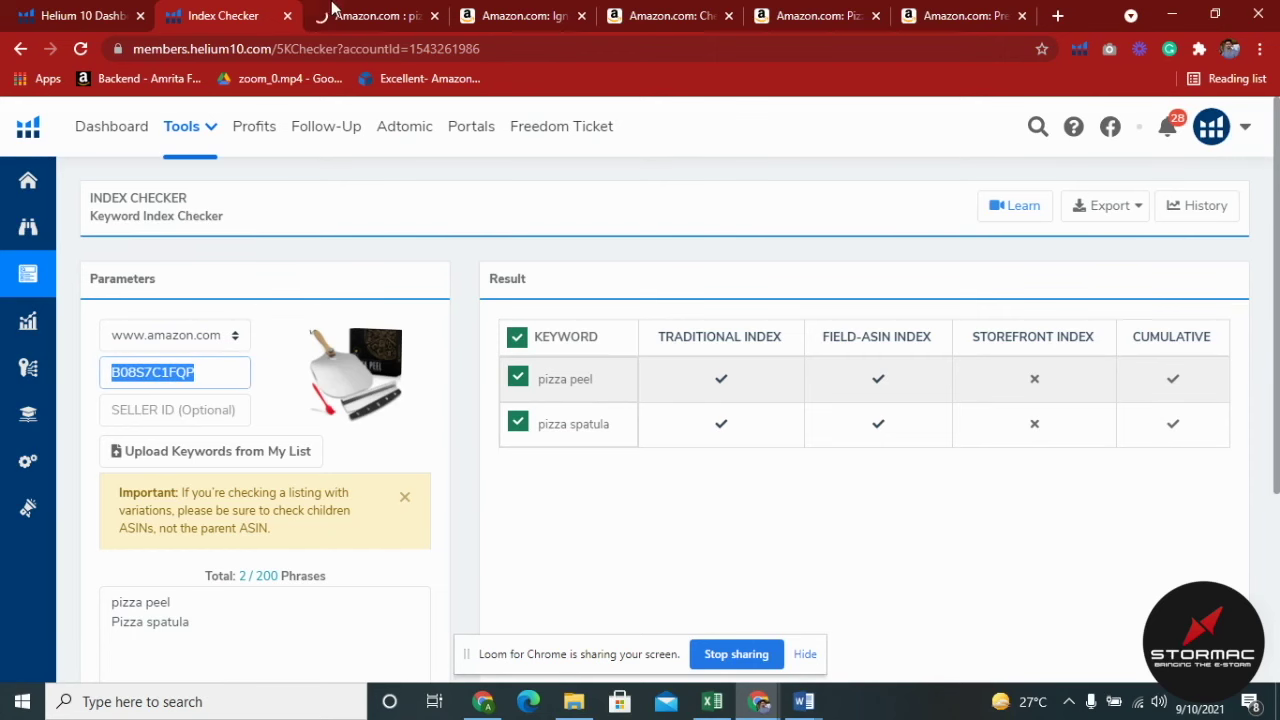
pyautogui.hotkey('ctrl', 'Tab')
pyautogui.tripleClick(375, 120)
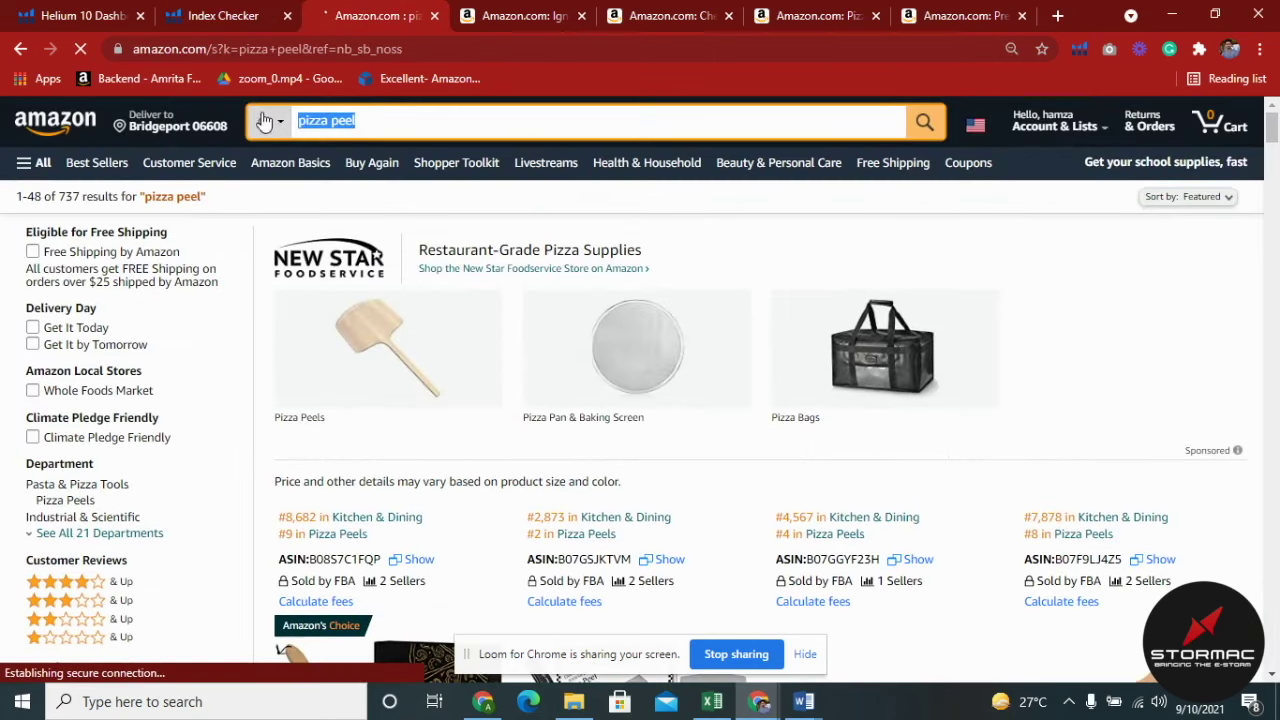
pyautogui.hotkey('ctrl', 'v')
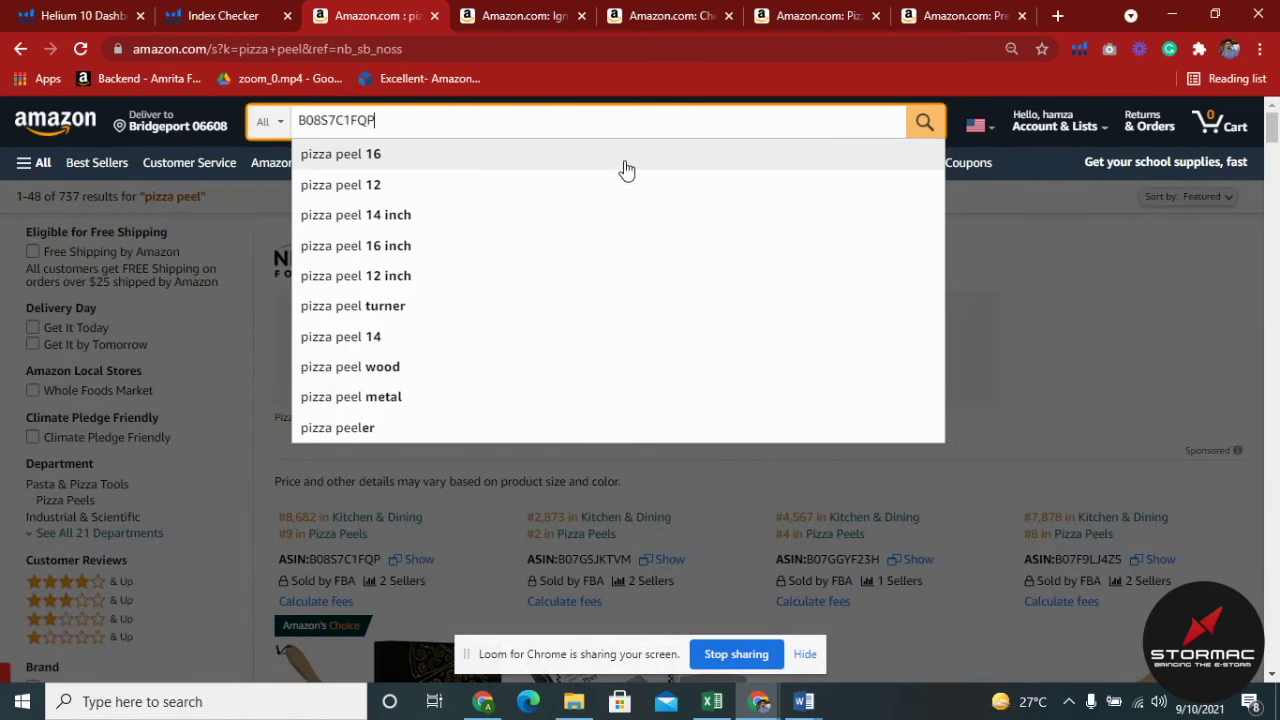
pyautogui.click(922, 122)
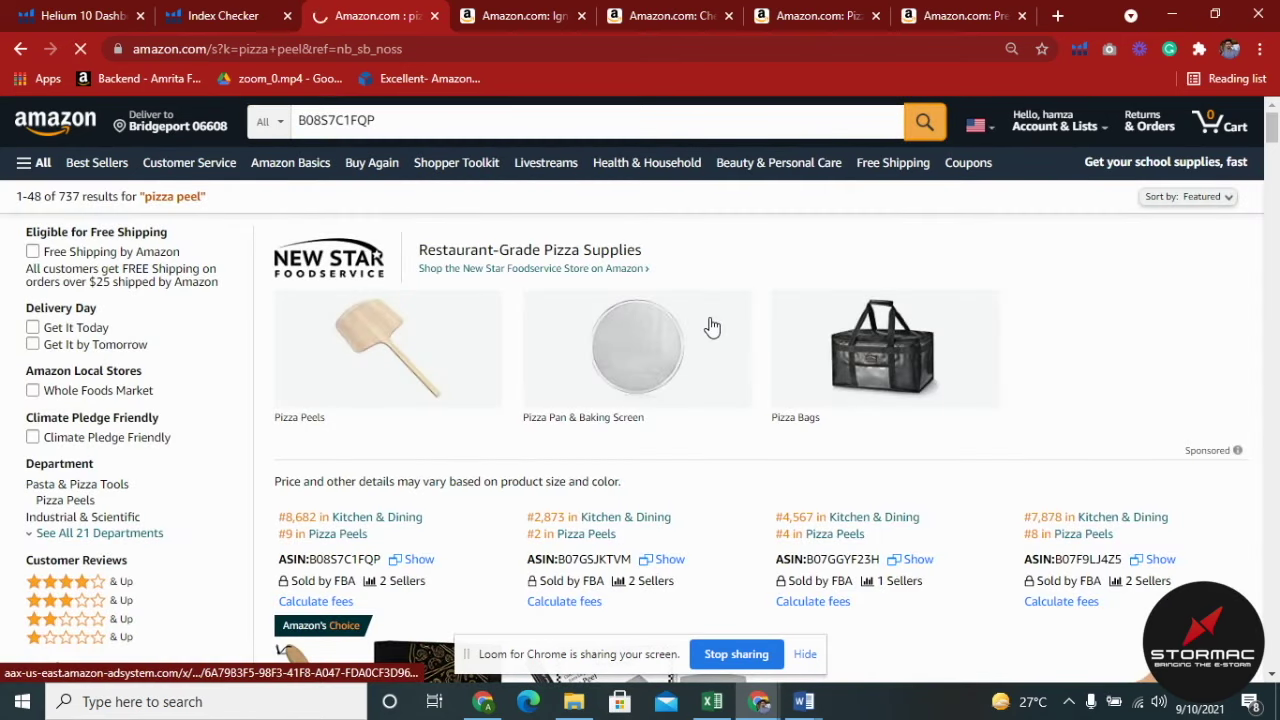
# Look for the checked pizza peel in the Amazon search results for its ASIN
pyautogui.scroll(-2, 432, 450)
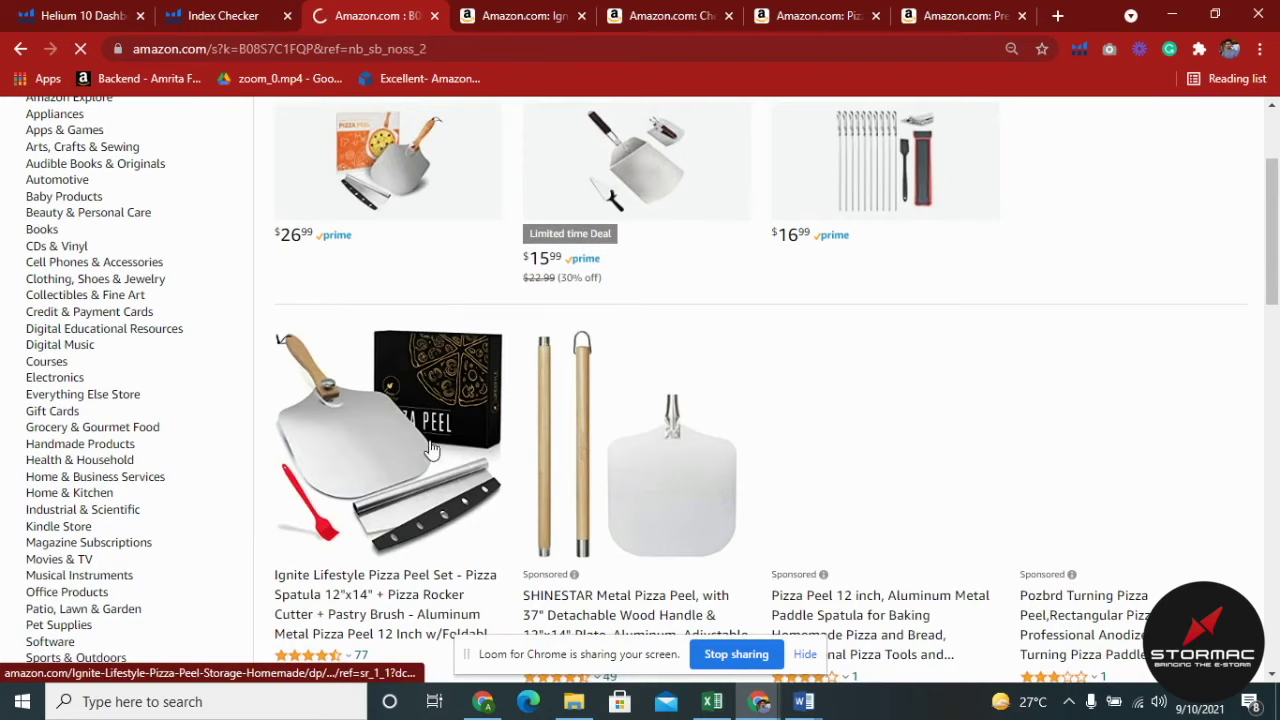
pyautogui.scroll(2, 400, 435)
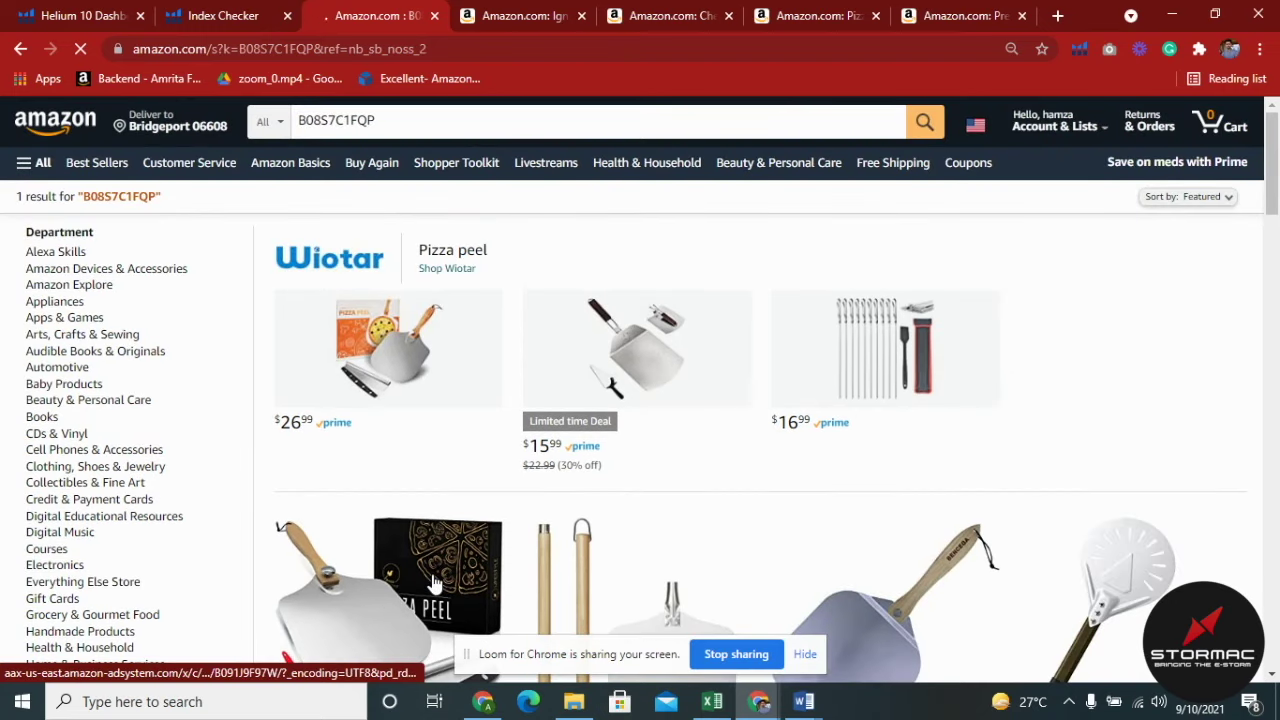
pyautogui.click(228, 12)
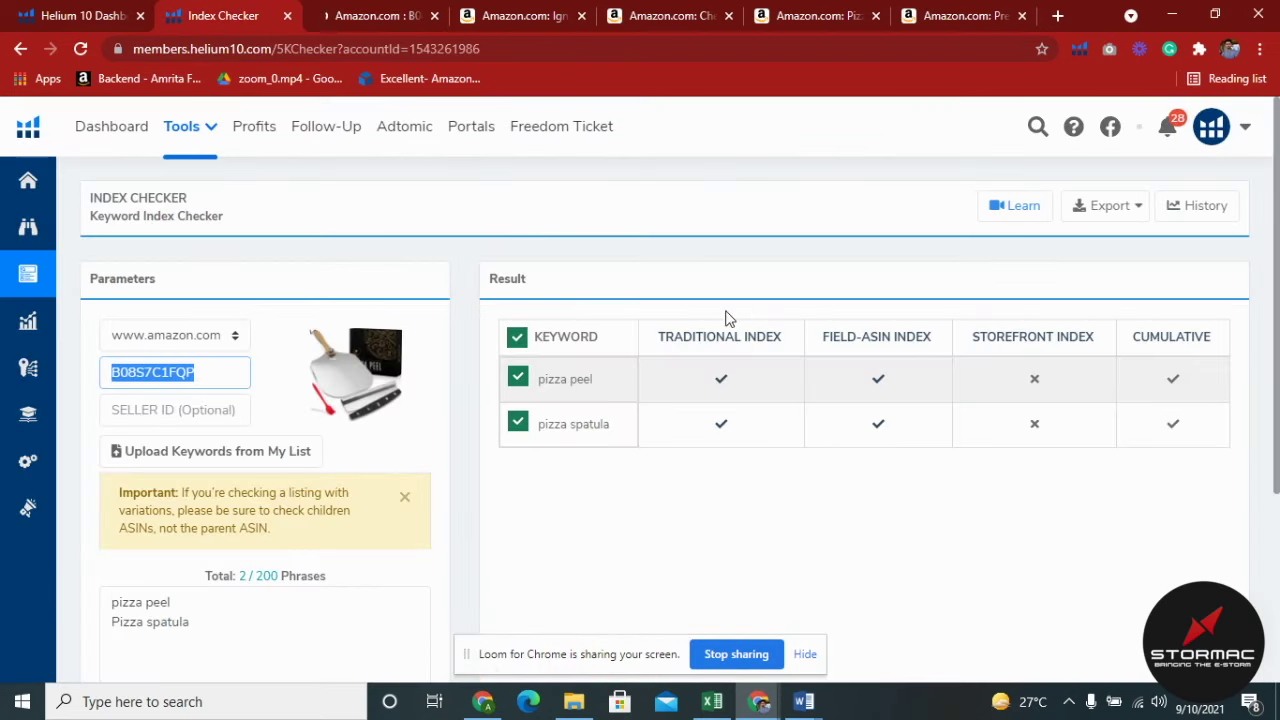
pyautogui.click(370, 8)
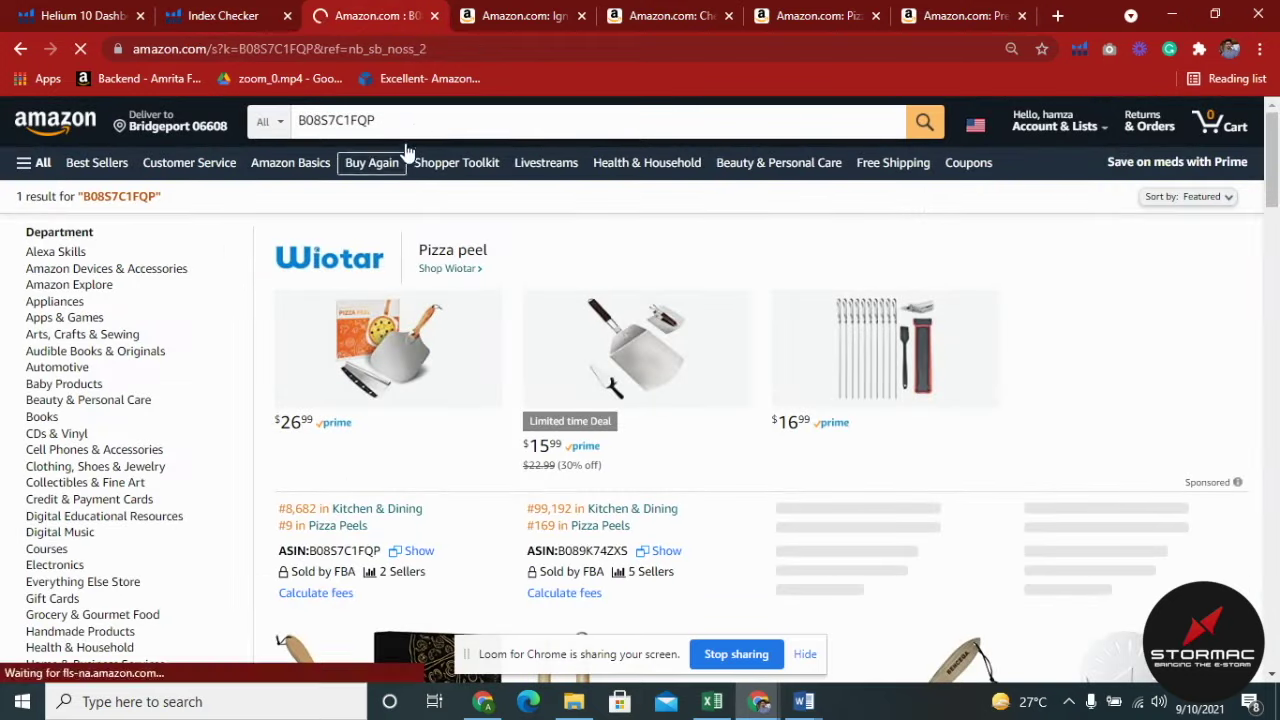
# Copy the keyword "pizza peel" from Index Checker, search Amazon for "B08S7C1FQP pizza peel" and look for the checked product
pyautogui.click(409, 124)
pyautogui.hotkey('ctrl', 'shift', 'Tab')
pyautogui.scroll(-2, 494, 366)
pyautogui.scroll(2, 543, 374)
pyautogui.tripleClick(556, 380)
pyautogui.hotkey('ctrl', 'c')
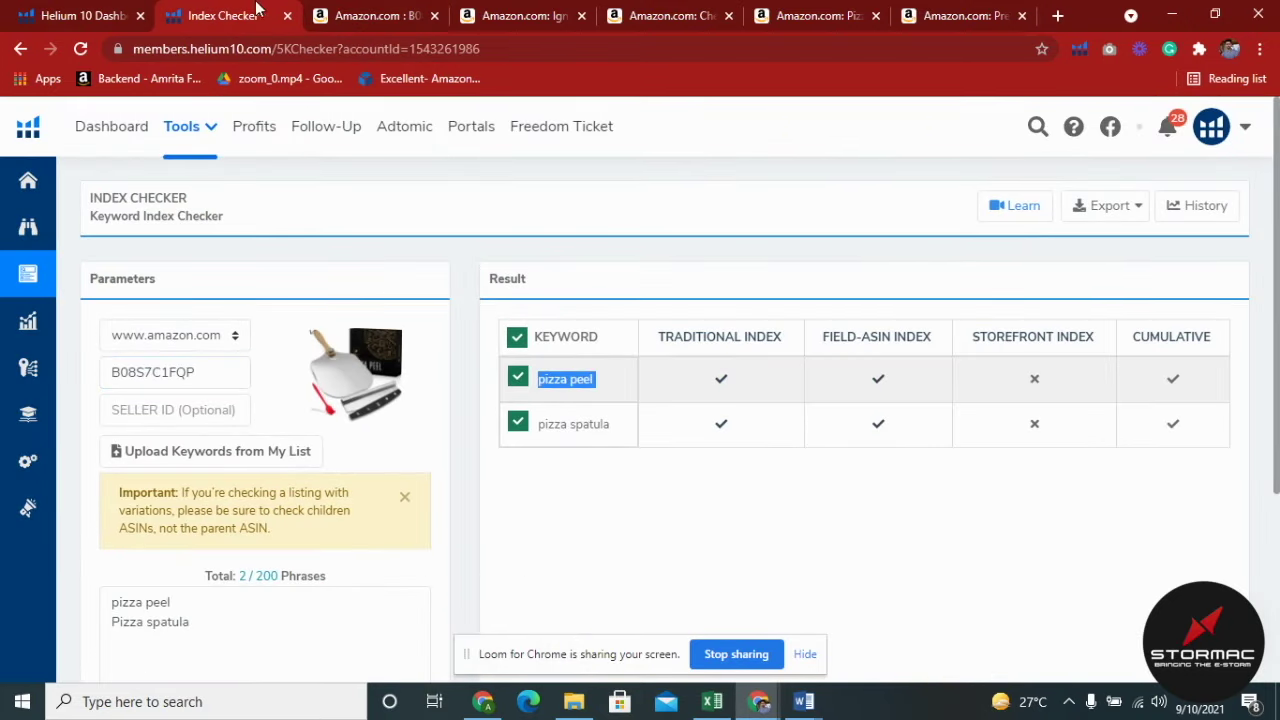
pyautogui.click(316, 10)
pyautogui.click(400, 125)
pyautogui.hotkey('ctrl', 'v')
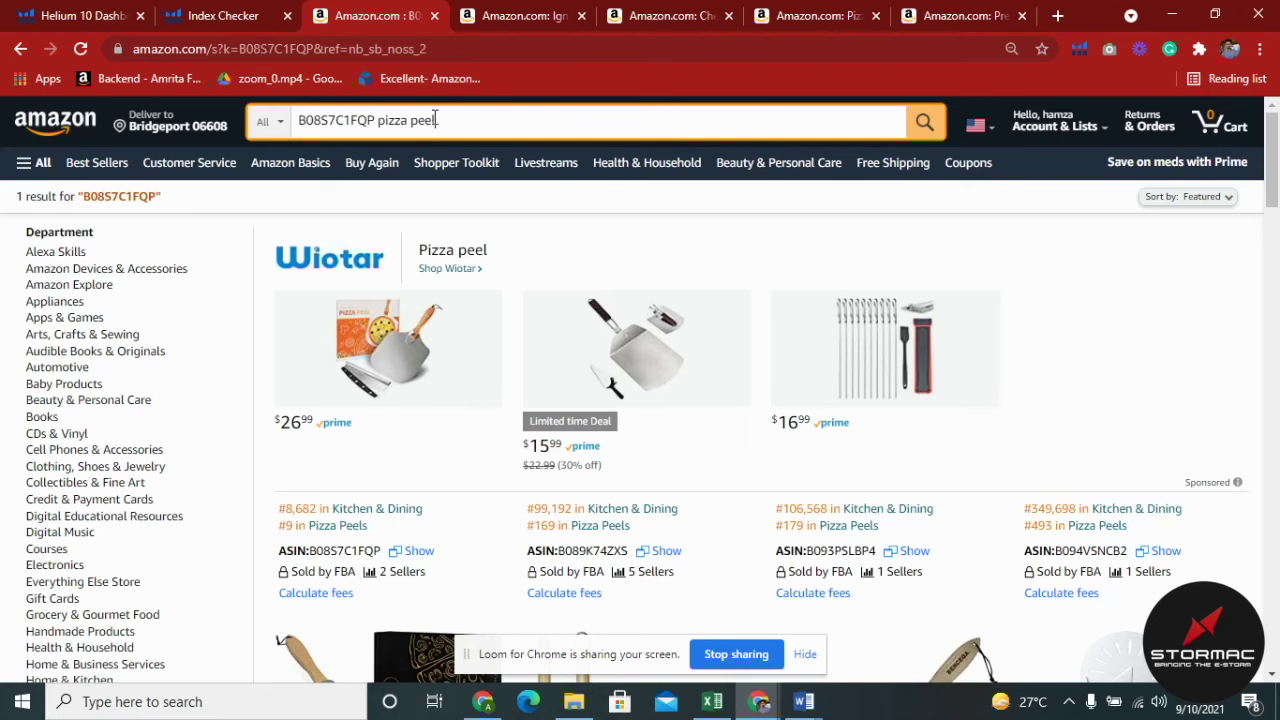
pyautogui.click(926, 122)
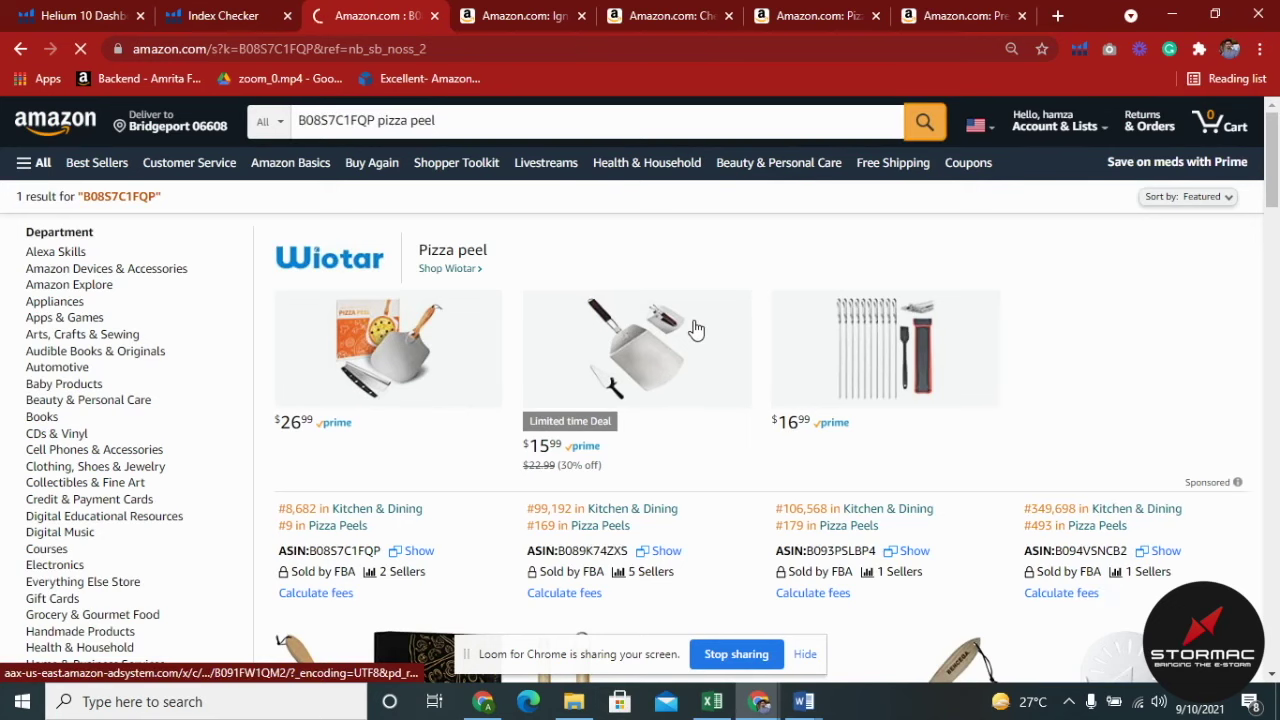
pyautogui.scroll(-7, 709, 289)
pyautogui.scroll(3, 713, 297)
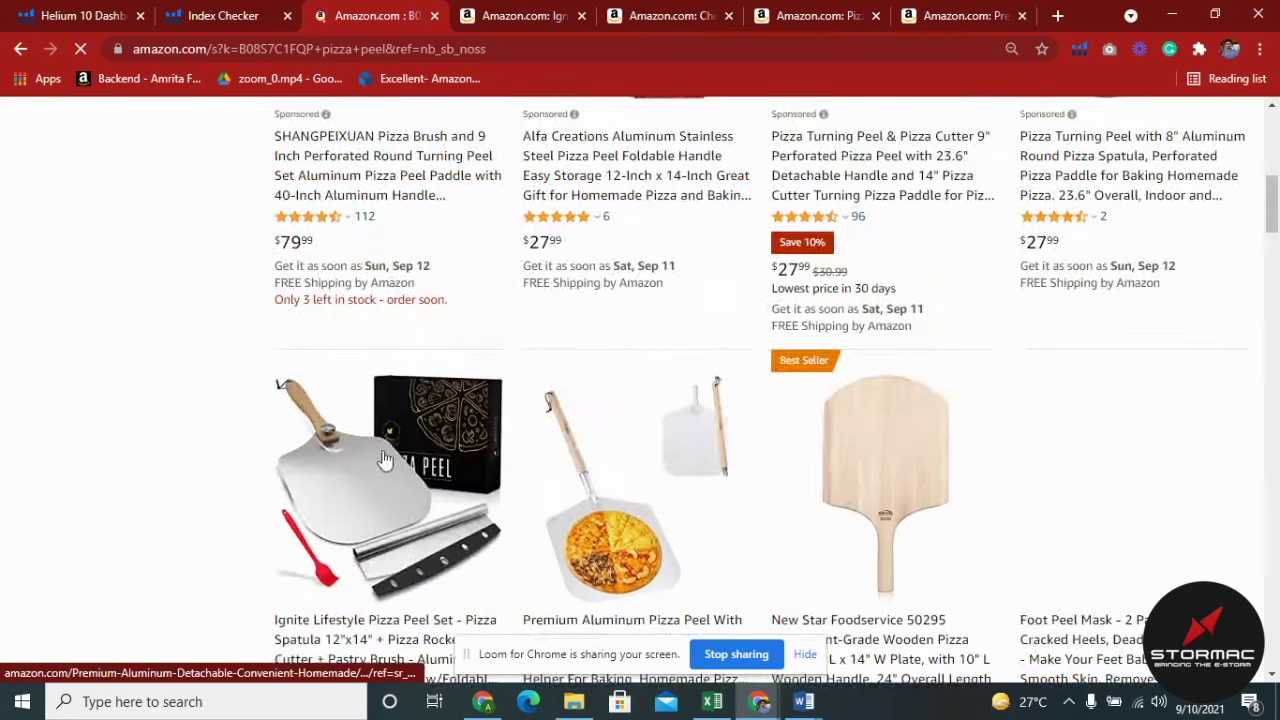
# Open the IGNITE LIFESTYLE seller profile in a new tab from the Ignite Lifestyle pizza peel's Amazon listing
pyautogui.click(252, 12)
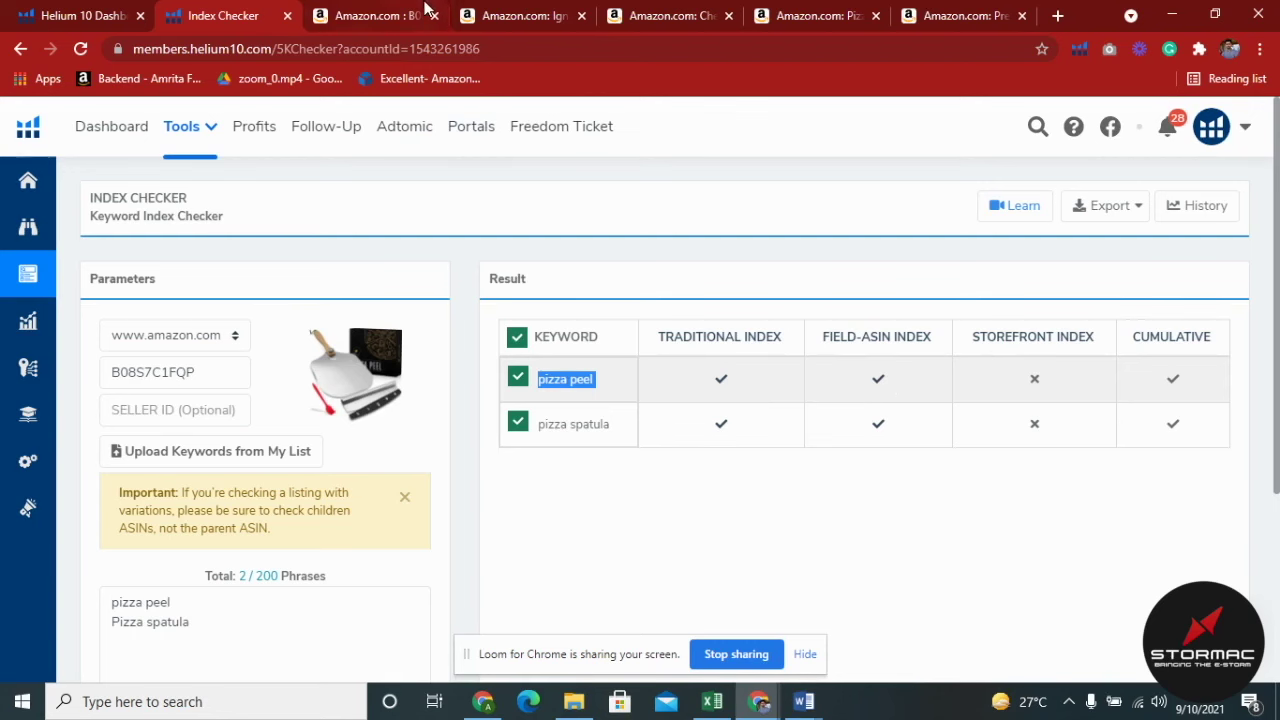
pyautogui.click(426, 10)
pyautogui.click(462, 12)
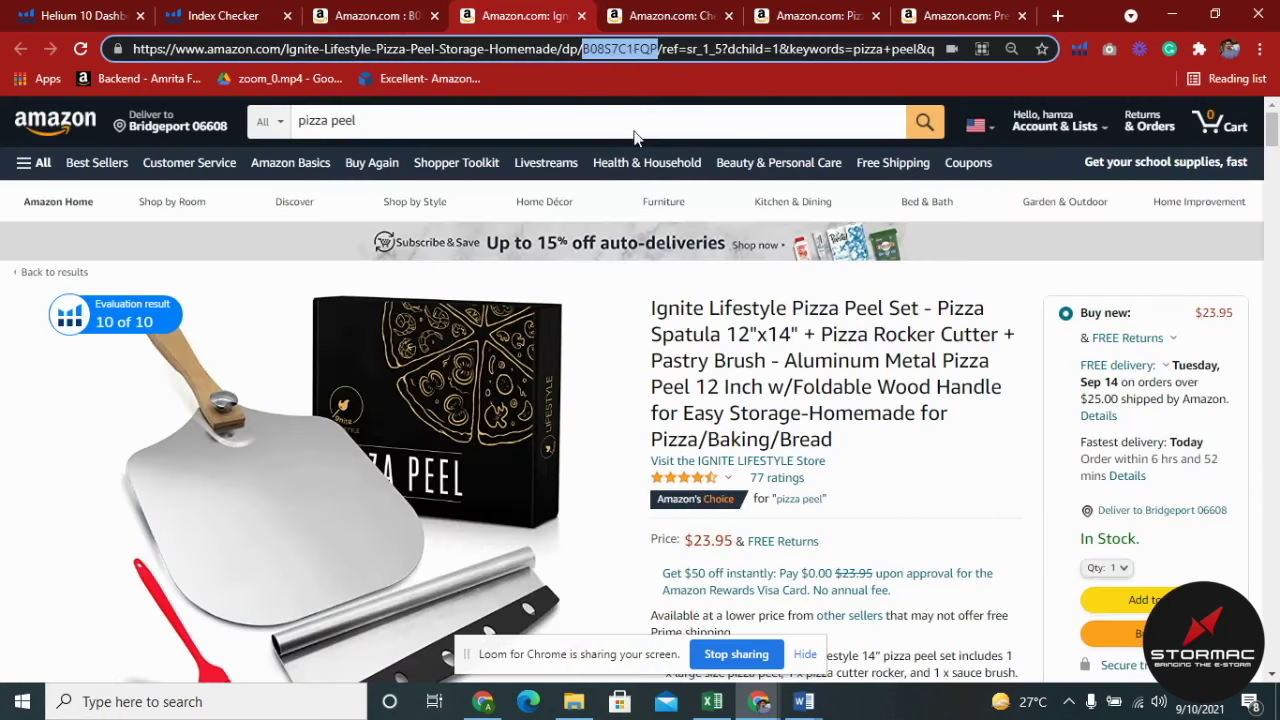
pyautogui.click(1005, 480)
pyautogui.scroll(-2, 1008, 416)
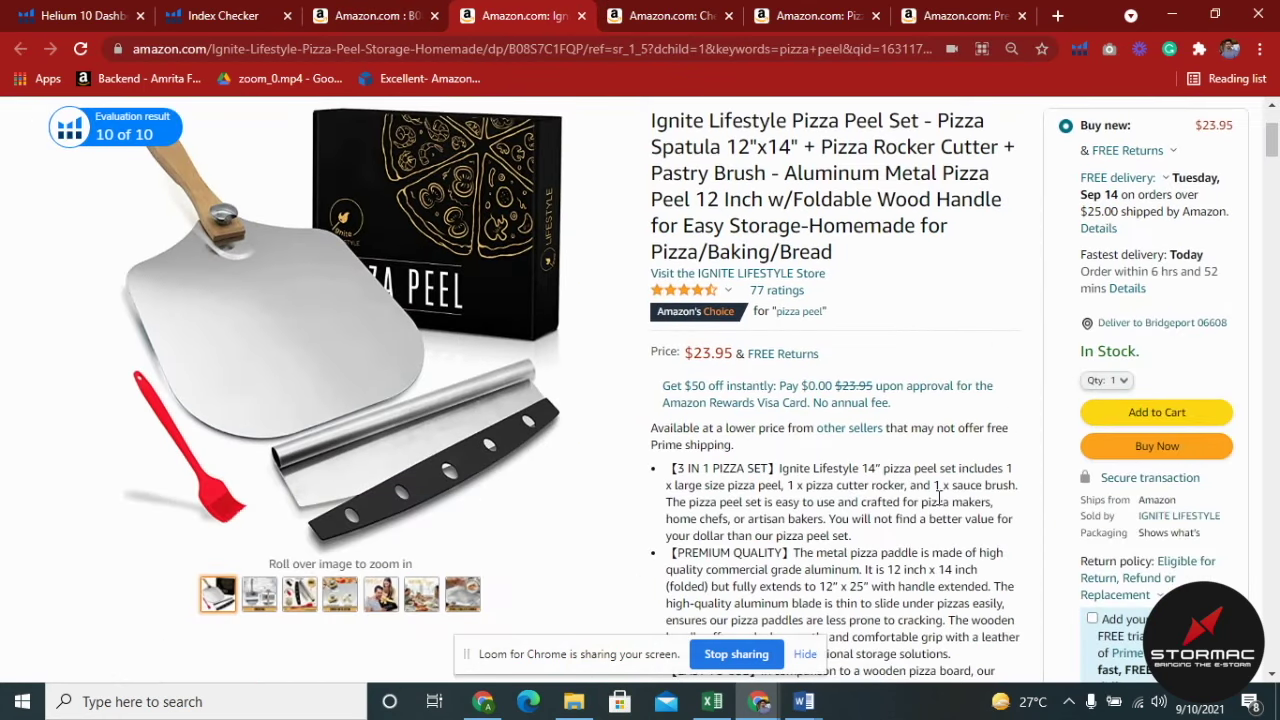
pyautogui.middleClick(1175, 520)
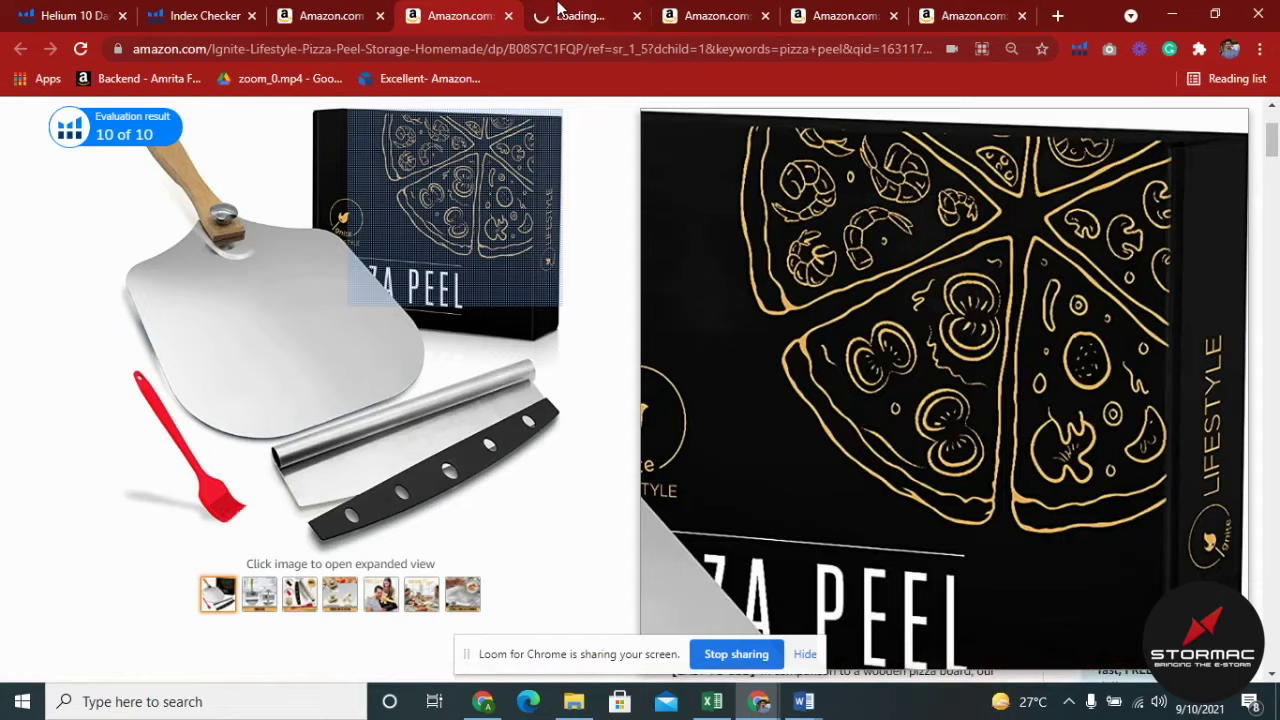
pyautogui.click(580, 14)
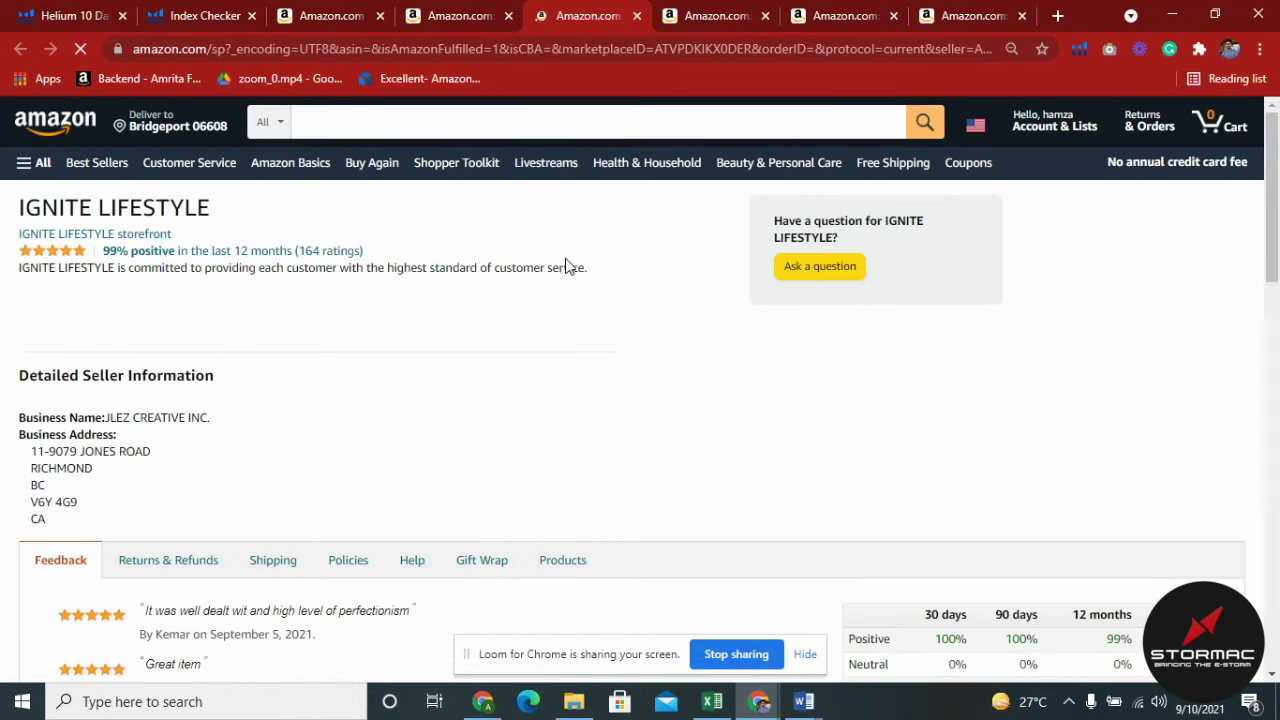
# Copy the seller ID from the seller profile's URL and enter it as the optional seller ID in Index Checker
pyautogui.click(913, 50)
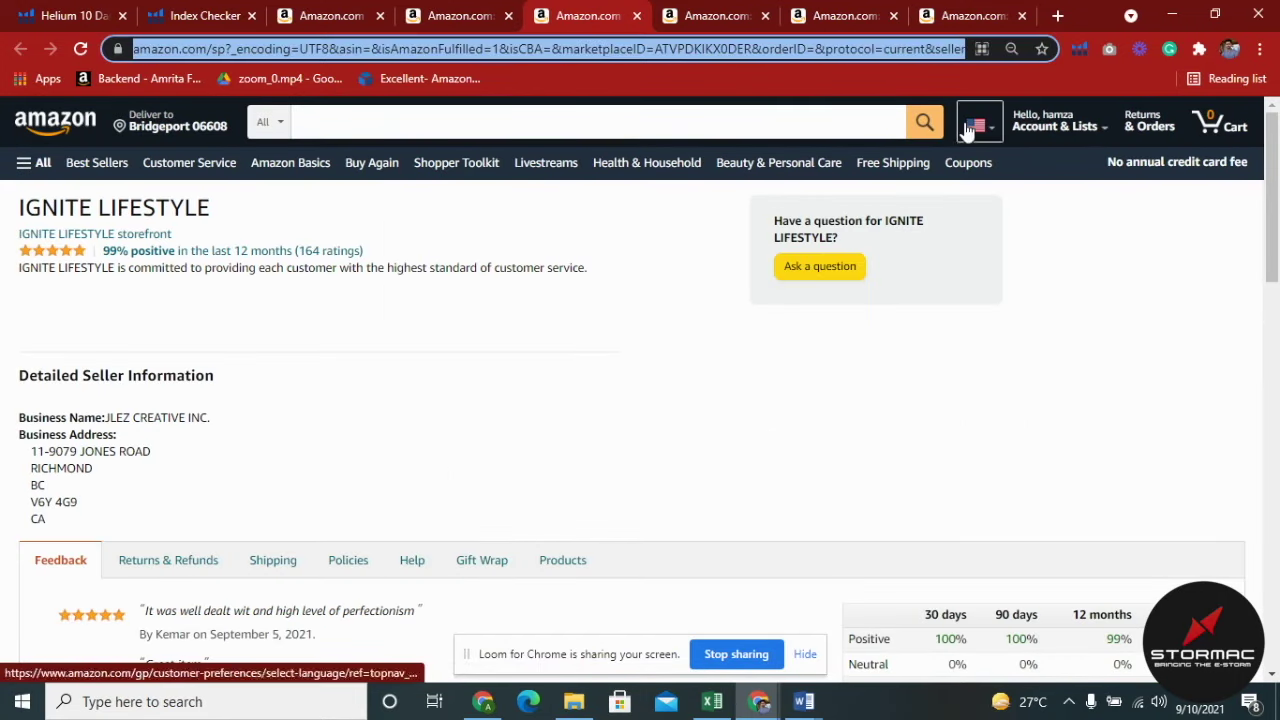
pyautogui.moveTo(971, 122)
pyautogui.press('End')
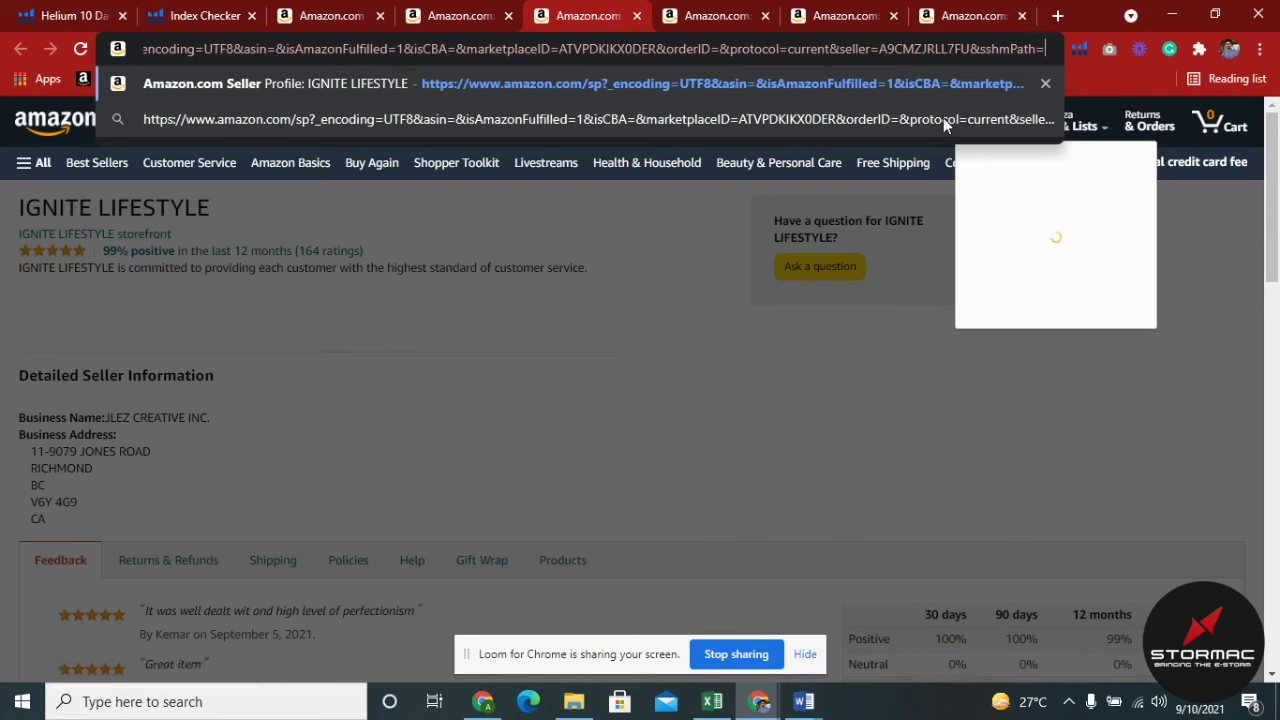
pyautogui.doubleClick(922, 48)
pyautogui.hotkey('ctrl', 'c')
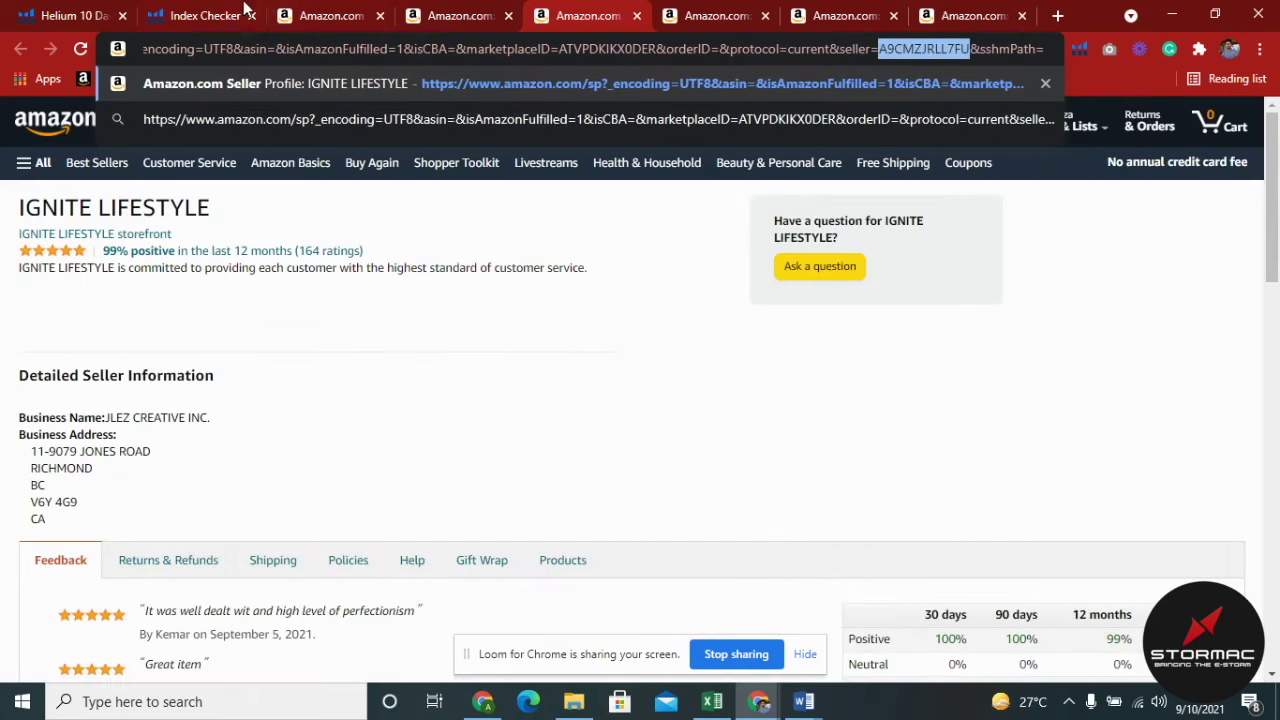
pyautogui.click(205, 15)
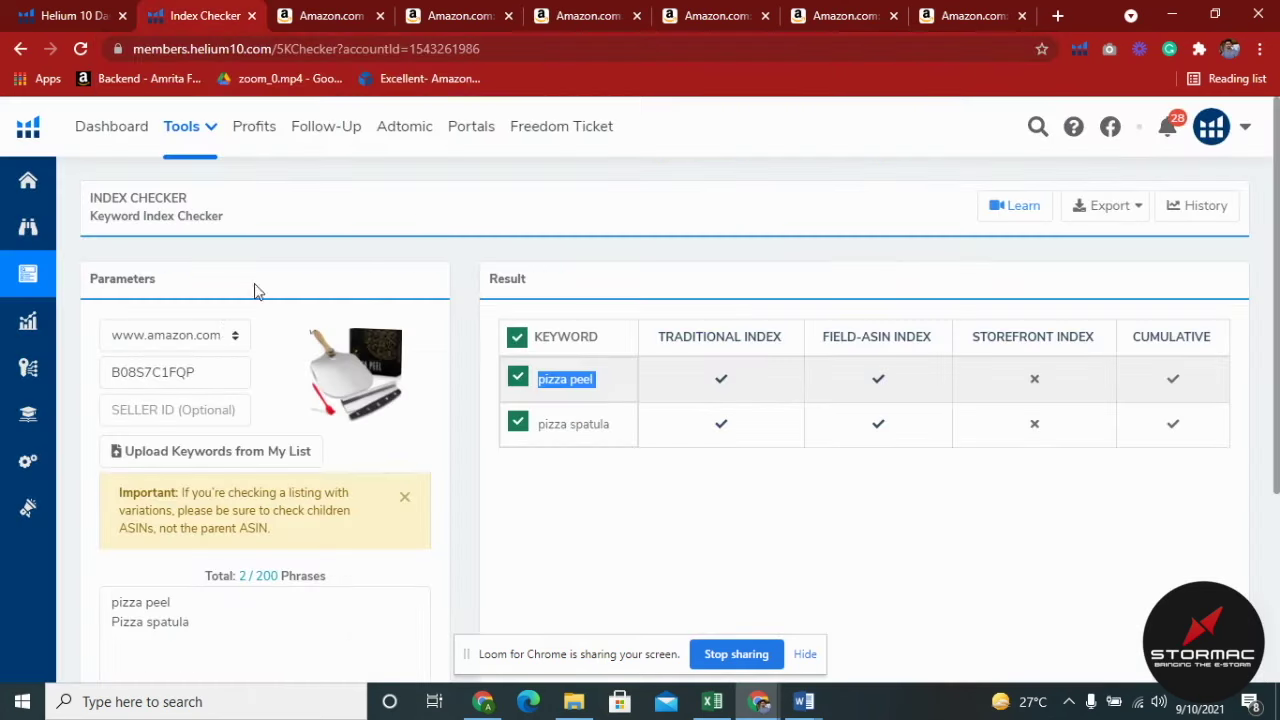
pyautogui.click(189, 417)
pyautogui.hotkey('ctrl', 'v')
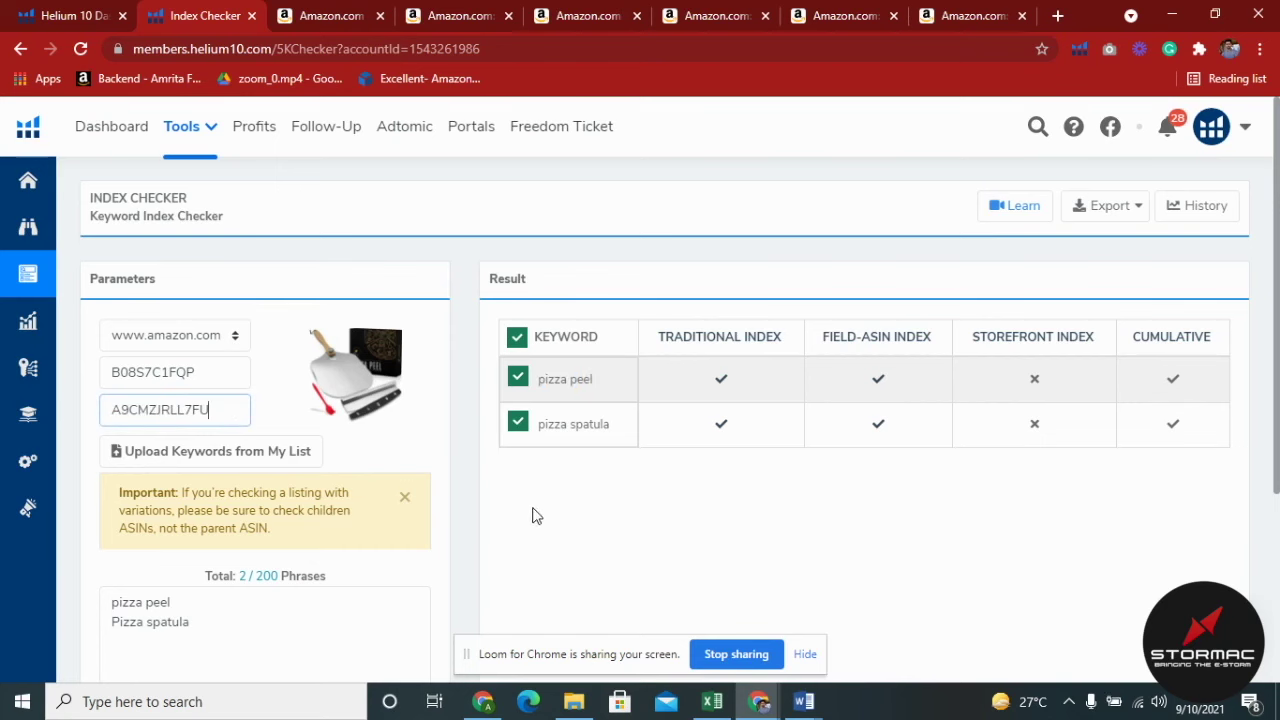
# Rerun the keyword check with the seller ID included, confirm the repeat search and close the completion message
pyautogui.scroll(-2, 500, 520)
pyautogui.scroll(-1, 488, 530)
pyautogui.click(305, 594)
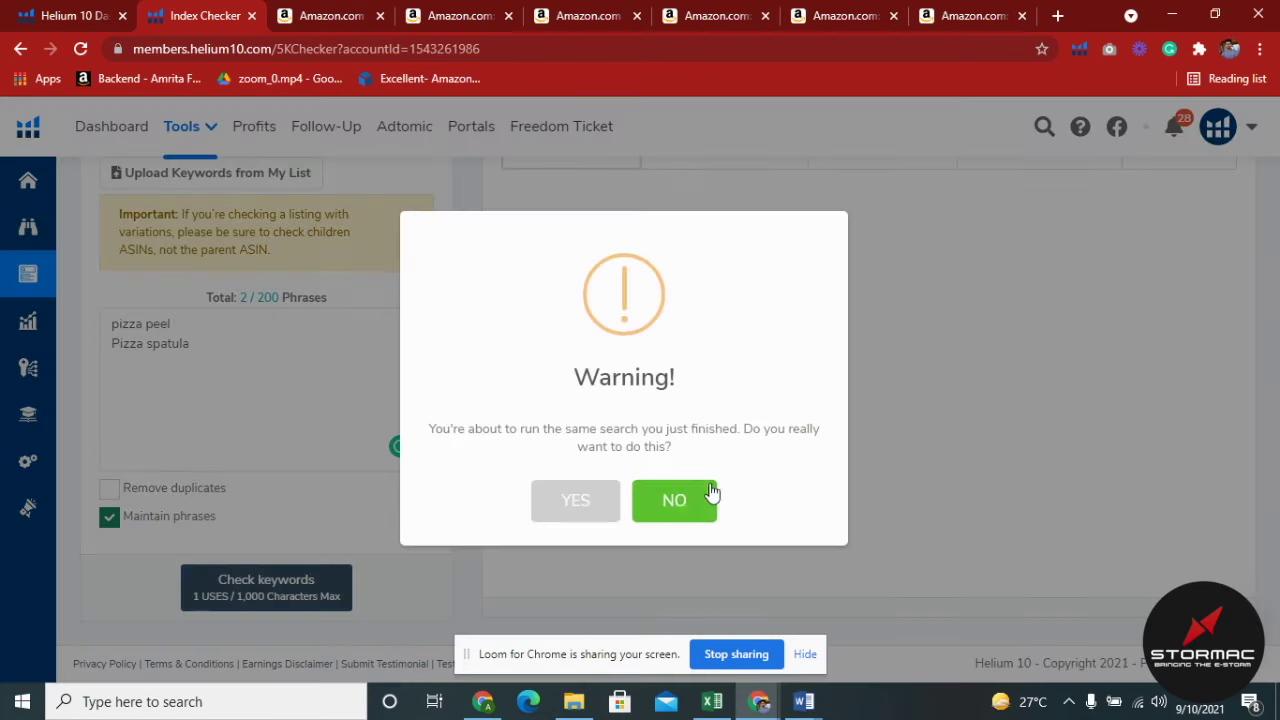
pyautogui.click(604, 516)
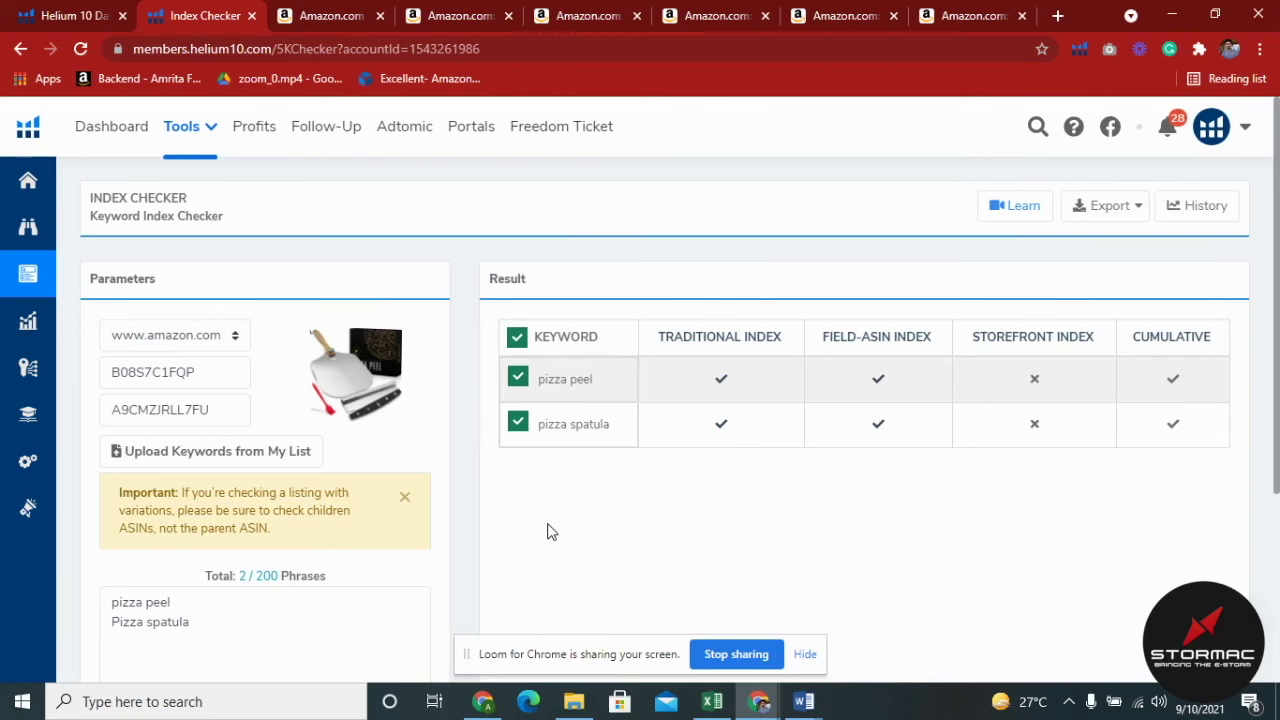
pyautogui.scroll(-2, 547, 532)
pyautogui.click(262, 595)
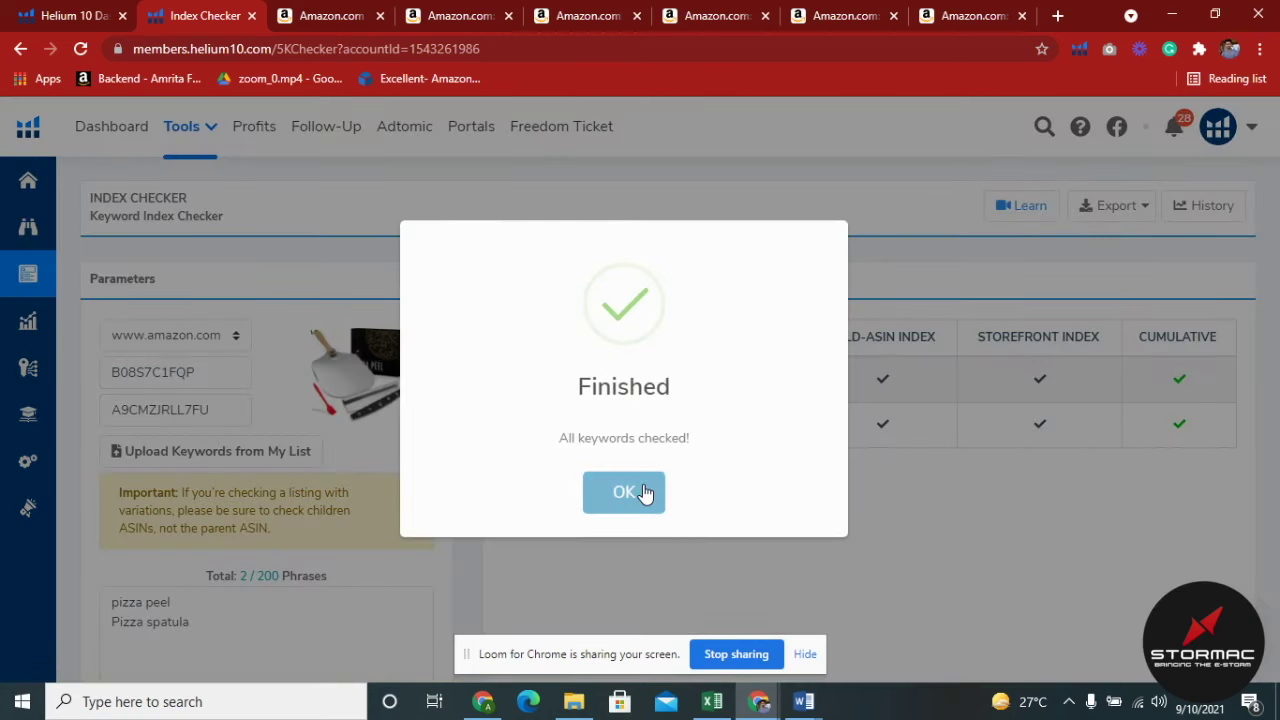
pyautogui.click(646, 494)
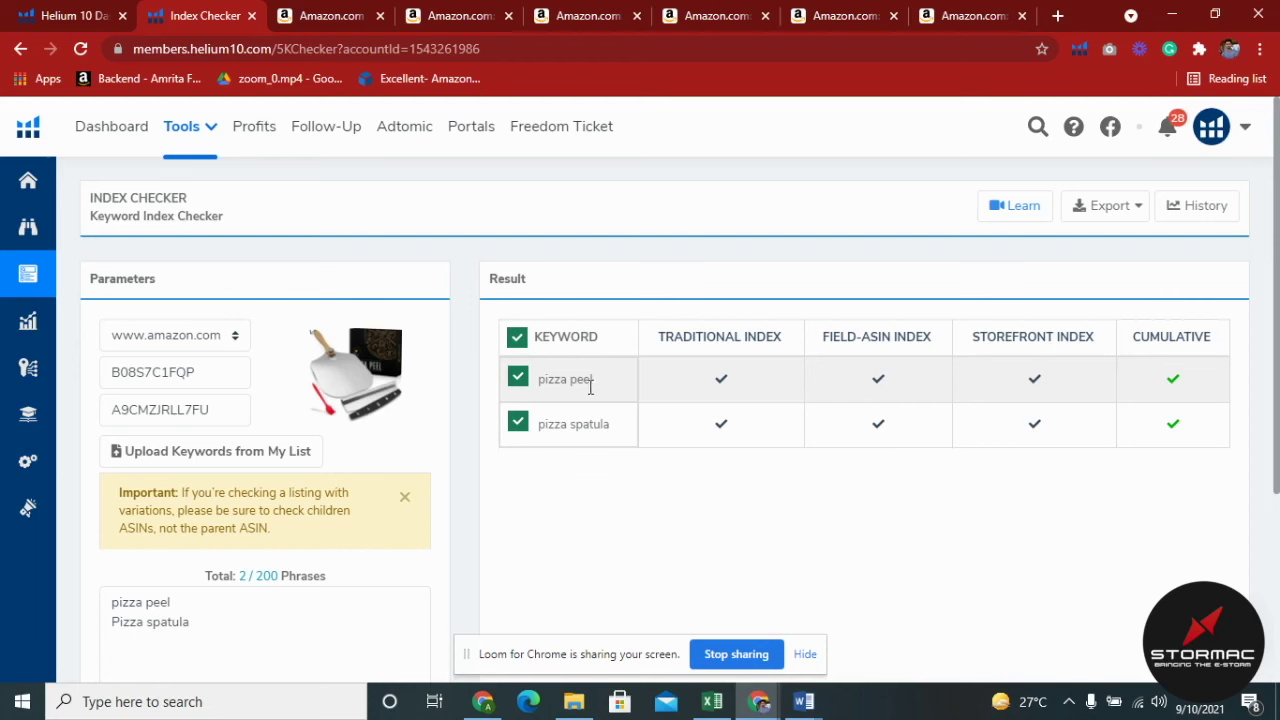
# Open the Listing Analyzer tool in Helium 10
pyautogui.moveTo(114, 364)
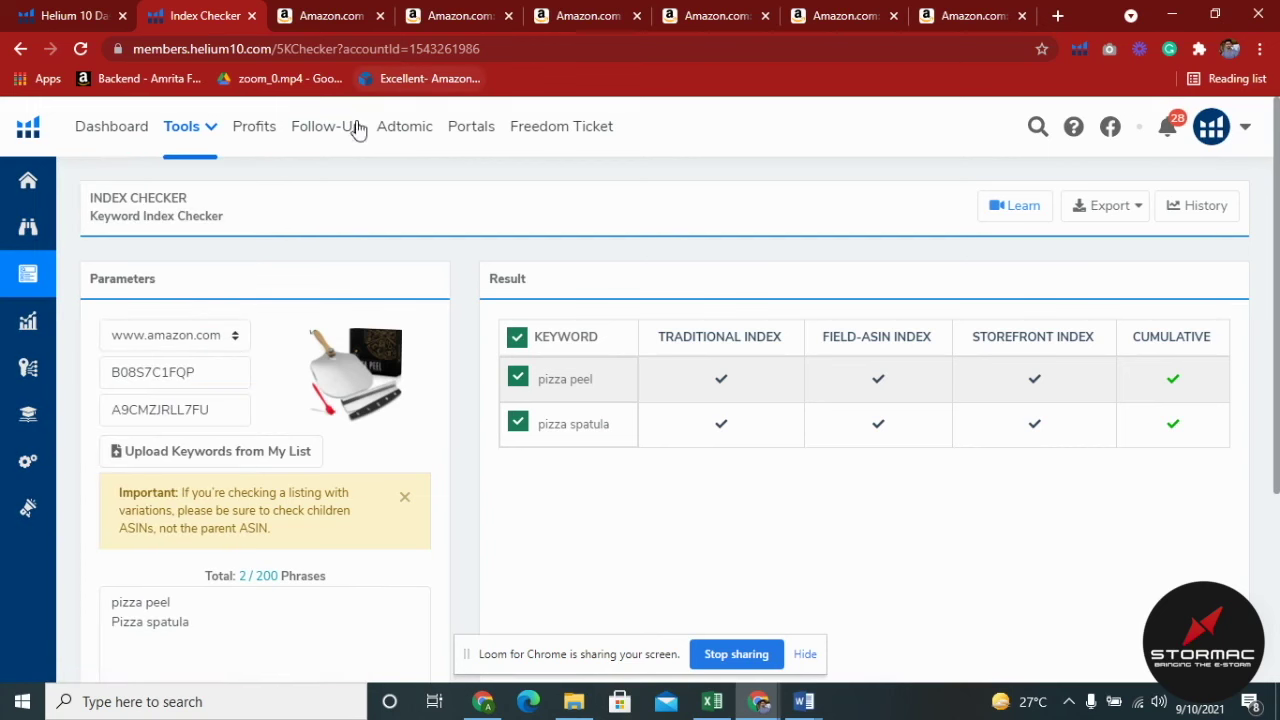
pyautogui.moveTo(48, 284)
pyautogui.click(92, 430)
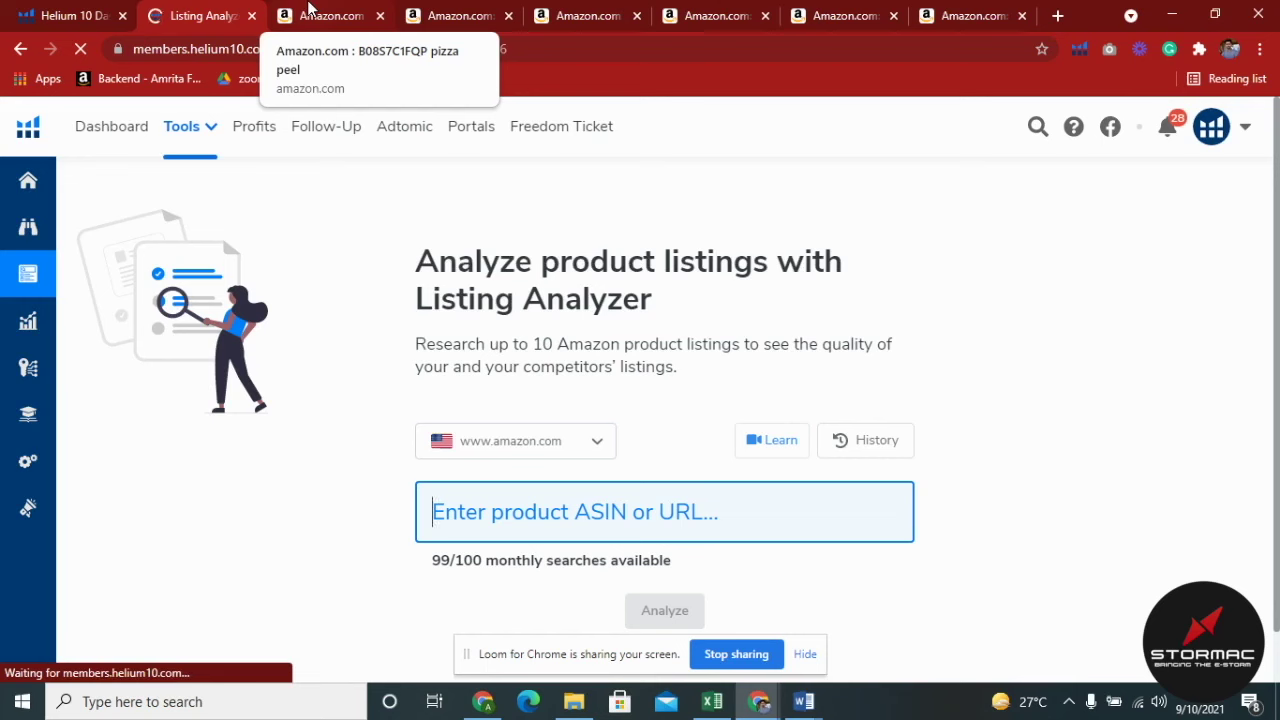
# Copy the Ignite Lifestyle pizza peel's Amazon listing URL, add it as the product in Listing Analyzer and run the analysis
pyautogui.click(308, 8)
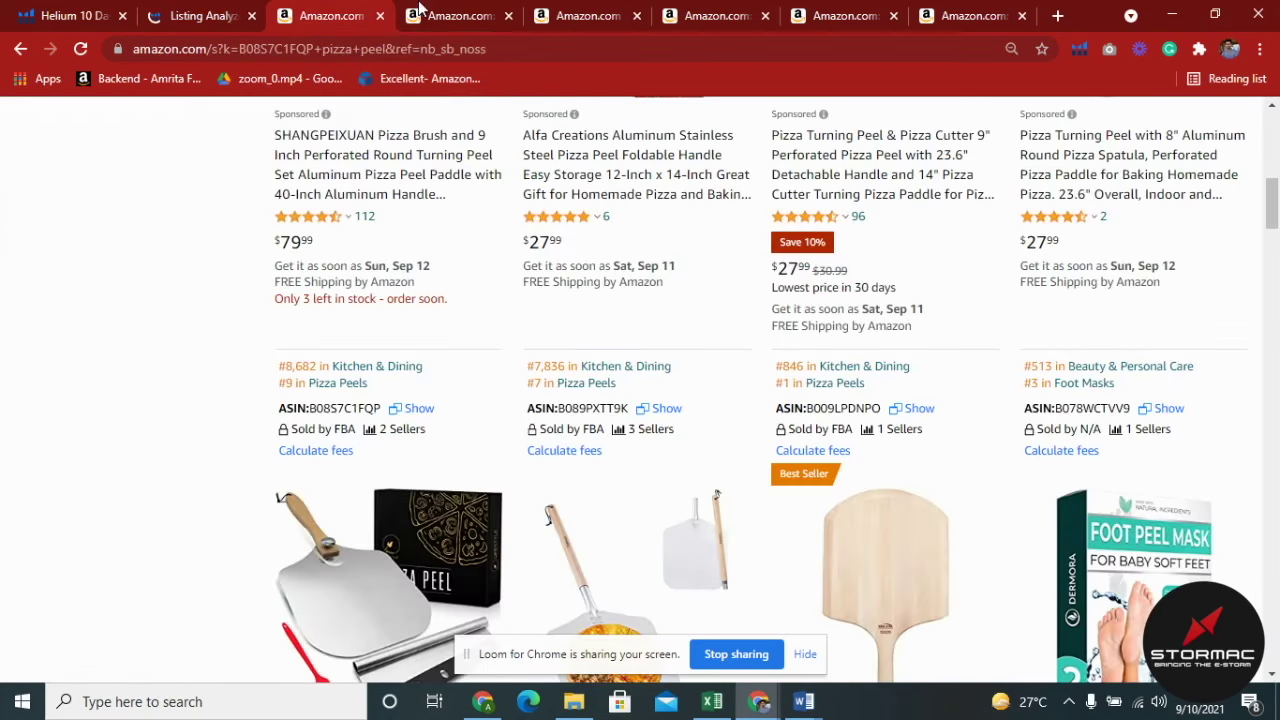
pyautogui.click(450, 15)
pyautogui.click(458, 48)
pyautogui.hotkey('ctrl', 'c')
pyautogui.click(229, 10)
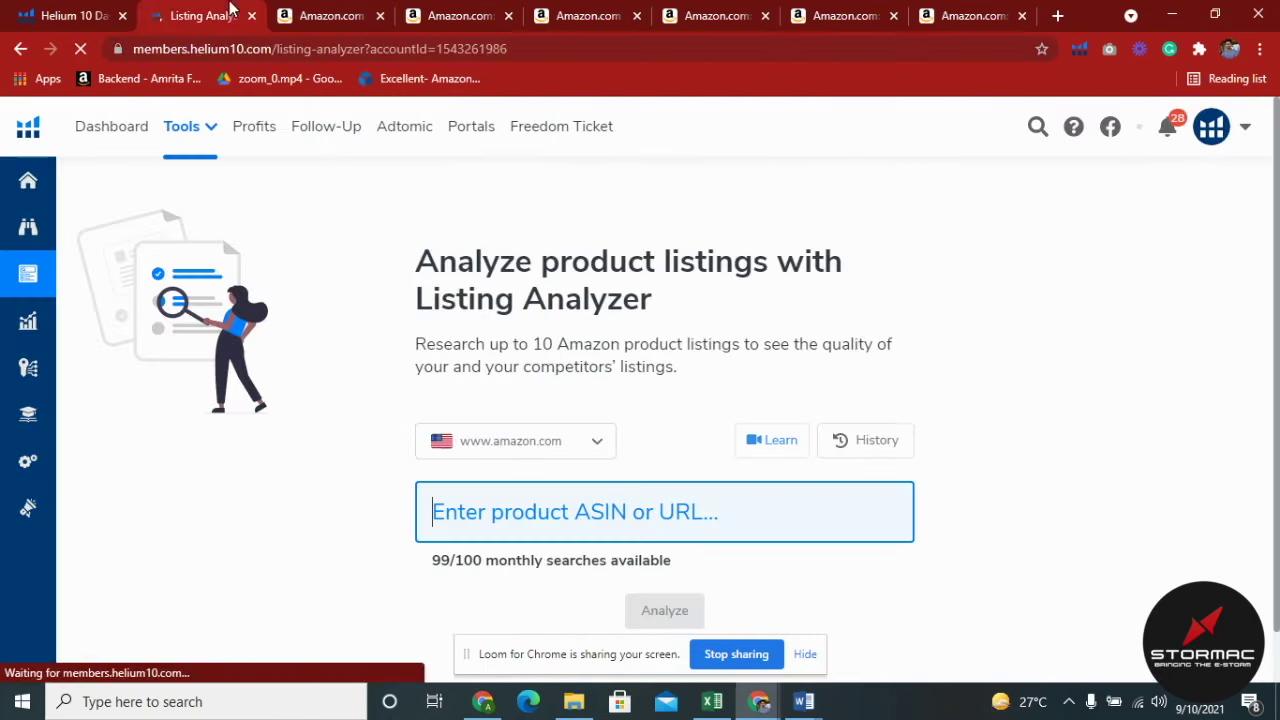
pyautogui.hotkey('ctrl', 'v')
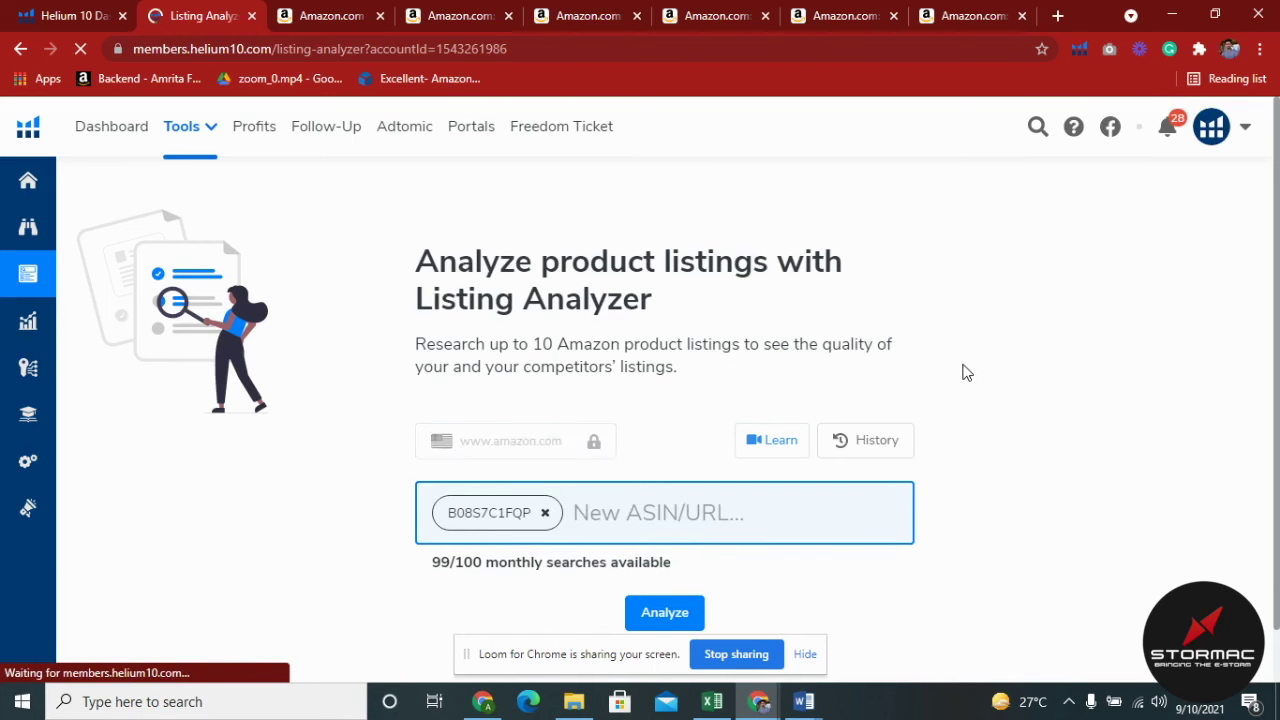
pyautogui.scroll(-1, 968, 491)
pyautogui.click(646, 571)
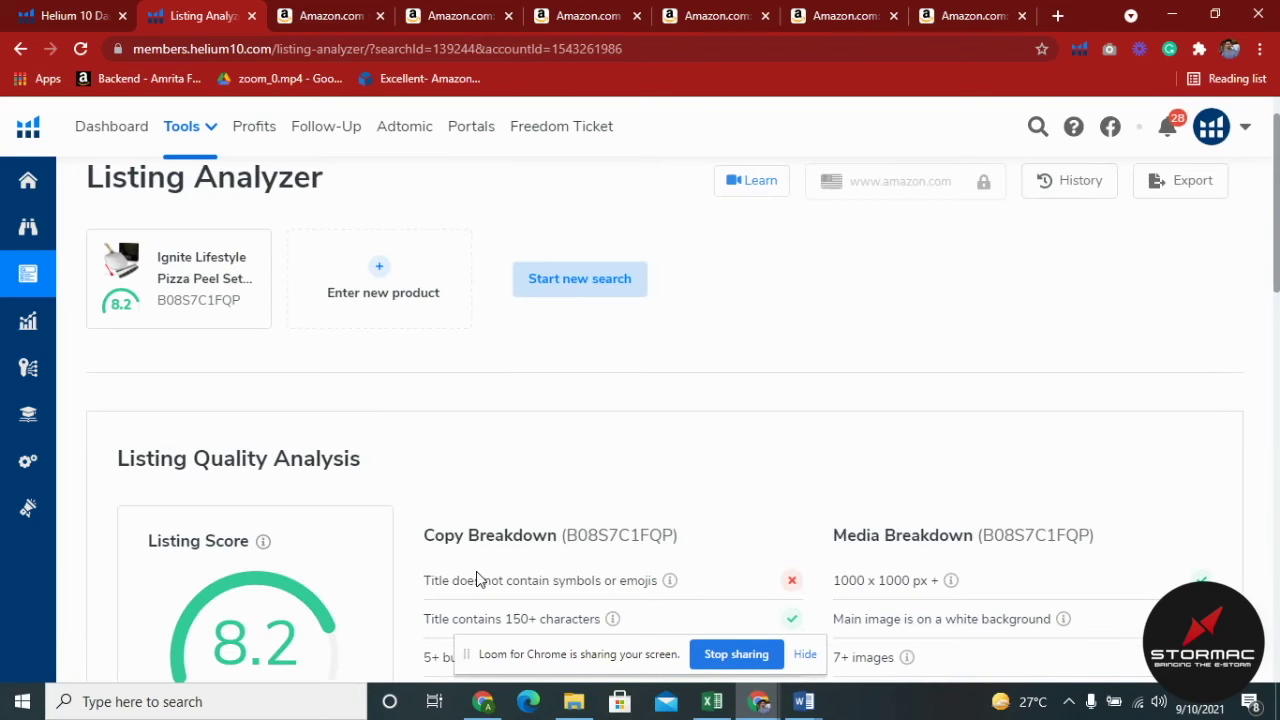
# Review the listing score and copy breakdown, and inspect the product title on Amazon for symbols
pyautogui.scroll(-2, 357, 460)
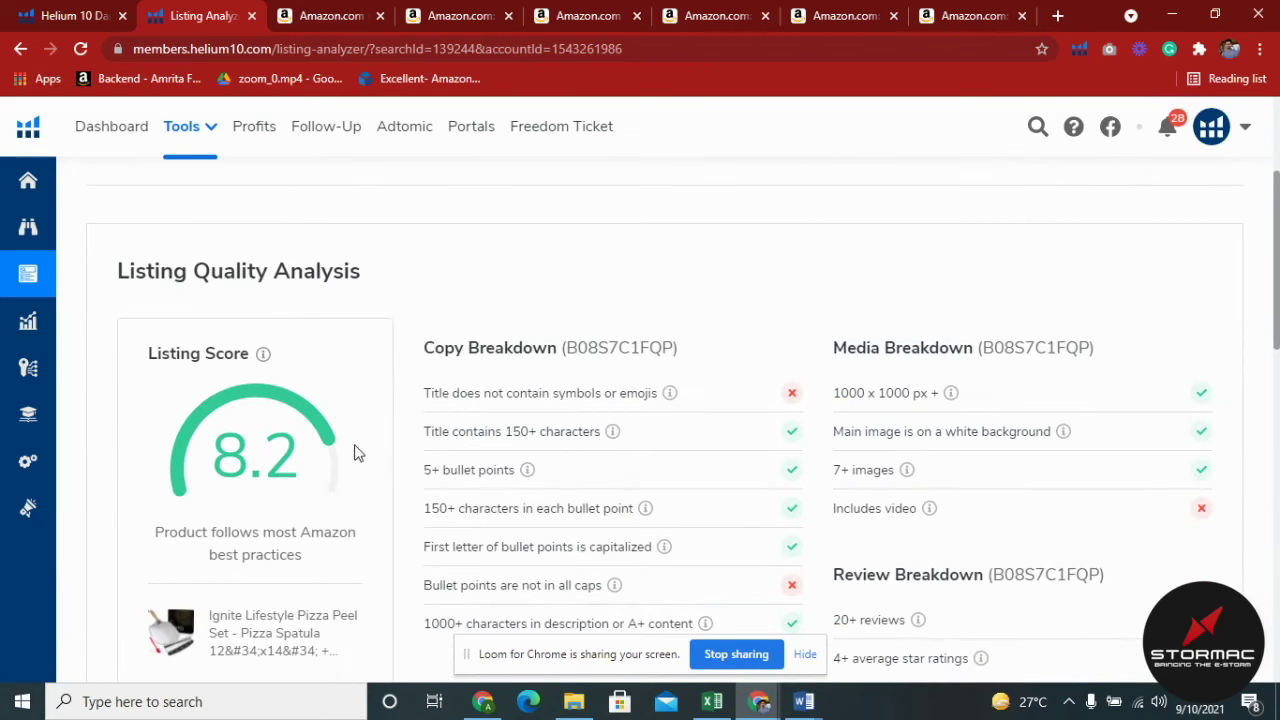
pyautogui.scroll(1, 380, 406)
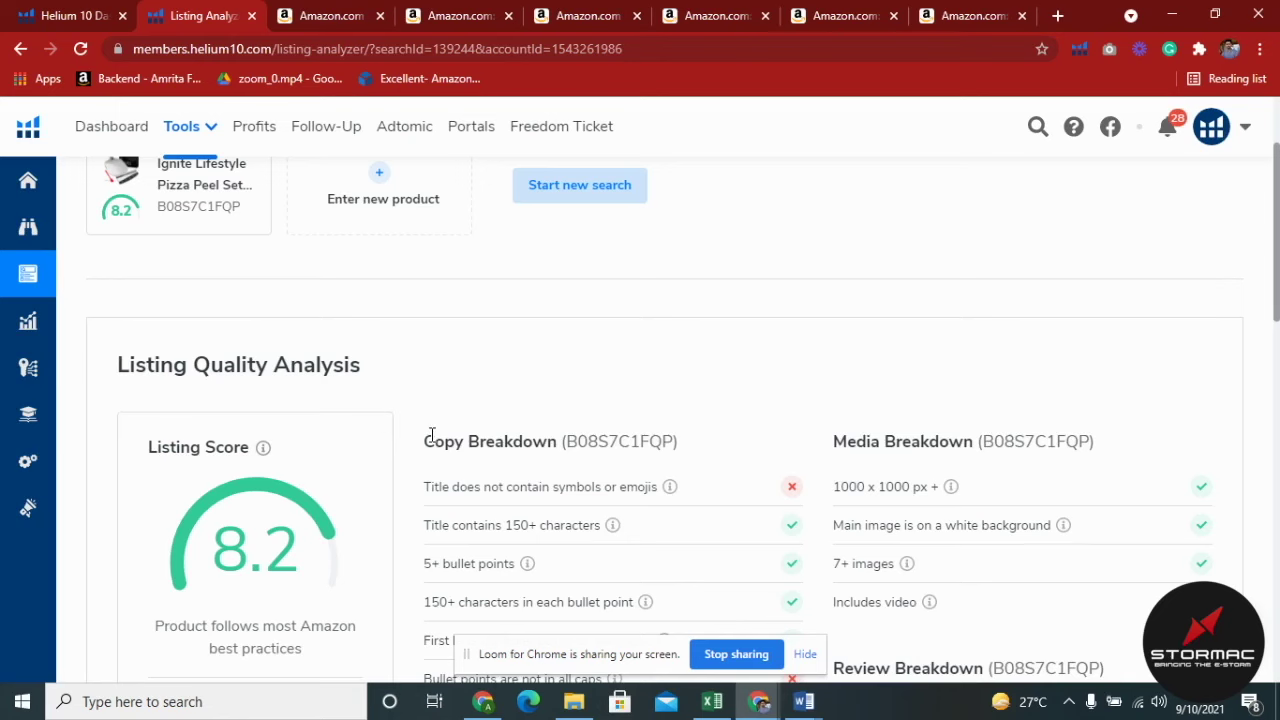
pyautogui.scroll(-1, 486, 352)
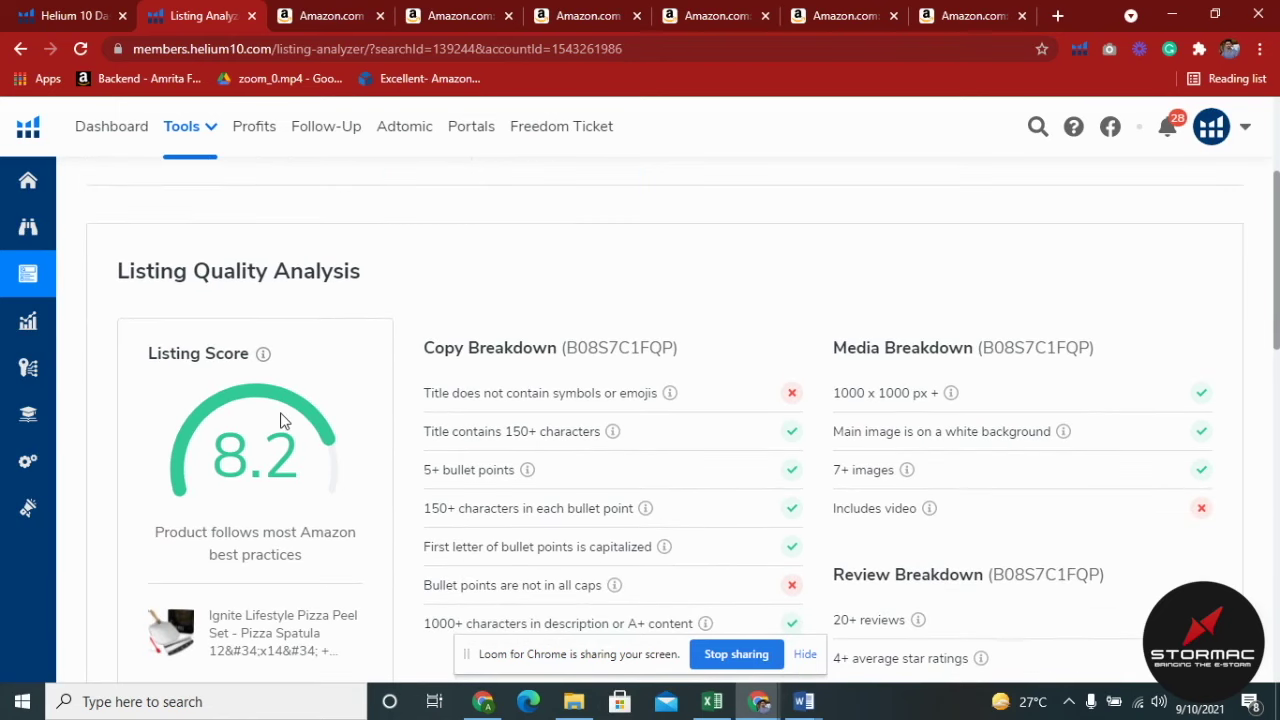
pyautogui.scroll(-1, 603, 259)
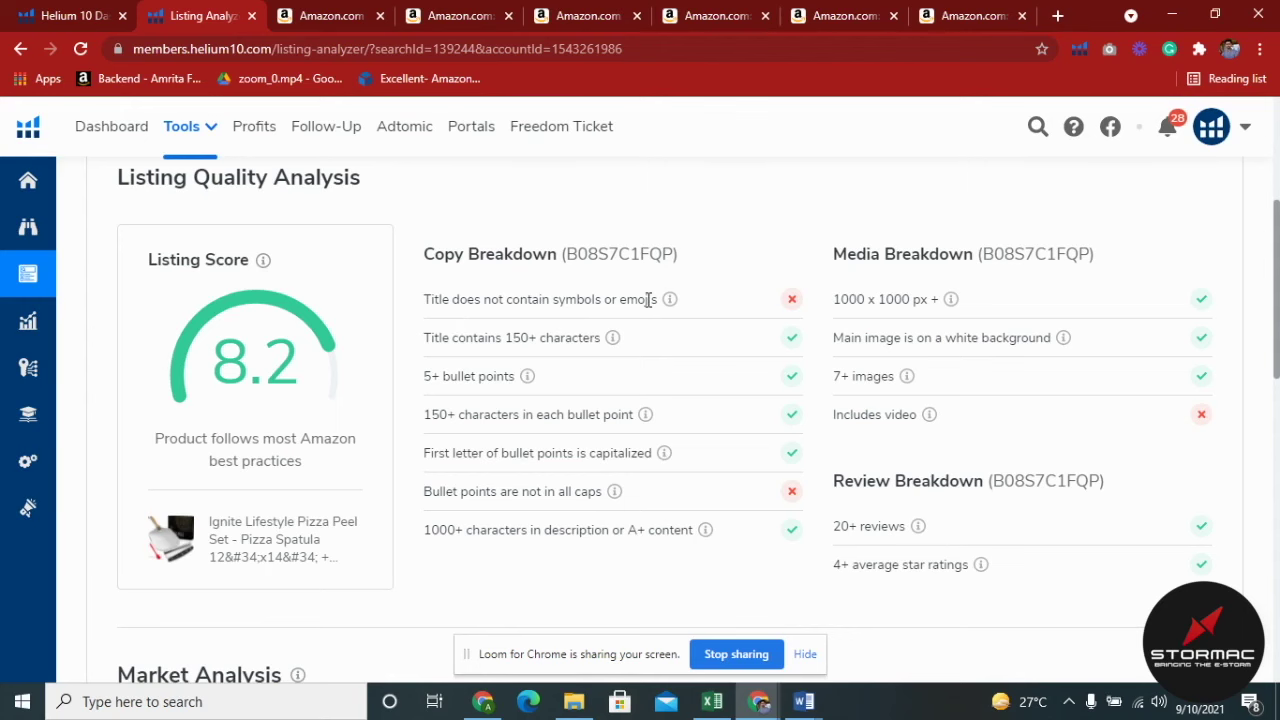
pyautogui.hotkey('ctrl', 'Tab')
pyautogui.hotkey('ctrl', 'Tab')
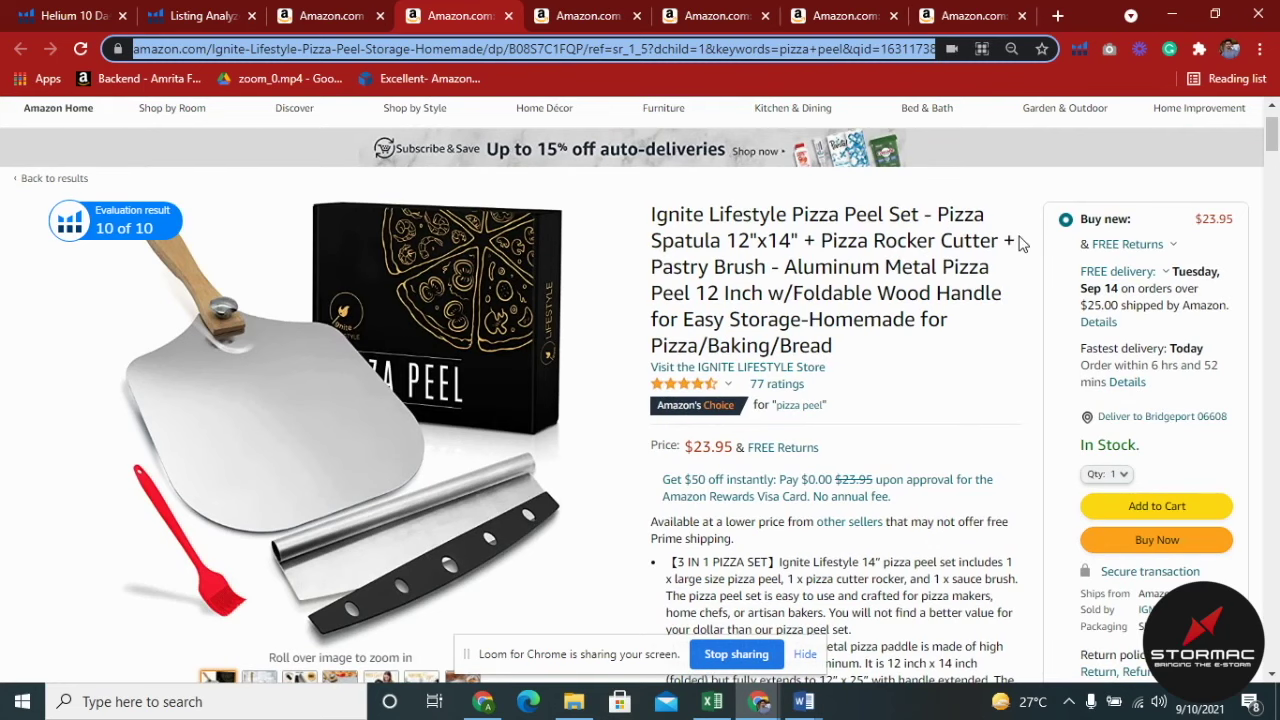
pyautogui.click(1020, 244)
pyautogui.moveTo(804, 294); pyautogui.dragTo(786, 296)
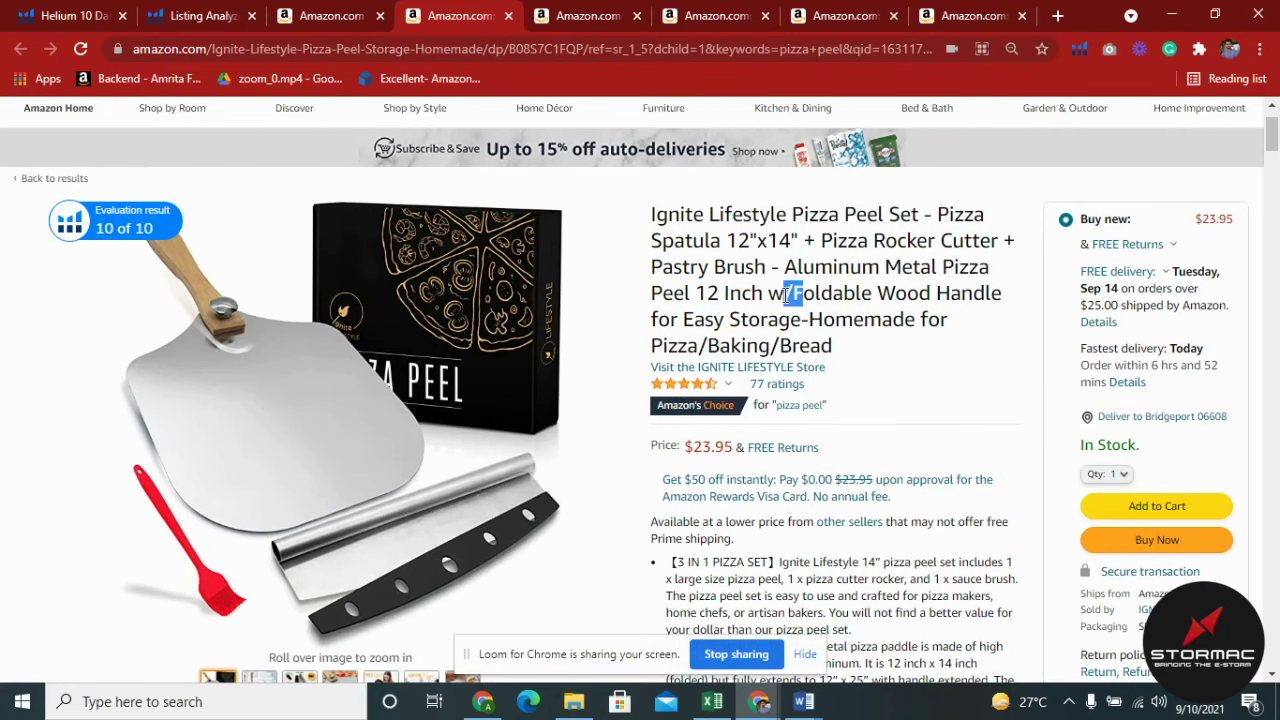
pyautogui.click(222, 14)
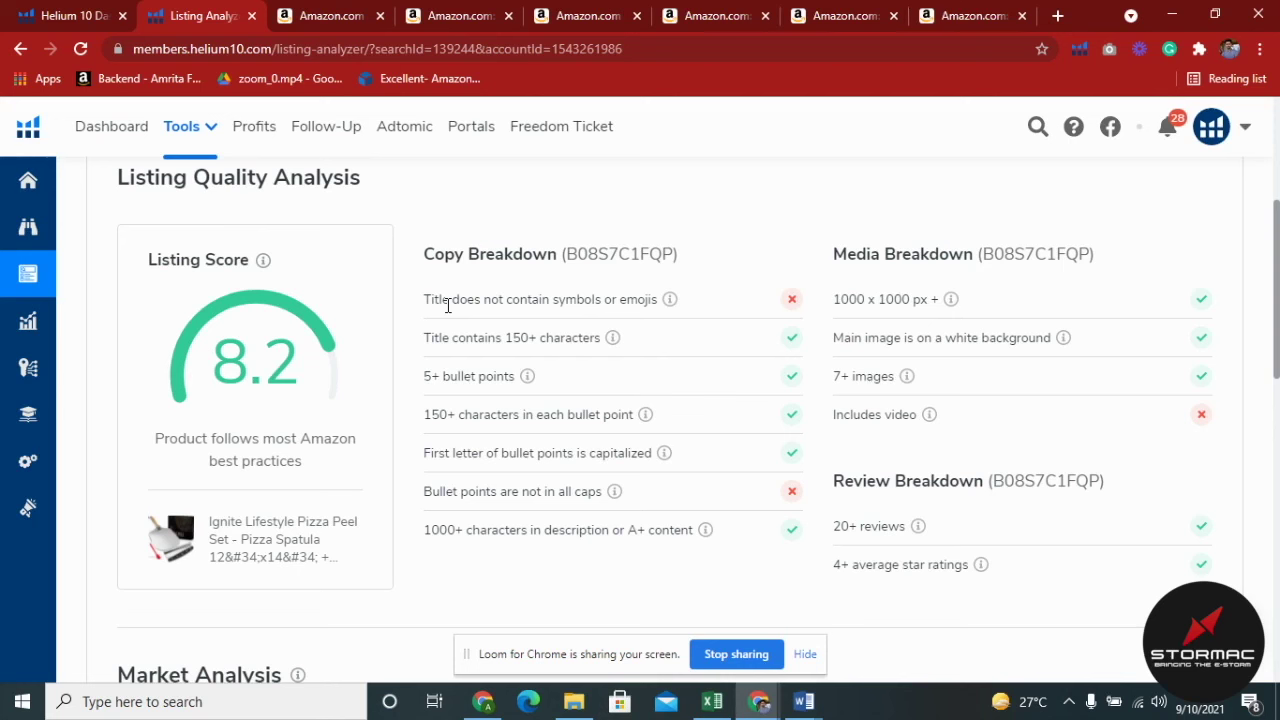
# Check the pizza peel's bullet points on Amazon for all-caps wording, such as the PREMIUM QUALITY heading, and return to the Listing Analyzer results
pyautogui.moveTo(670, 308)
pyautogui.click(362, 12)
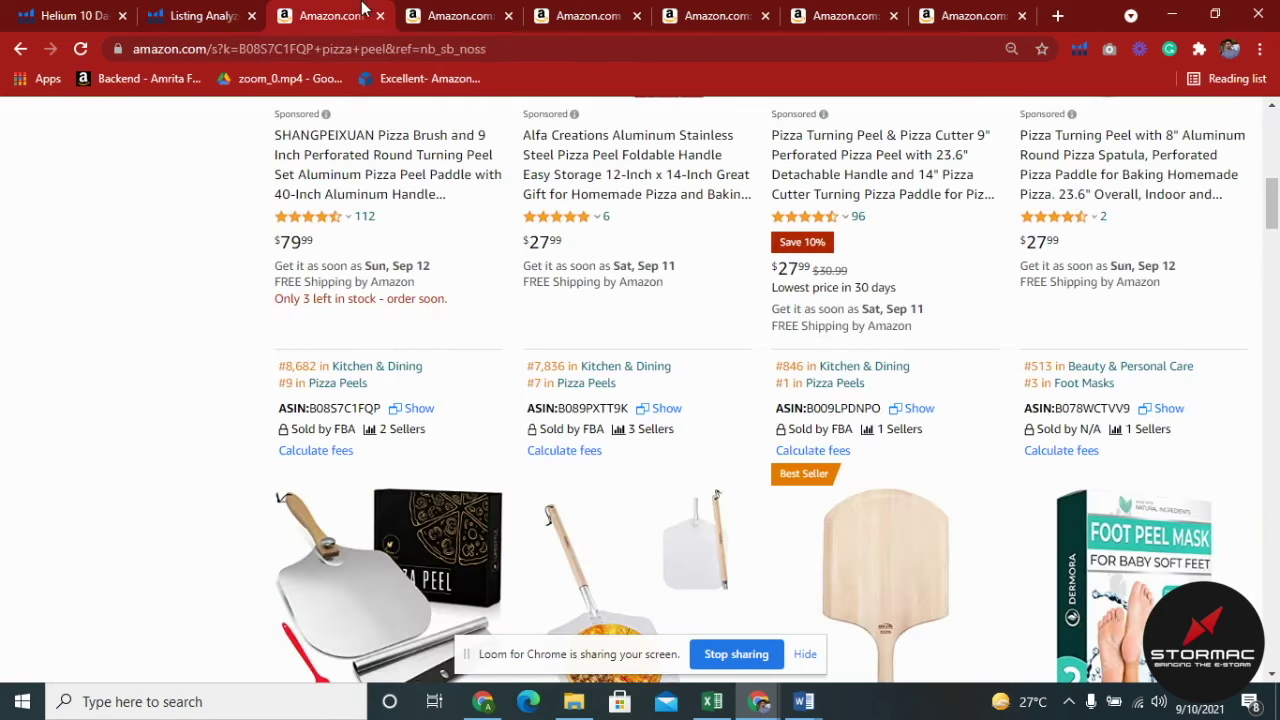
pyautogui.click(434, 12)
pyautogui.scroll(-4, 620, 207)
pyautogui.scroll(1, 660, 350)
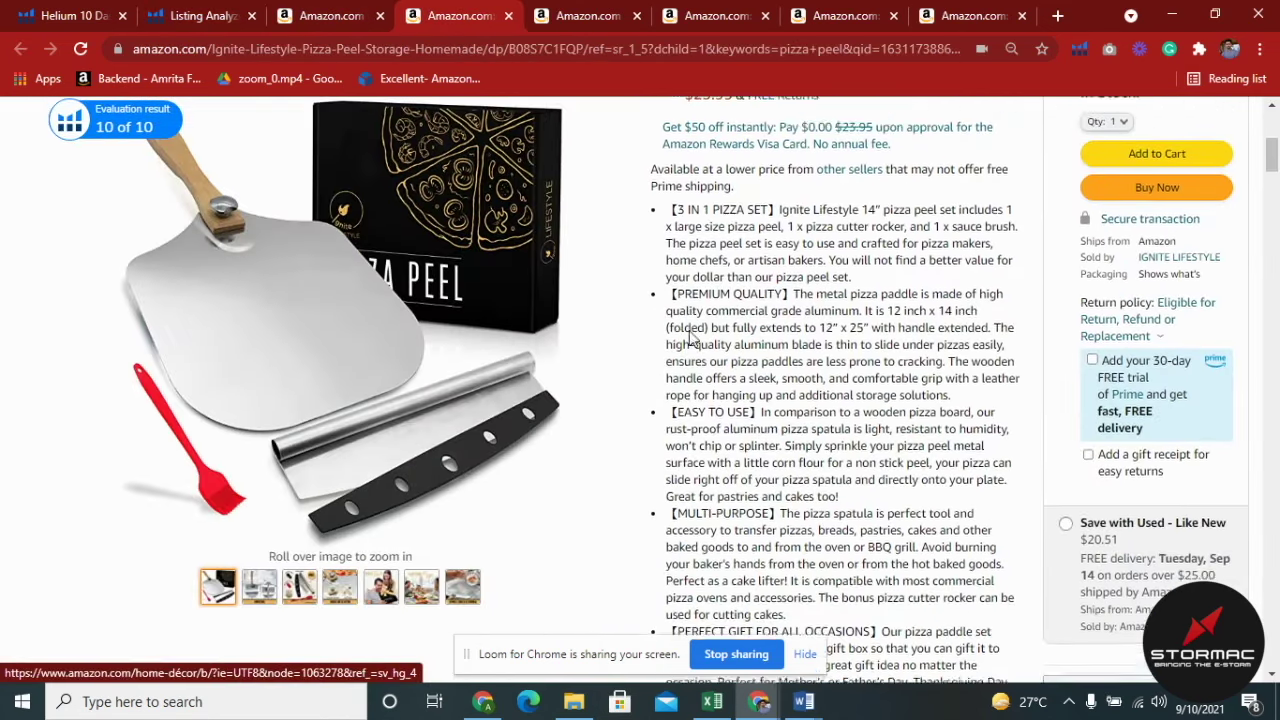
pyautogui.moveTo(677, 366); pyautogui.dragTo(790, 366)
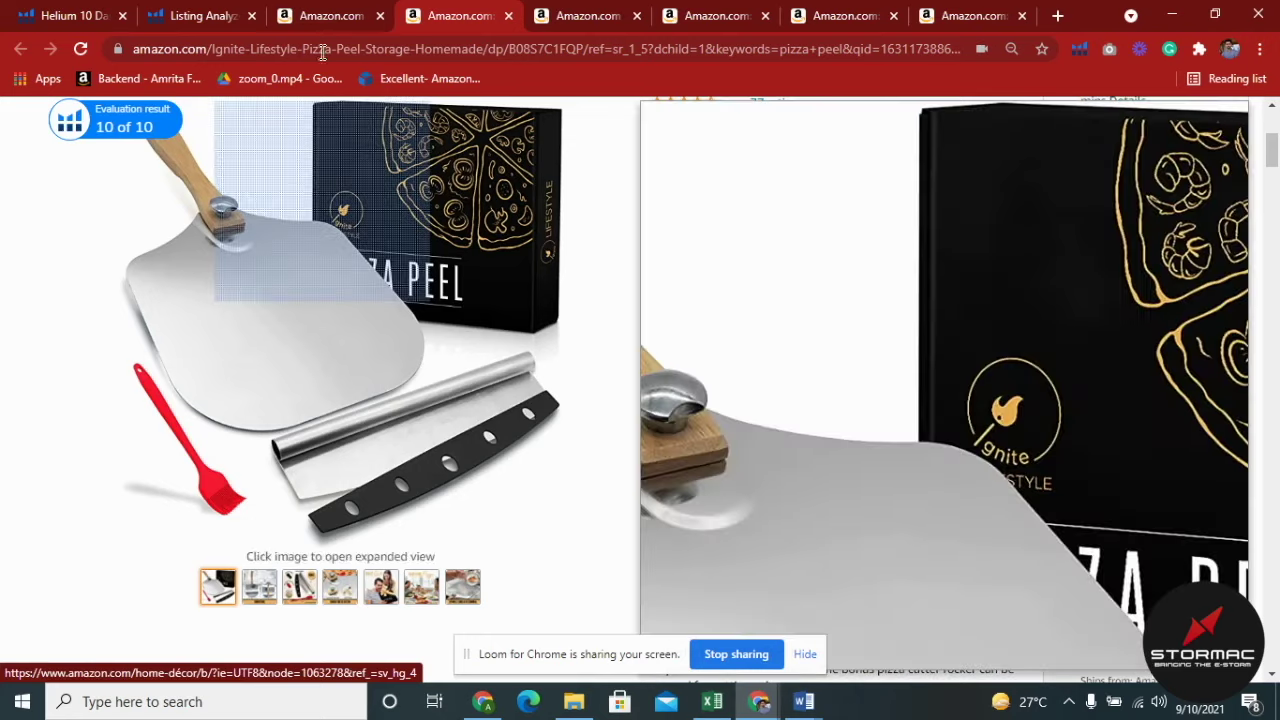
pyautogui.click(240, 10)
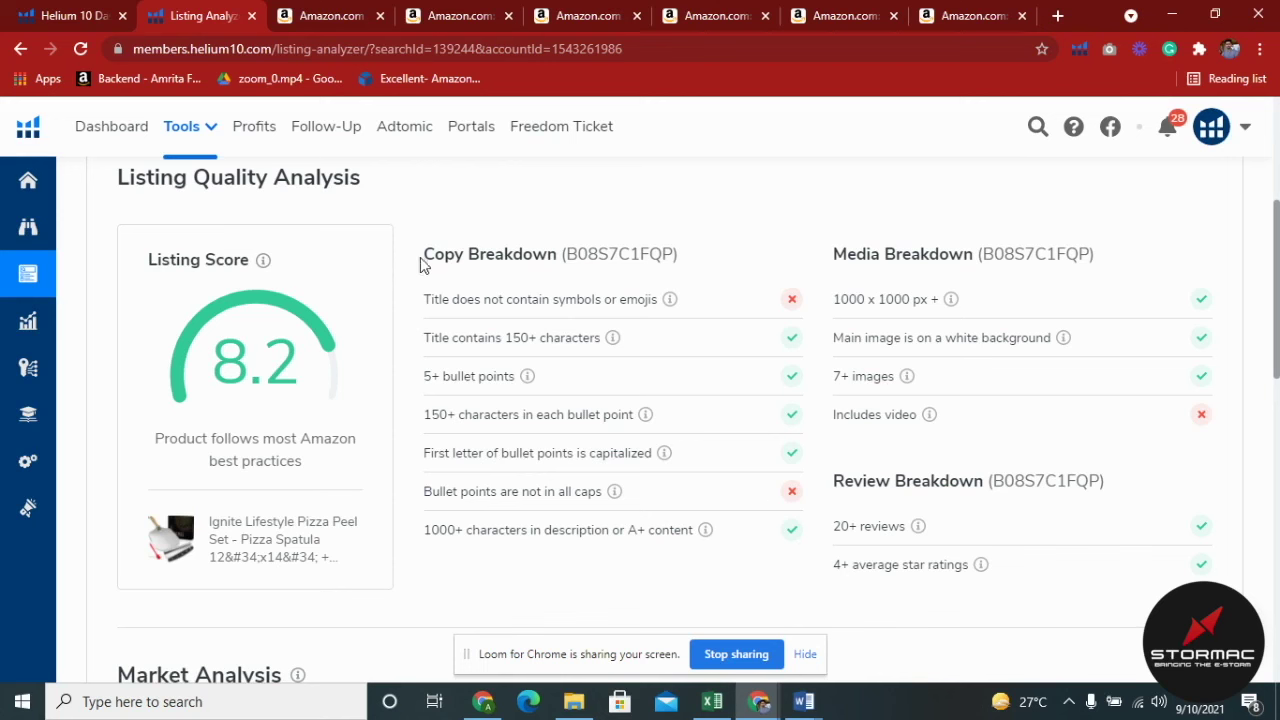
# Examine the Media Breakdown in the listing analysis and compare it with the product images on the Amazon listing
pyautogui.moveTo(423, 256); pyautogui.dragTo(524, 260)
pyautogui.moveTo(833, 255); pyautogui.dragTo(965, 254)
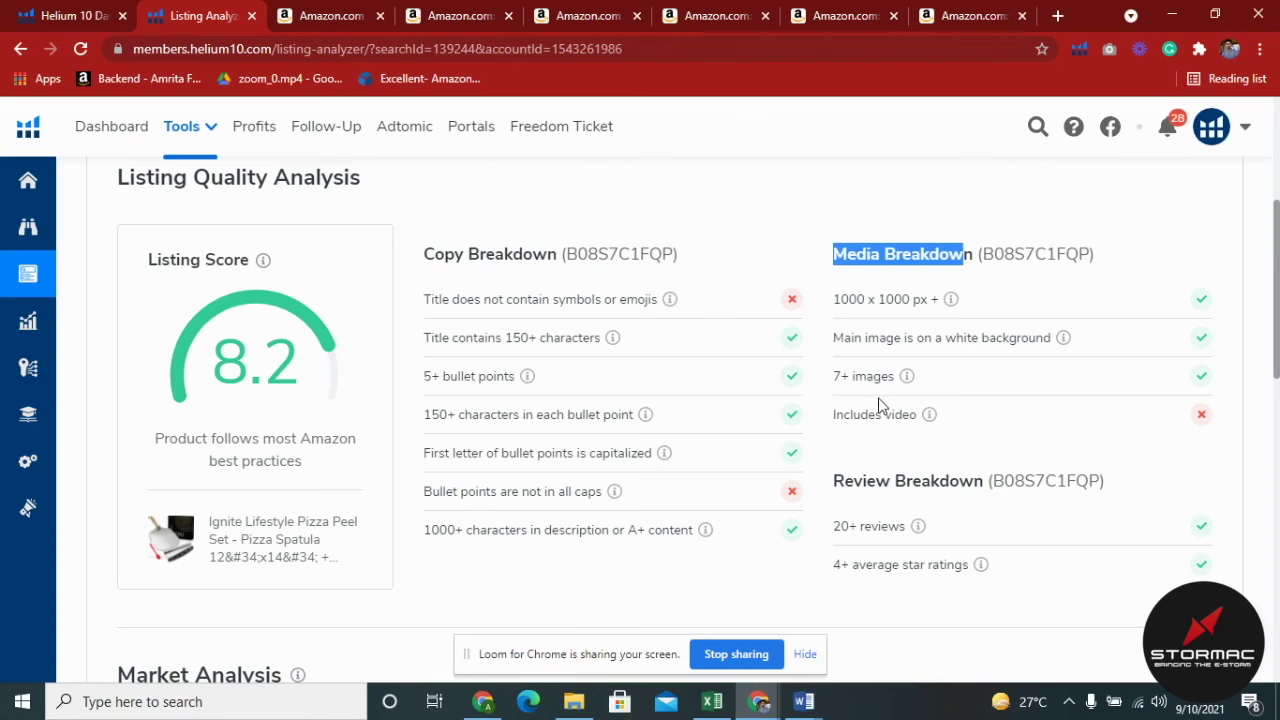
pyautogui.click(325, 15)
pyautogui.click(440, 15)
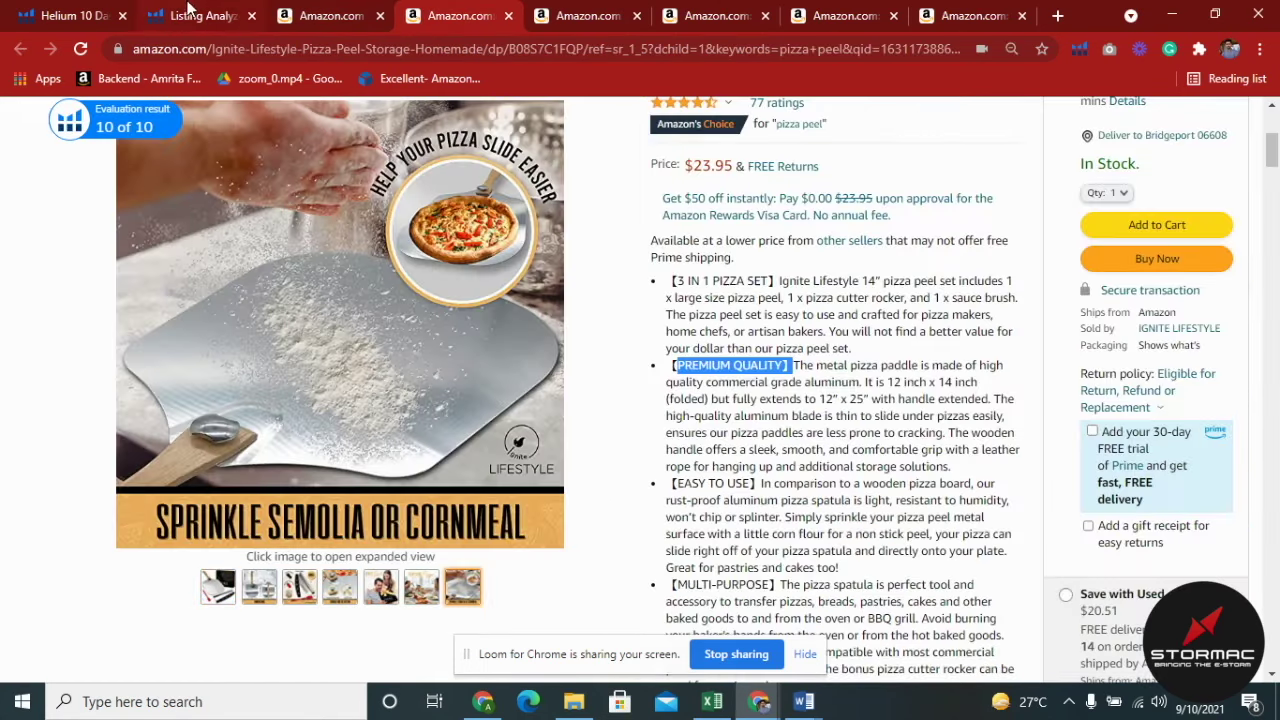
pyautogui.click(224, 16)
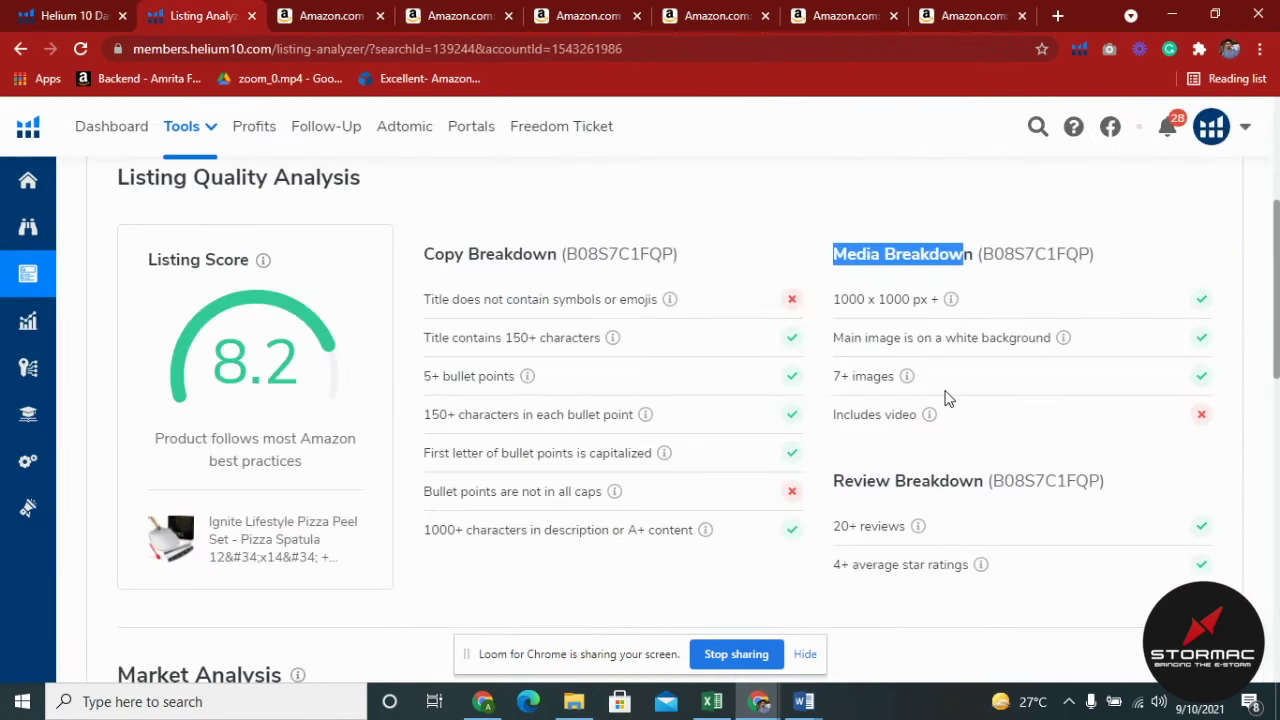
# Examine the Review Breakdown and compare it with the ratings and evaluation badge on the pizza peel's Amazon page
pyautogui.scroll(-1, 948, 398)
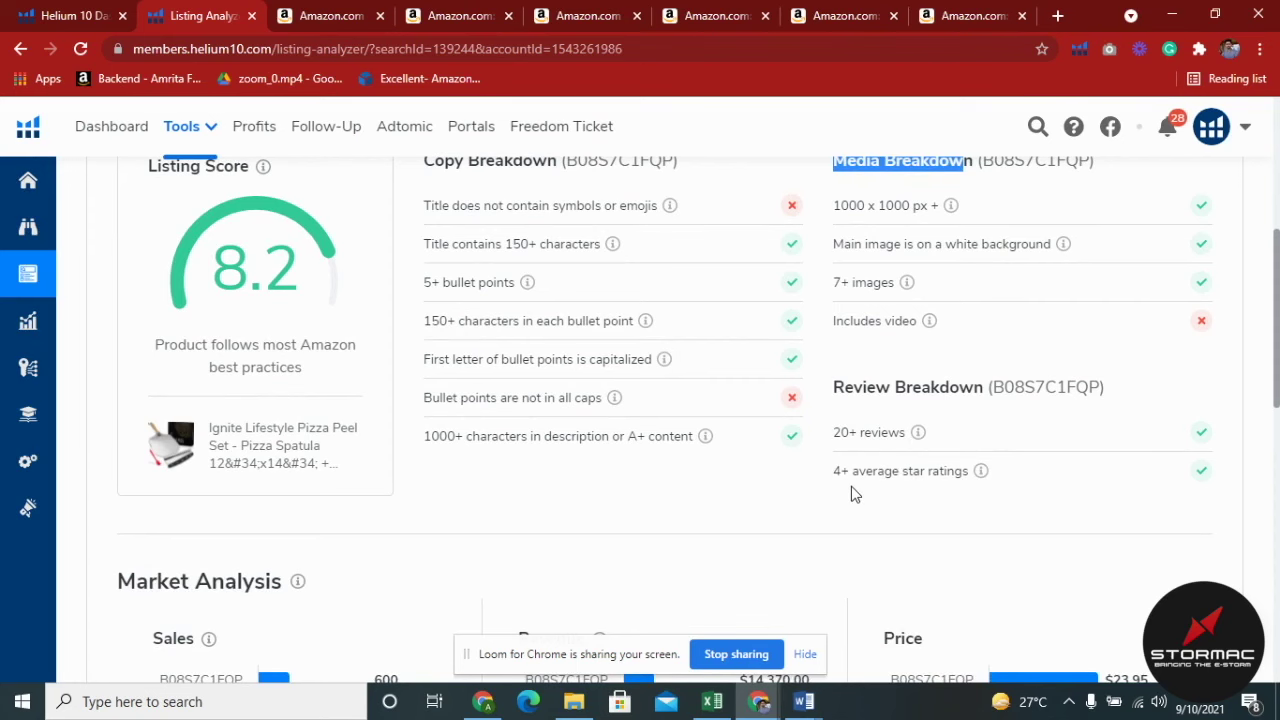
pyautogui.click(310, 15)
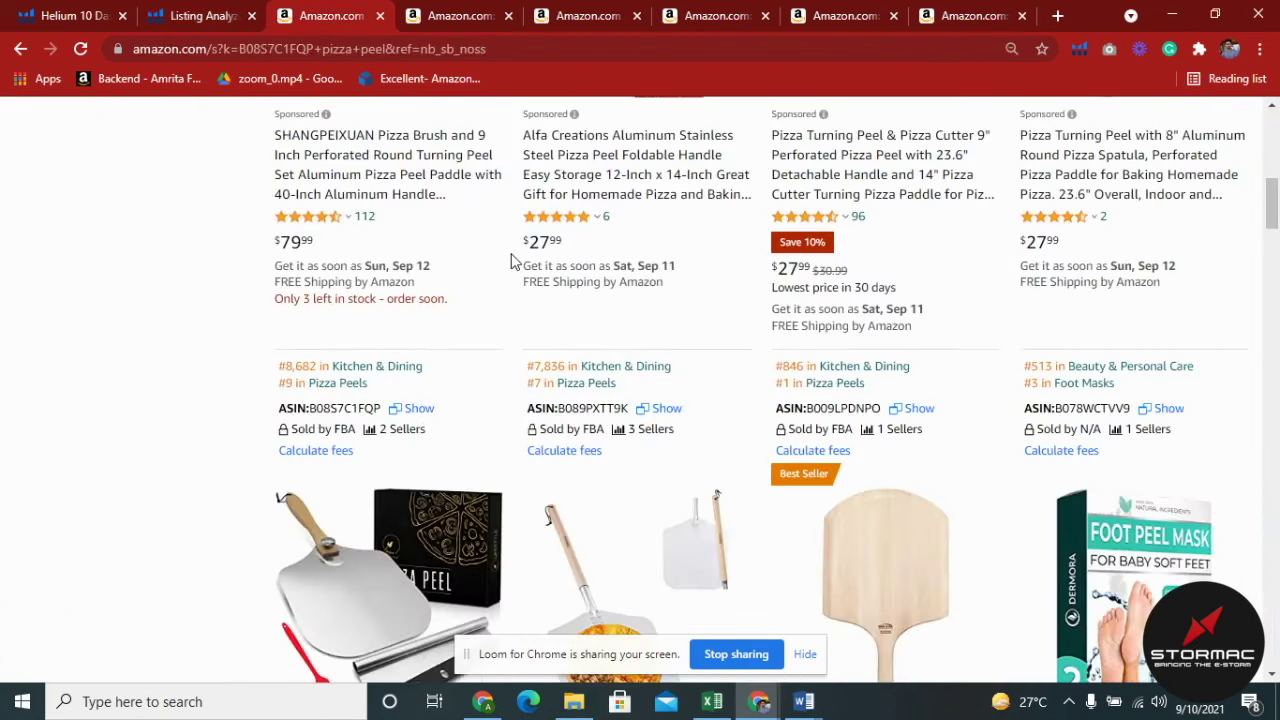
pyautogui.click(455, 15)
pyautogui.scroll(4, 628, 170)
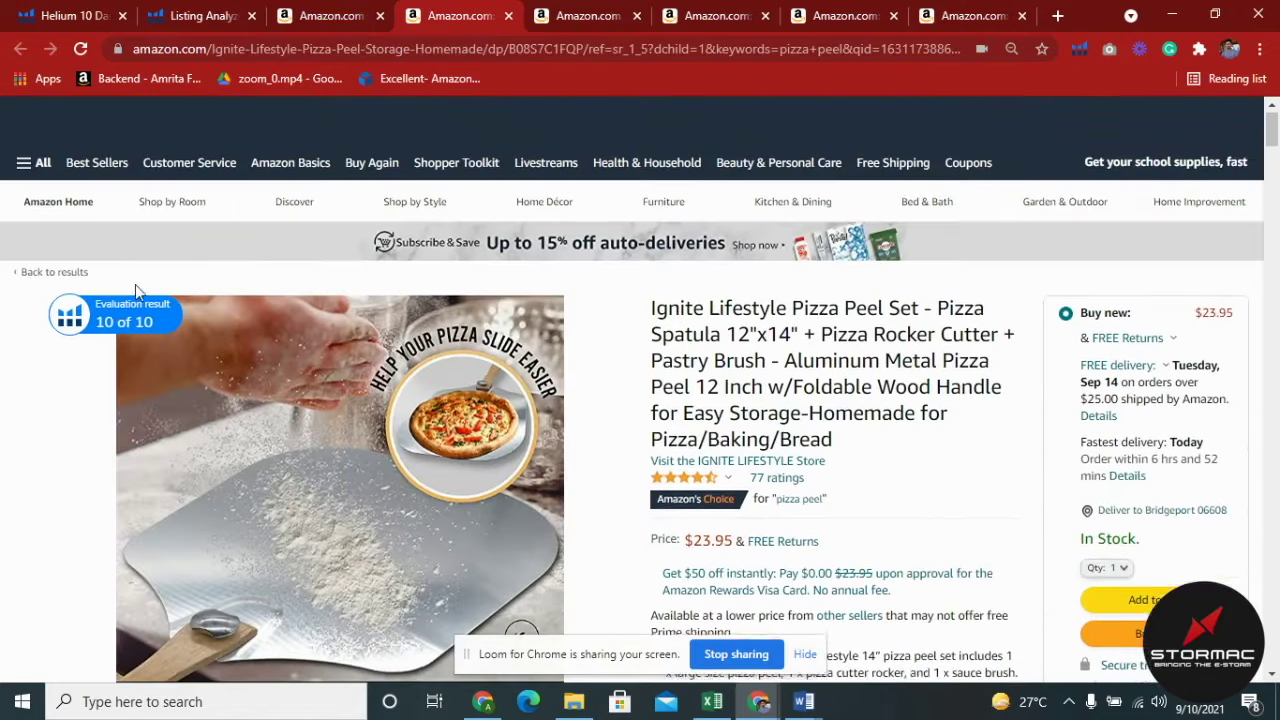
pyautogui.moveTo(107, 312)
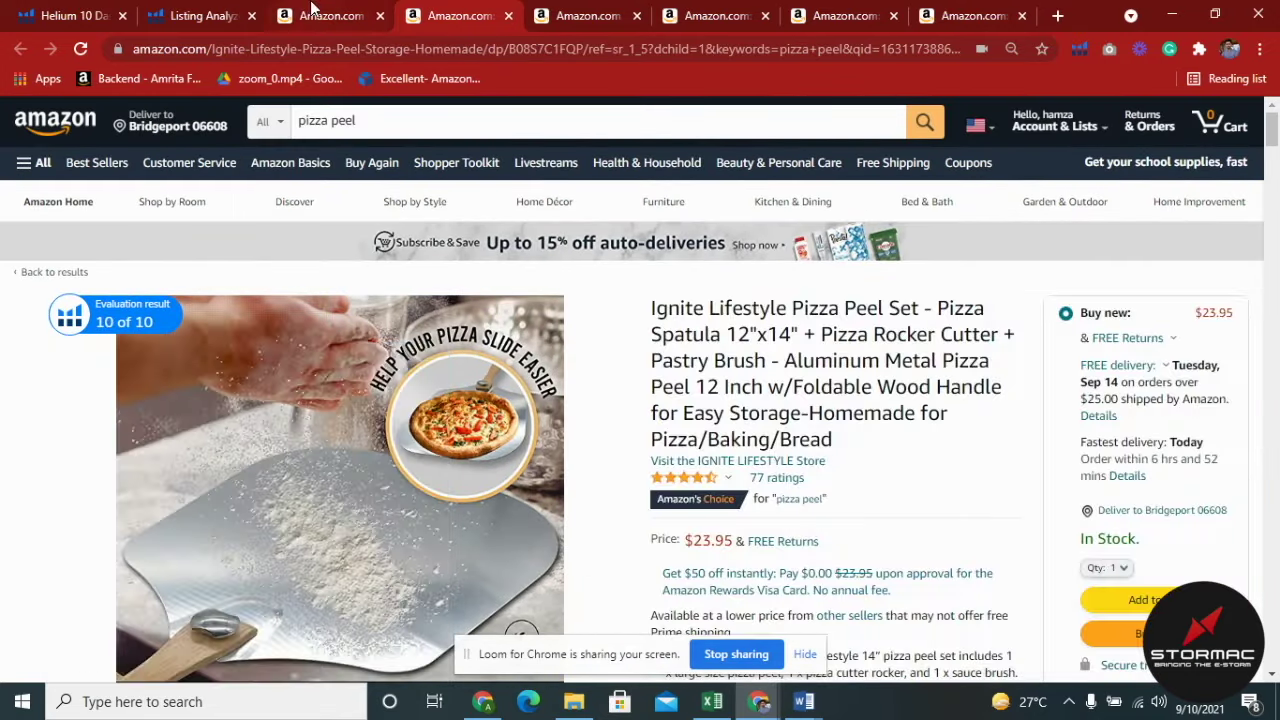
pyautogui.click(295, 14)
pyautogui.click(240, 10)
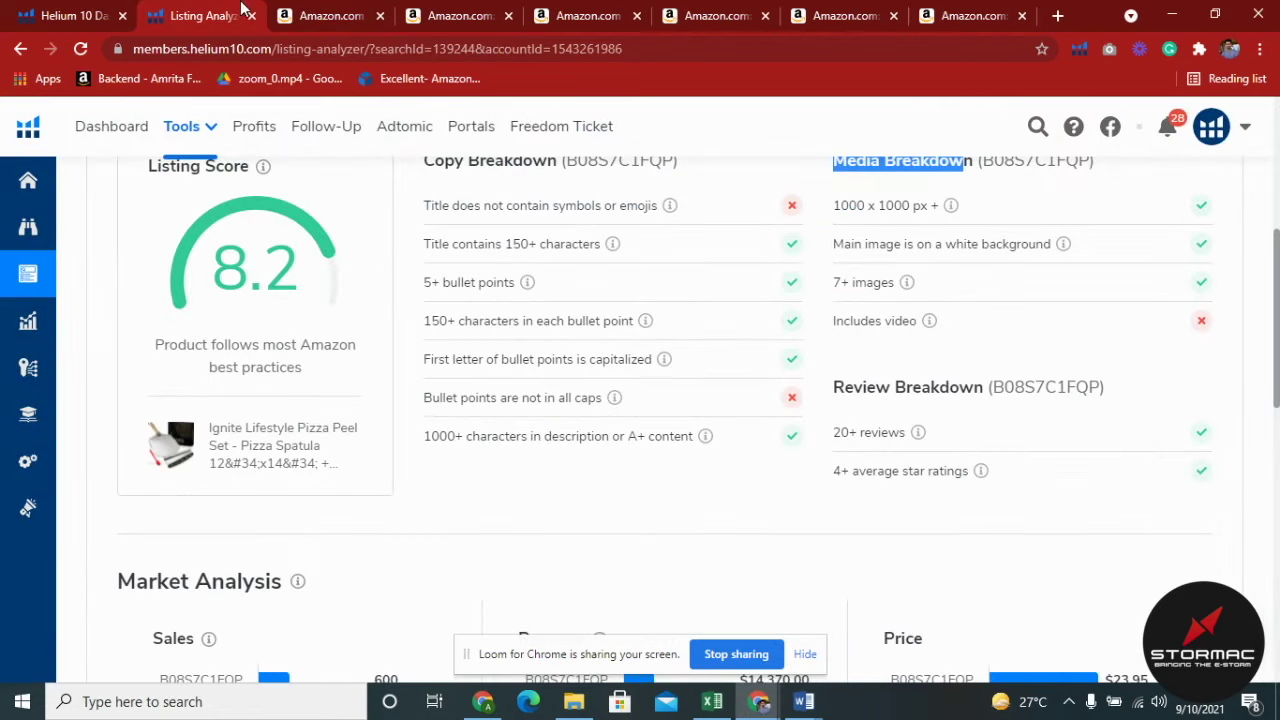
# Examine the Market Analysis comparison and the Top Keywords Analysis table for the pizza peel
pyautogui.scroll(-3, 778, 529)
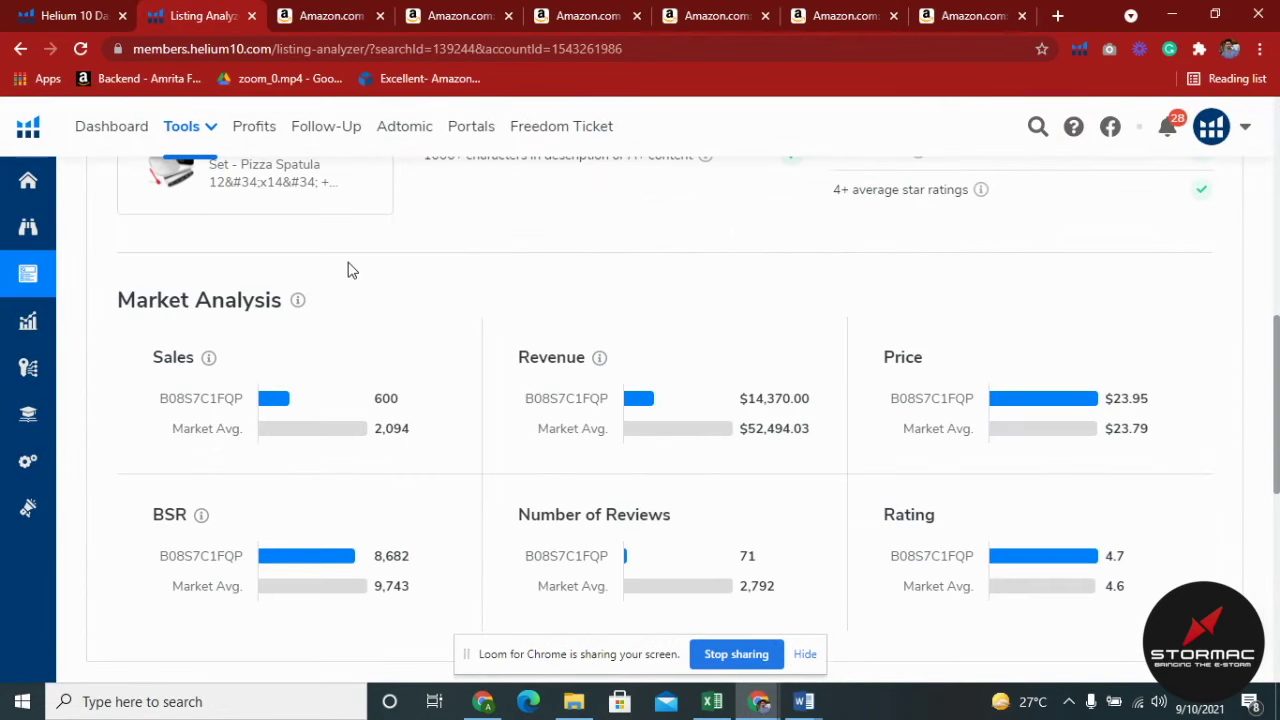
pyautogui.scroll(-2, 485, 365)
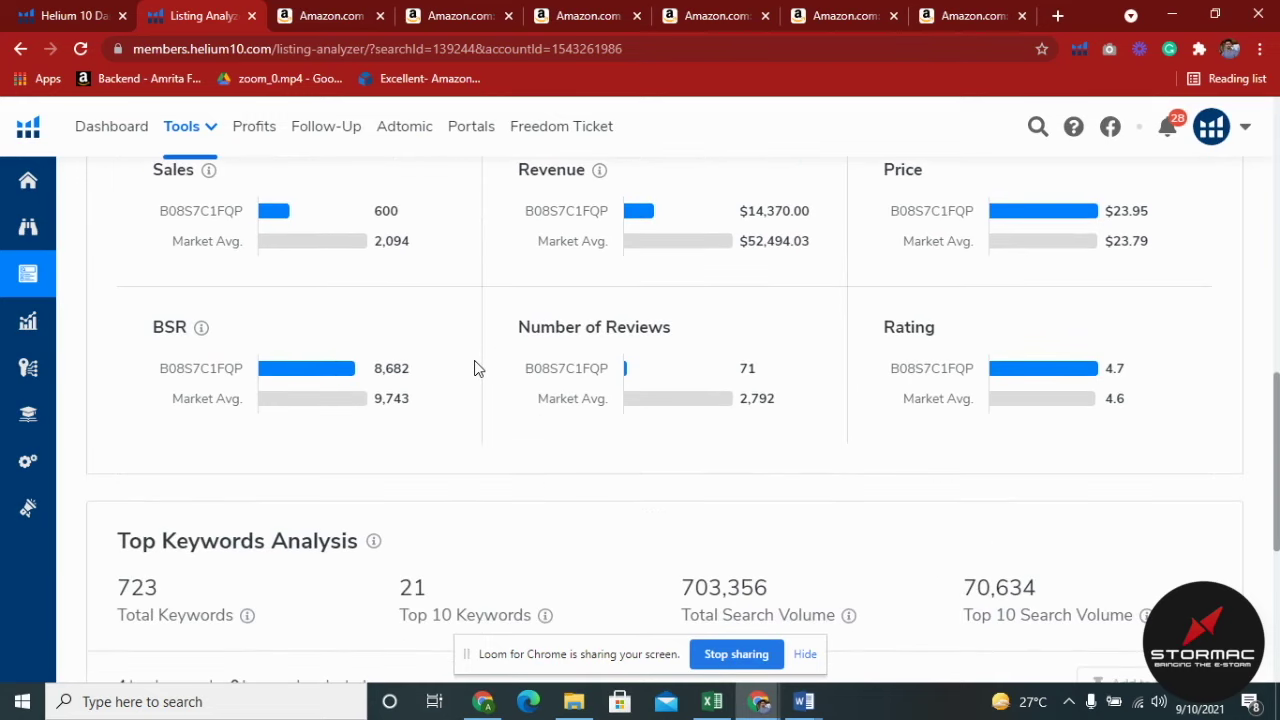
pyautogui.scroll(-4, 506, 309)
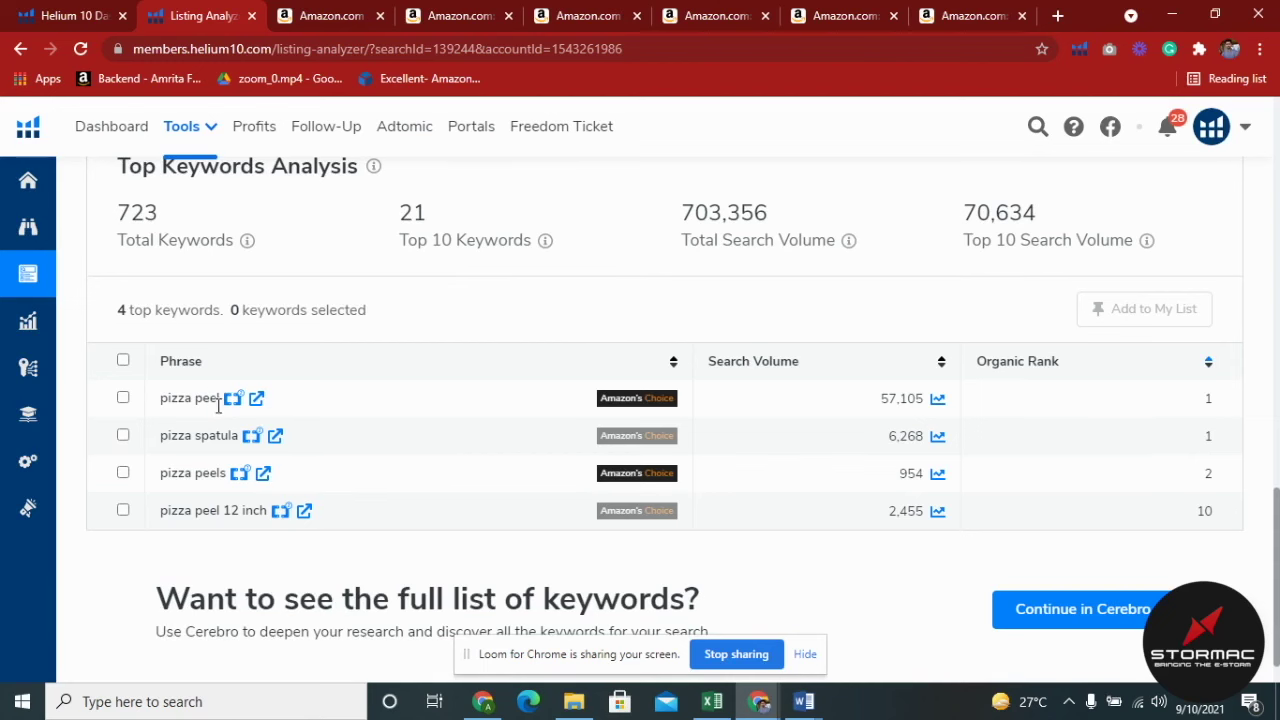
pyautogui.scroll(-1, 1058, 448)
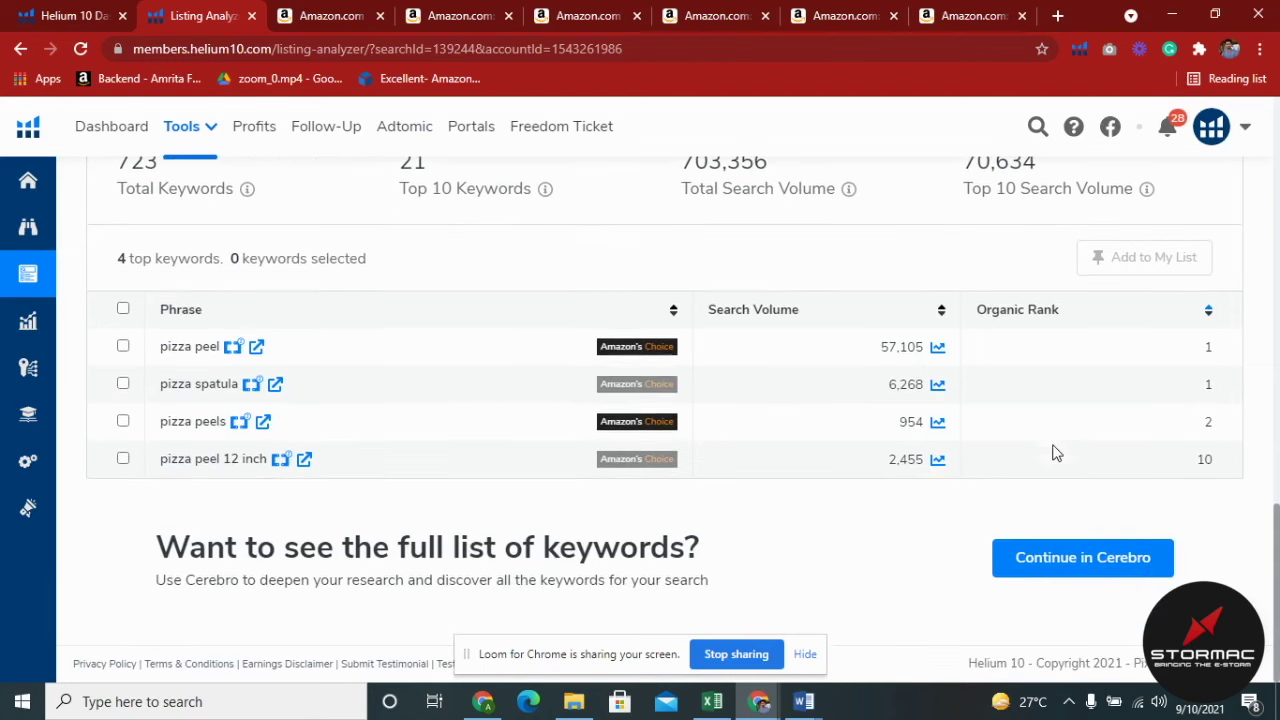
# Open the Audience market feedback tool and start creating a new poll
pyautogui.scroll(15, 191, 329)
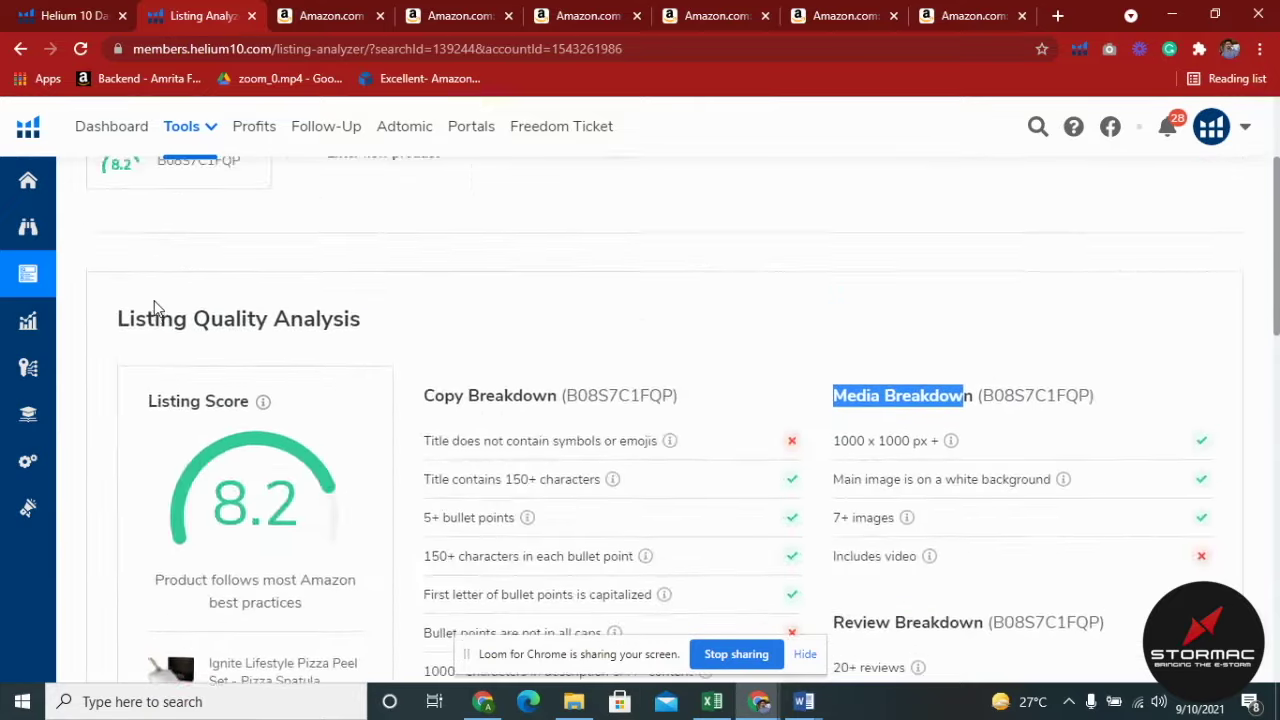
pyautogui.moveTo(32, 410)
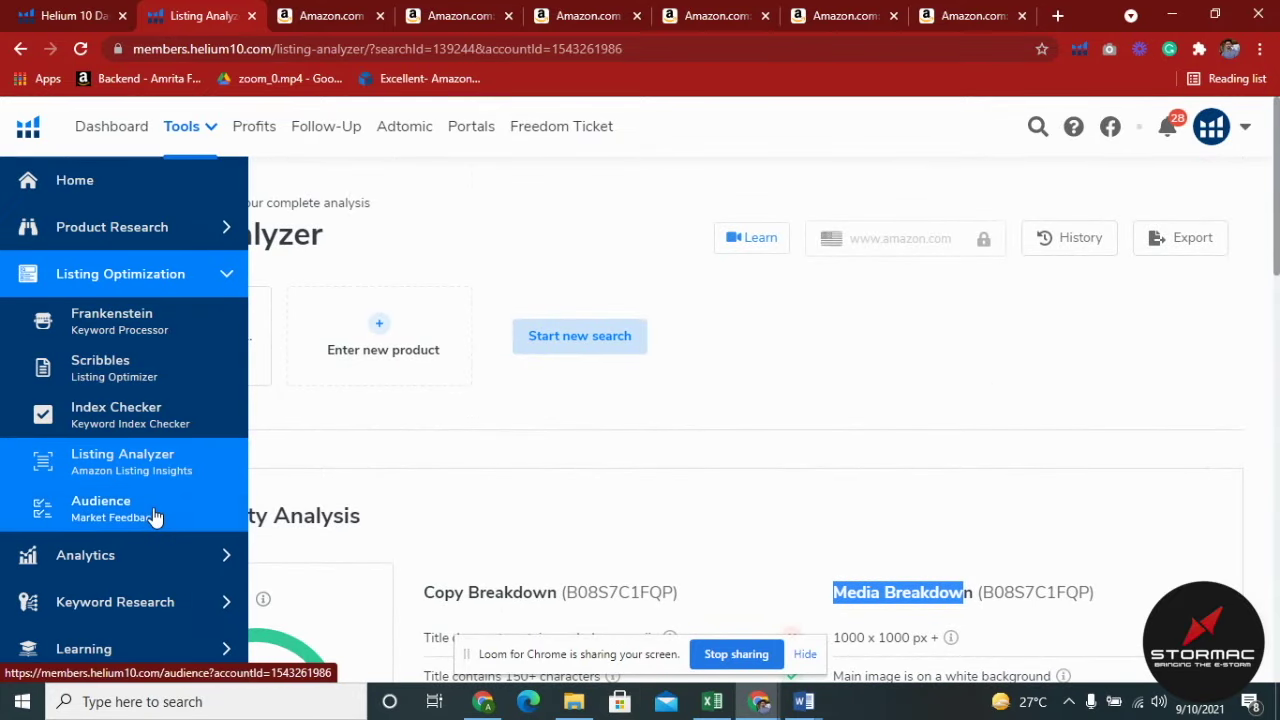
pyautogui.click(153, 515)
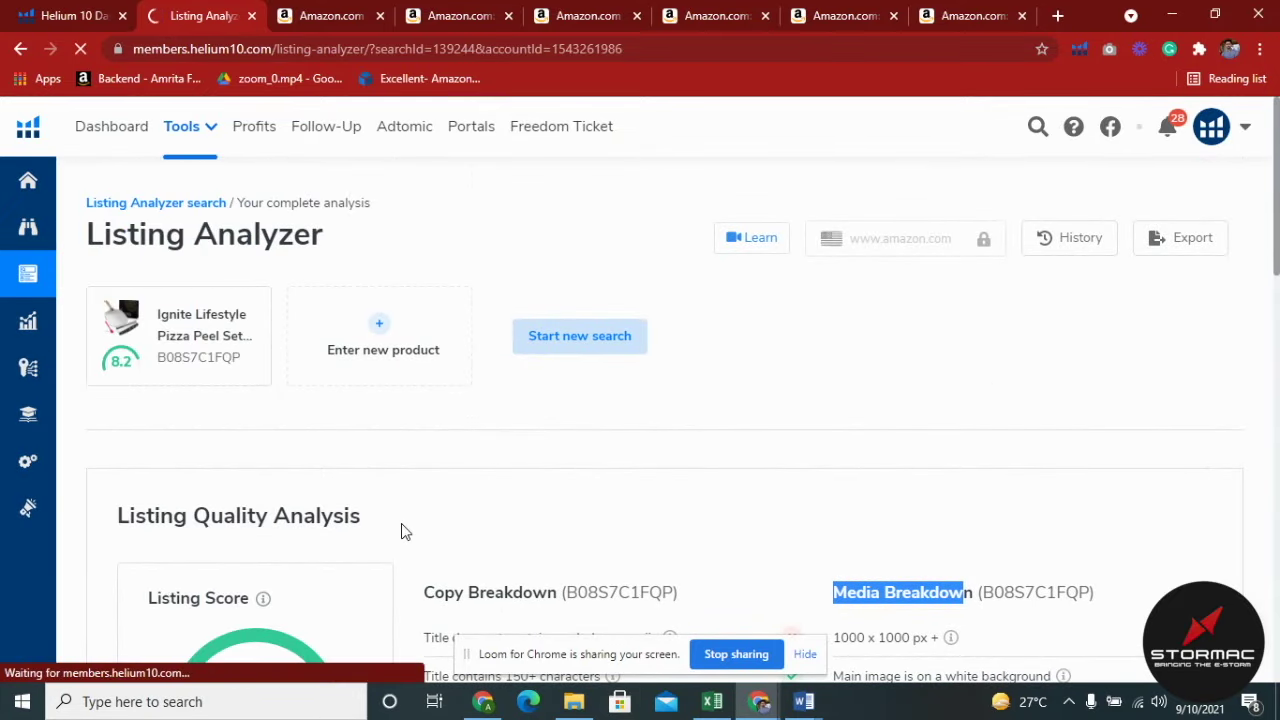
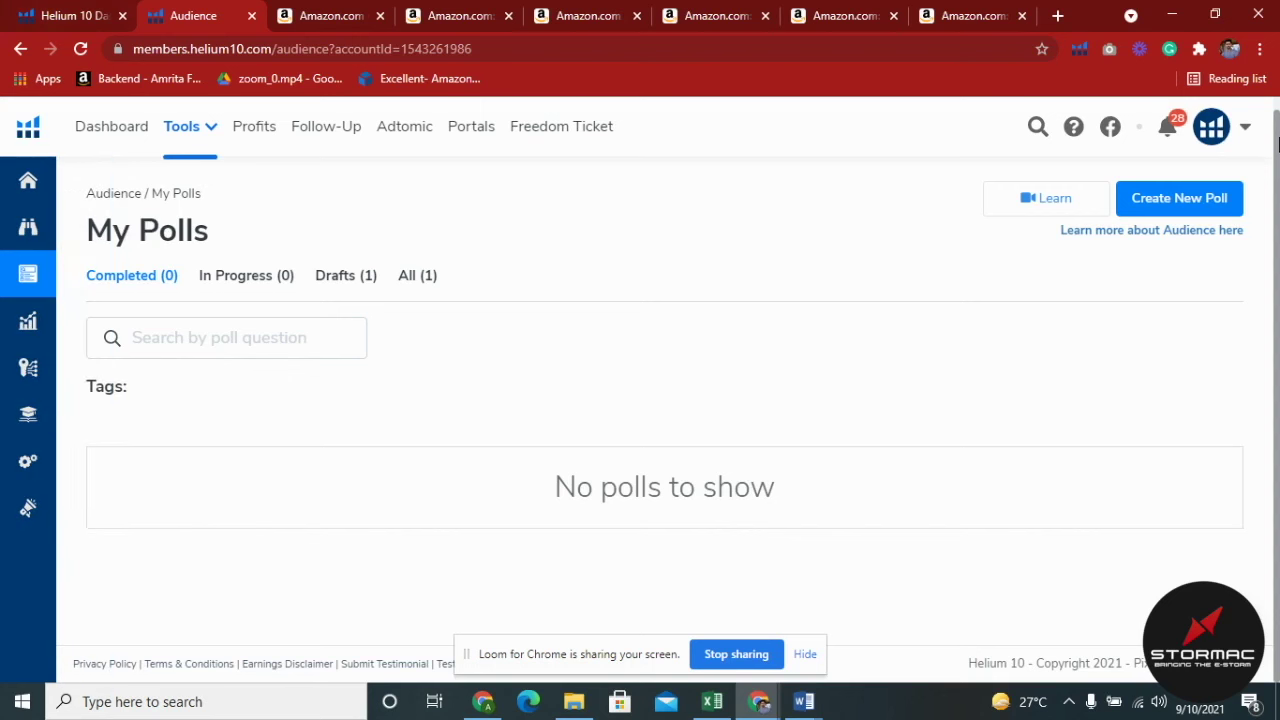
pyautogui.moveTo(20, 330)
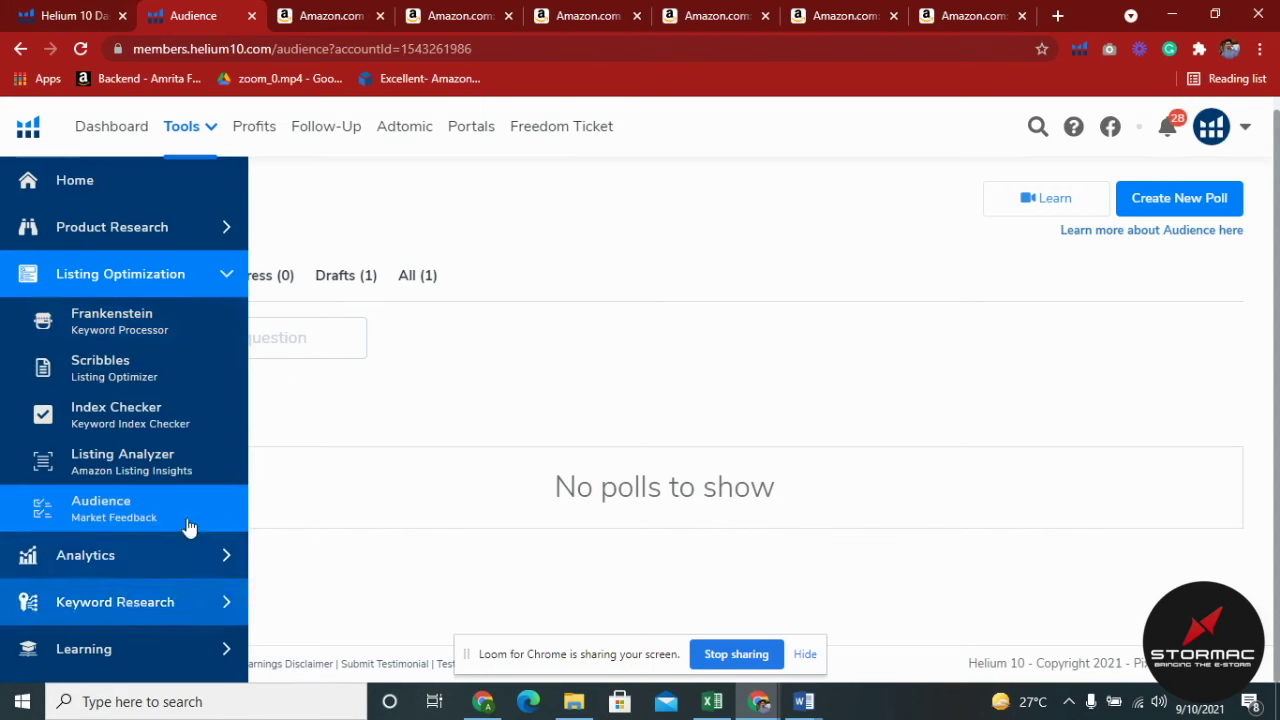
pyautogui.click(1211, 200)
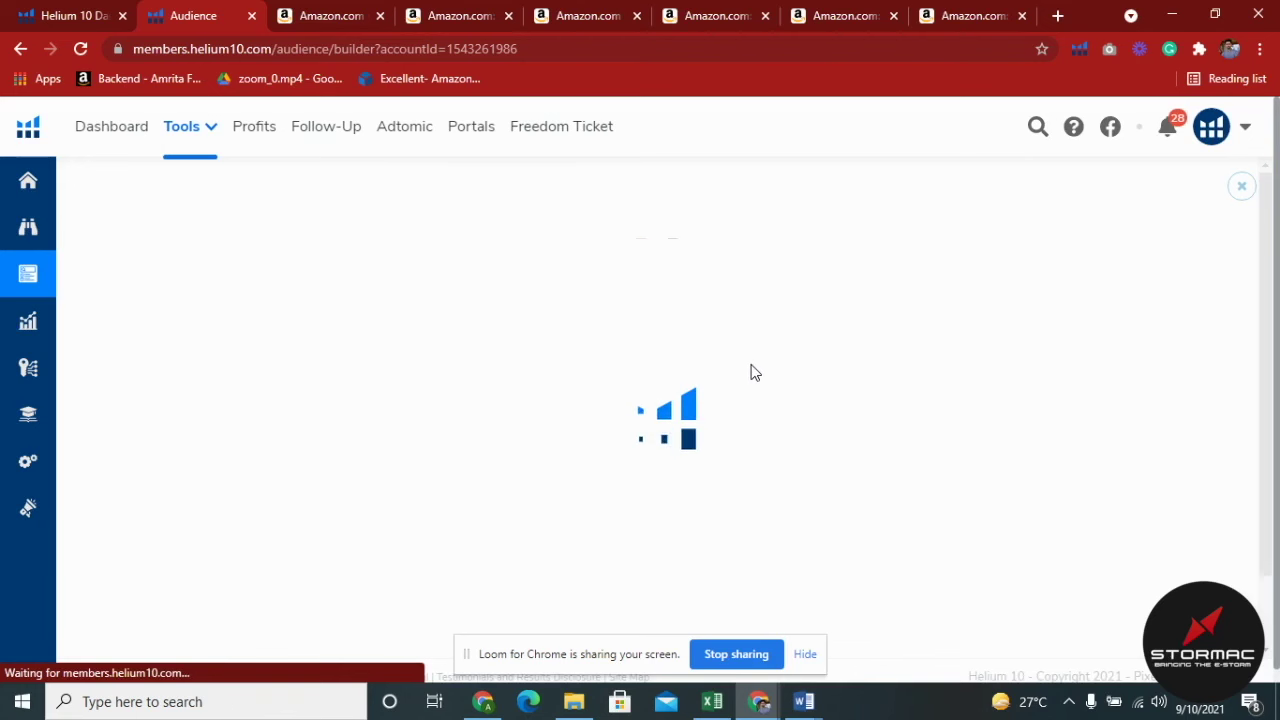
pyautogui.click(272, 14)
pyautogui.click(205, 10)
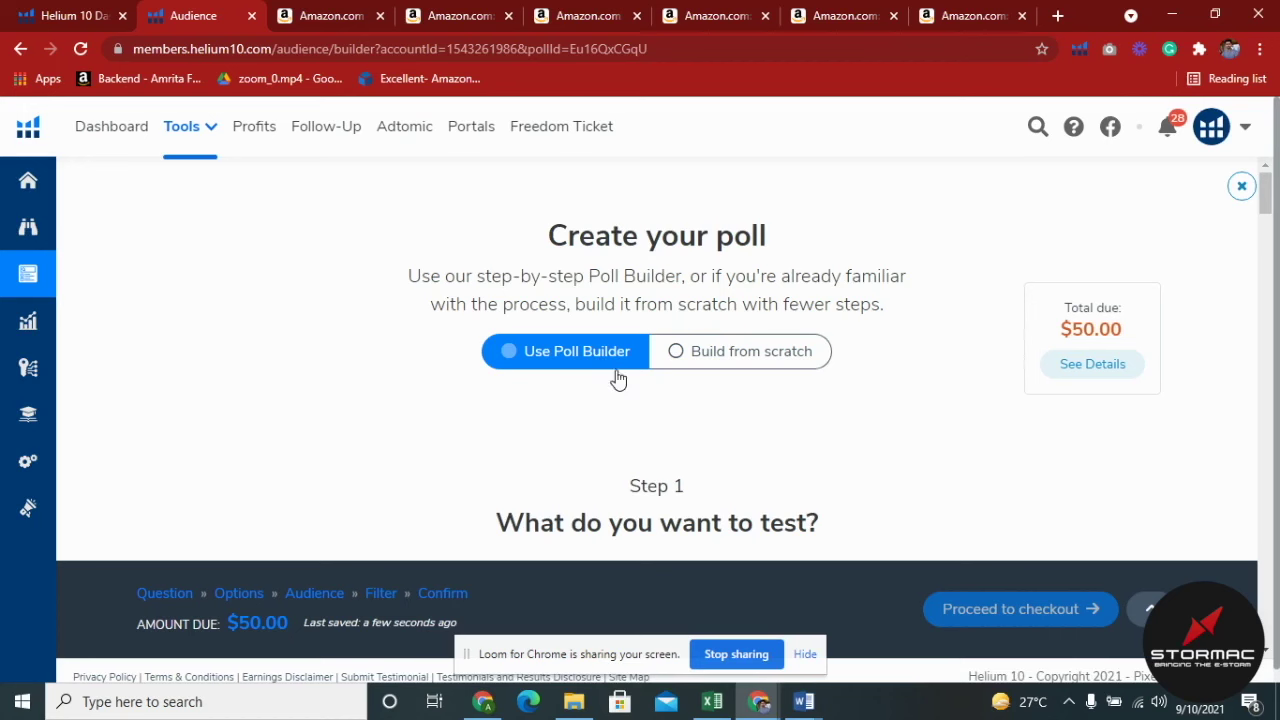
# Choose Main image as what the poll tests and continue to the question step
pyautogui.scroll(-2, 775, 400)
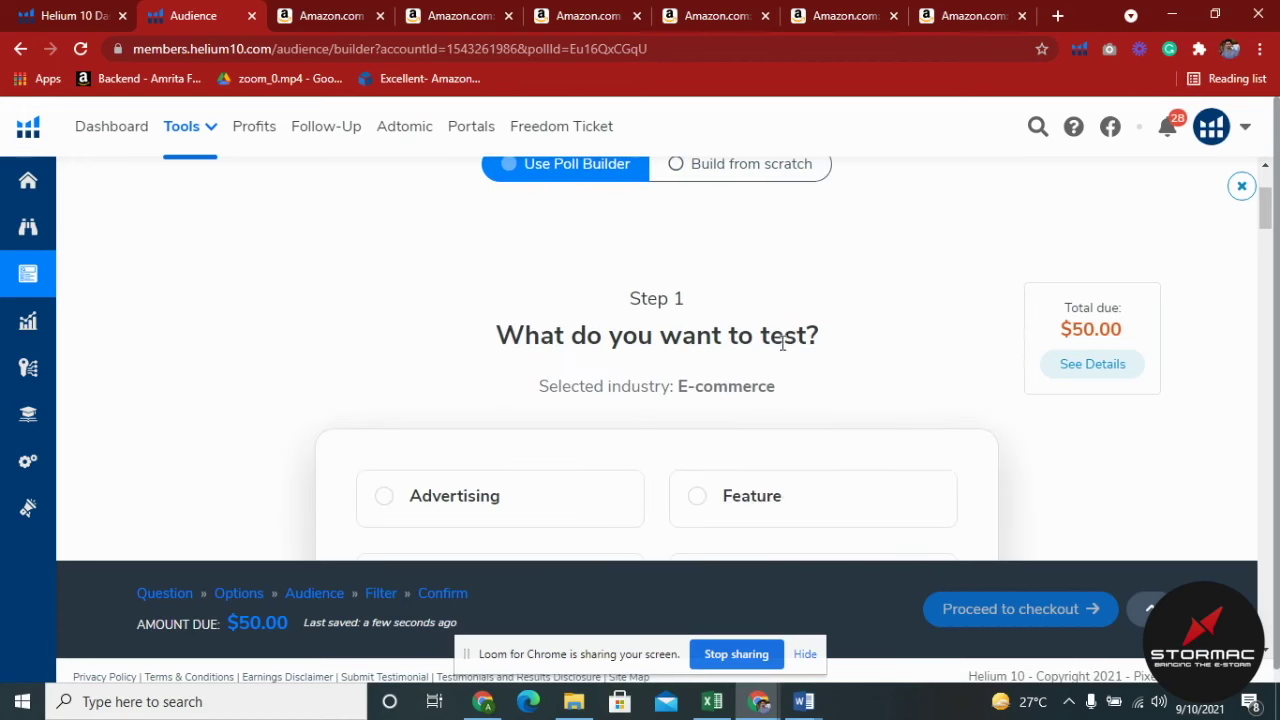
pyautogui.scroll(-2, 777, 337)
pyautogui.scroll(2, 737, 294)
pyautogui.scroll(-1, 755, 307)
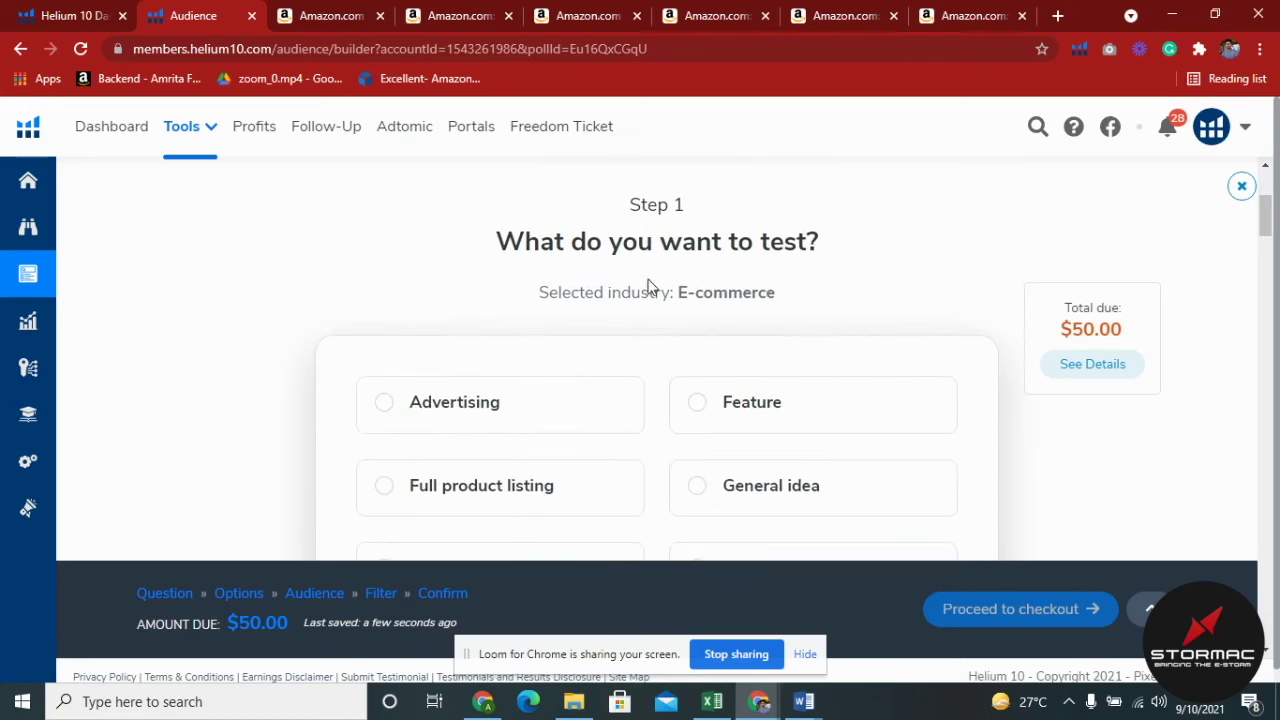
pyautogui.scroll(-1, 700, 255)
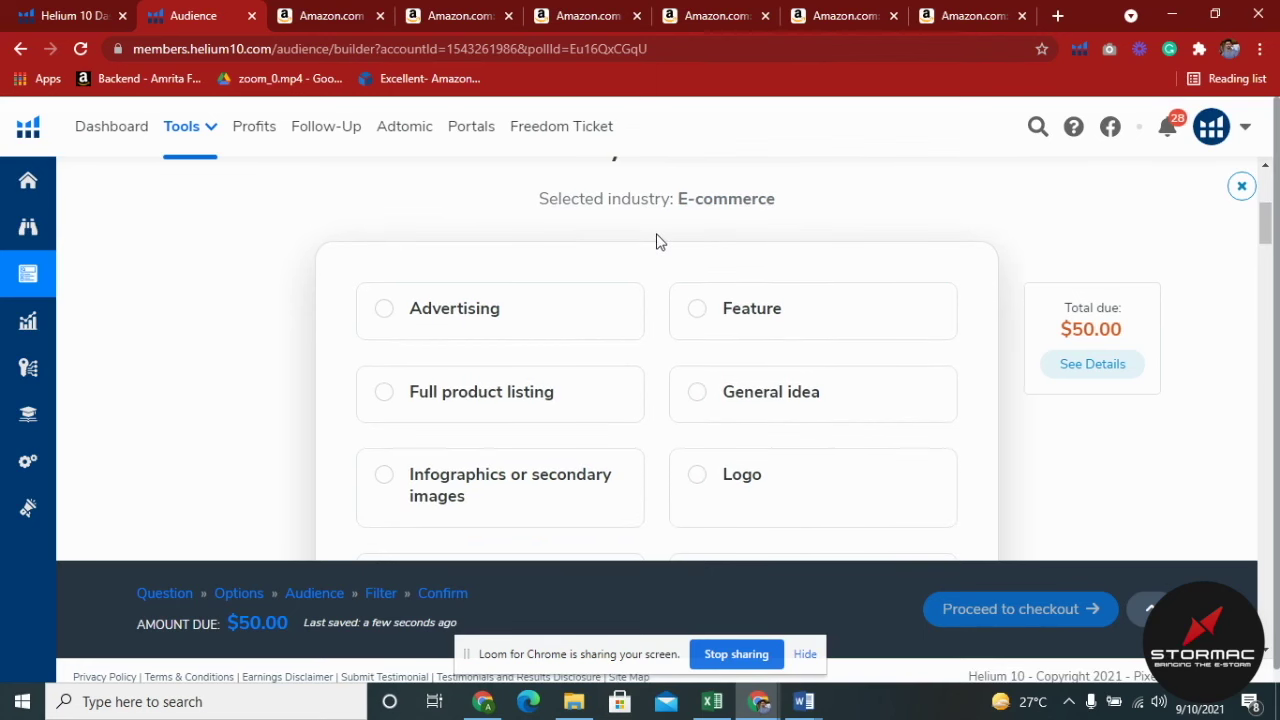
pyautogui.scroll(-1, 660, 262)
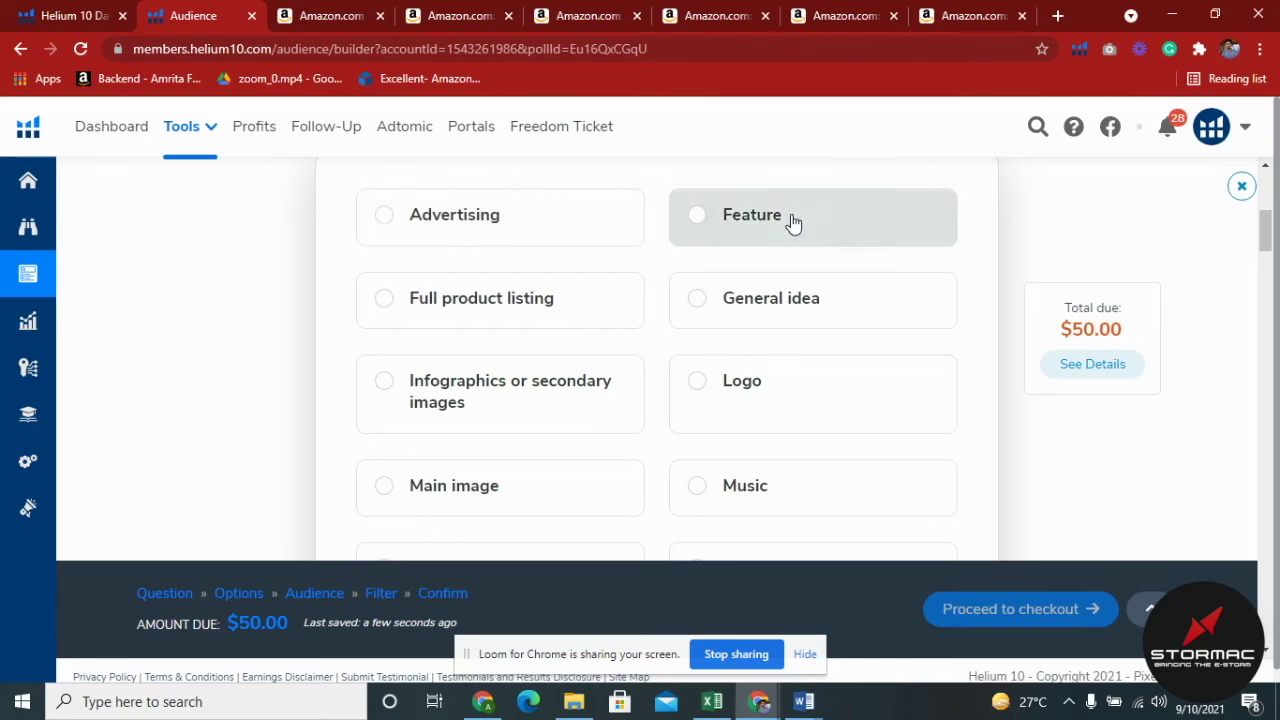
pyautogui.scroll(-2, 536, 515)
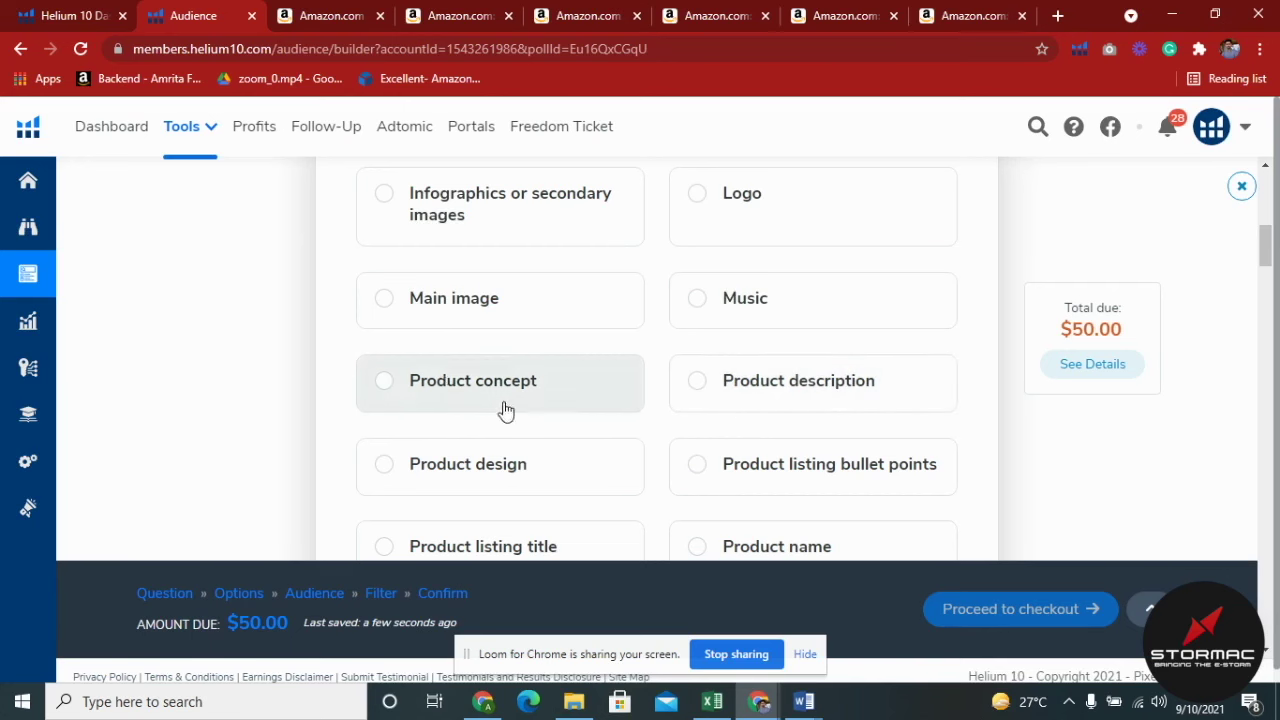
pyautogui.click(490, 298)
pyautogui.scroll(-5, 603, 294)
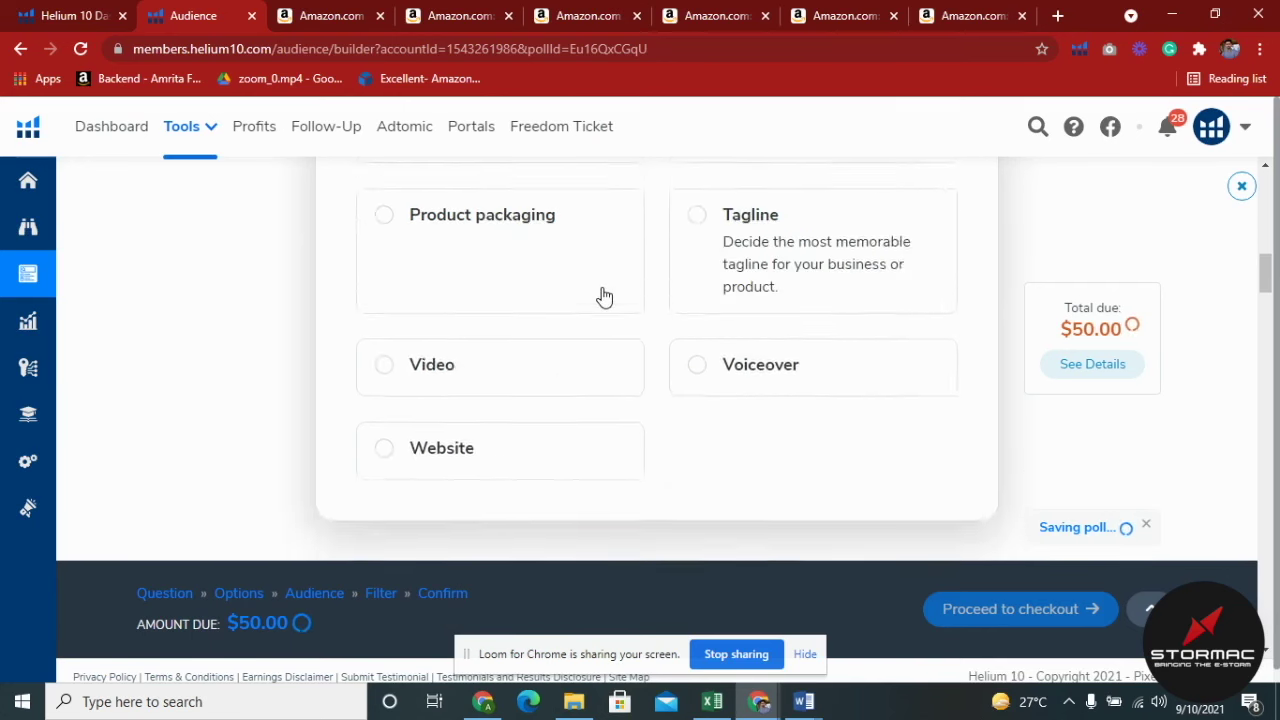
pyautogui.scroll(-4, 600, 340)
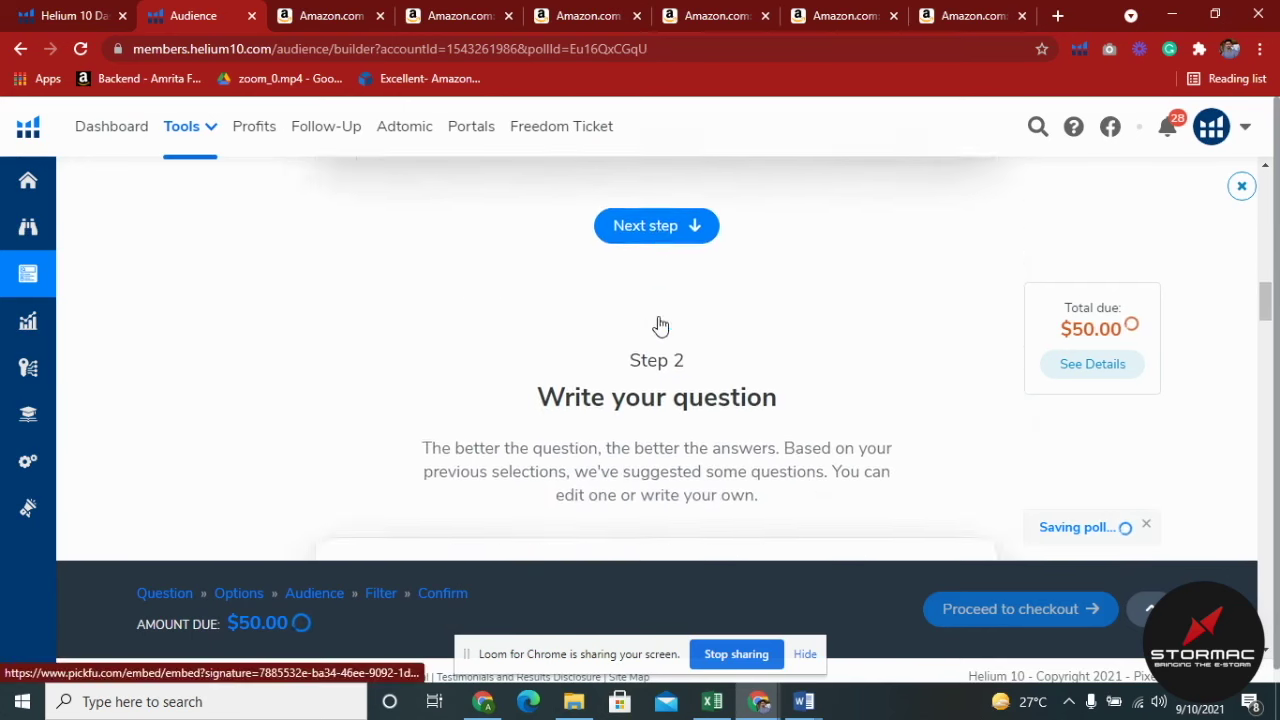
pyautogui.scroll(3, 660, 420)
pyautogui.click(640, 407)
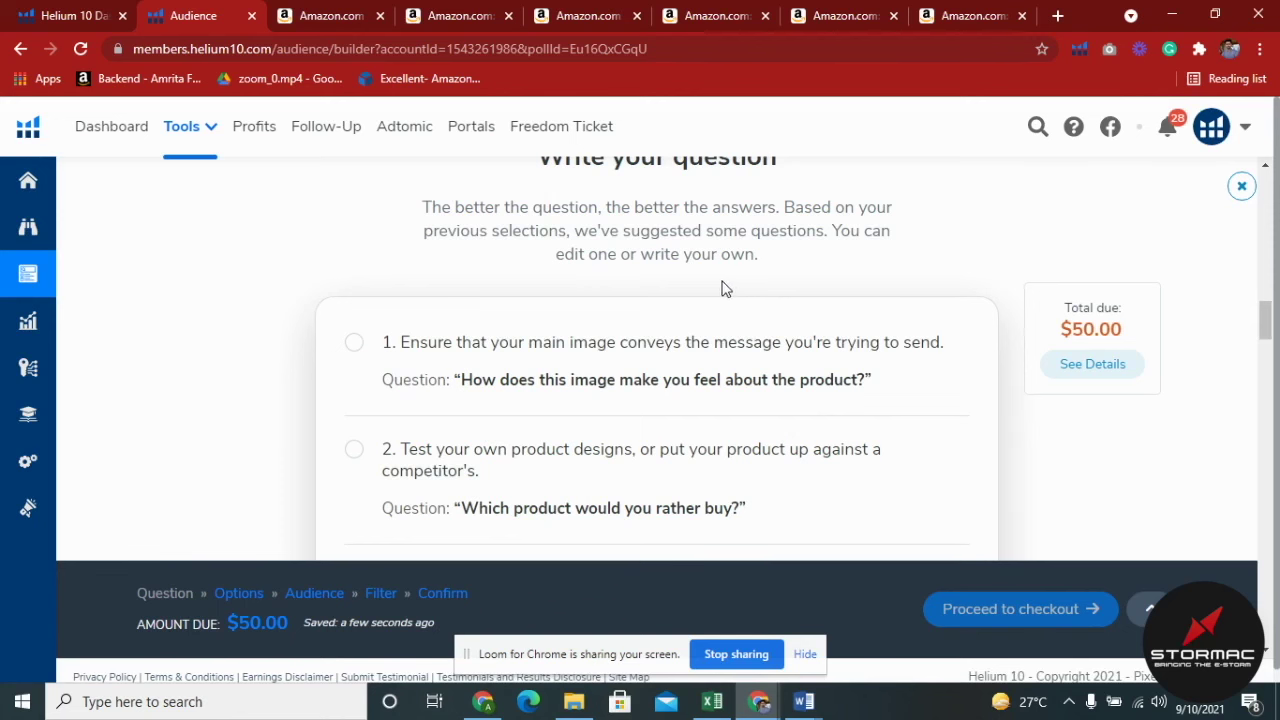
# Write the poll question "if you were searching for a pizza peel, which of these thumbnails would make you most to click on Amazon Listing"
pyautogui.scroll(-5, 714, 280)
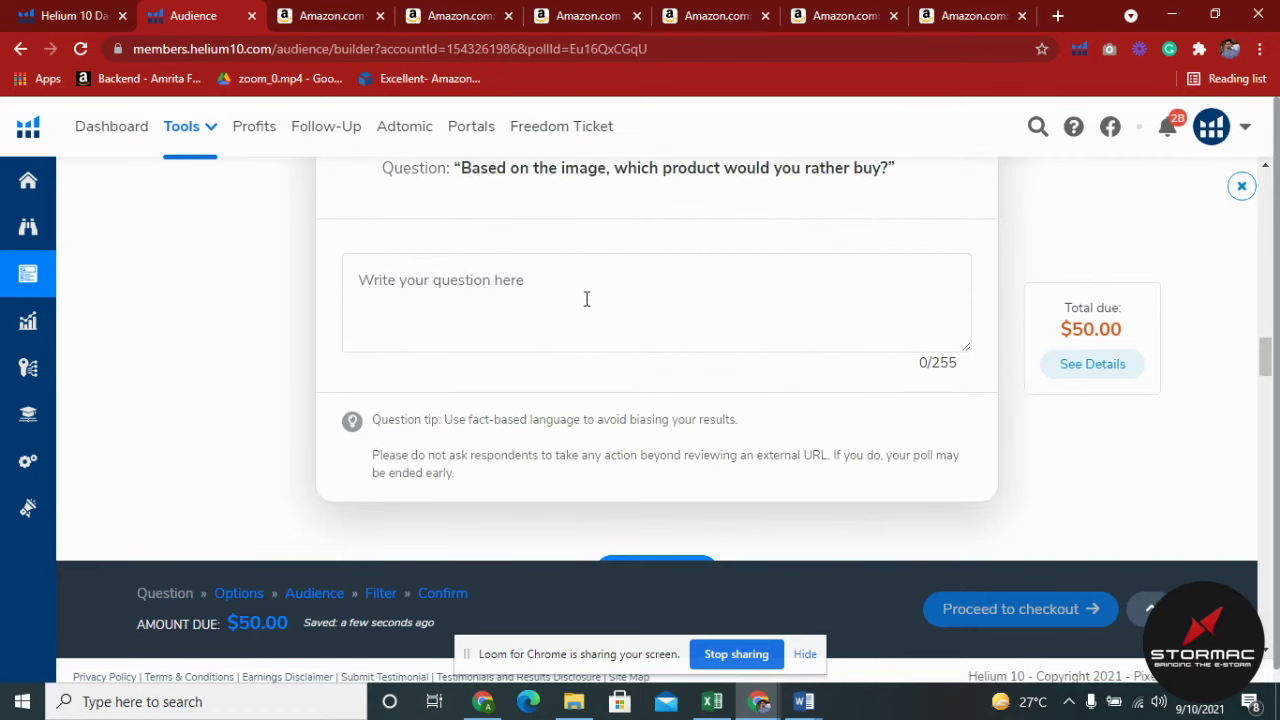
pyautogui.click(587, 299)
pyautogui.write('it ')
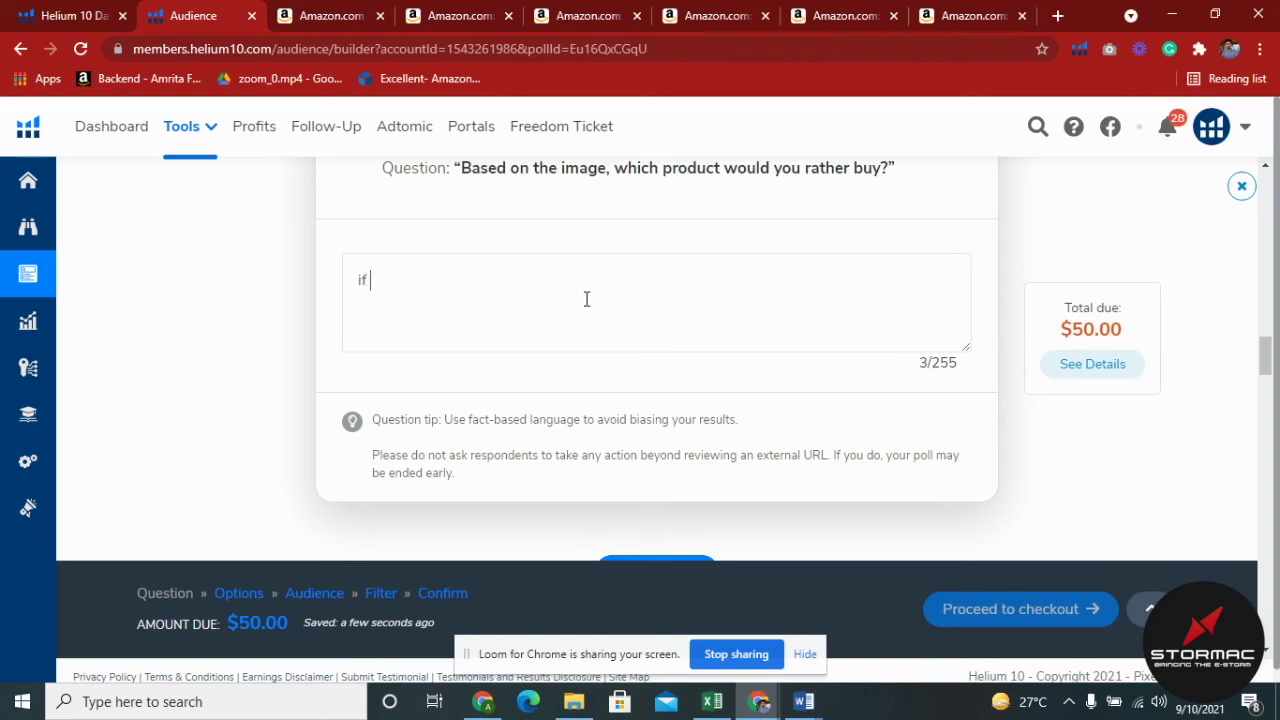
pyautogui.write('you were searching for a pizza pee')
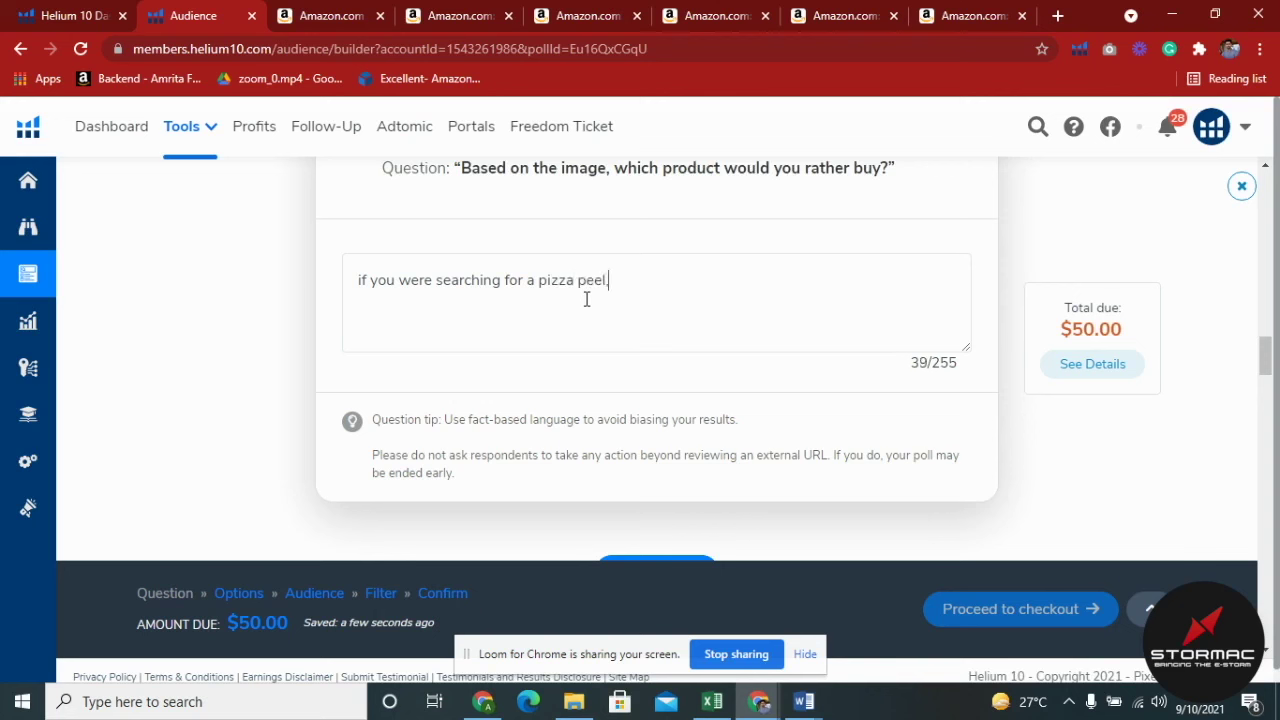
pyautogui.write('l, which ')
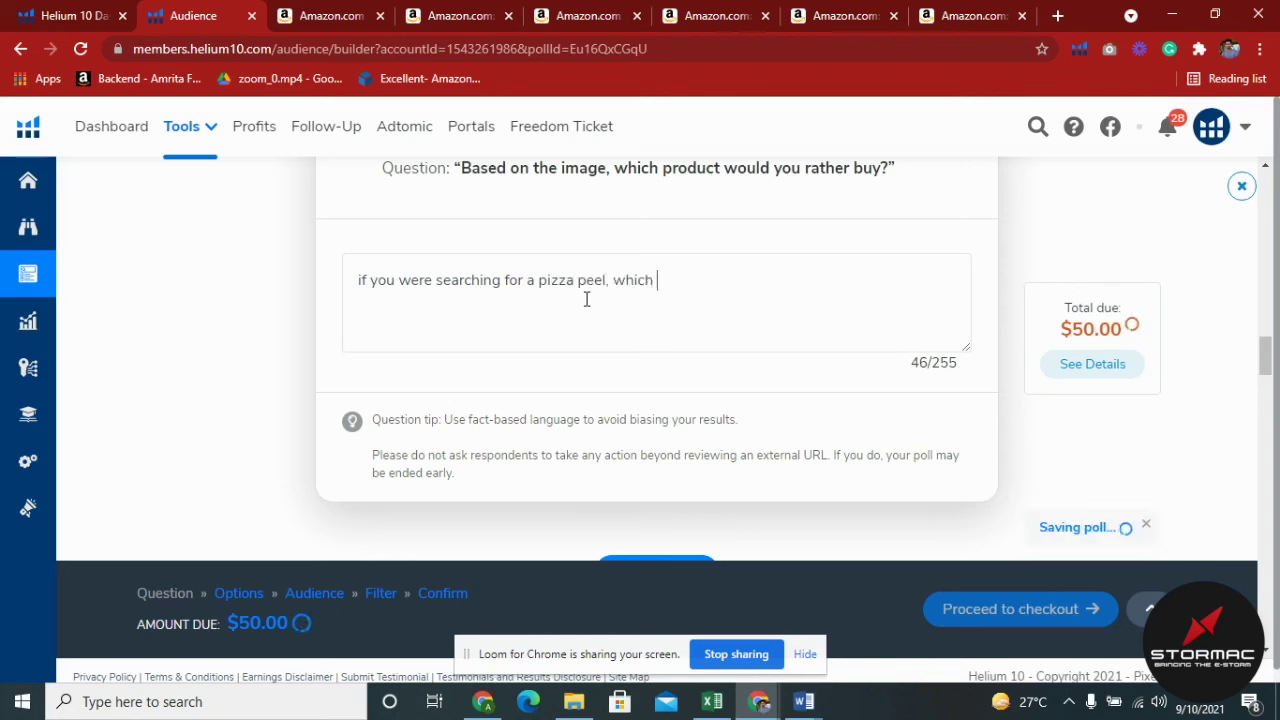
pyautogui.write('of these thumbnails')
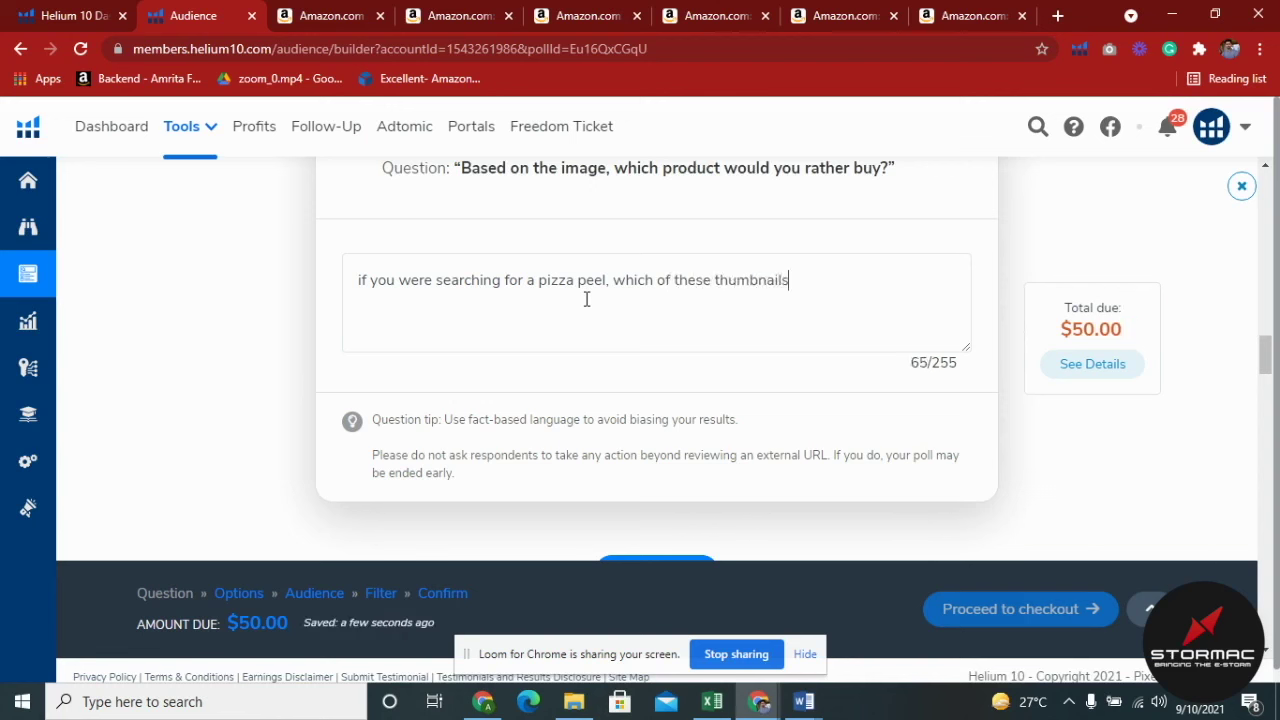
pyautogui.write(' would make you mos')
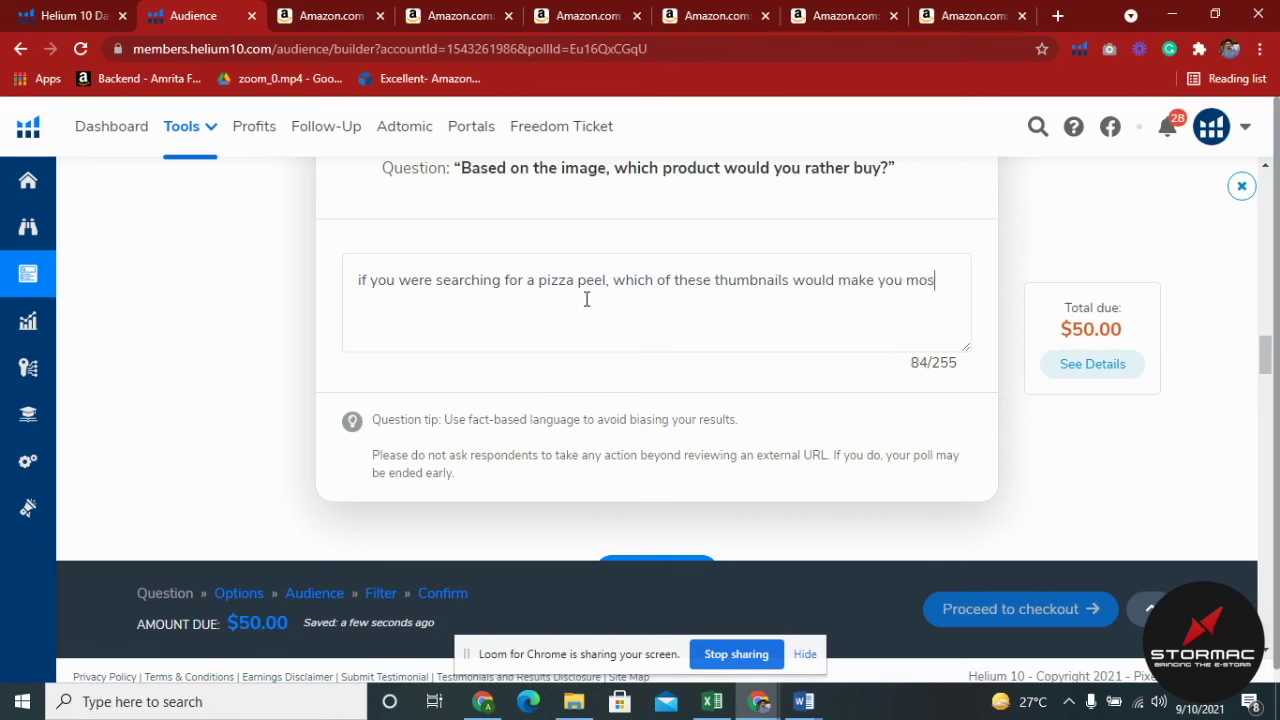
pyautogui.write('t to ')
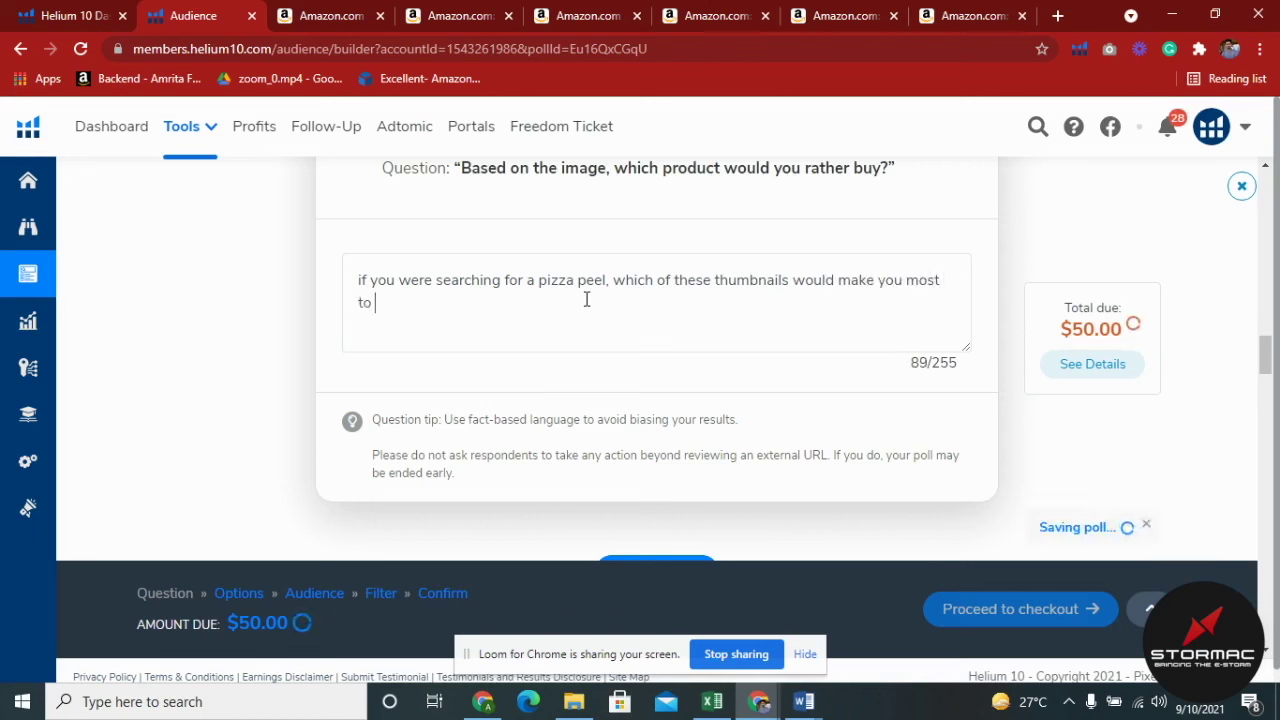
pyautogui.write('click on Amaz')
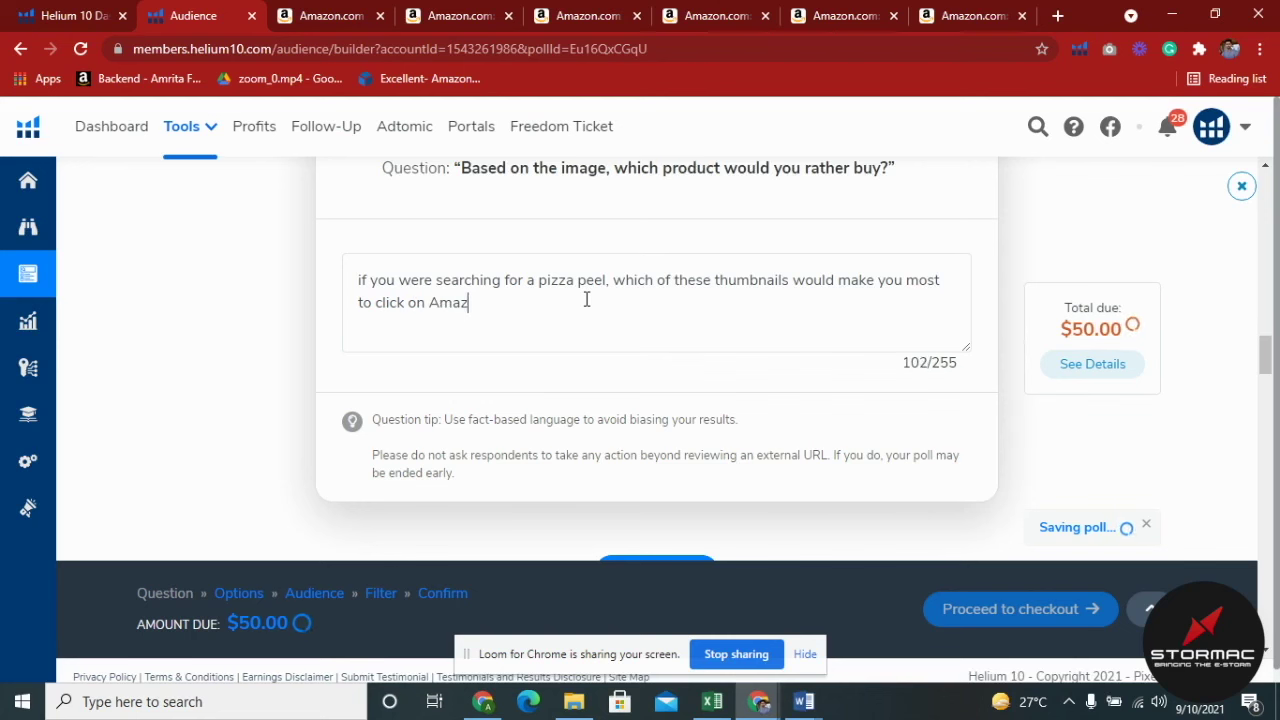
pyautogui.write('on Listing')
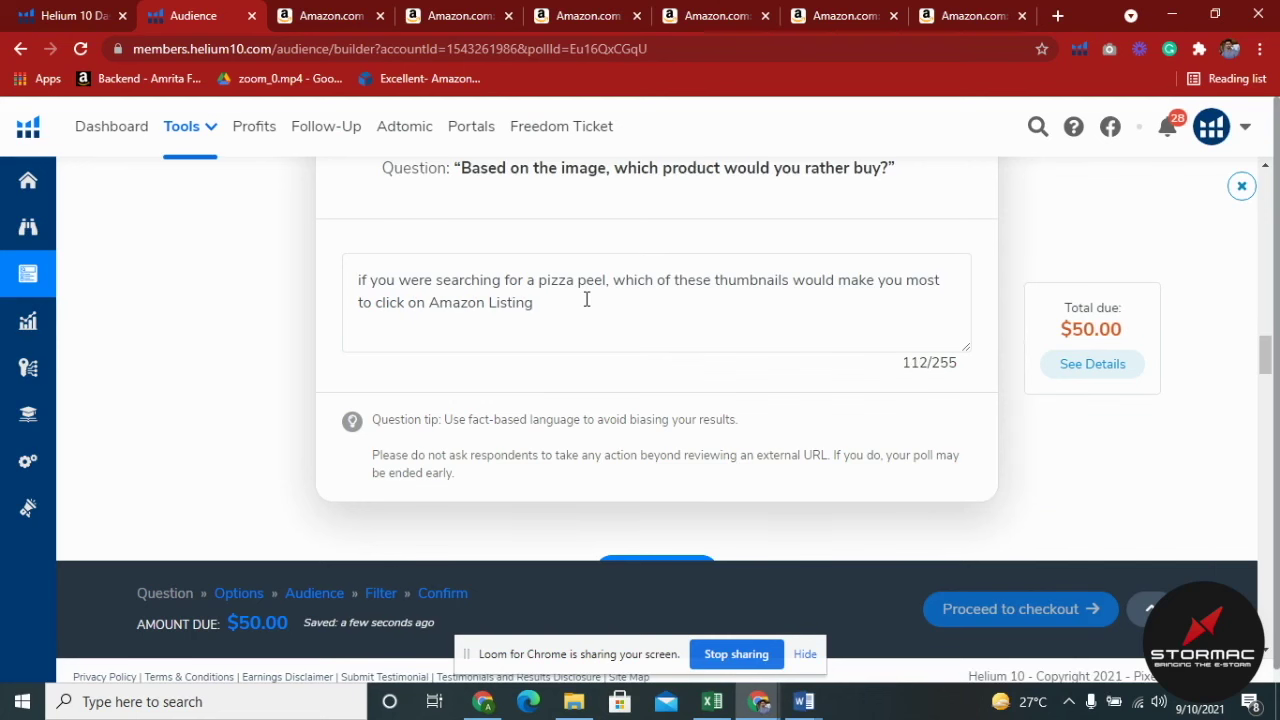
# Confirm the poll question and continue to the step for adding the answer options
pyautogui.scroll(-1, 600, 340)
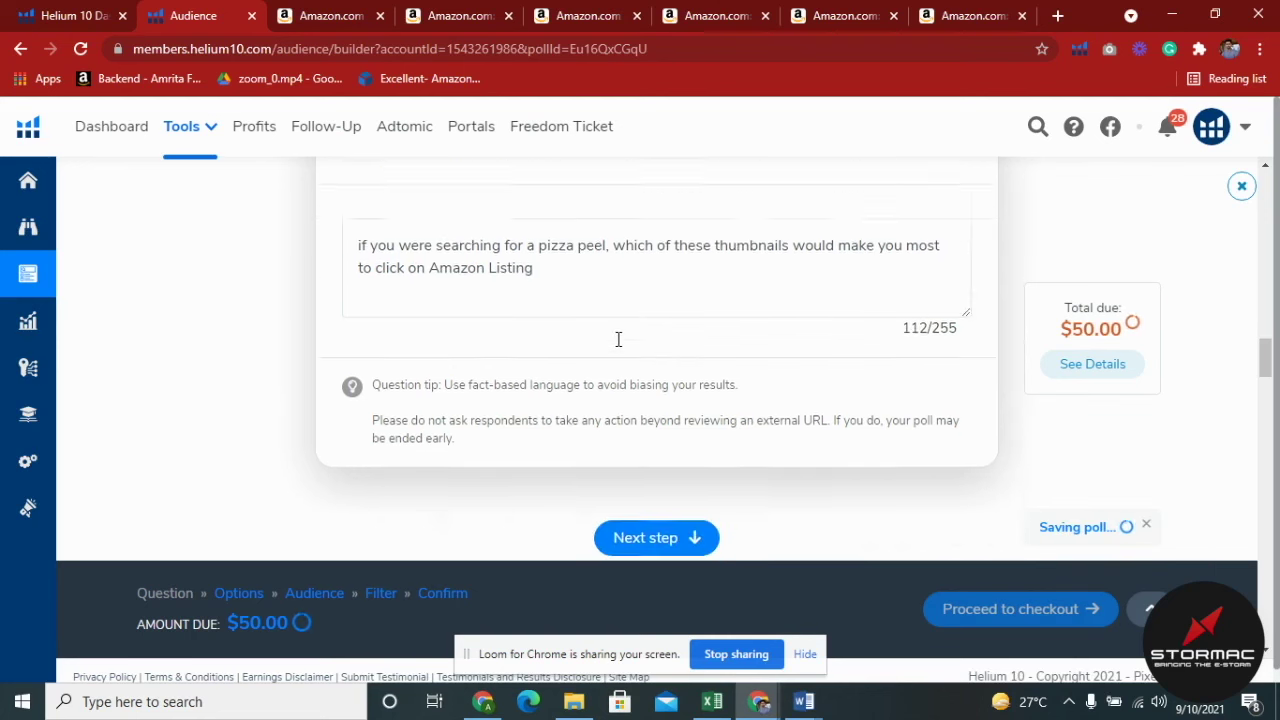
pyautogui.scroll(-1, 618, 339)
pyautogui.click(684, 478)
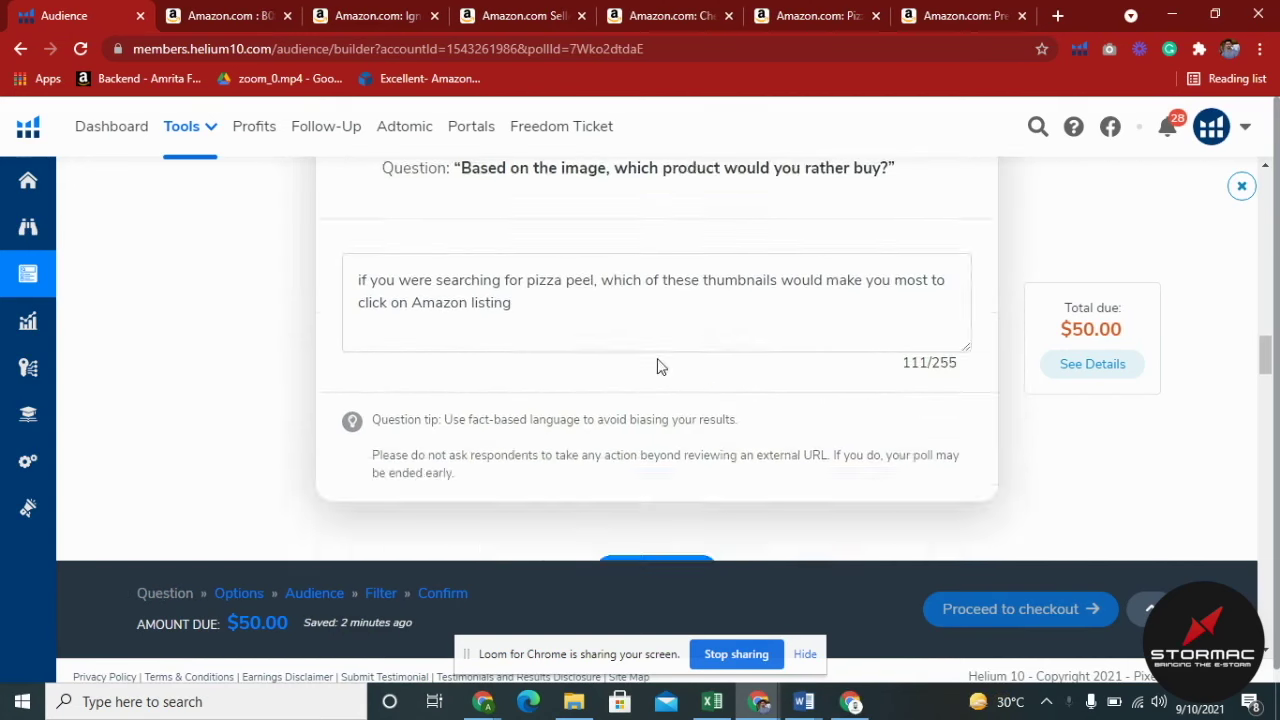
pyautogui.scroll(1, 611, 354)
pyautogui.scroll(-3, 615, 354)
pyautogui.click(651, 384)
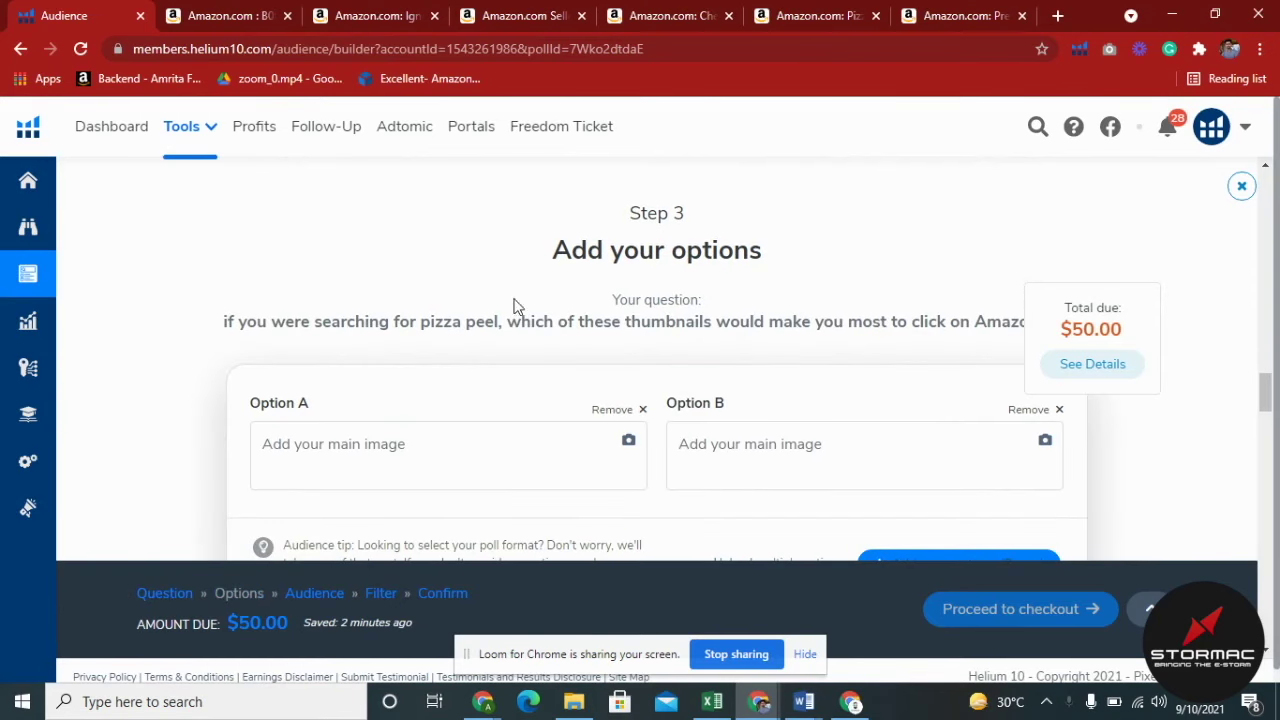
# Upload the image 917nvhD+ajL._AC_SL1500_ from Downloads as the main image for Option A
pyautogui.scroll(-1, 405, 388)
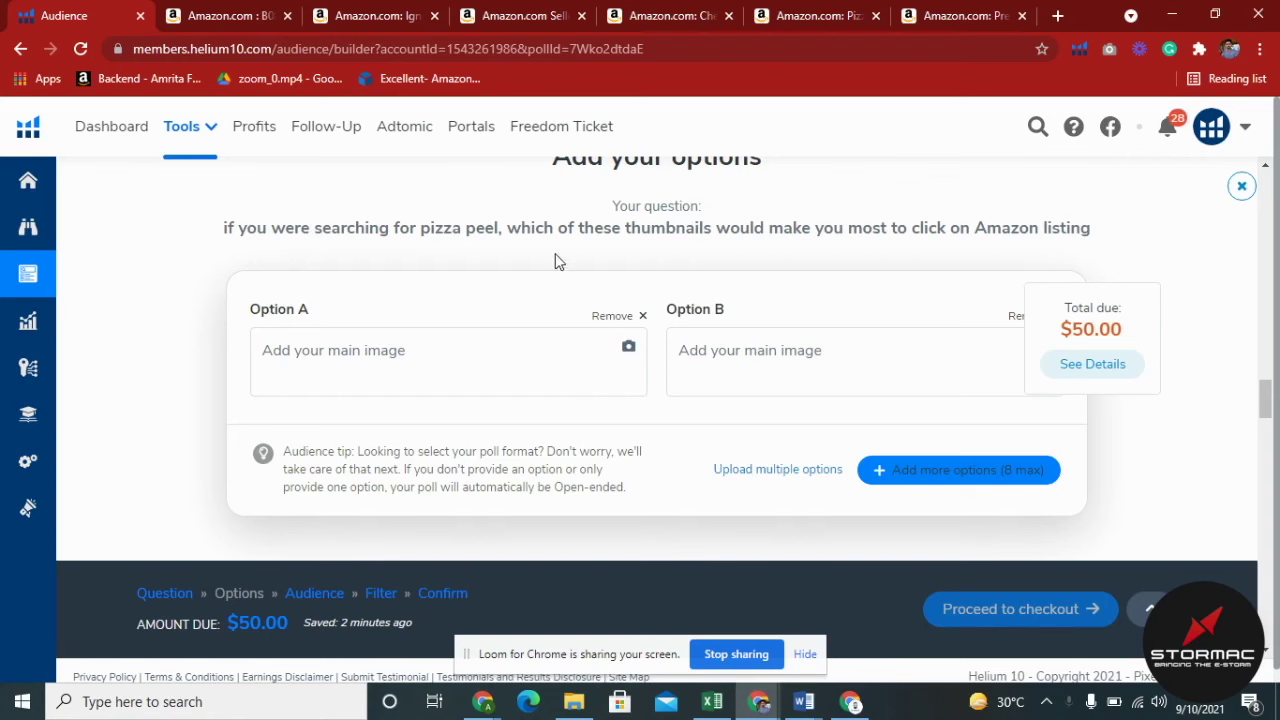
pyautogui.click(632, 358)
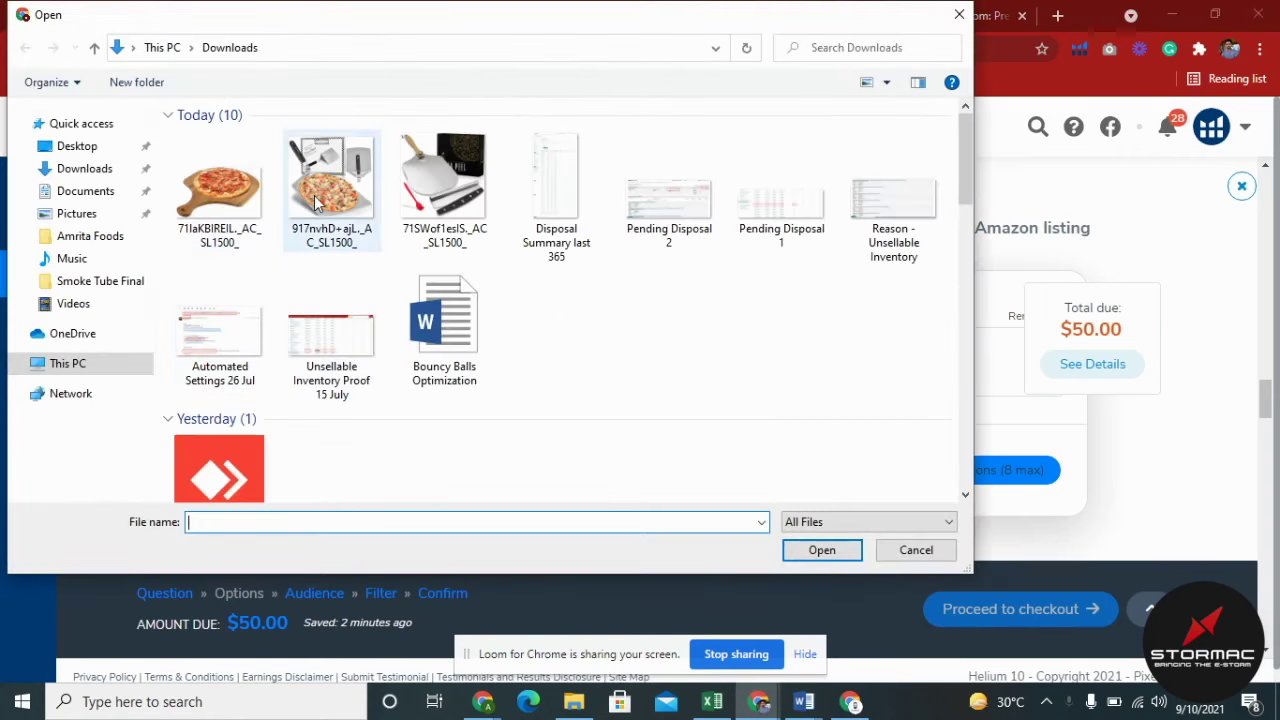
pyautogui.doubleClick(369, 233)
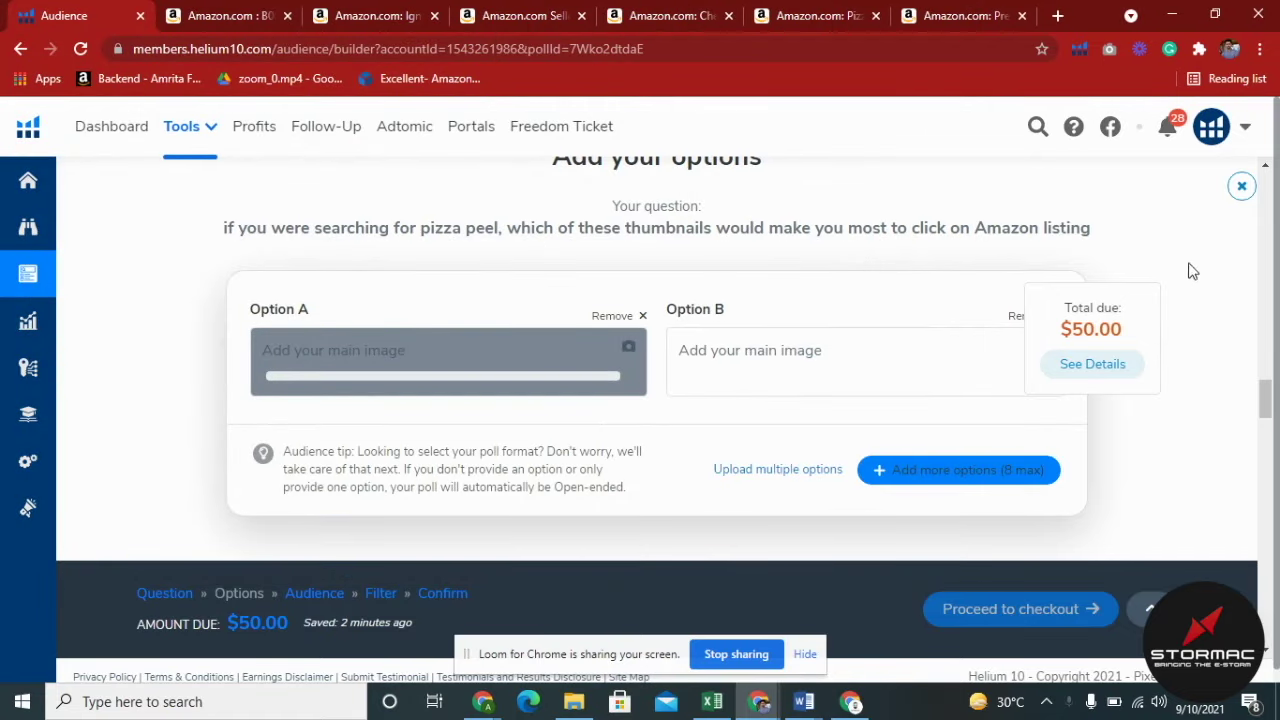
pyautogui.scroll(-1, 955, 420)
pyautogui.scroll(2, 957, 422)
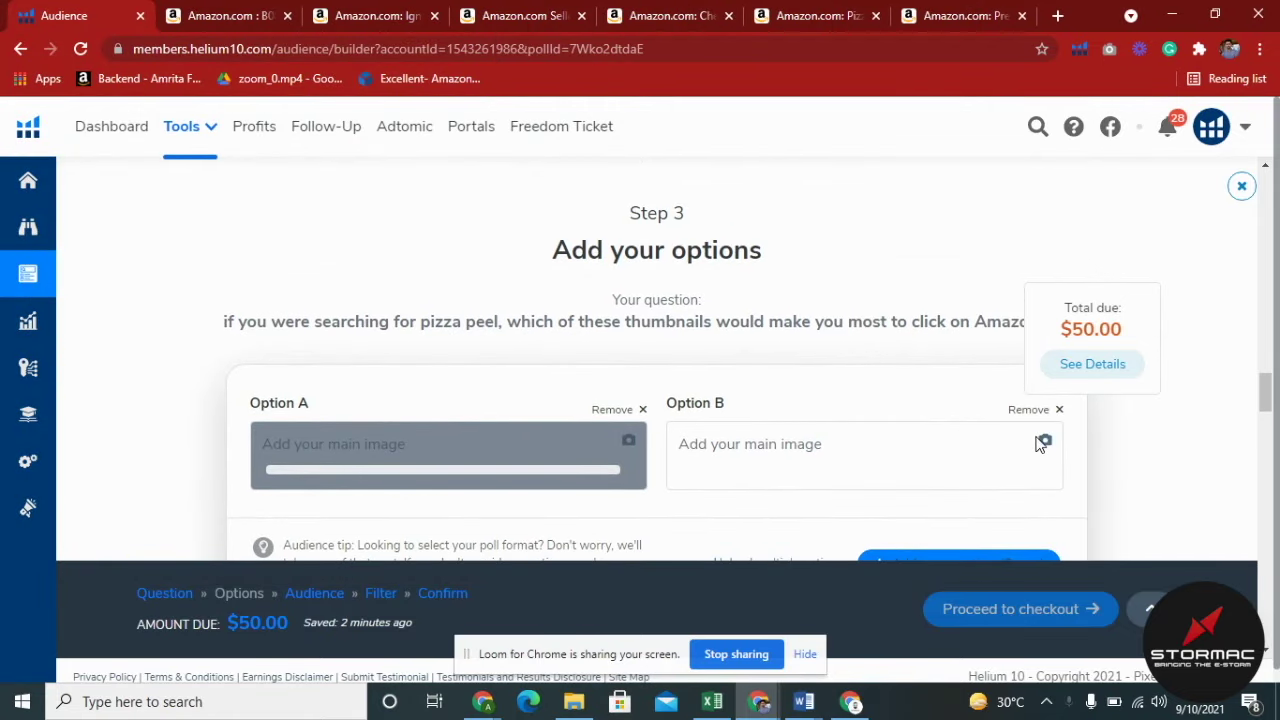
pyautogui.scroll(-3, 997, 429)
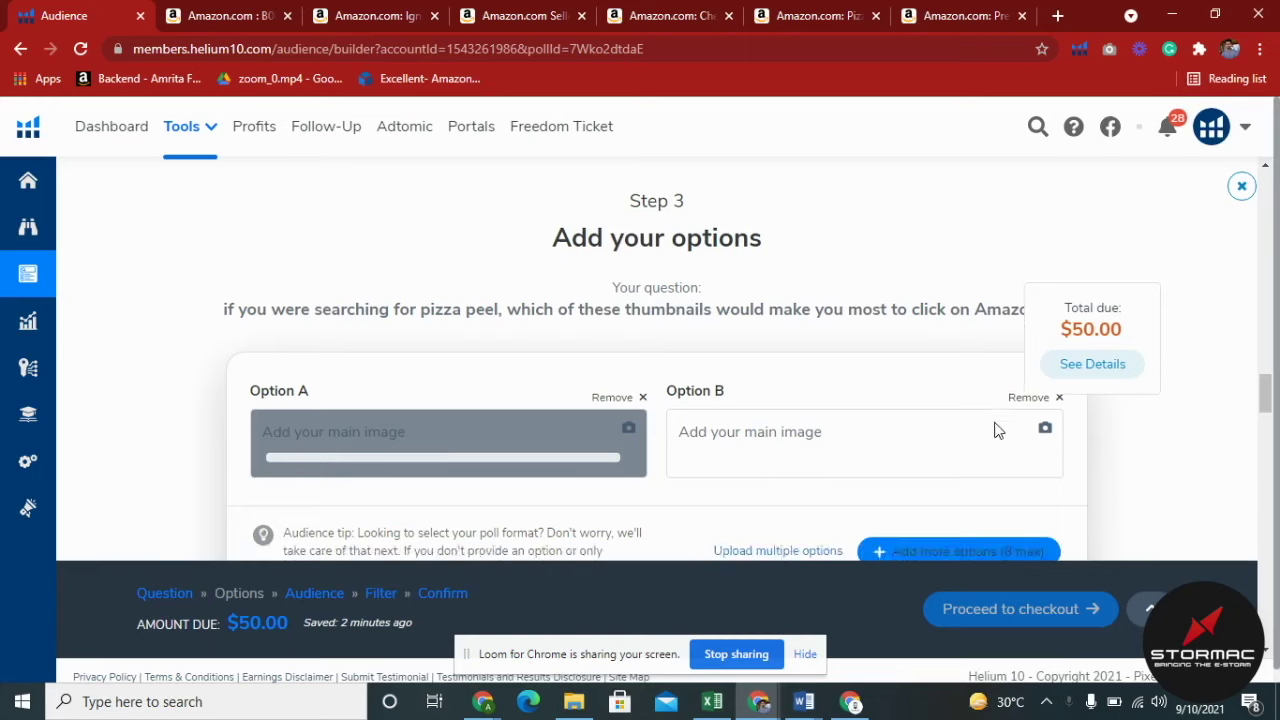
pyautogui.scroll(2, 811, 424)
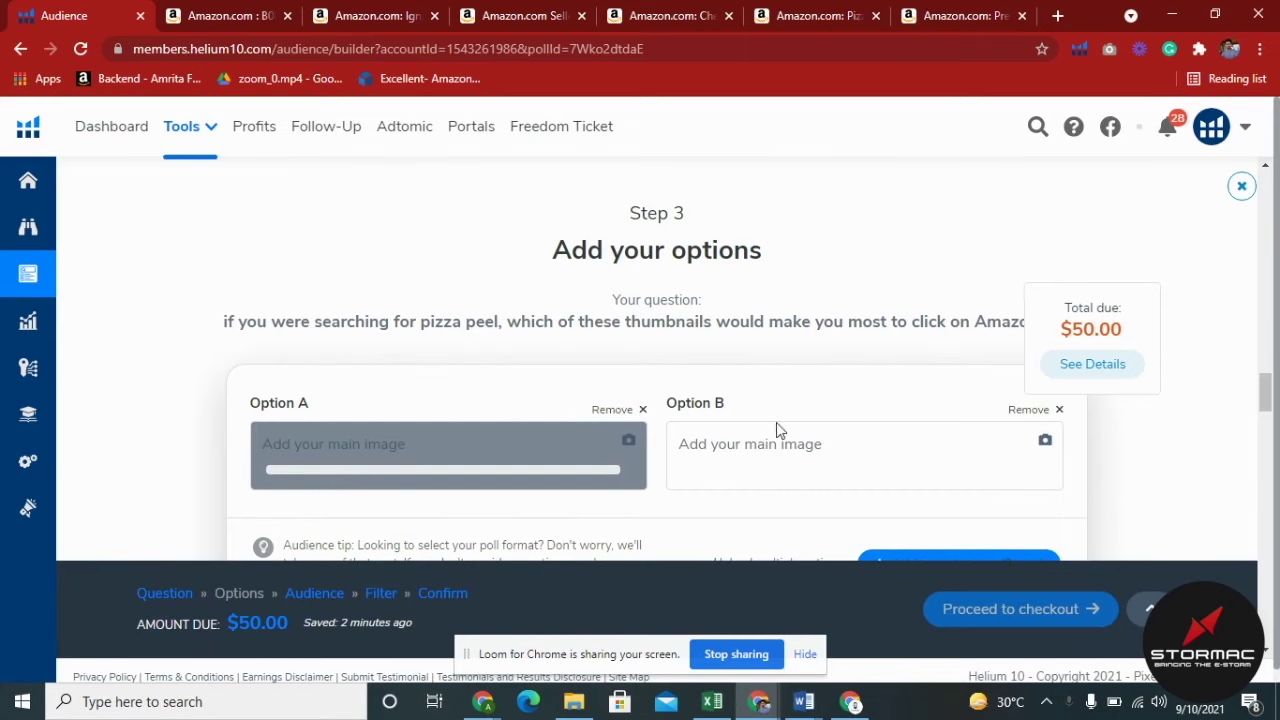
pyautogui.scroll(-1, 777, 429)
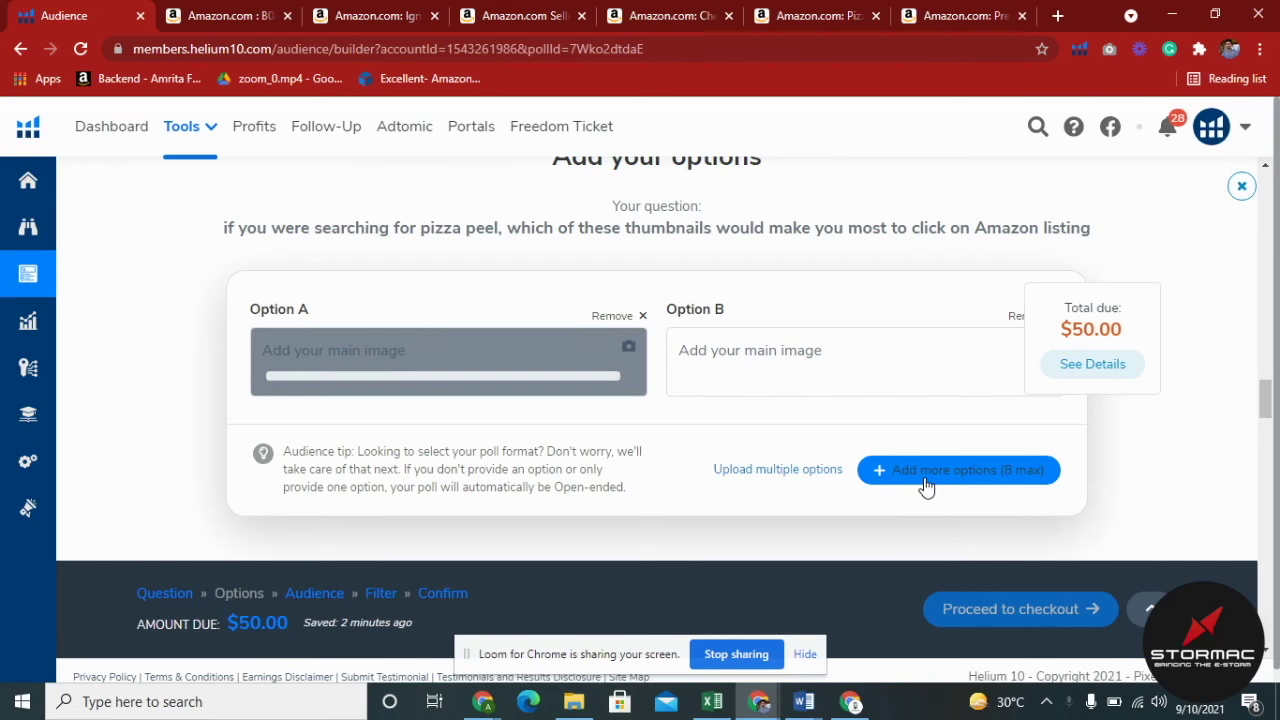
pyautogui.scroll(1, 917, 508)
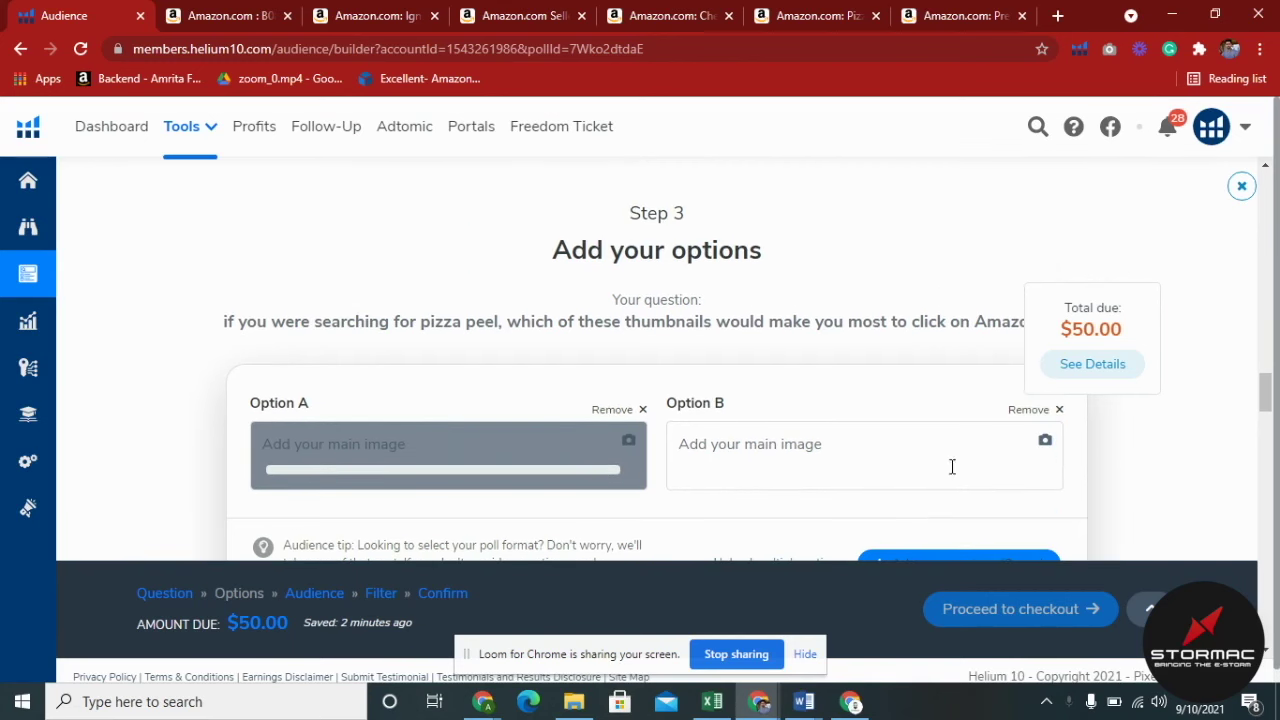
pyautogui.scroll(-2, 577, 451)
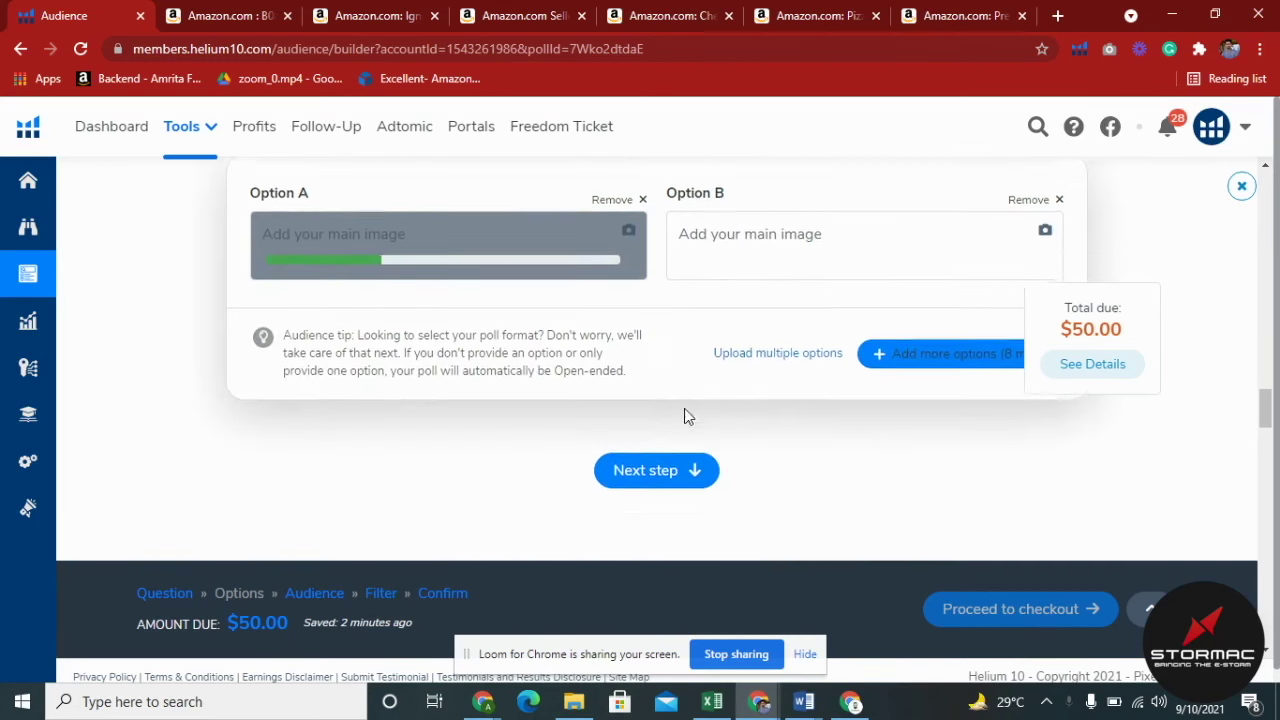
# Switch the poll's audience targeting to a custom audience and add Amazon Prime members as a trait
pyautogui.scroll(-1, 684, 416)
pyautogui.scroll(-3, 720, 472)
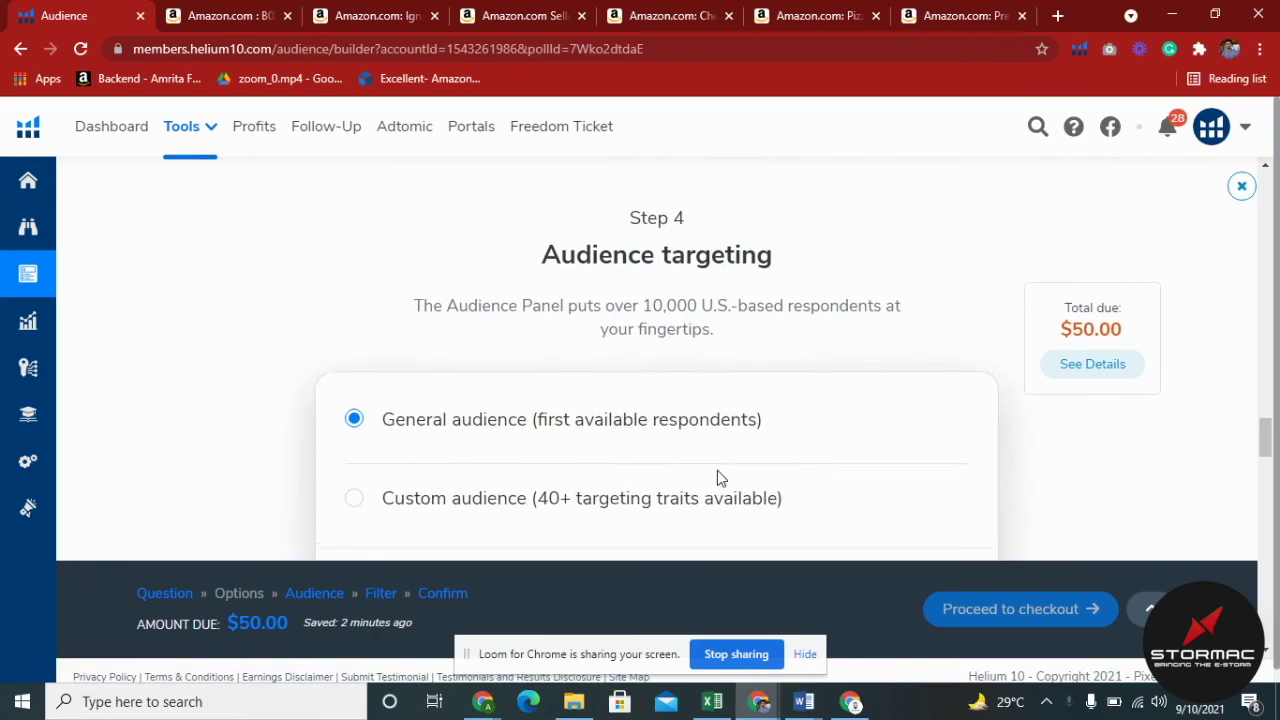
pyautogui.scroll(-1, 649, 440)
pyautogui.scroll(1, 640, 405)
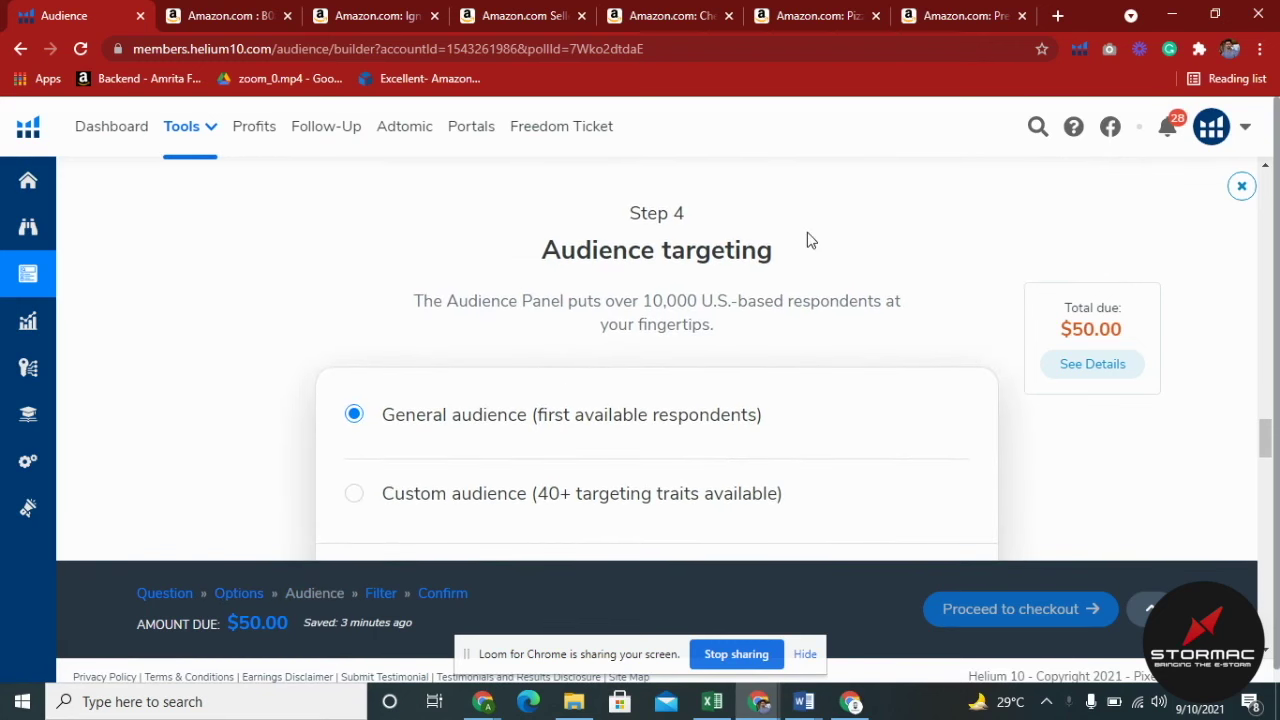
pyautogui.scroll(4, 520, 330)
pyautogui.scroll(-4, 560, 340)
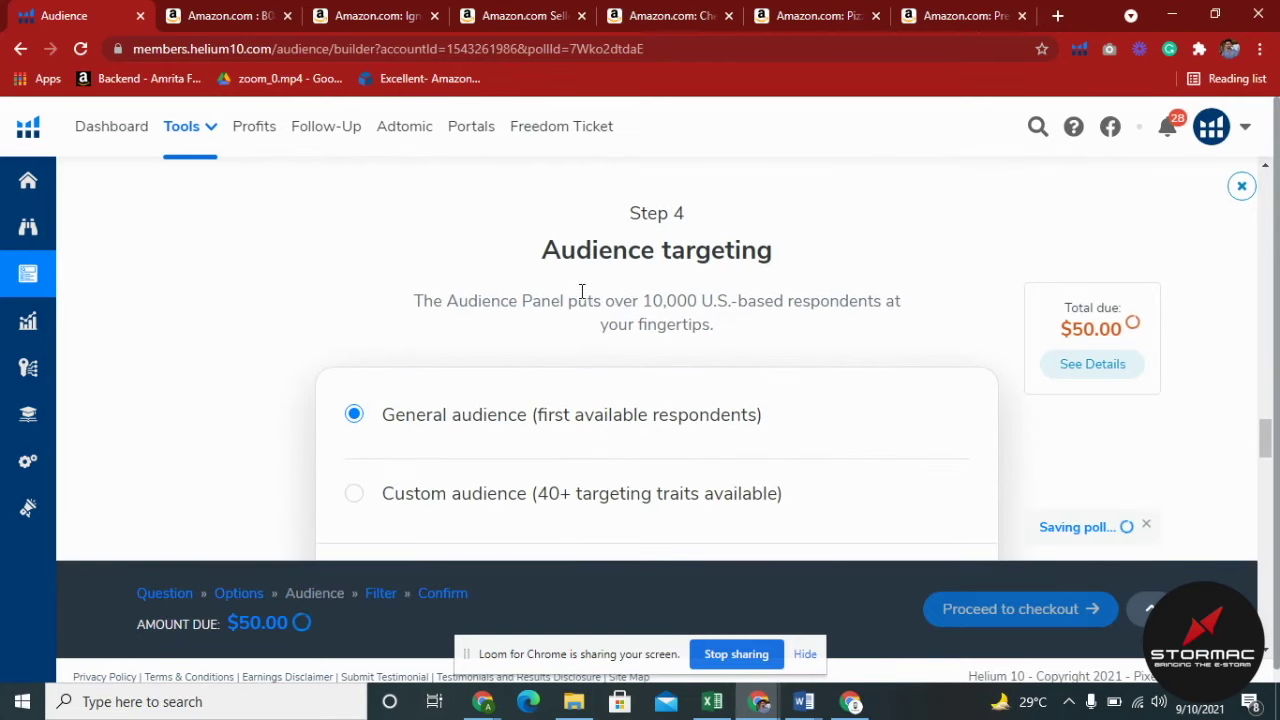
pyautogui.scroll(-1, 595, 286)
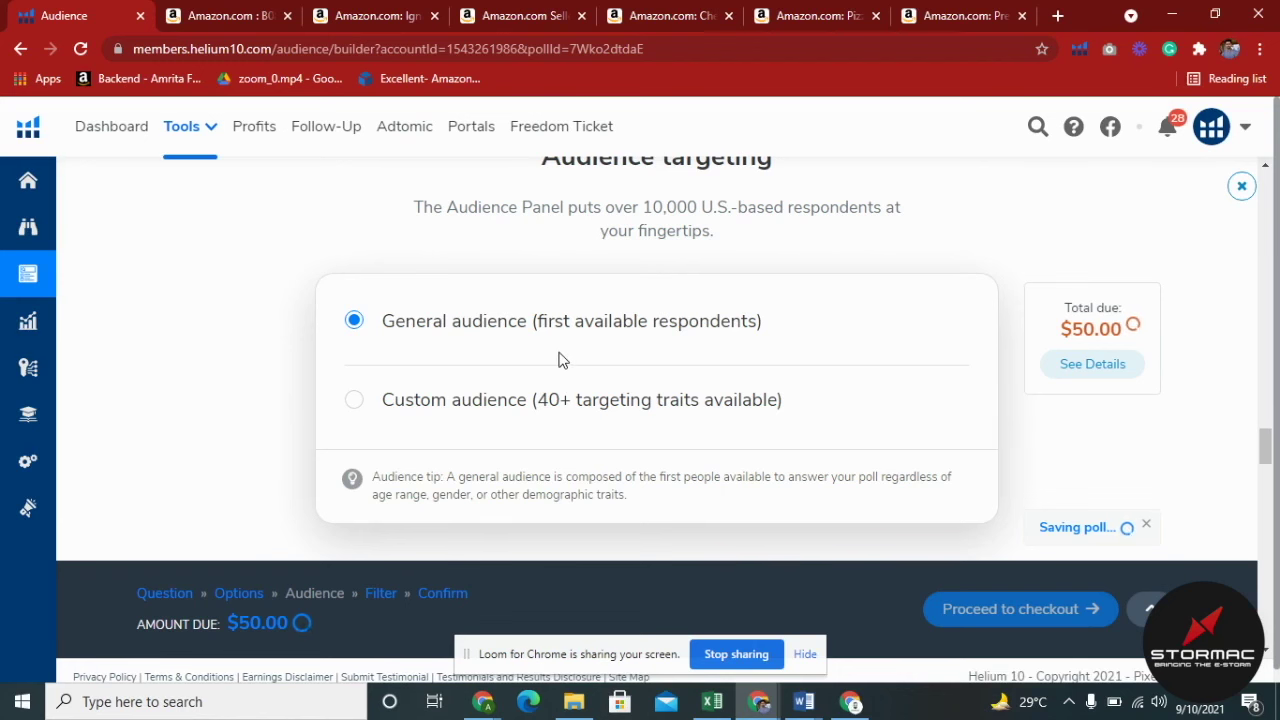
pyautogui.click(486, 400)
pyautogui.scroll(-4, 515, 360)
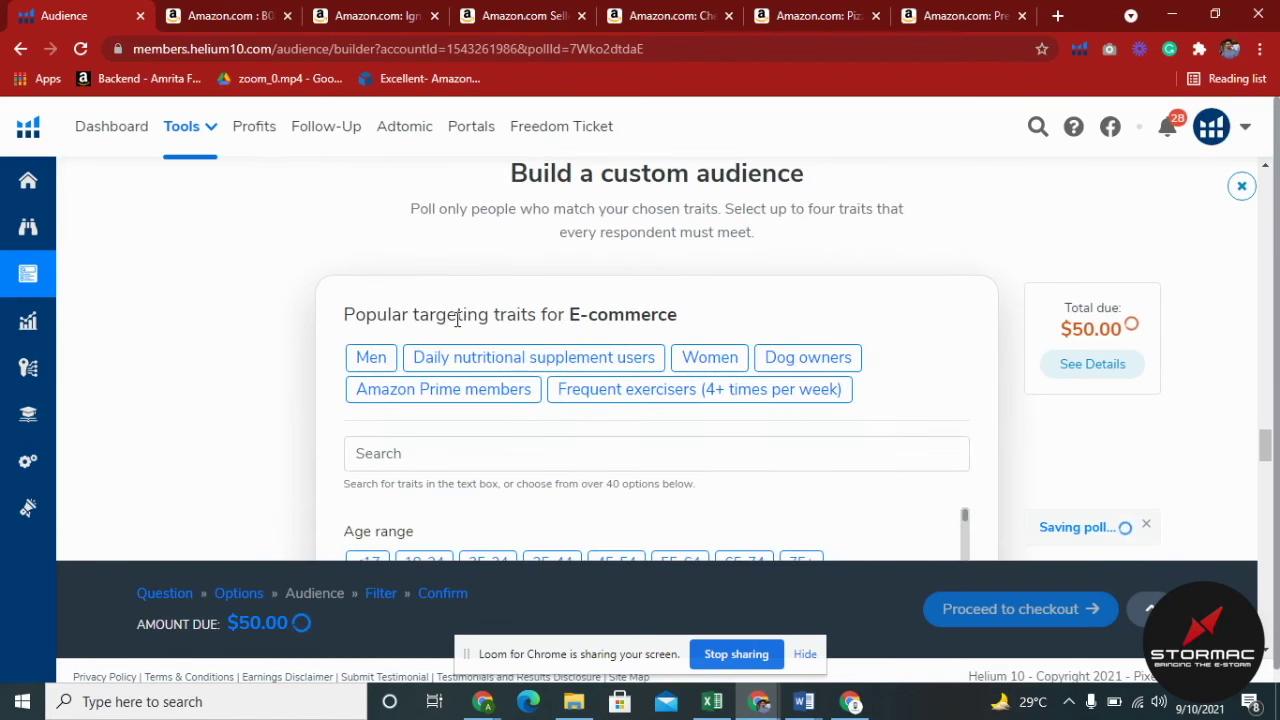
pyautogui.scroll(-1, 604, 322)
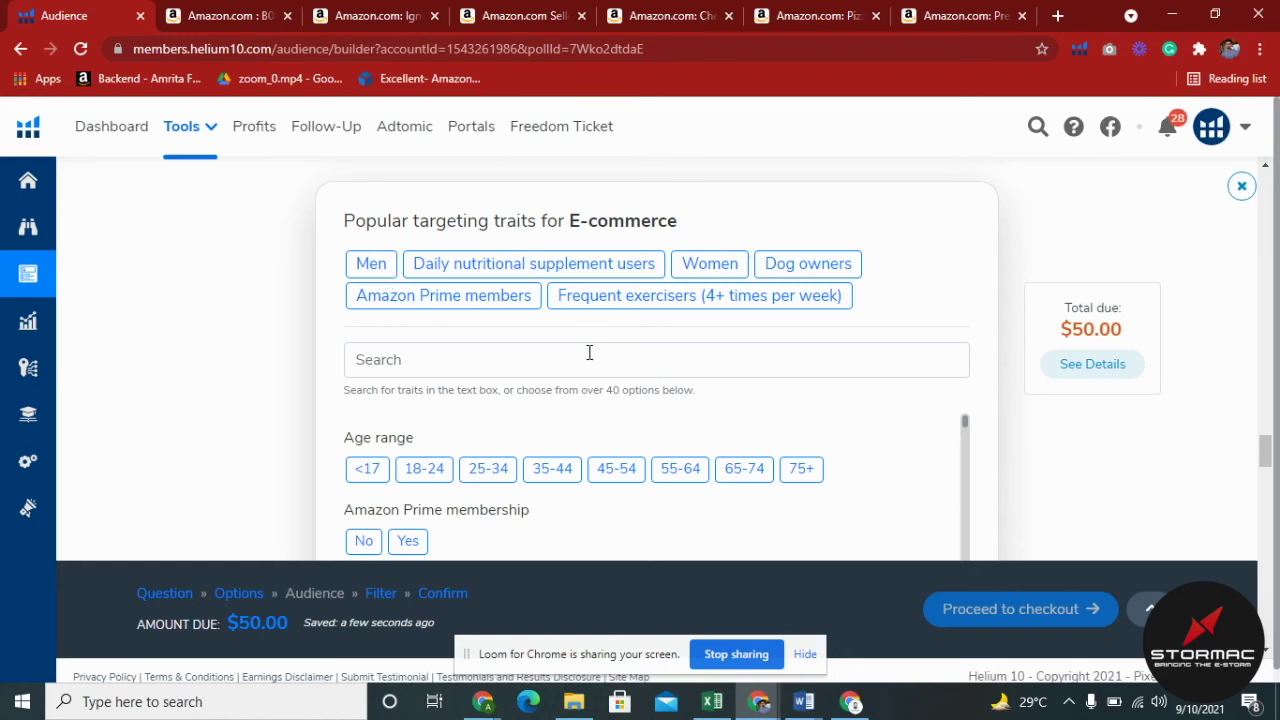
pyautogui.click(485, 303)
# Examine the available targeting traits for the custom audience, from age range through spending habits to cooking interests
pyautogui.scroll(-2, 620, 360)
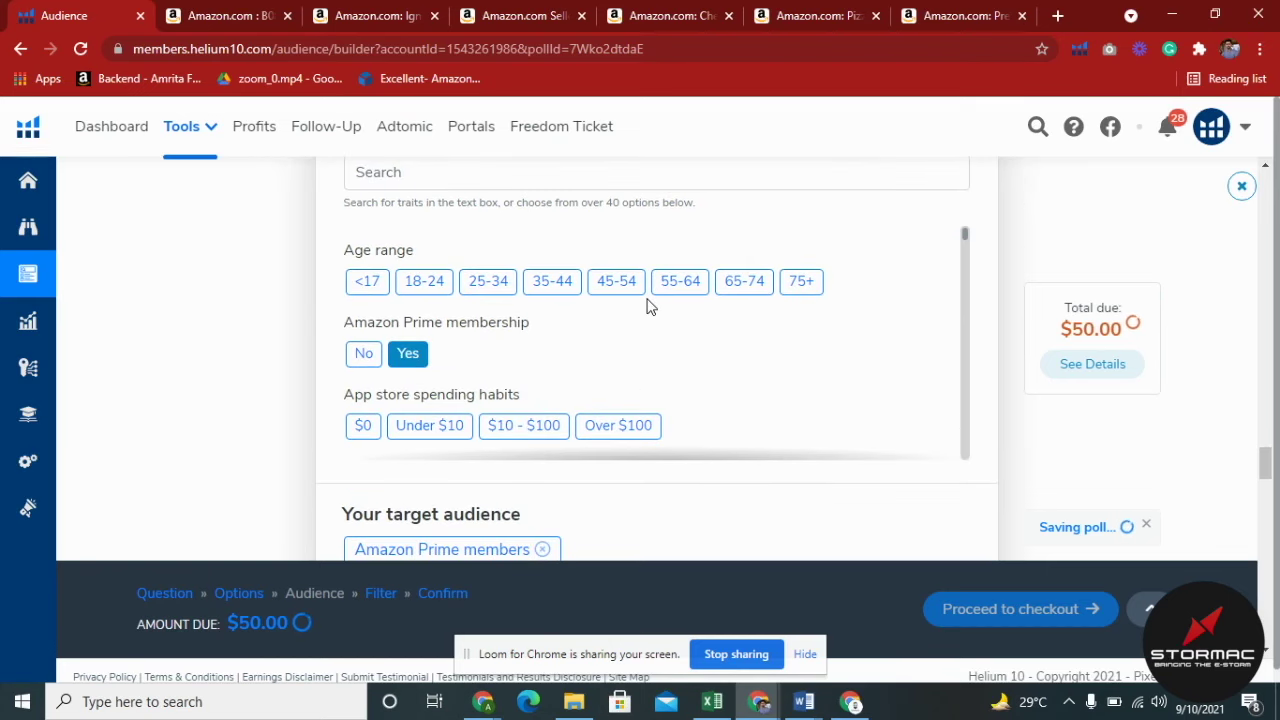
pyautogui.scroll(1, 647, 305)
pyautogui.scroll(-2, 647, 305)
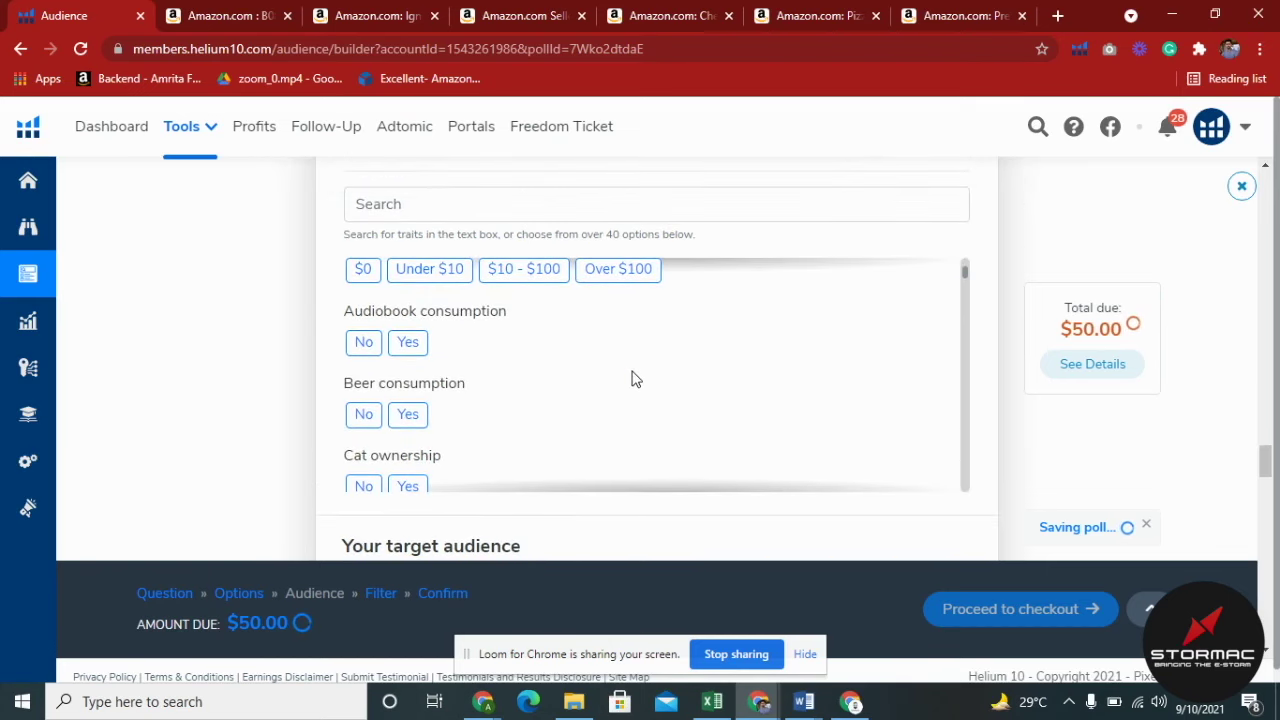
pyautogui.scroll(-11, 632, 378)
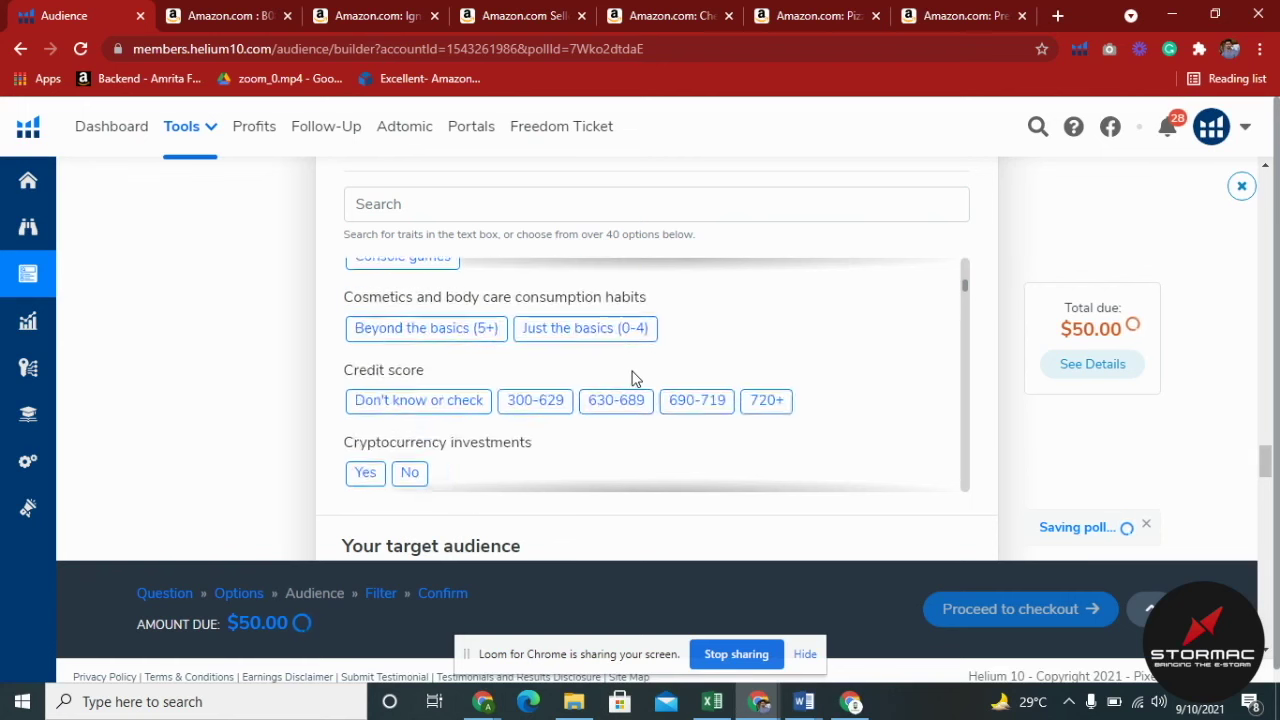
pyautogui.scroll(-1, 632, 378)
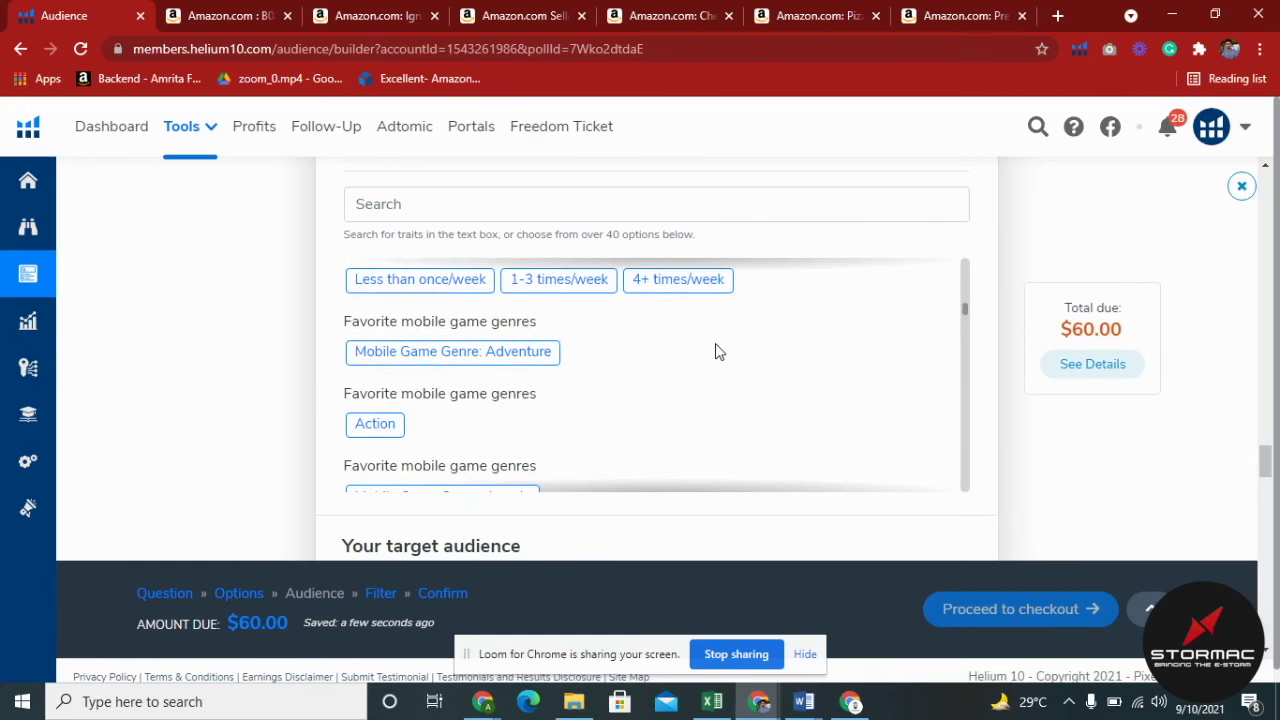
pyautogui.scroll(-10, 716, 351)
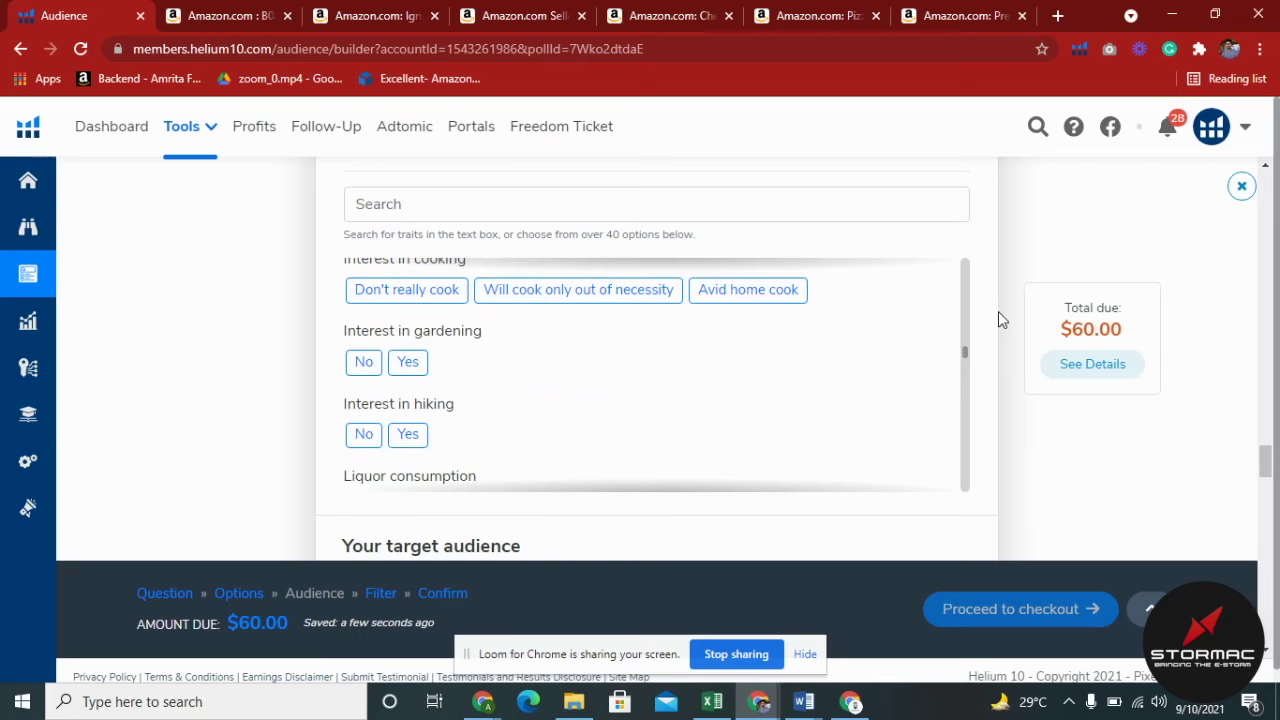
pyautogui.scroll(-2, 991, 326)
pyautogui.scroll(-6, 589, 214)
# Accept the custom target audience and continue to the audience size step
pyautogui.scroll(-10, 600, 261)
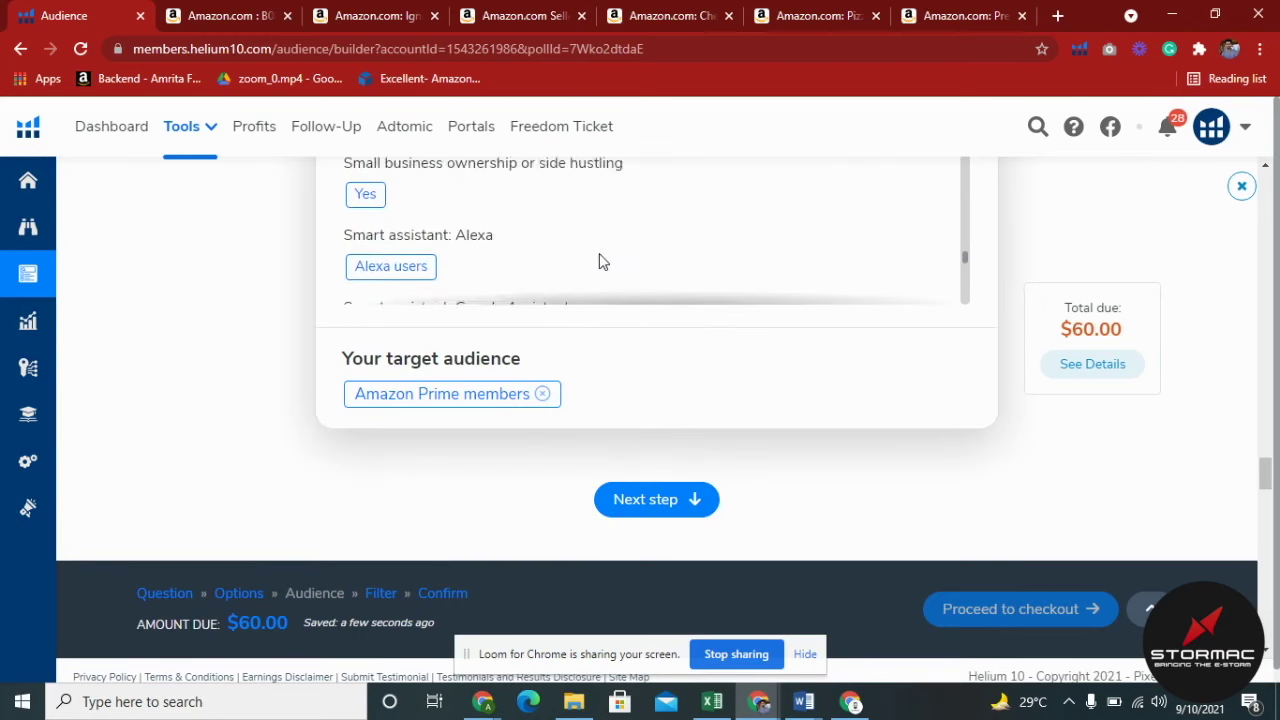
pyautogui.click(657, 500)
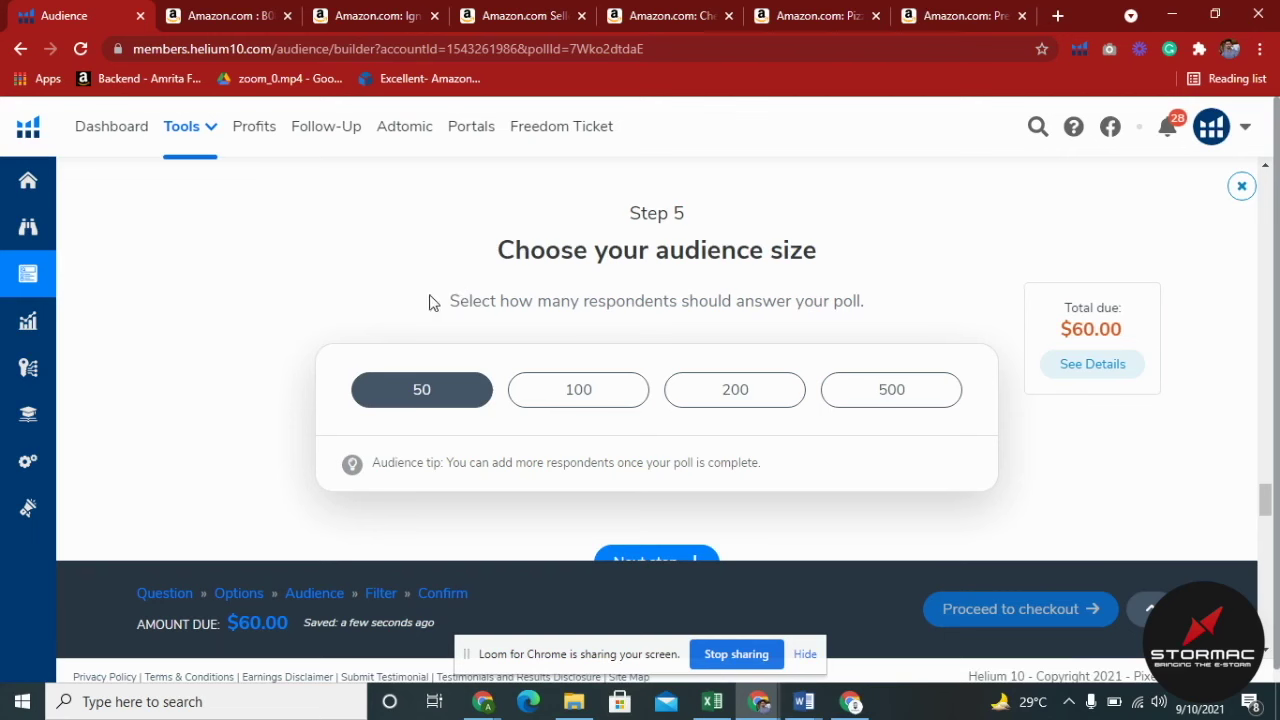
pyautogui.scroll(-1, 397, 301)
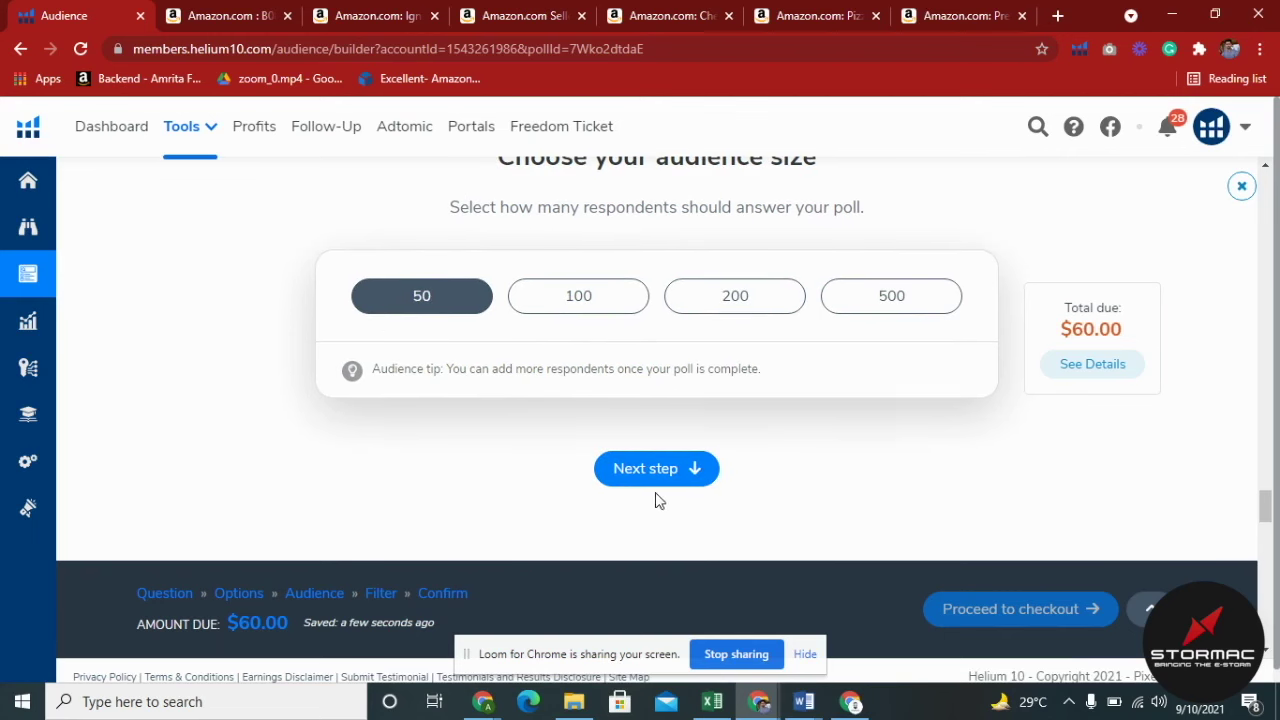
# Keep the audience size at 50 respondents and the preselected demographic reports, and continue to the poll confirmation step
pyautogui.click(632, 470)
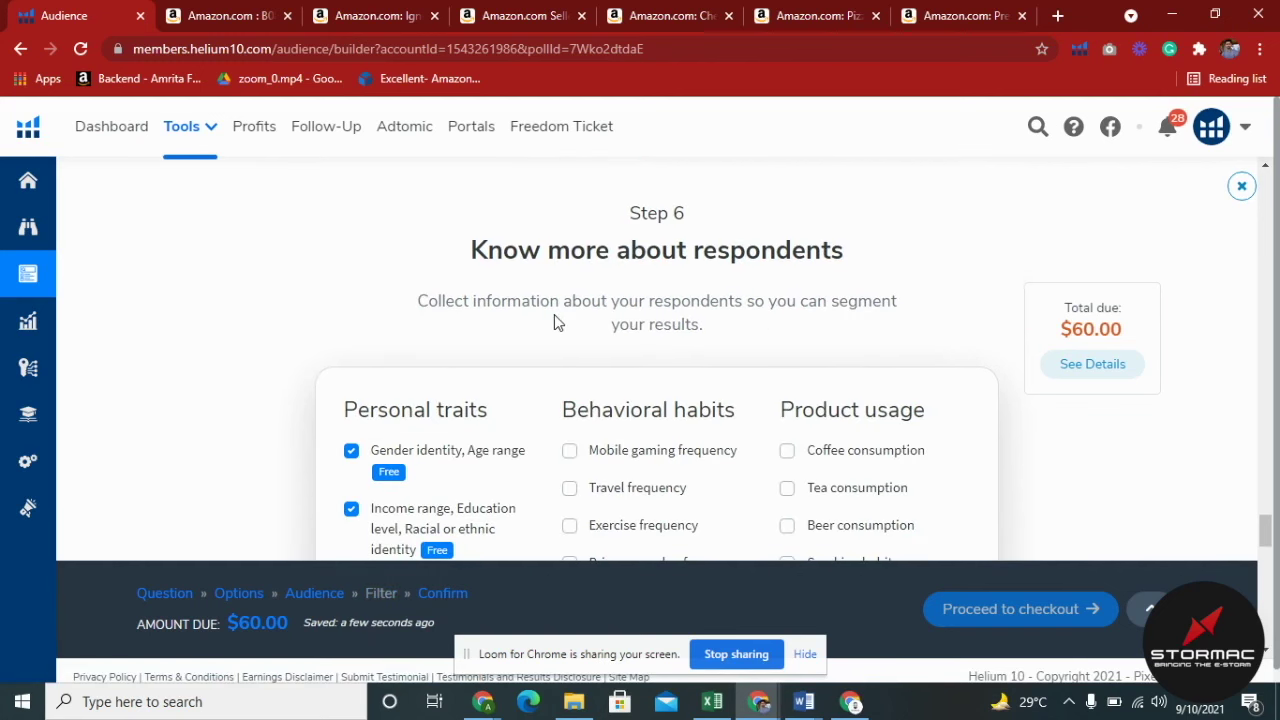
pyautogui.scroll(-2, 557, 322)
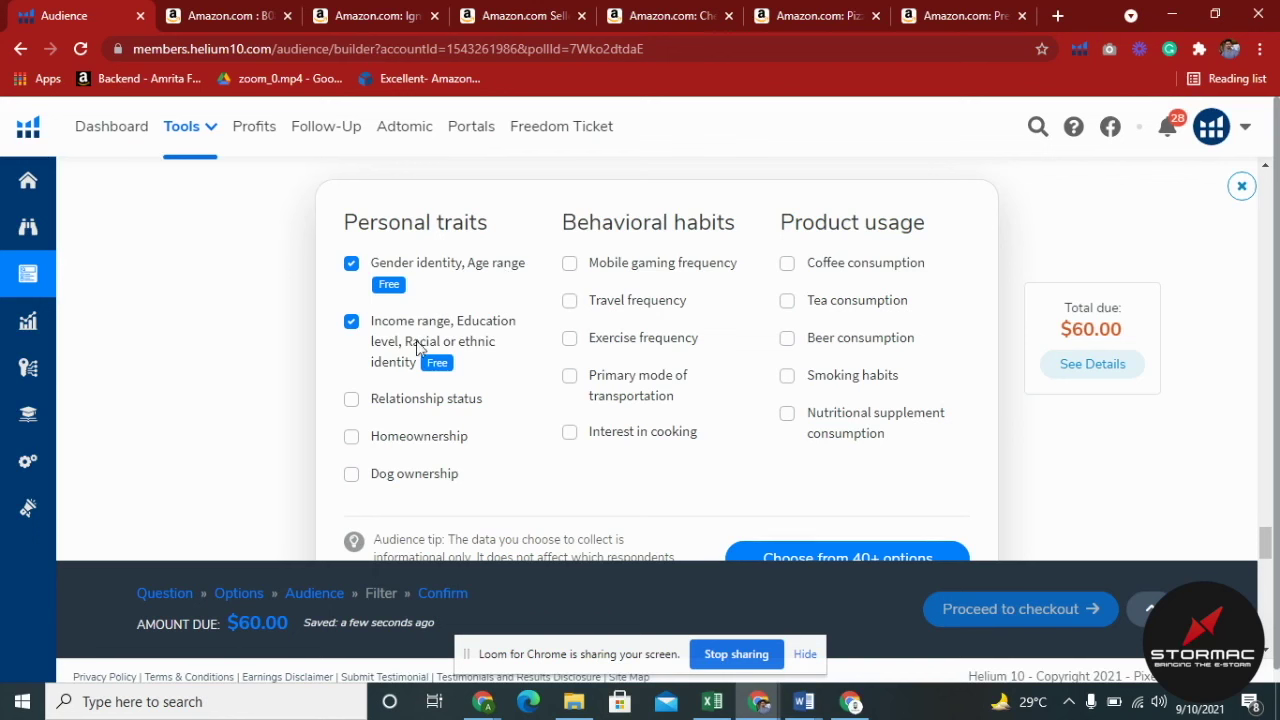
pyautogui.scroll(-2, 683, 440)
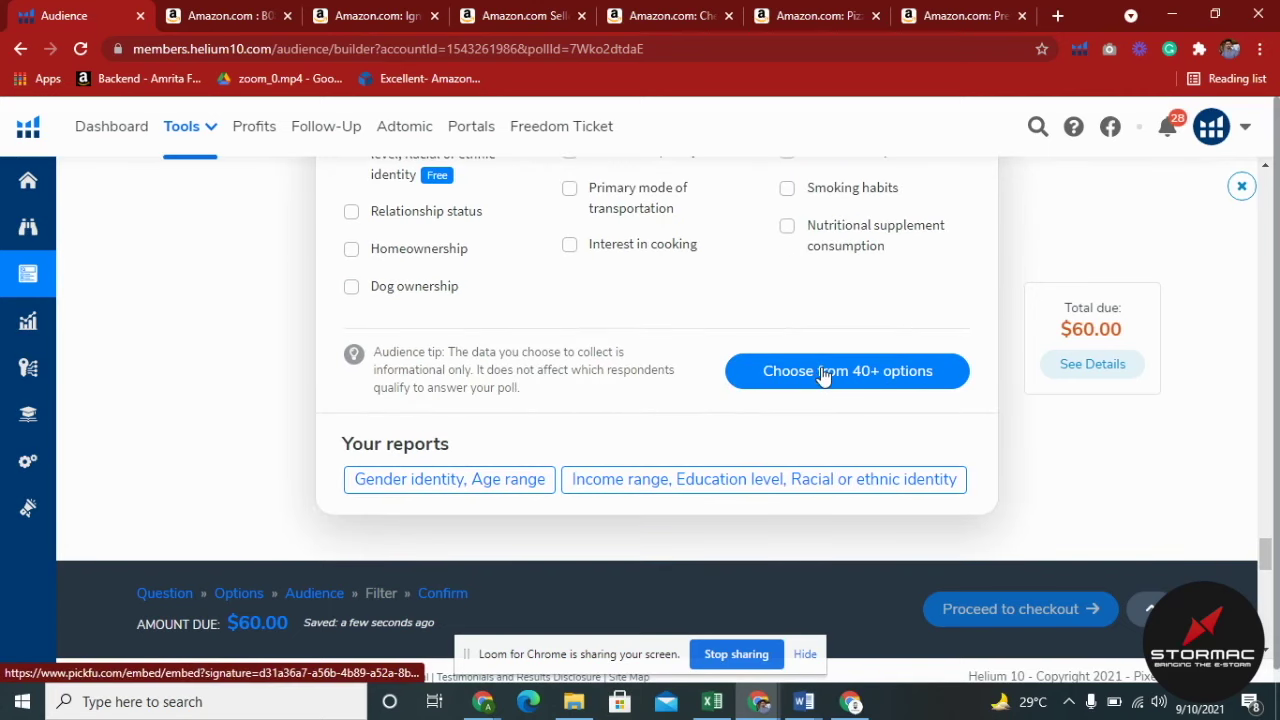
pyautogui.scroll(-2, 614, 294)
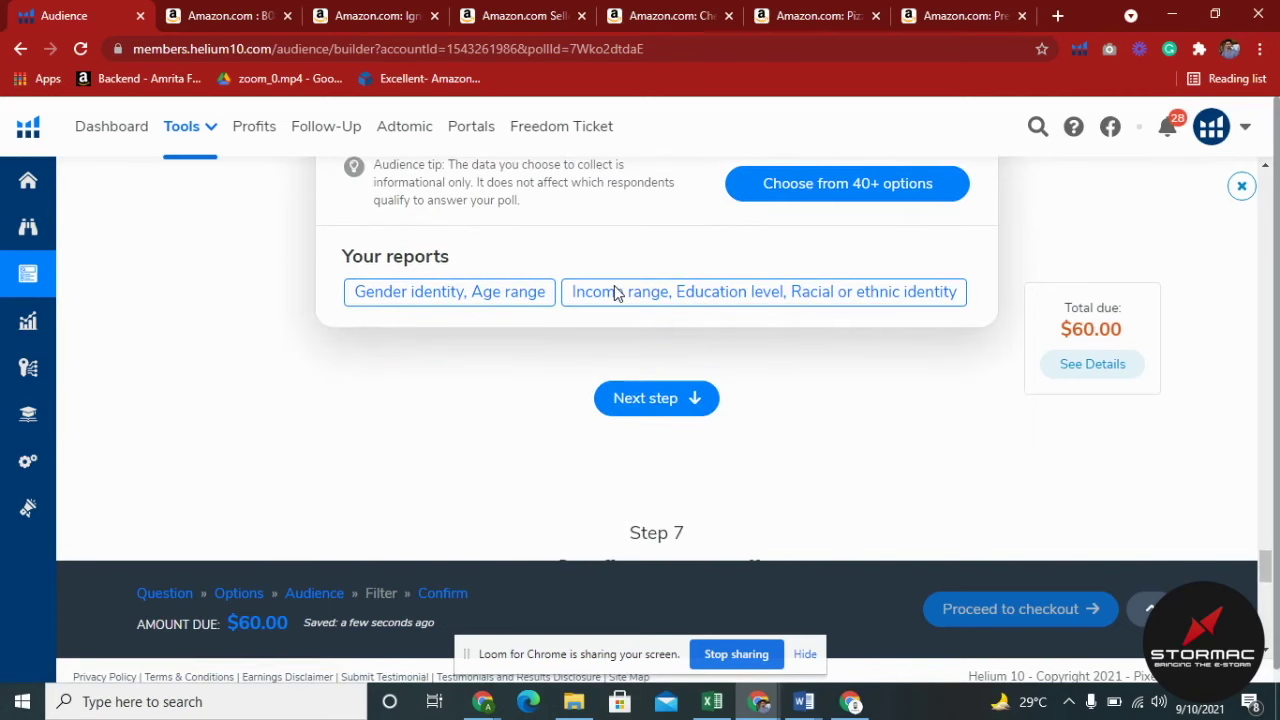
pyautogui.click(686, 399)
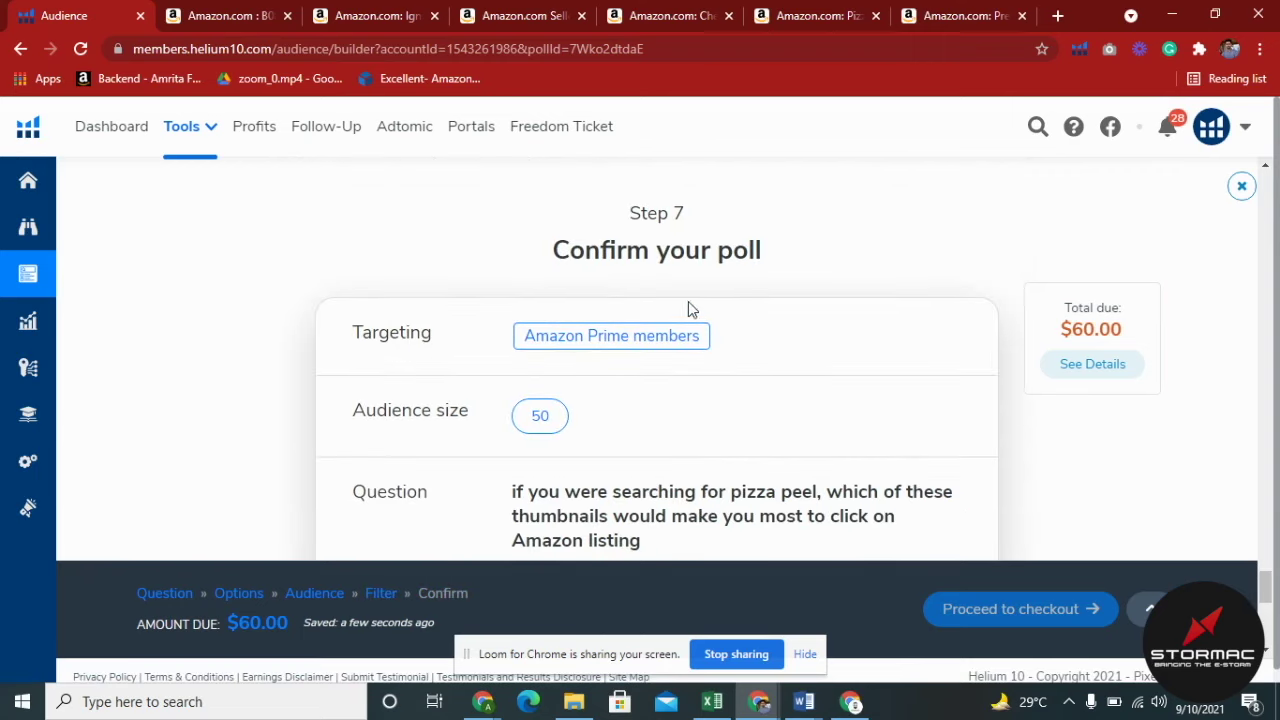
# Review the poll summary, covering the targeting, audience size, question, option image and total to pay
pyautogui.scroll(-1, 687, 320)
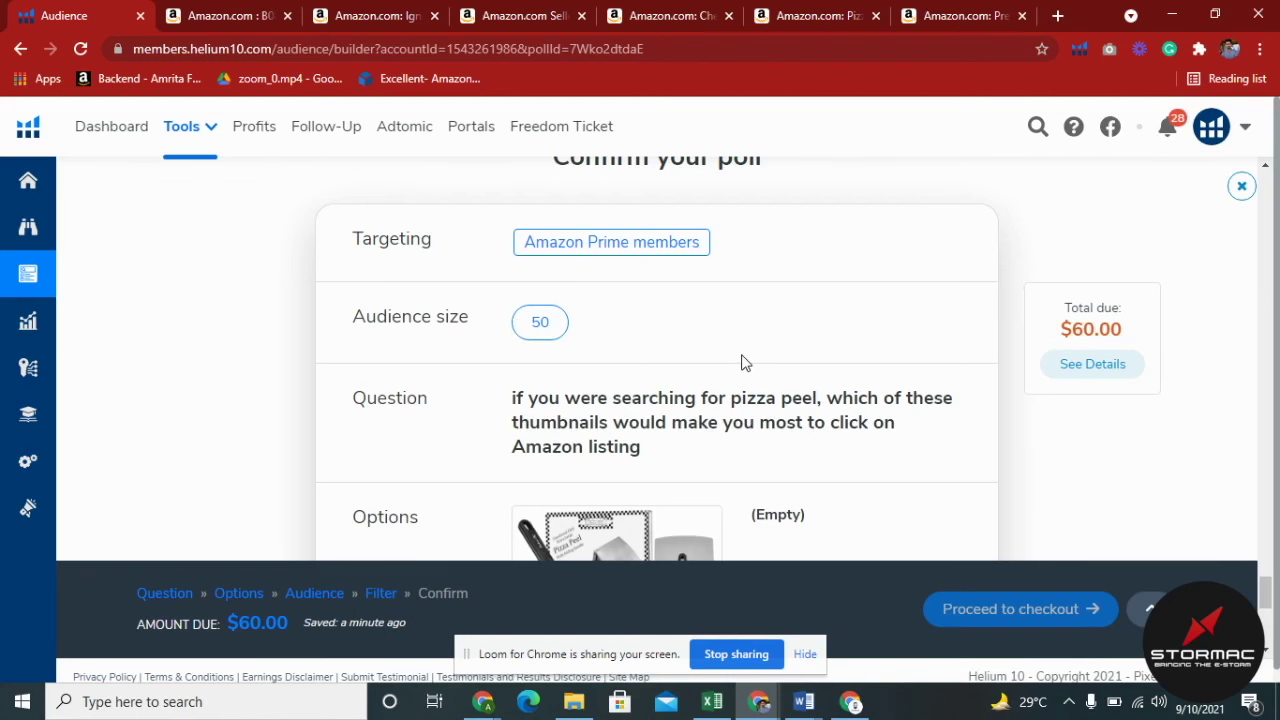
pyautogui.scroll(-1, 632, 341)
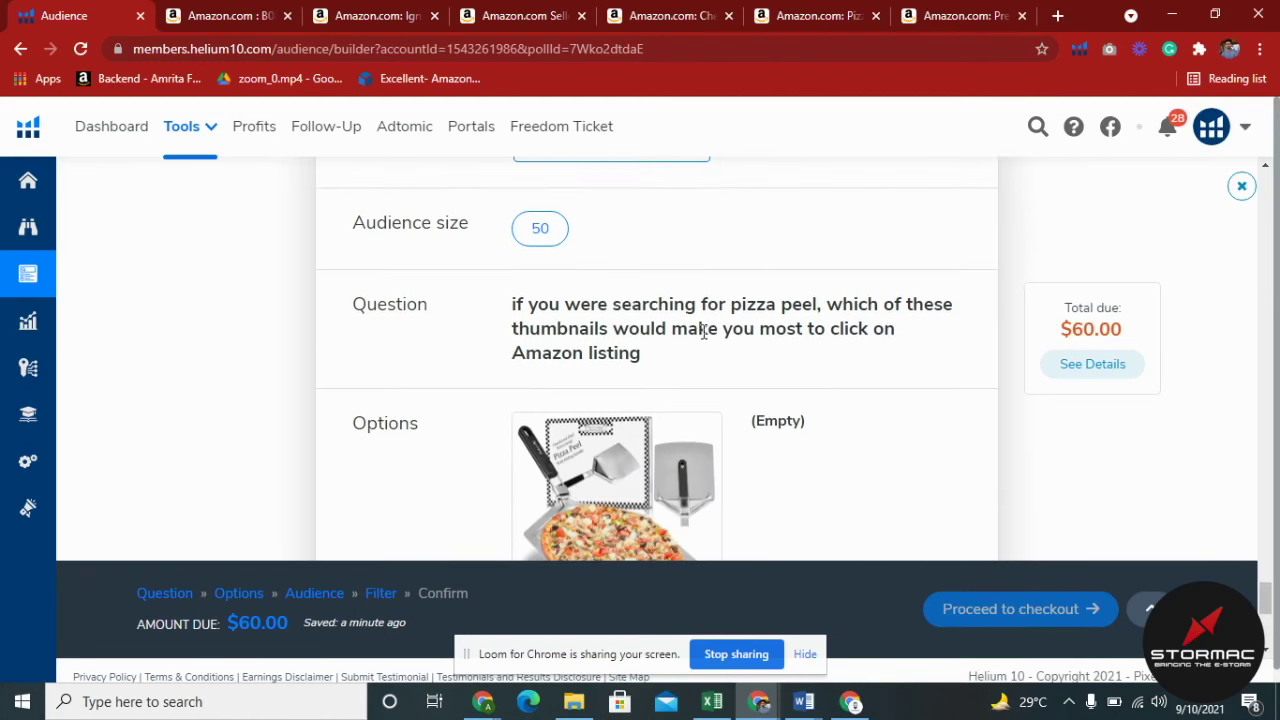
pyautogui.scroll(-3, 704, 331)
pyautogui.scroll(2, 670, 428)
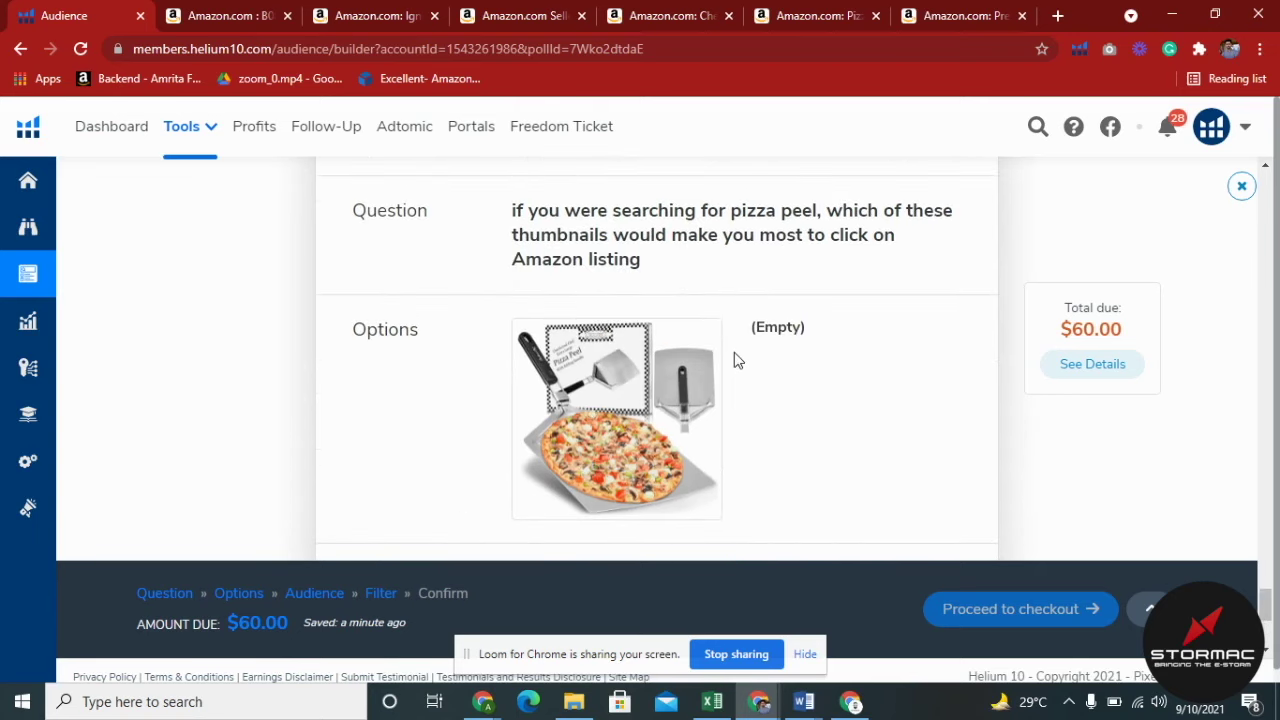
pyautogui.scroll(-1, 737, 370)
pyautogui.scroll(-3, 600, 320)
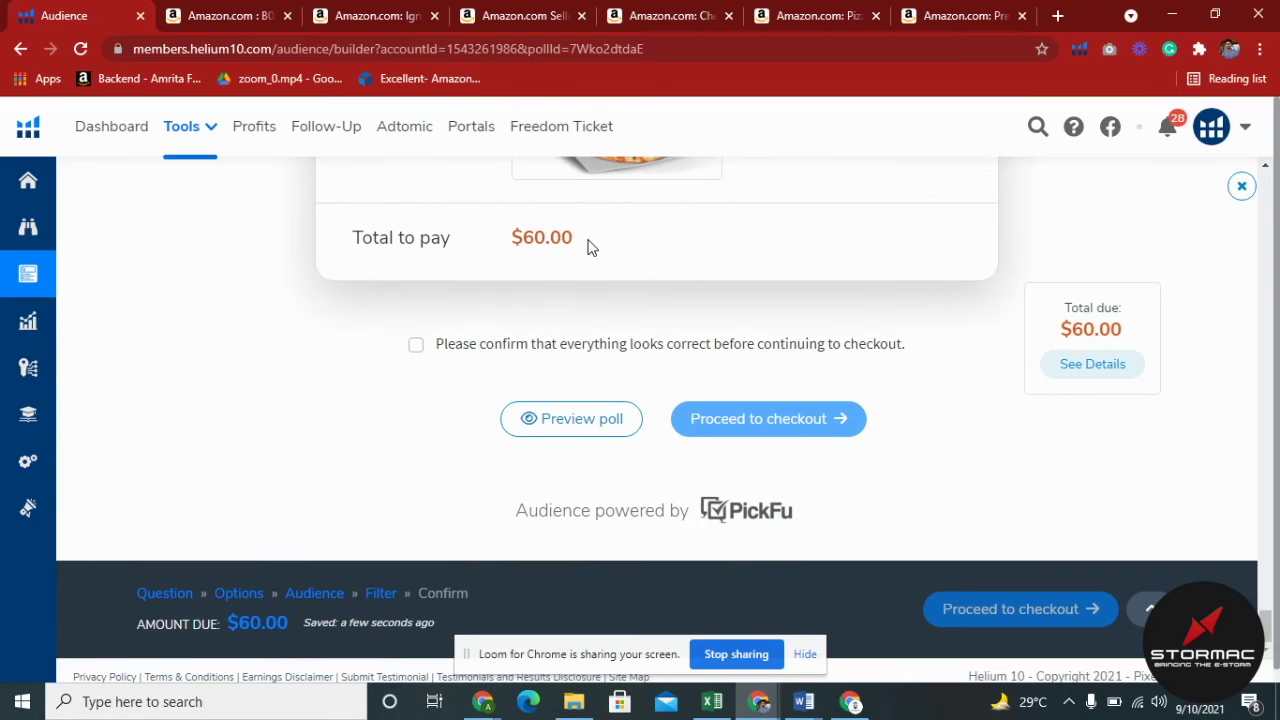
pyautogui.moveTo(589, 246); pyautogui.dragTo(516, 238)
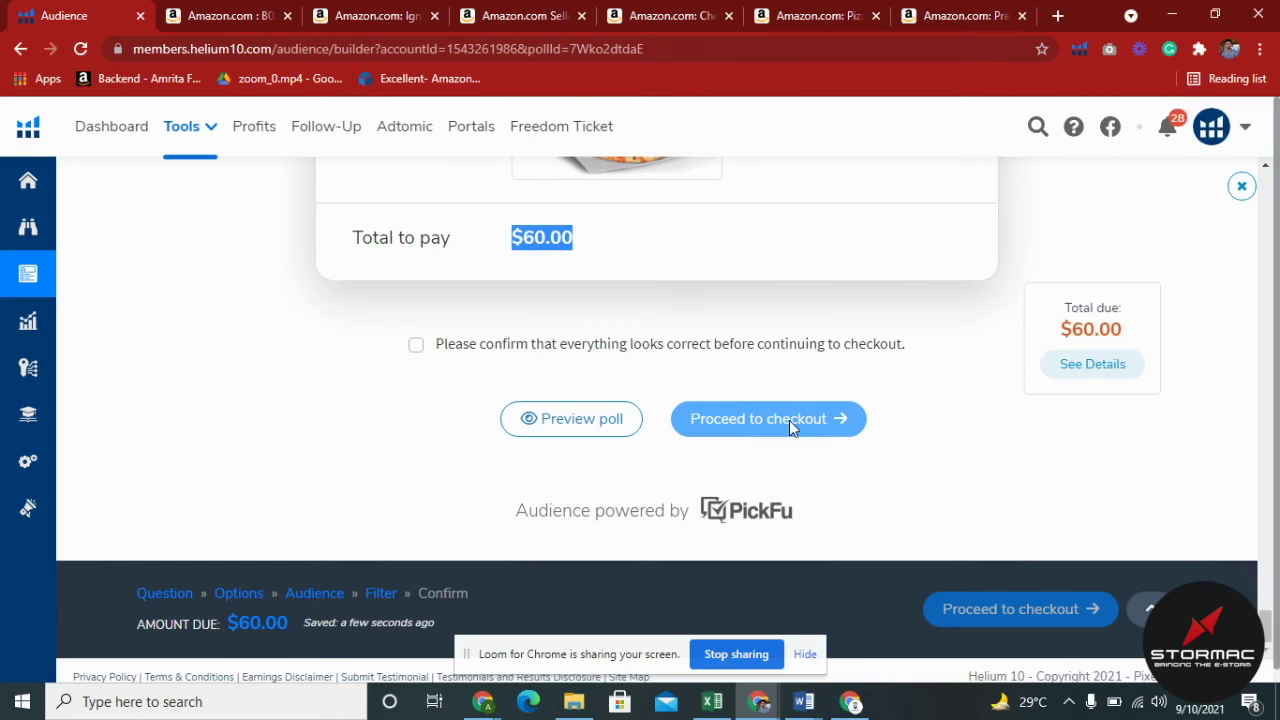
# Look back over the whole poll builder, from choosing what to test through to the final steps
pyautogui.scroll(5, 410, 404)
pyautogui.scroll(10, 415, 403)
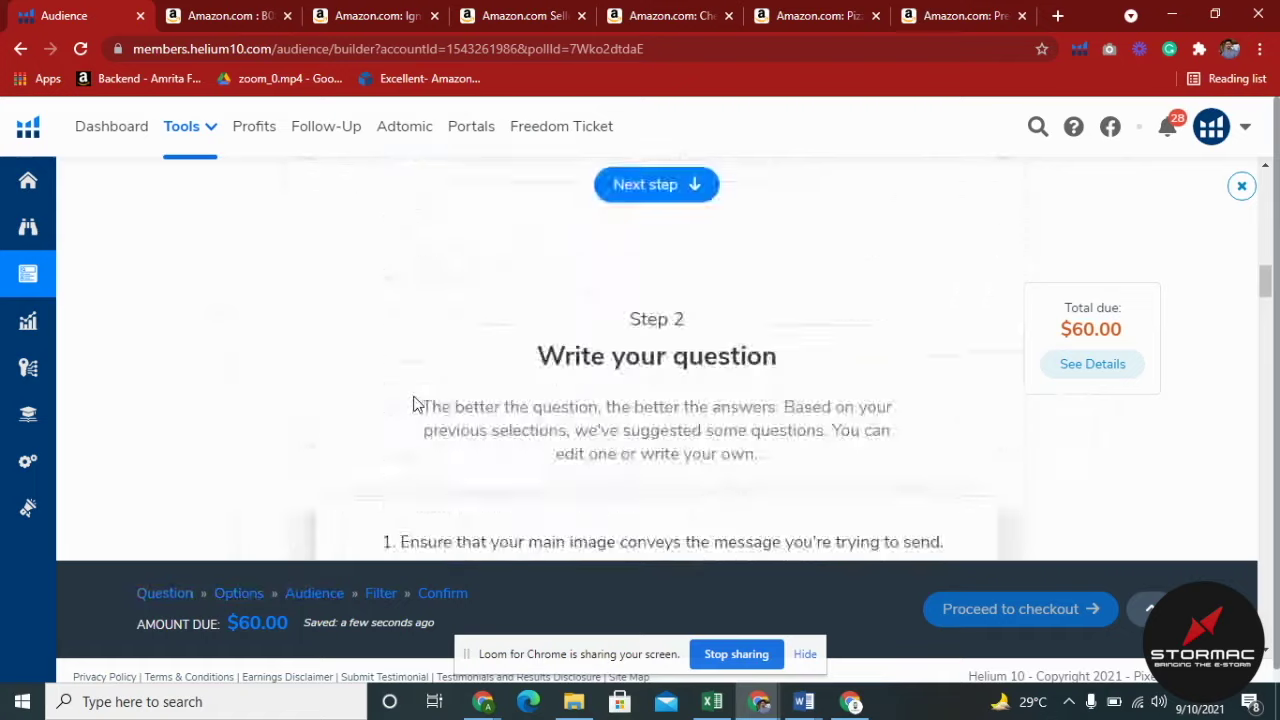
pyautogui.scroll(5, 417, 404)
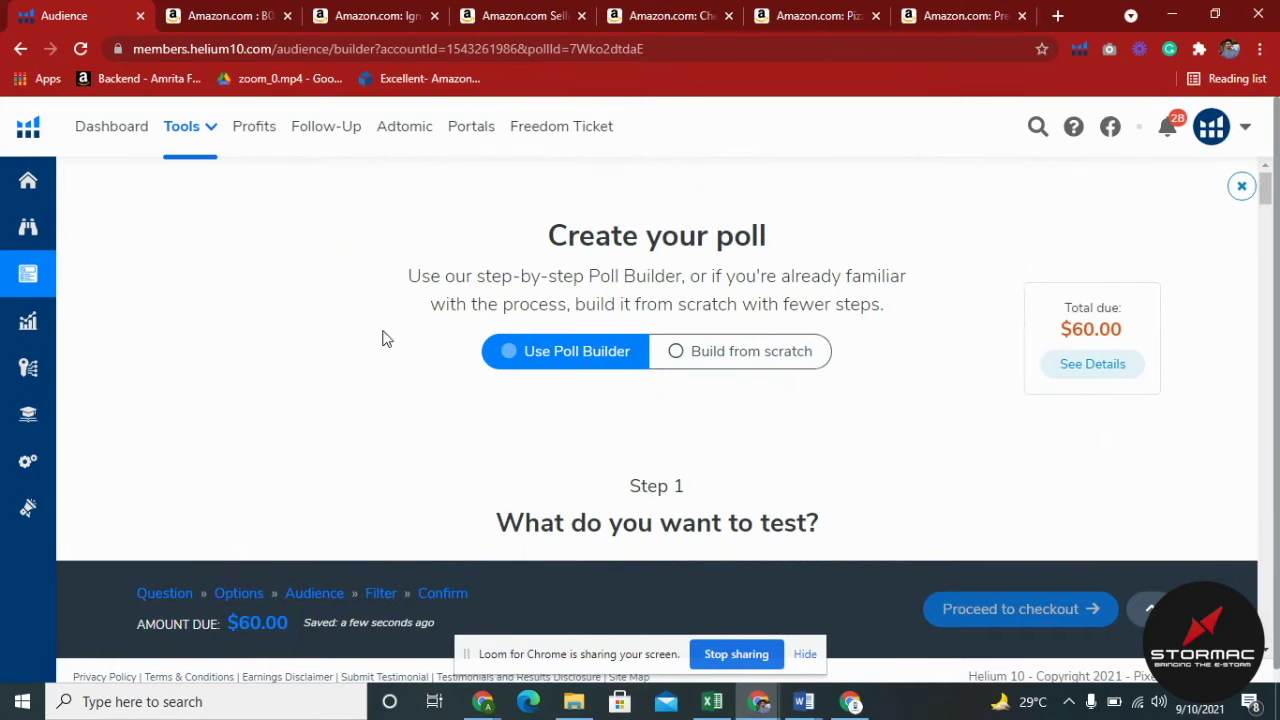
pyautogui.scroll(-15, 420, 360)
pyautogui.scroll(15, 398, 372)
# Open Alta by Helium 10 from the Operations tools
pyautogui.moveTo(23, 297)
pyautogui.scroll(-1, 155, 460)
pyautogui.scroll(-1, 152, 440)
pyautogui.scroll(3, 140, 410)
pyautogui.click(130, 458)
pyautogui.click(137, 272)
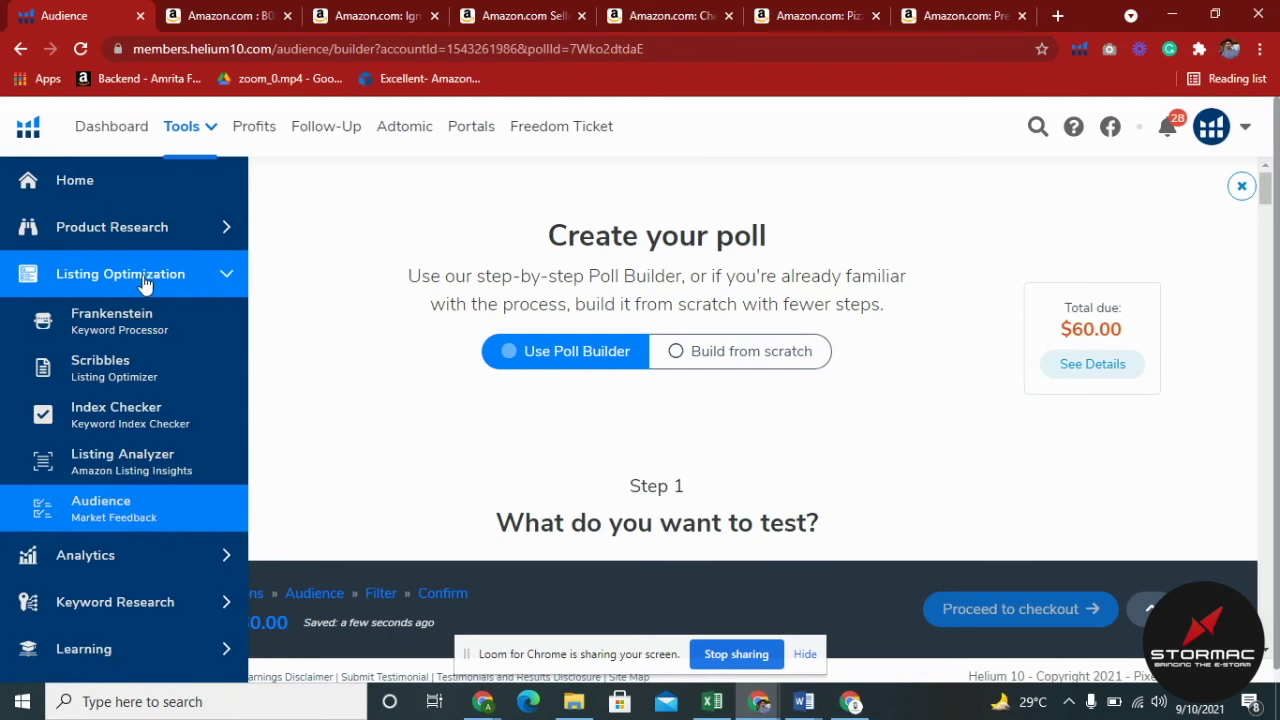
pyautogui.click(141, 282)
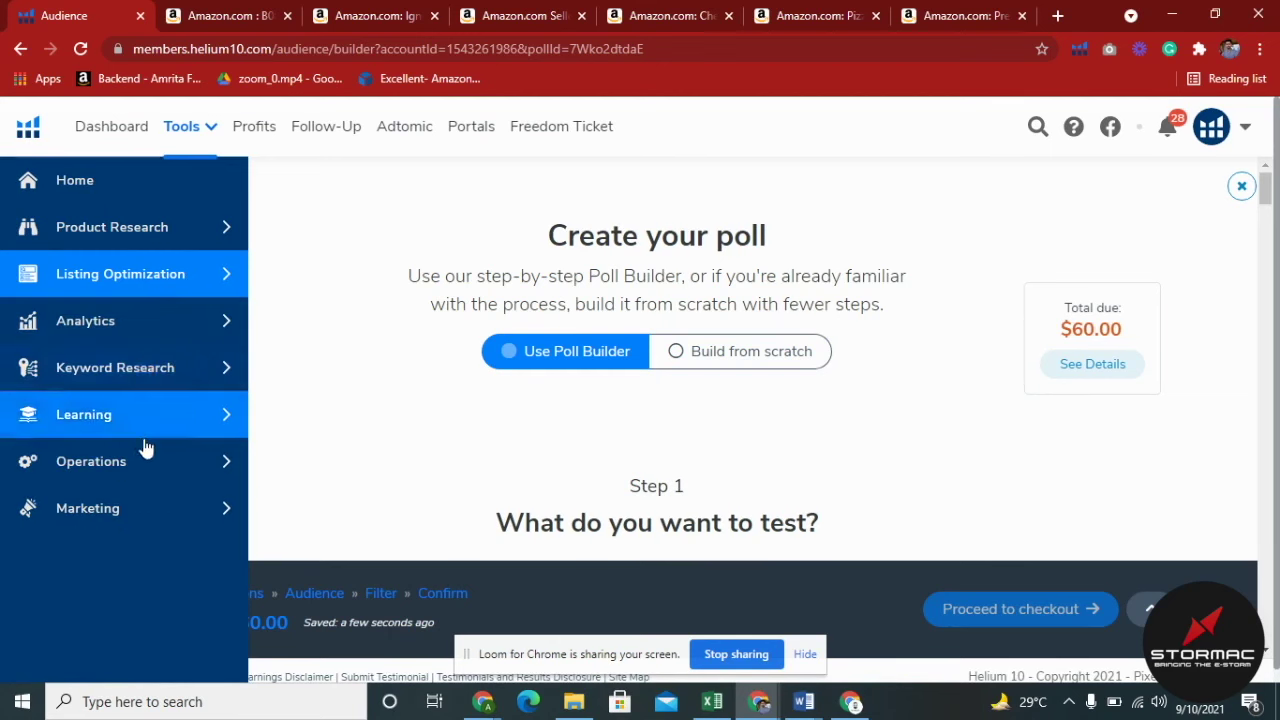
pyautogui.click(144, 470)
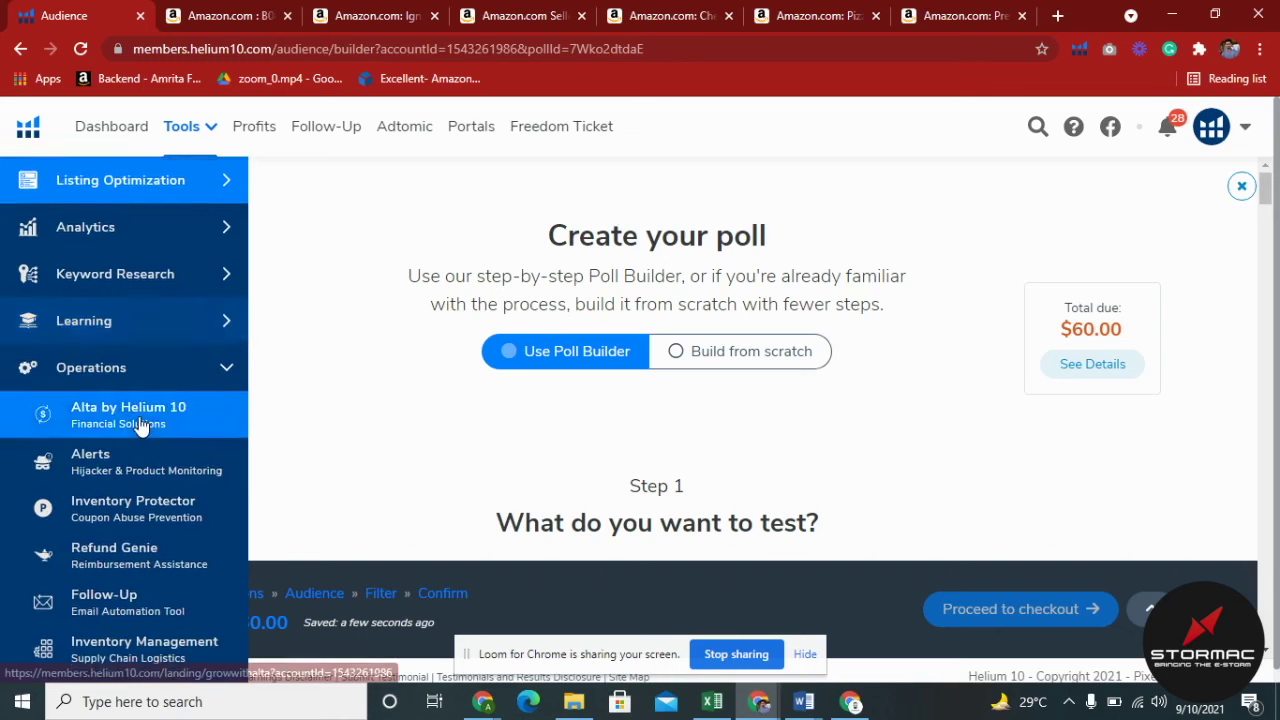
pyautogui.rightClick(138, 410)
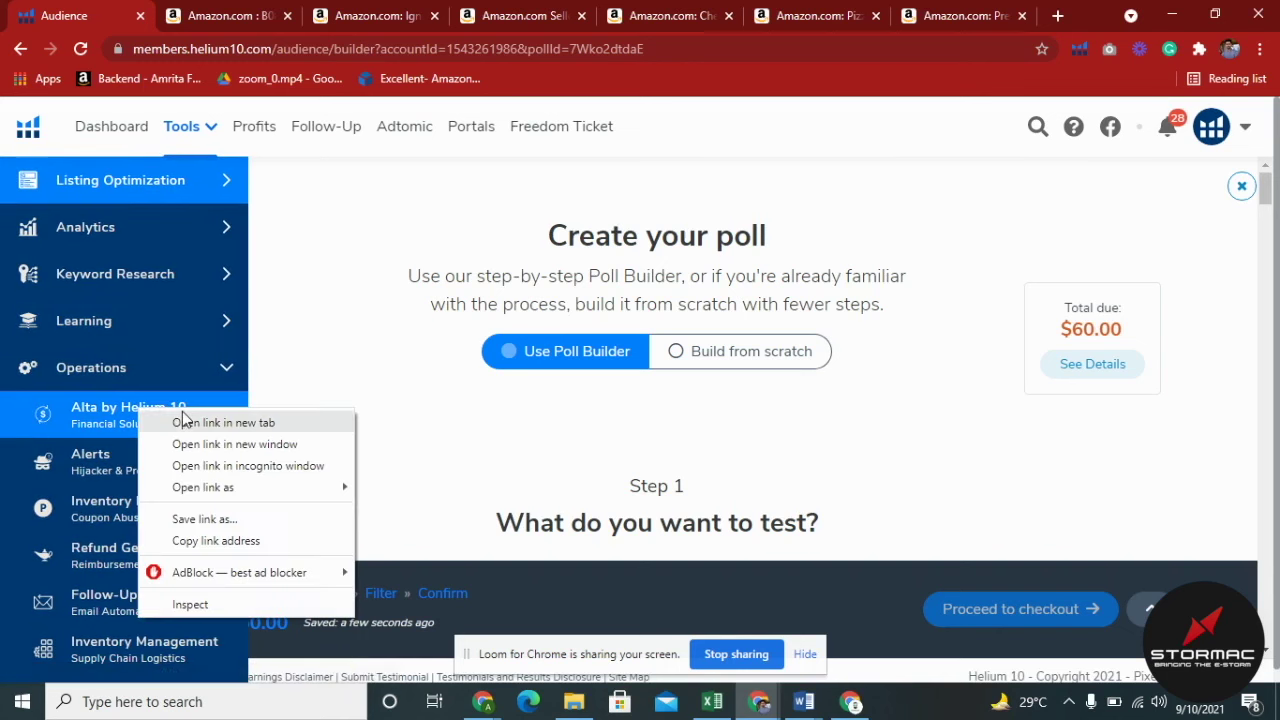
pyautogui.click(105, 426)
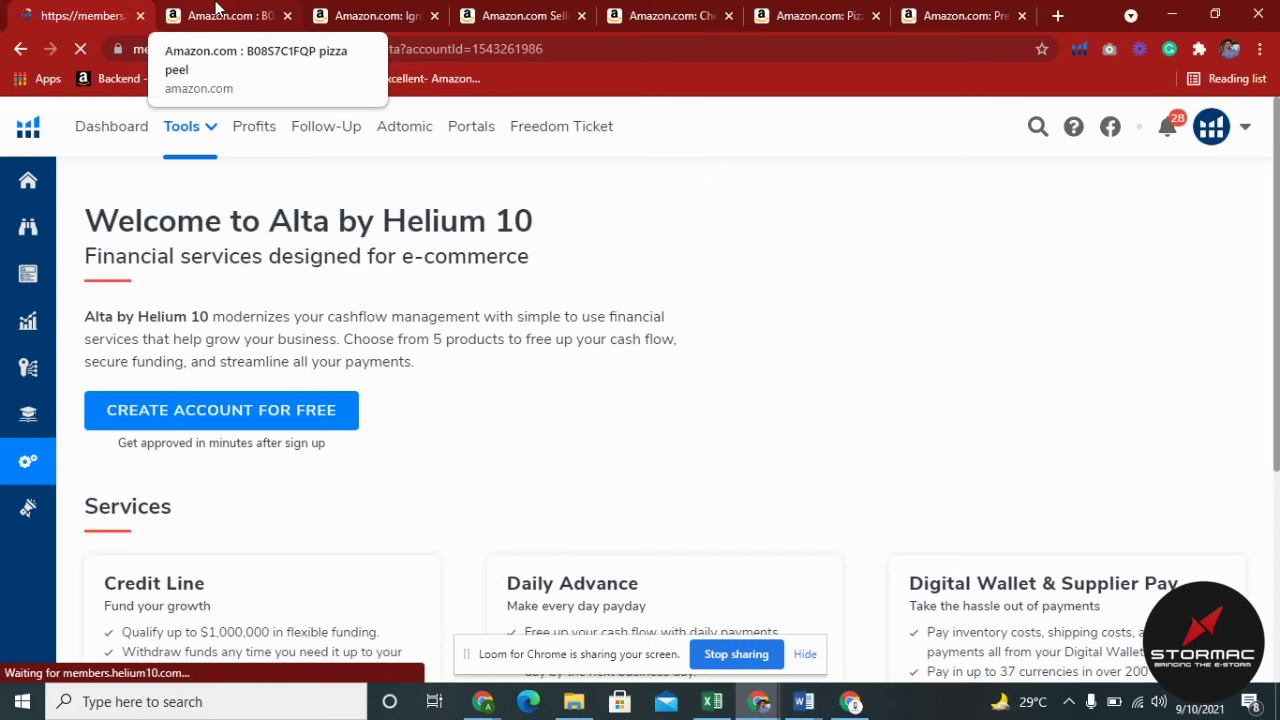
# Examine the Alta by Helium 10 page, including its introduction and the financial services it offers
pyautogui.scroll(-2, 478, 527)
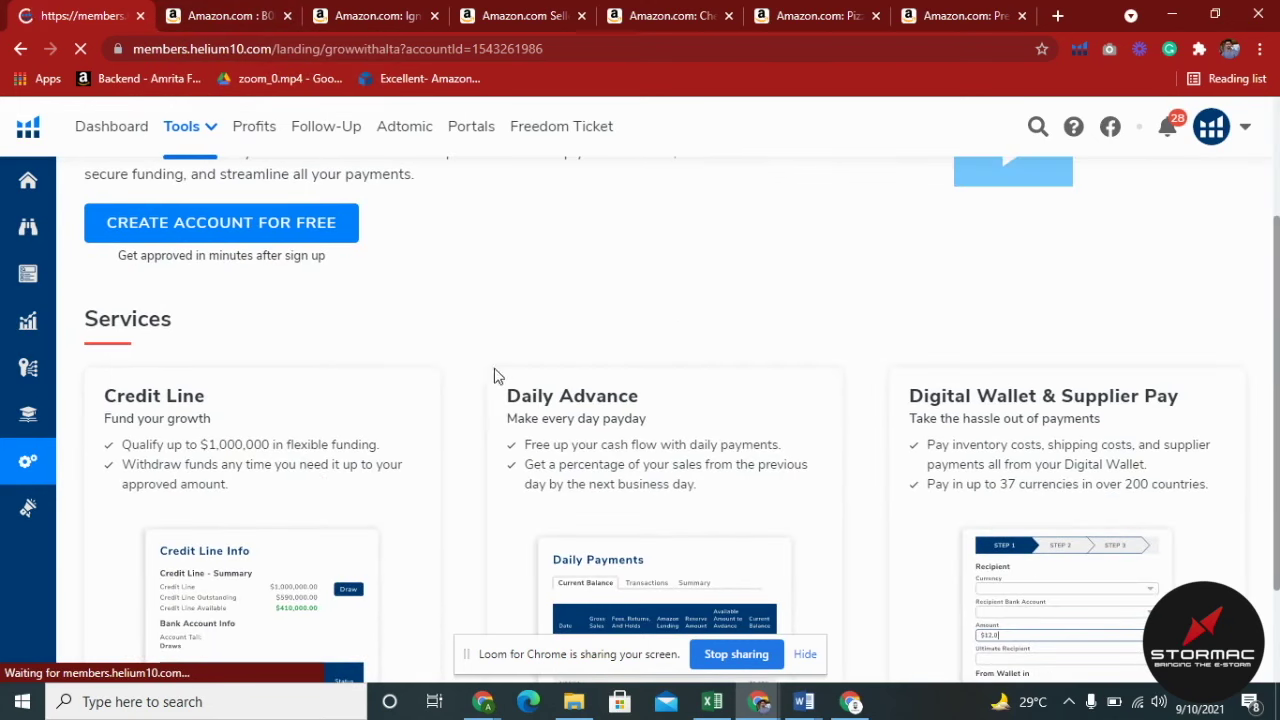
pyautogui.scroll(-2, 478, 390)
pyautogui.scroll(4, 343, 477)
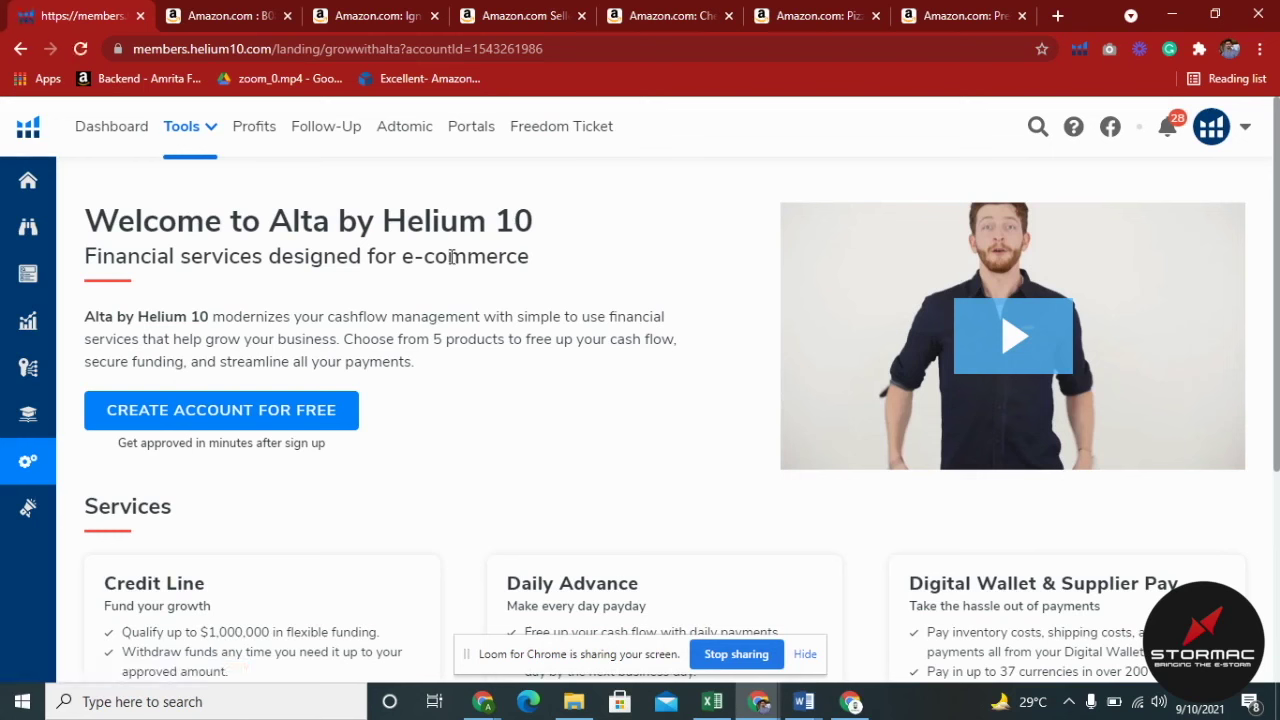
pyautogui.moveTo(530, 258); pyautogui.dragTo(270, 256)
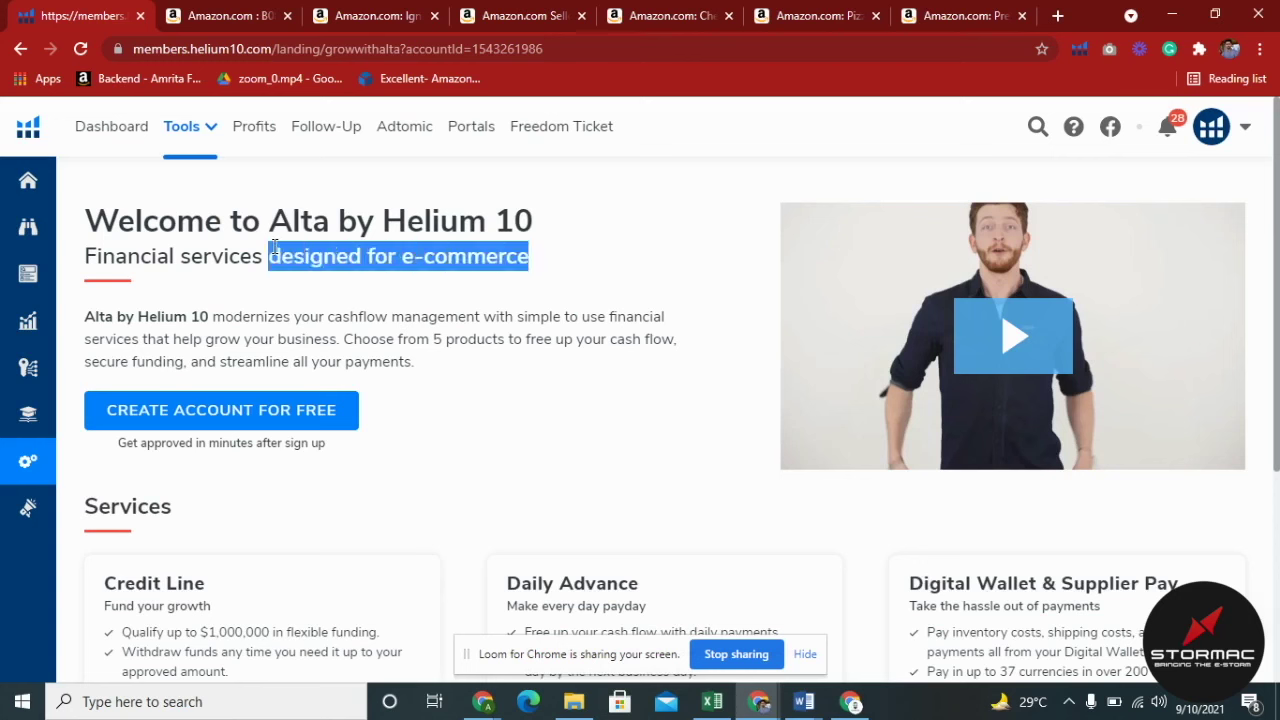
pyautogui.click(587, 271)
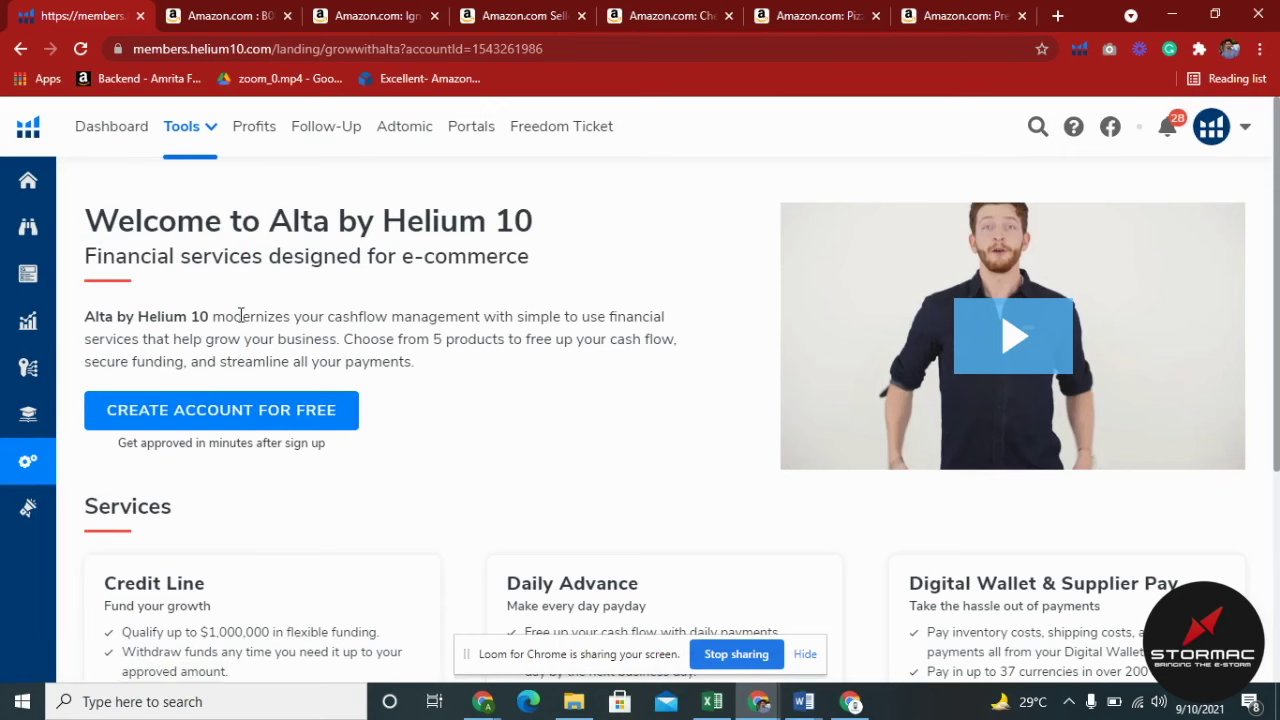
pyautogui.scroll(-1, 369, 267)
# Open the Alerts tool for hijacker and product monitoring from the Operations tools
pyautogui.moveTo(38, 465)
pyautogui.scroll(-1, 57, 440)
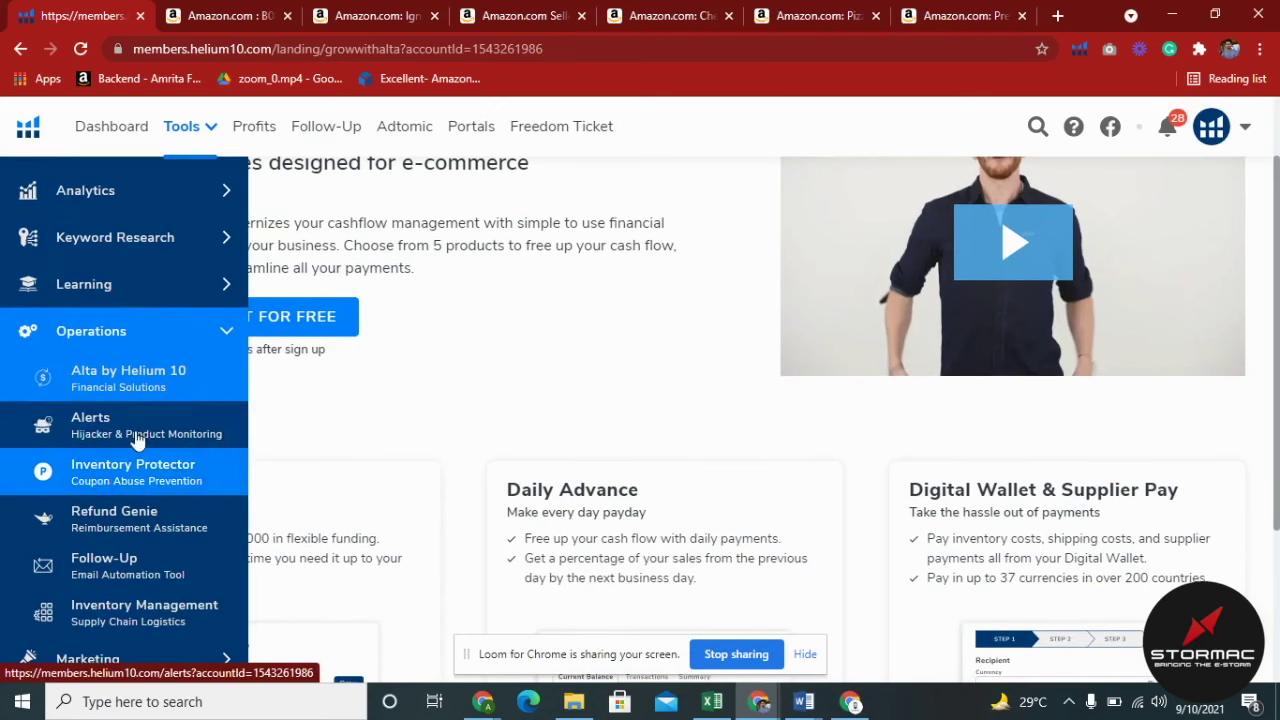
pyautogui.click(150, 432)
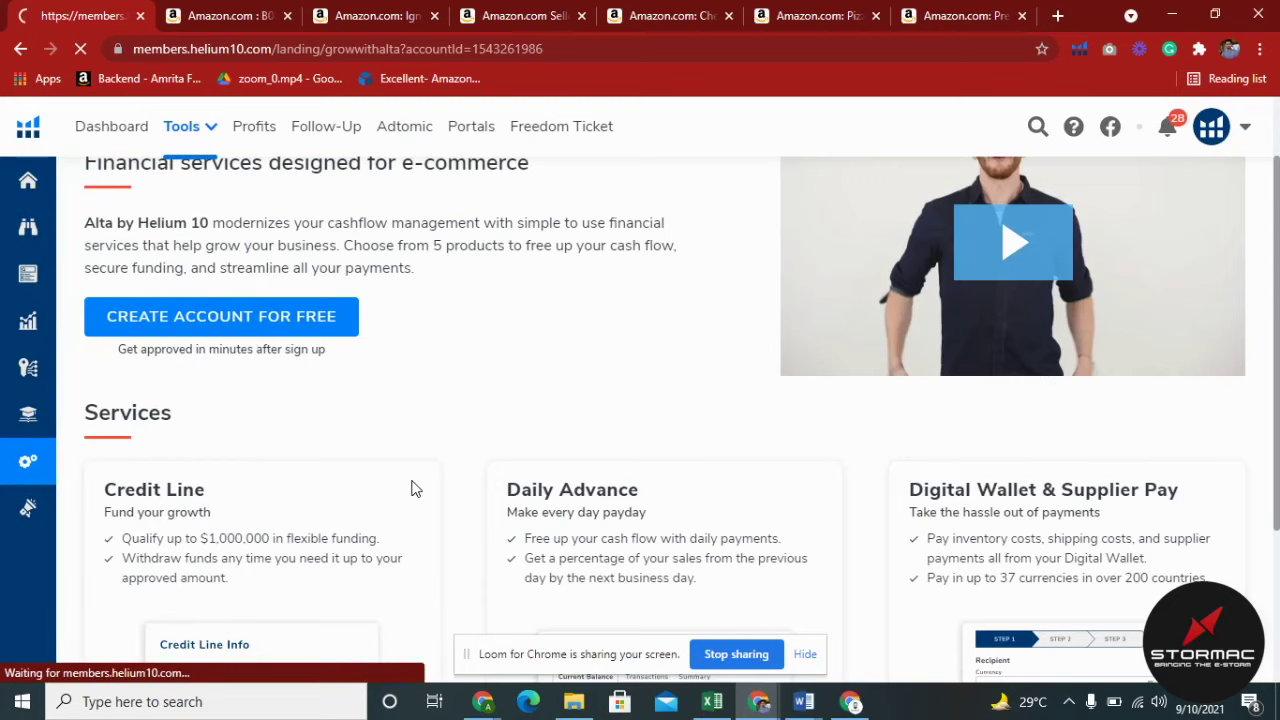
pyautogui.scroll(1, 415, 488)
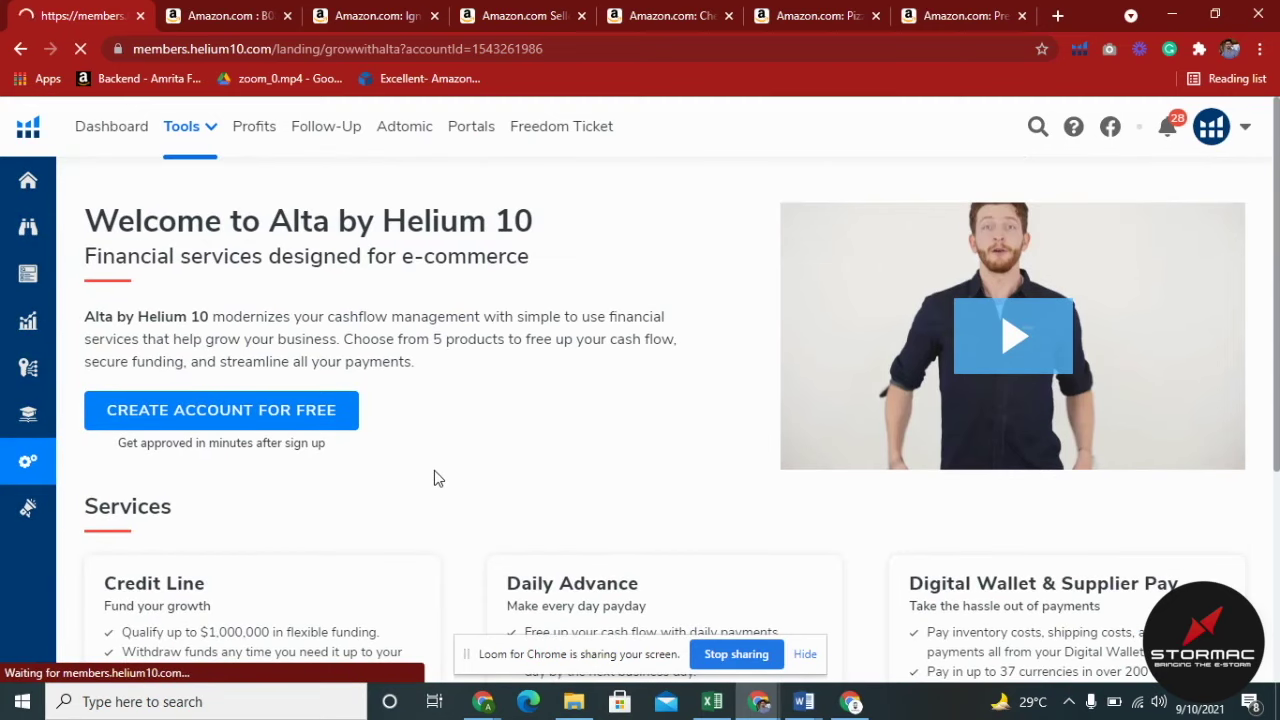